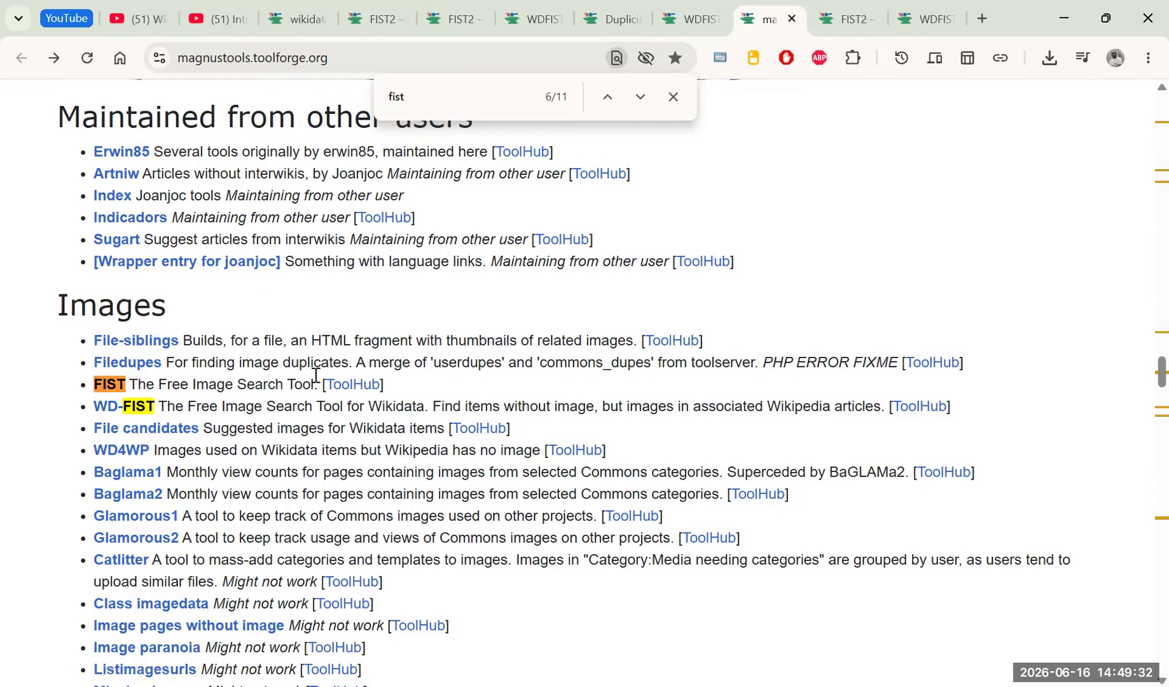
# Switch to the FIST2 tool and look over its search form in SPARQL input mode.
pyautogui.click(843, 19)
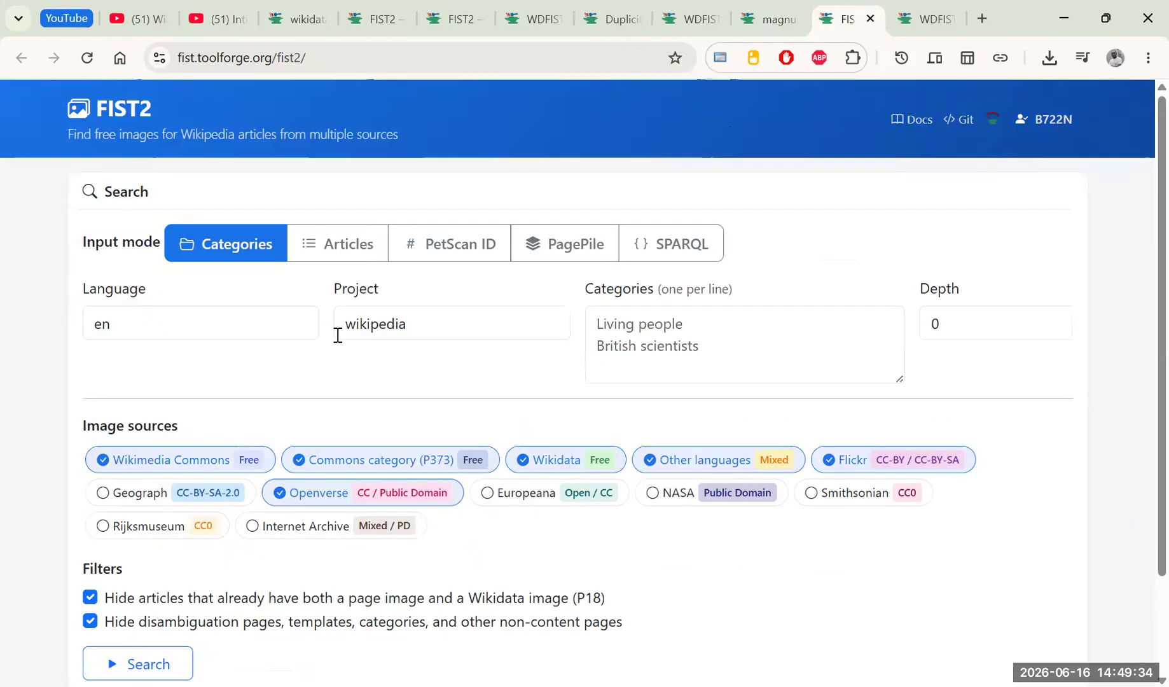
pyautogui.scroll(-2, 330, 334)
pyautogui.scroll(2, 280, 274)
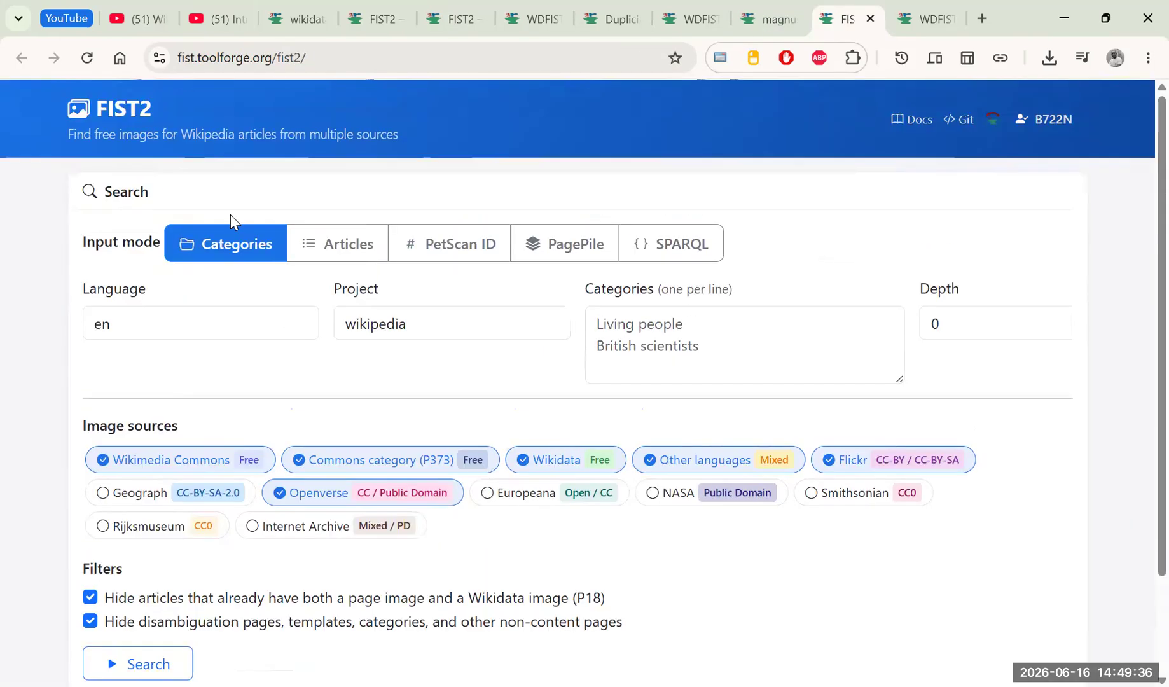
pyautogui.click(676, 247)
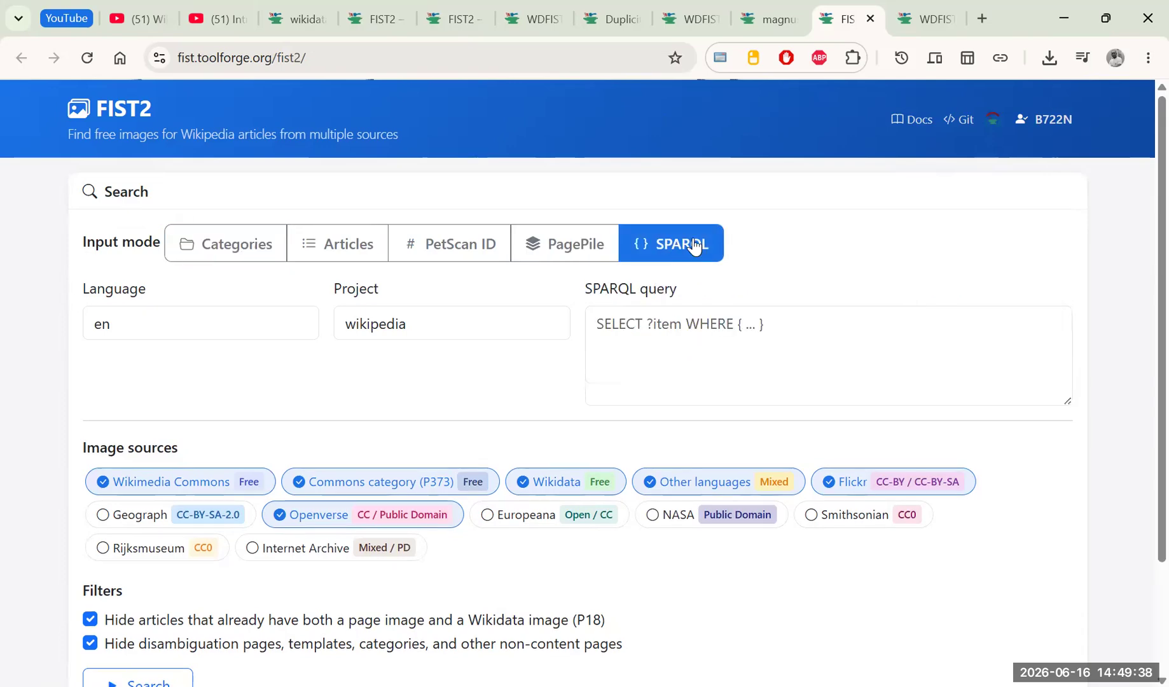
pyautogui.scroll(-2, 509, 279)
pyautogui.hotkey('ctrl', 'a')
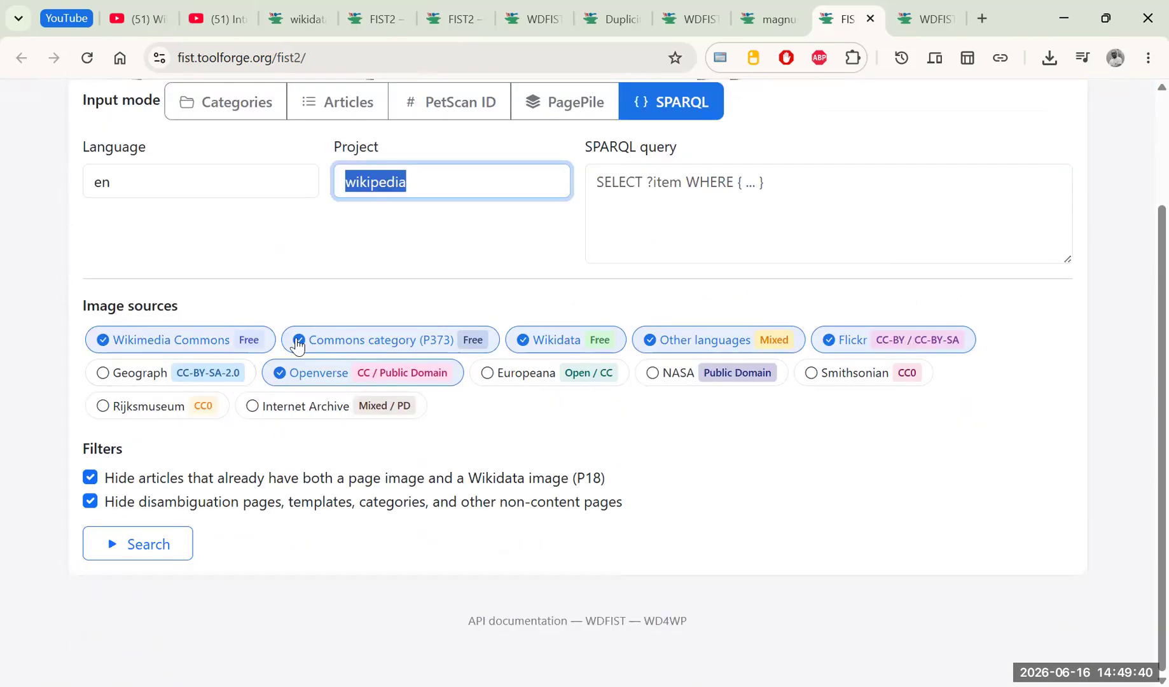
pyautogui.scroll(2, 190, 337)
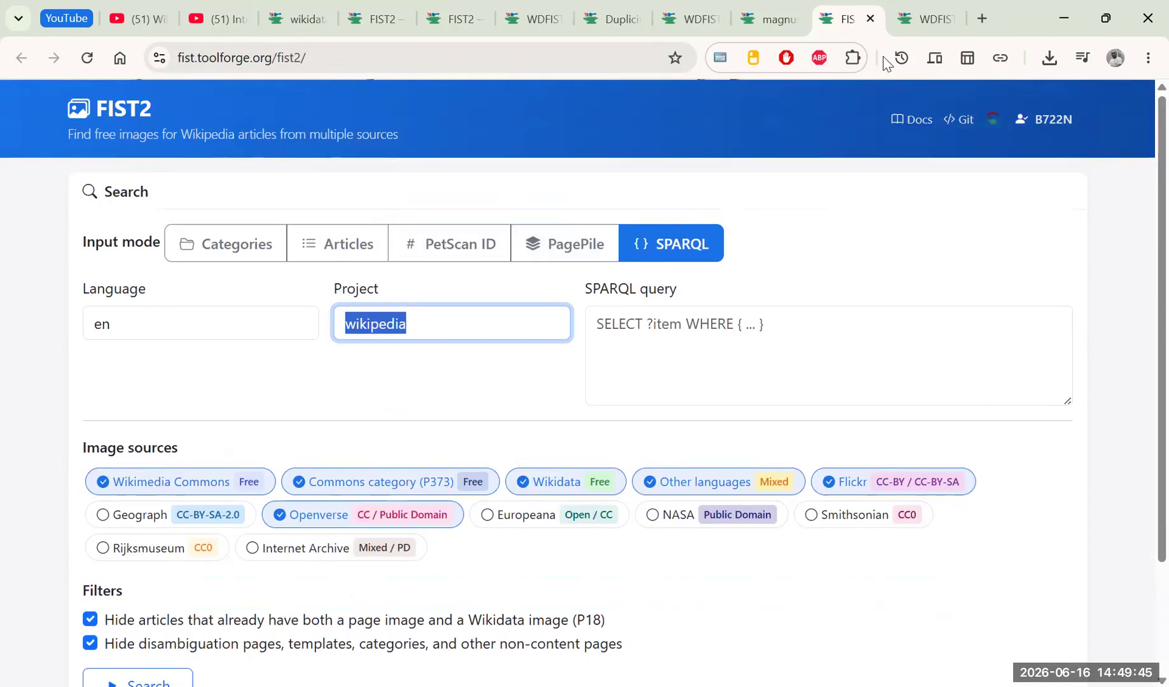
# Open the WDFIST tool and look over its SPARQL search form.
pyautogui.click(913, 18)
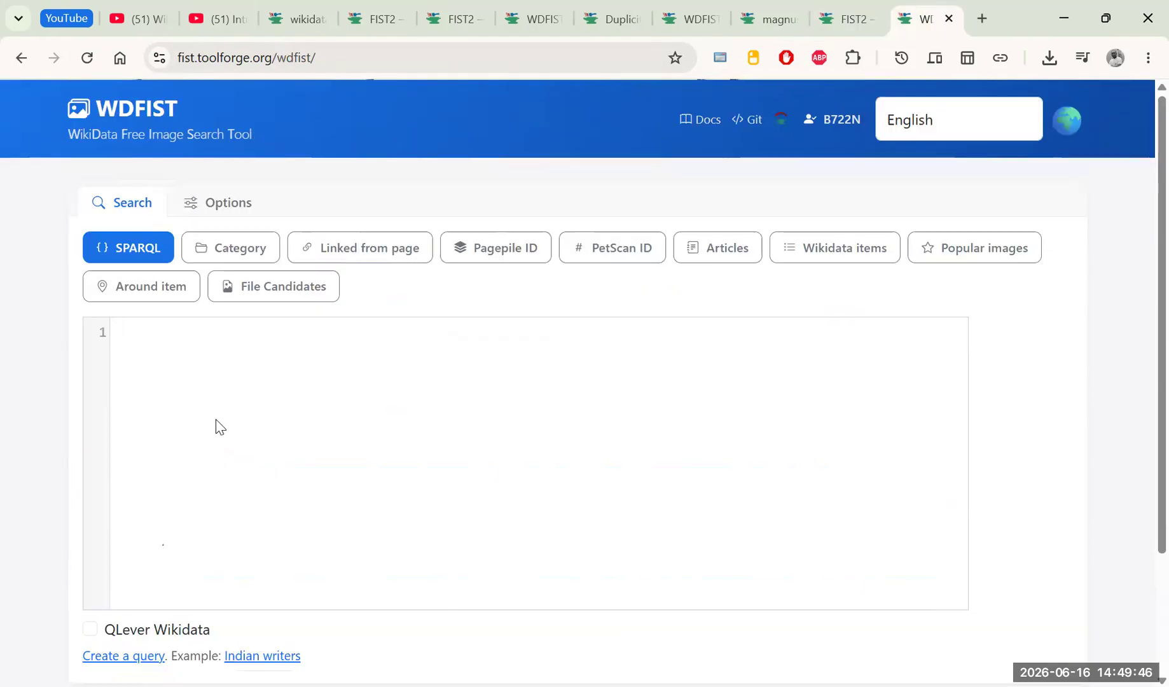
pyautogui.click(240, 340)
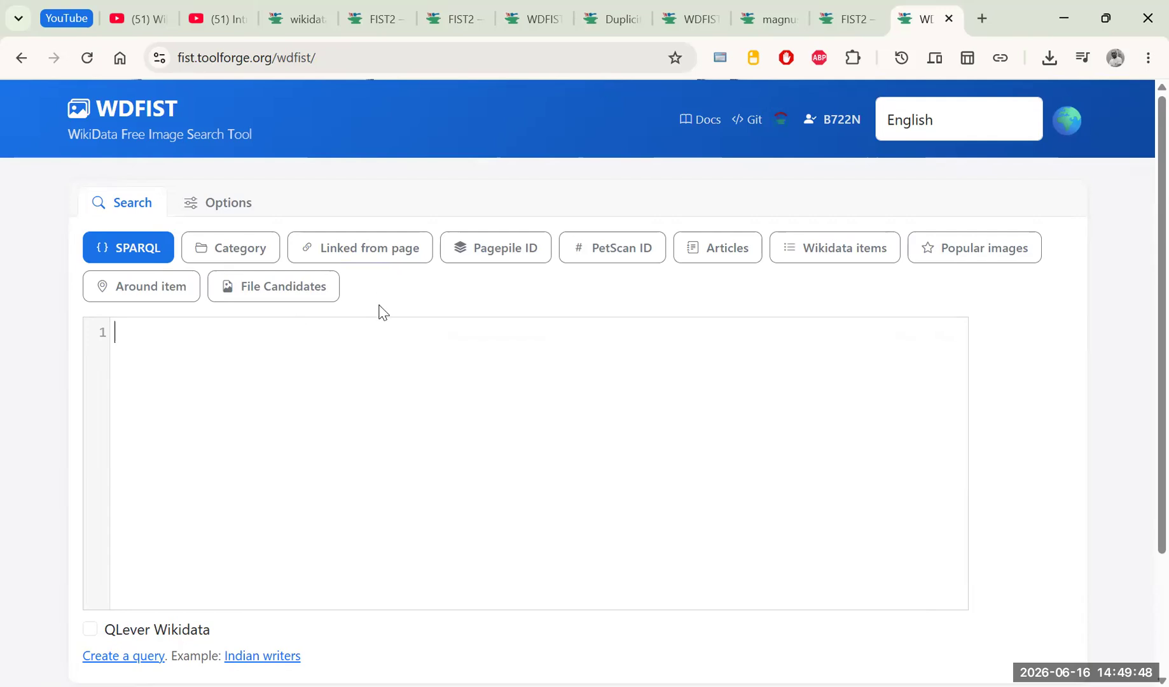
pyautogui.scroll(-3, 363, 382)
pyautogui.scroll(3, 353, 363)
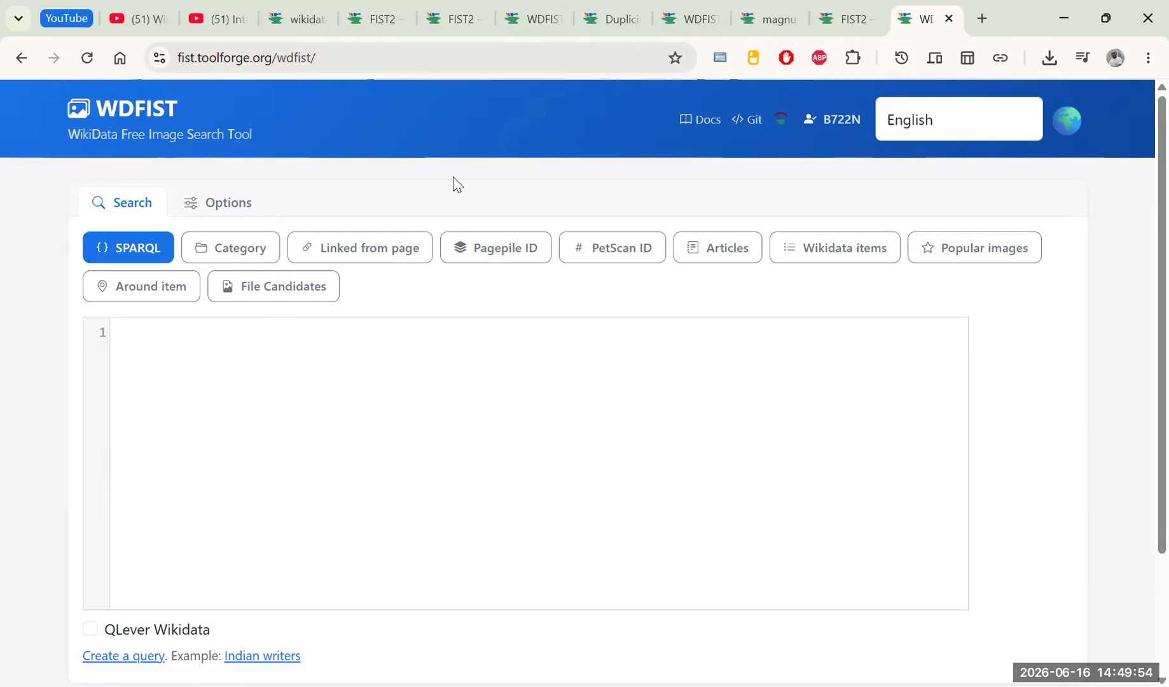
# Open the Wikidata Query Service at query.wikidata.org in a new browser tab.
pyautogui.click(983, 18)
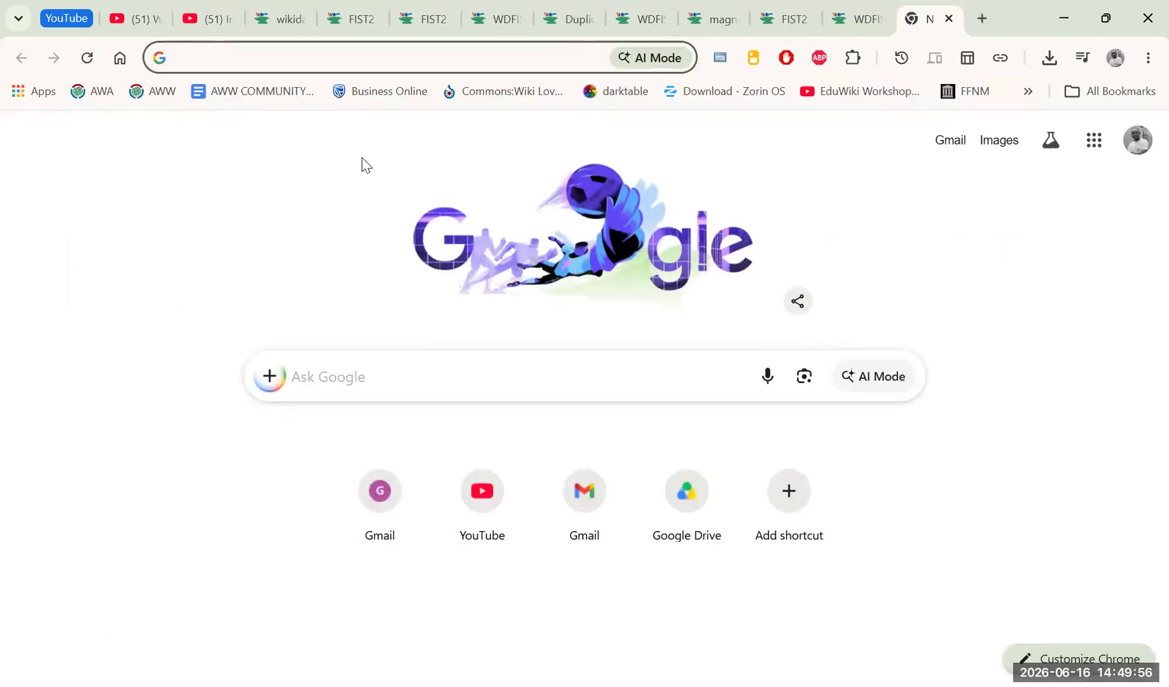
pyautogui.write('que')
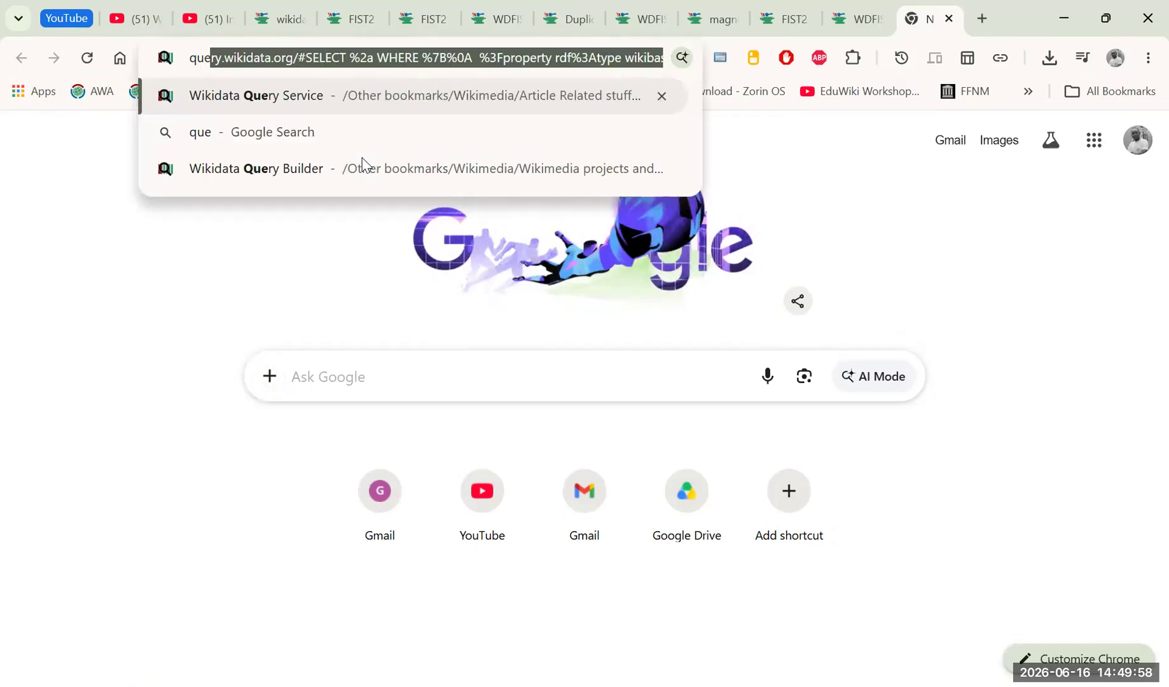
pyautogui.click(297, 56)
pyautogui.moveTo(296, 56); pyautogui.dragTo(1141, 166)
pyautogui.press('BackSpace')
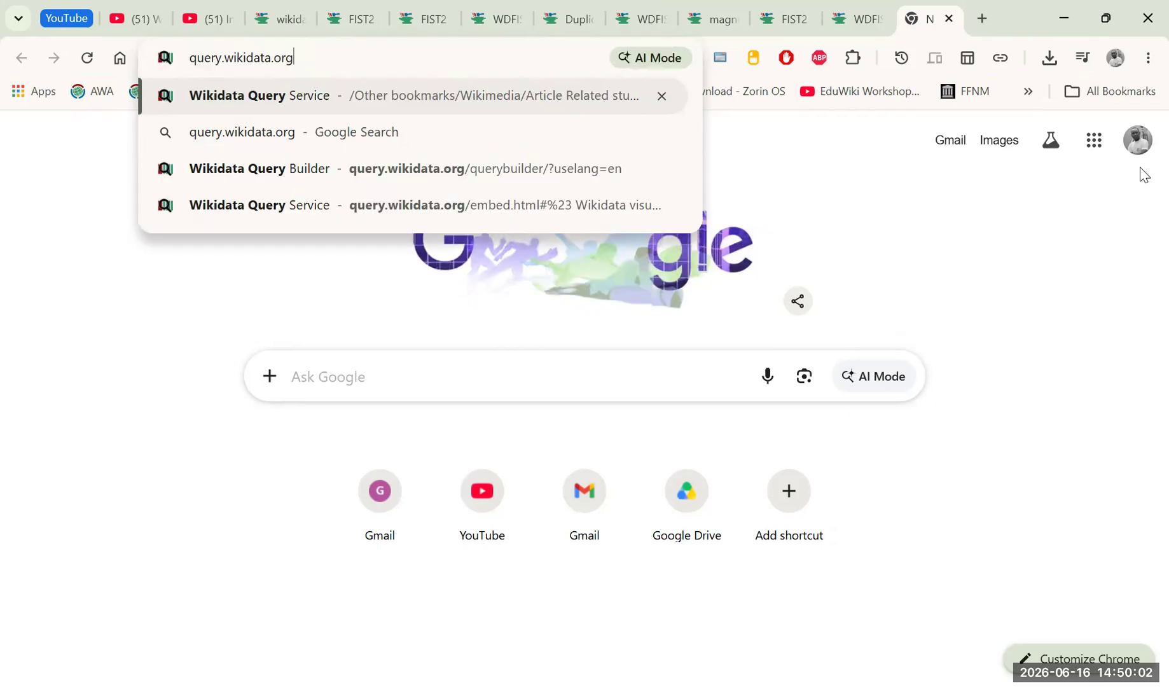
pyautogui.press('Return')
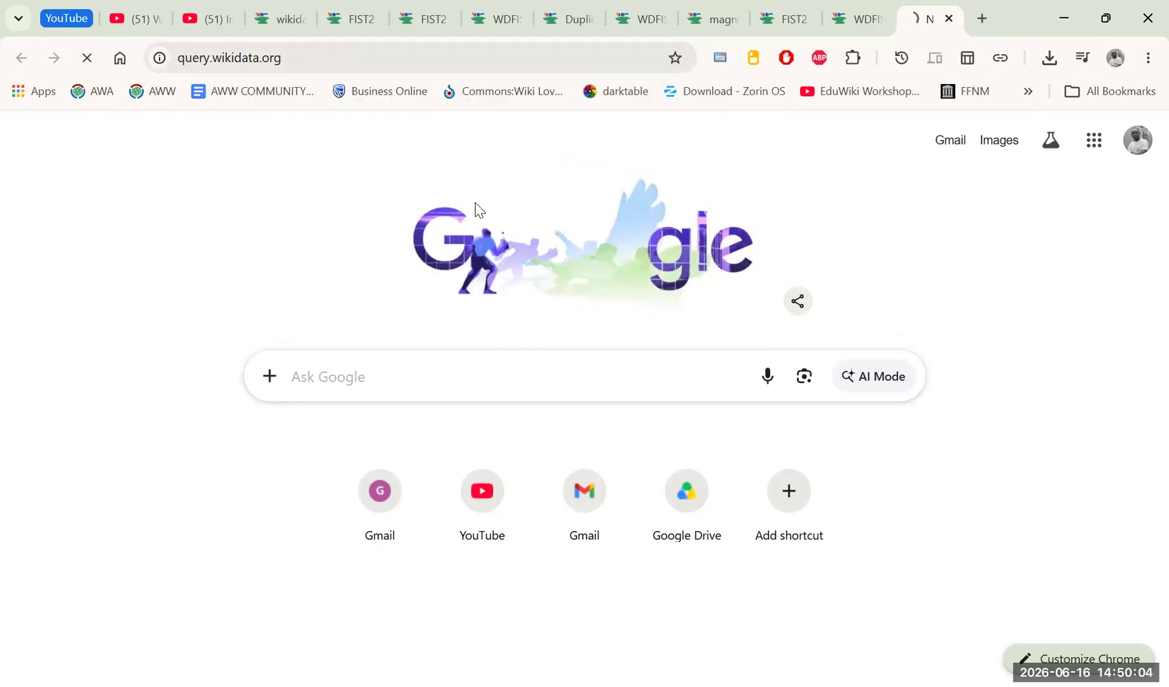
# Open the Query Builder from the Wikidata Query Service.
pyautogui.click(852, 20)
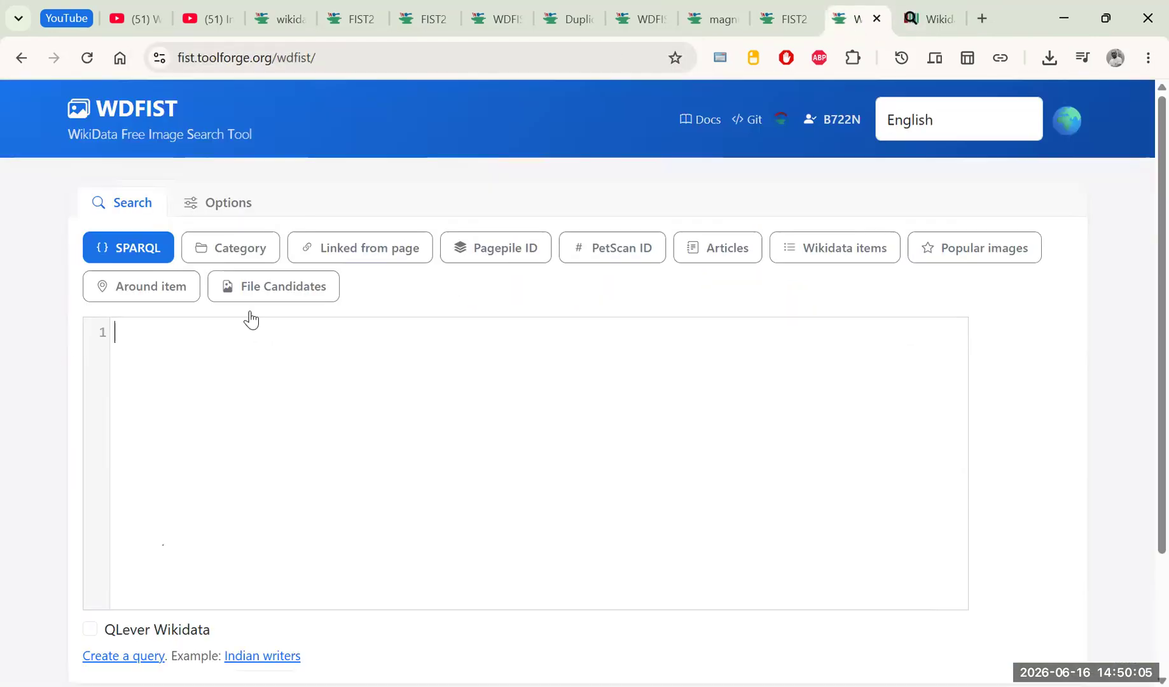
pyautogui.click(913, 9)
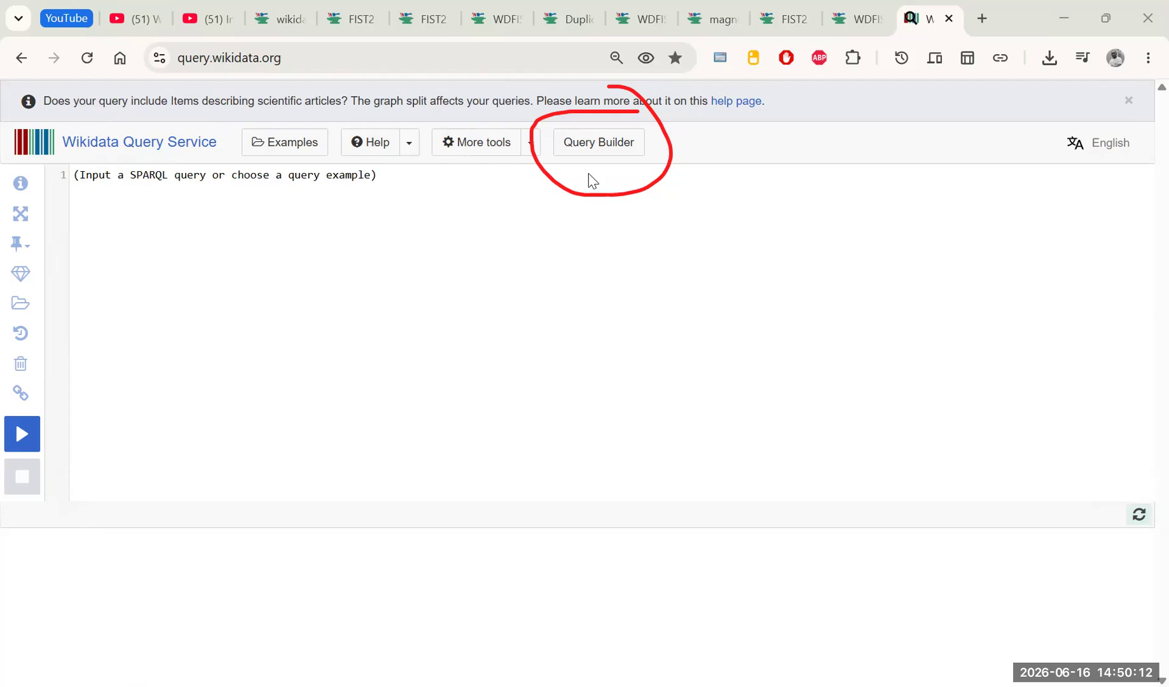
pyautogui.click(591, 146)
# Set the first query condition to the property "instance of" matching the value "human".
pyautogui.scroll(-1, 281, 270)
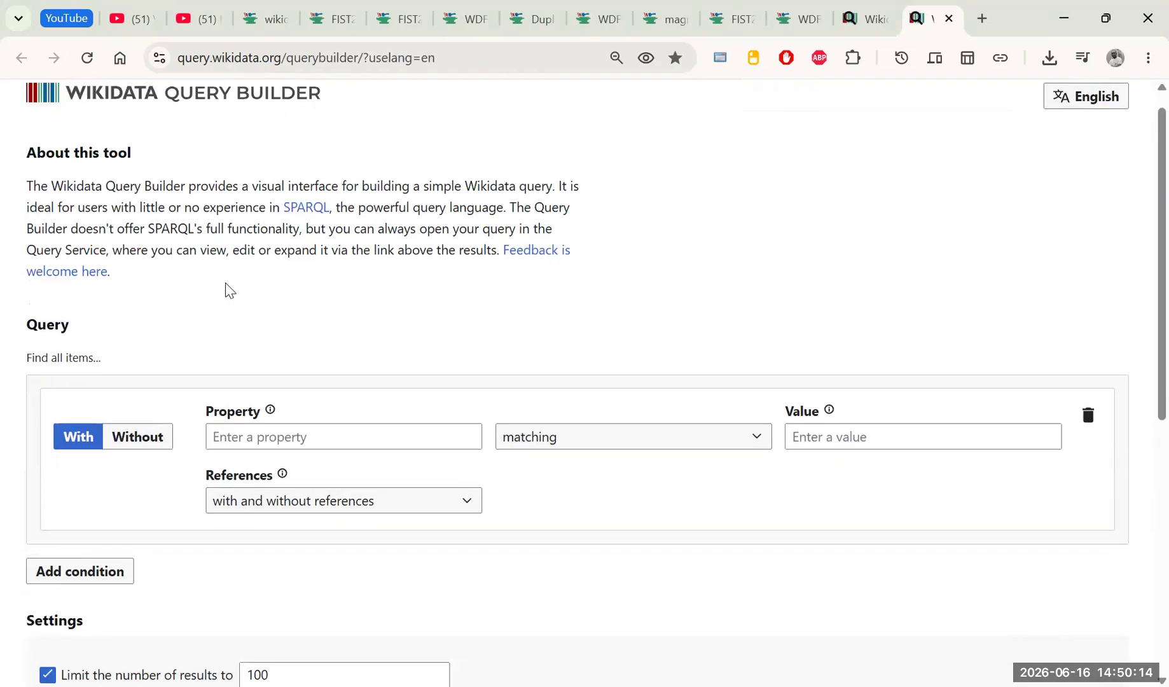
pyautogui.click(287, 373)
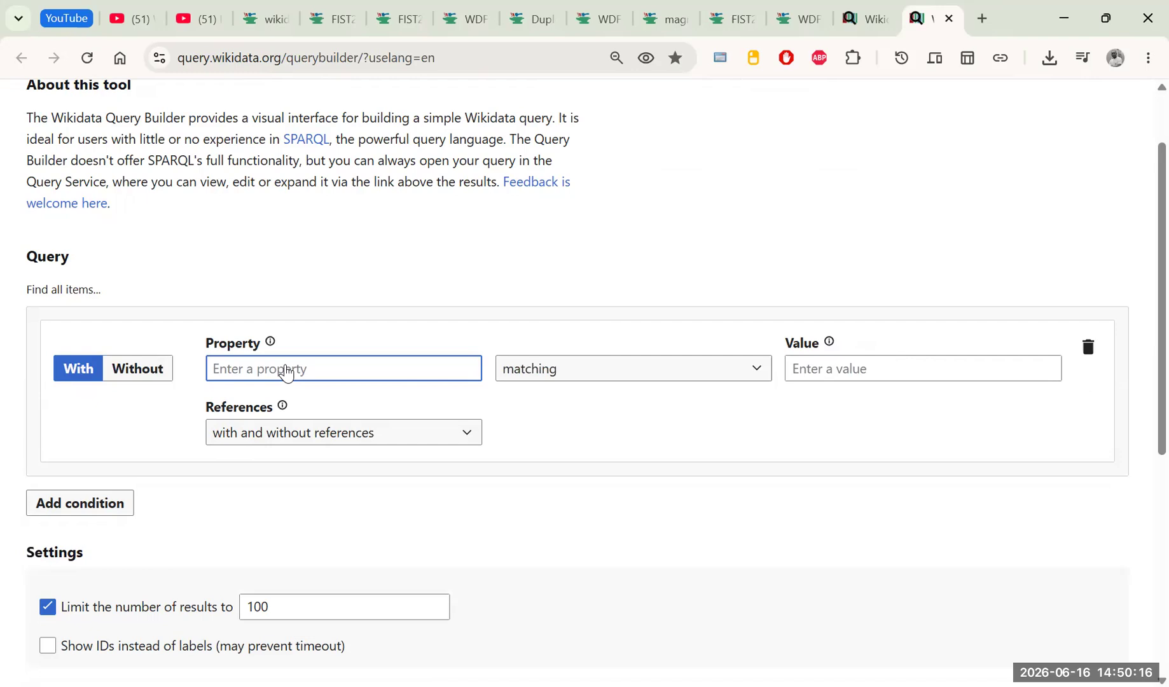
pyautogui.write('instancc')
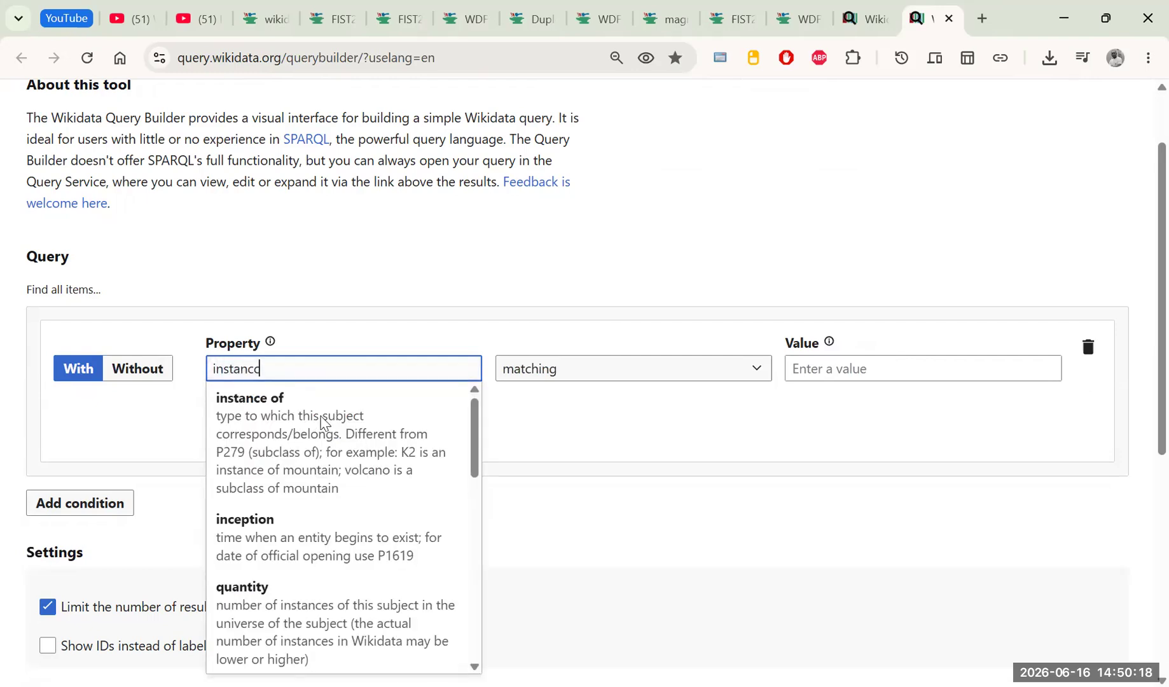
pyautogui.click(324, 422)
pyautogui.click(325, 371)
pyautogui.press('BackSpace')
pyautogui.write('e')
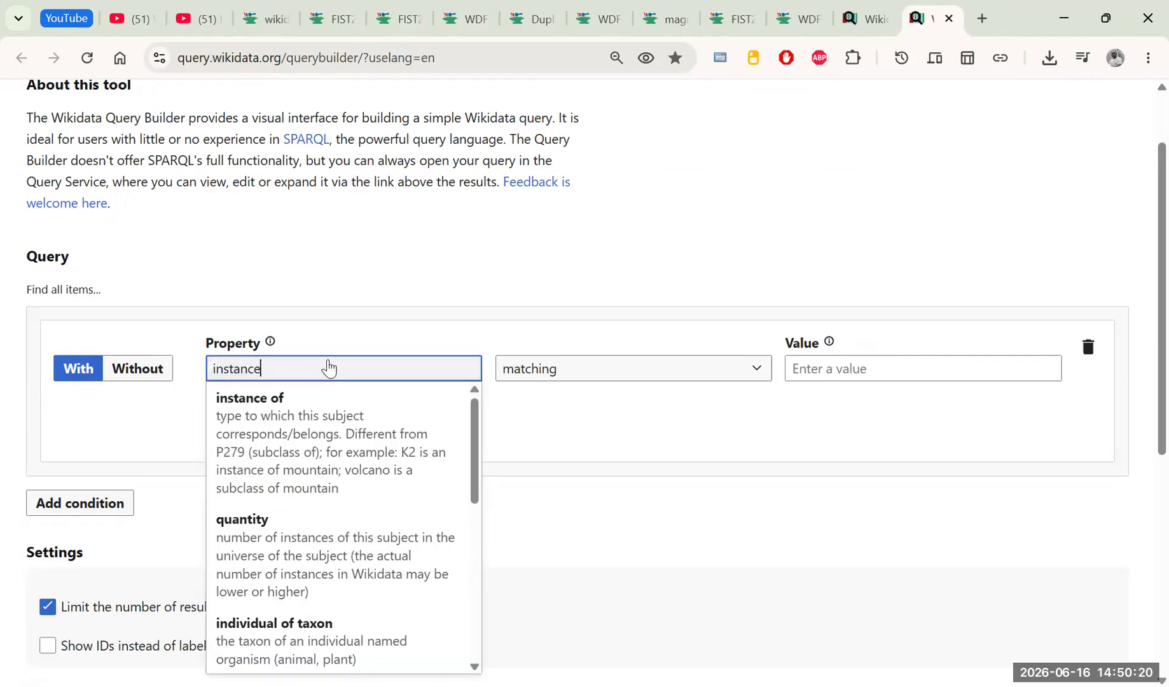
pyautogui.click(321, 407)
pyautogui.click(878, 372)
pyautogui.write('huma')
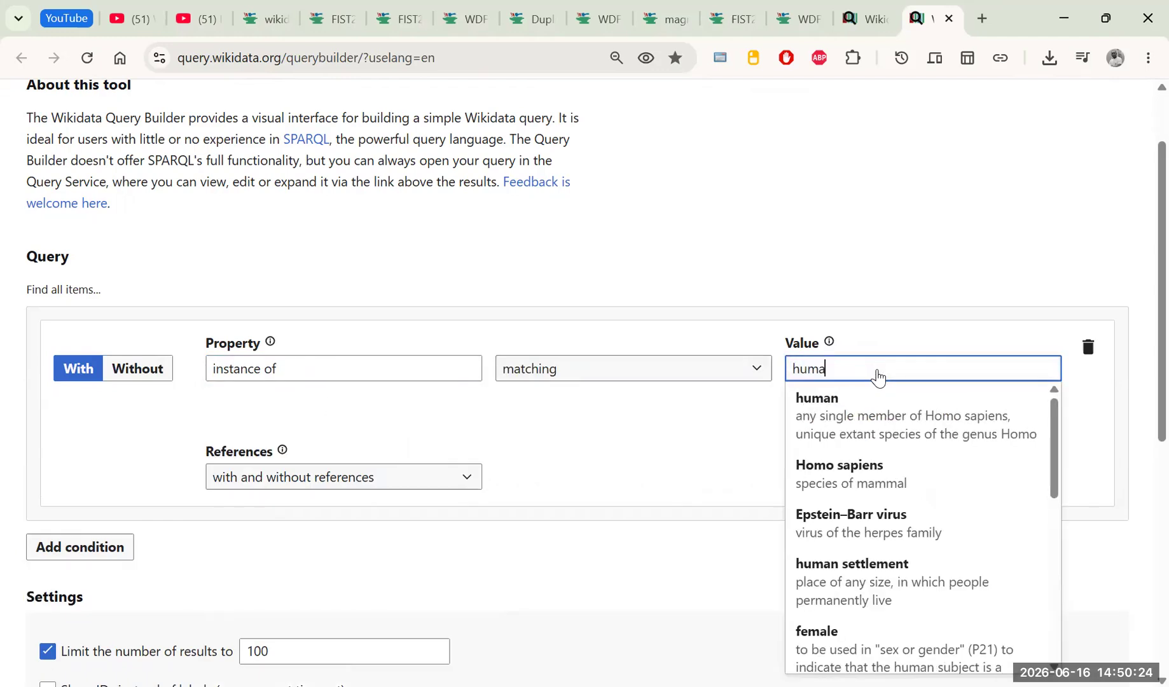
pyautogui.click(851, 410)
# Add a second condition with the property "country of citizenship" matching the value "Uganda", the East African country.
pyautogui.scroll(-3, 827, 379)
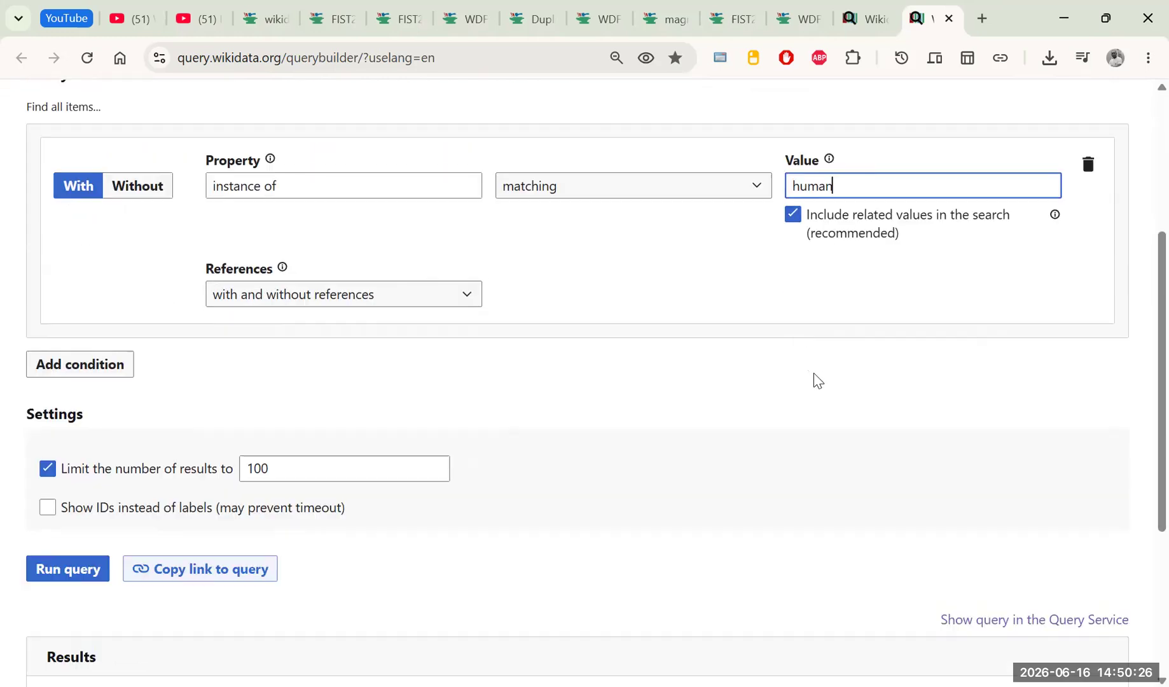
pyautogui.click(96, 368)
pyautogui.scroll(-1, 208, 327)
pyautogui.scroll(3, 223, 329)
pyautogui.click(238, 331)
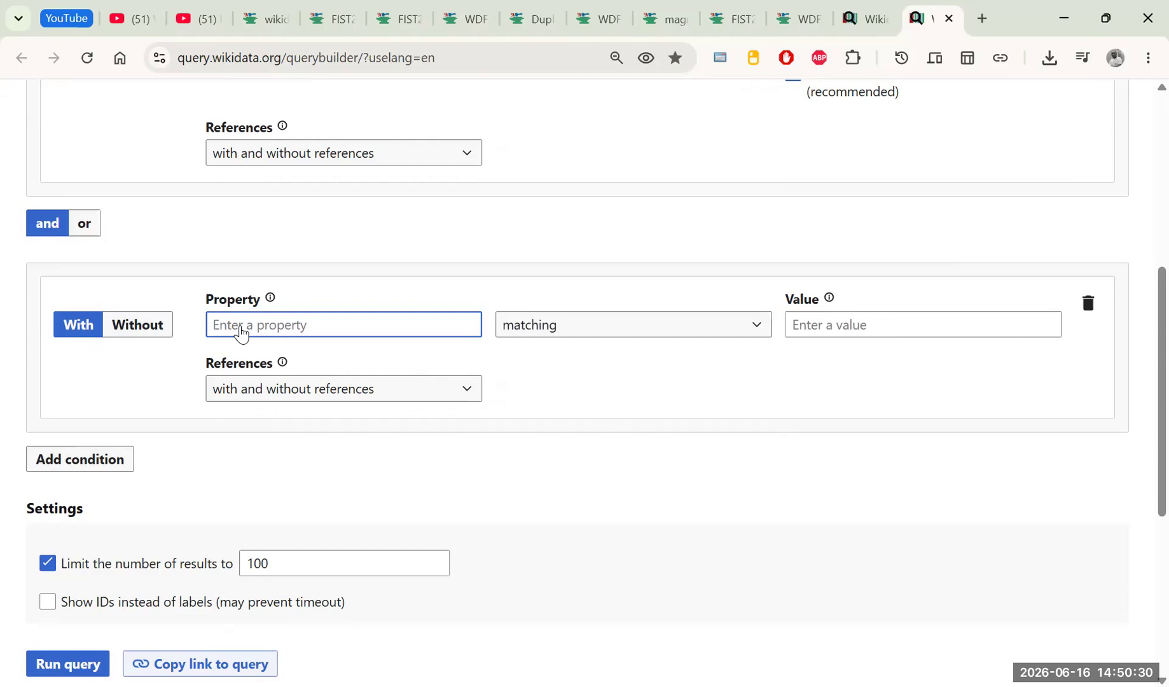
pyautogui.write('coun')
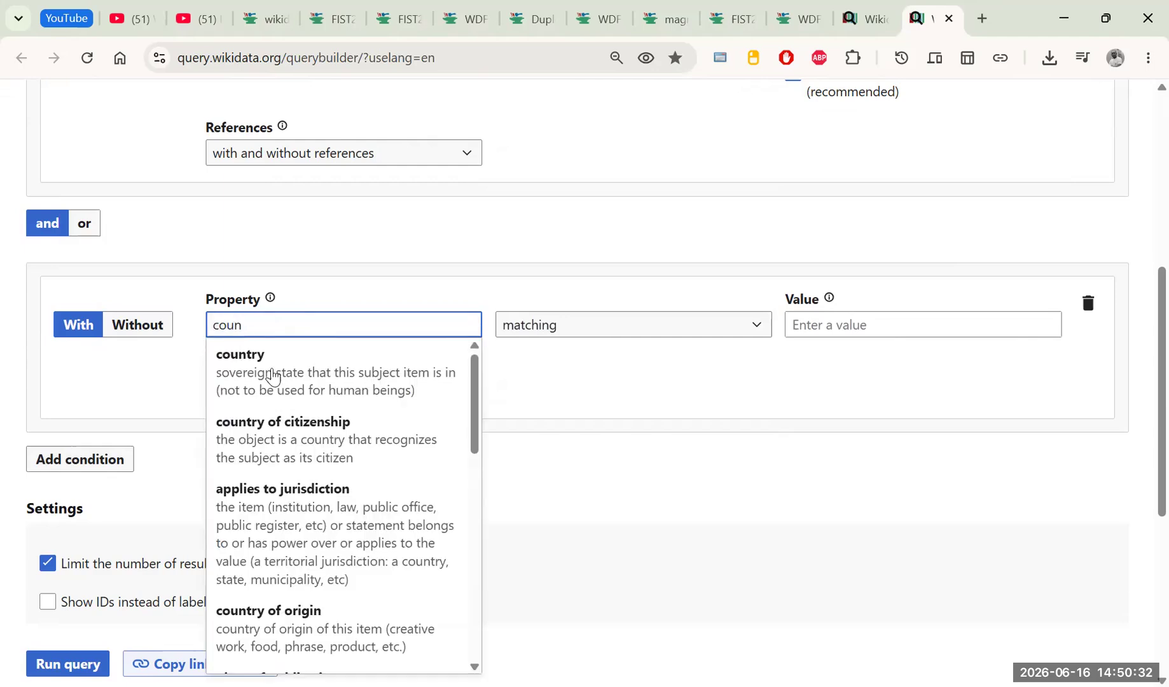
pyautogui.click(305, 435)
pyautogui.click(862, 325)
pyautogui.write('ugand')
pyautogui.click(858, 368)
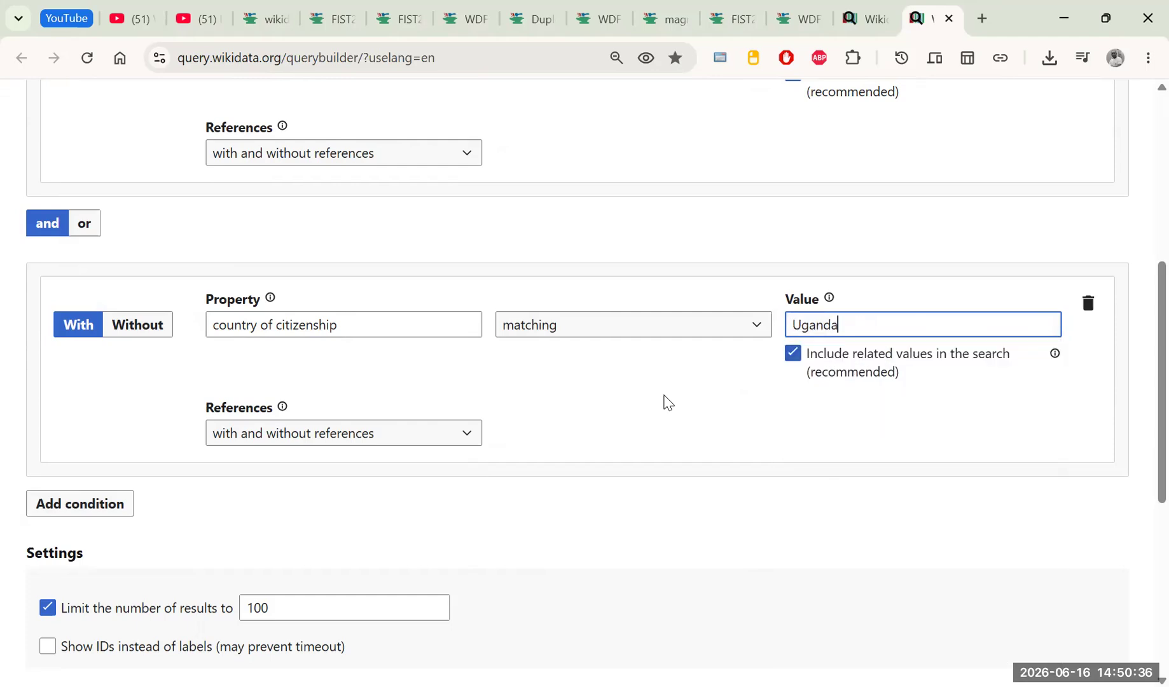
# Try the Without option on the citizenship condition and the "or" operator between the conditions, restoring With and "and".
pyautogui.click(130, 335)
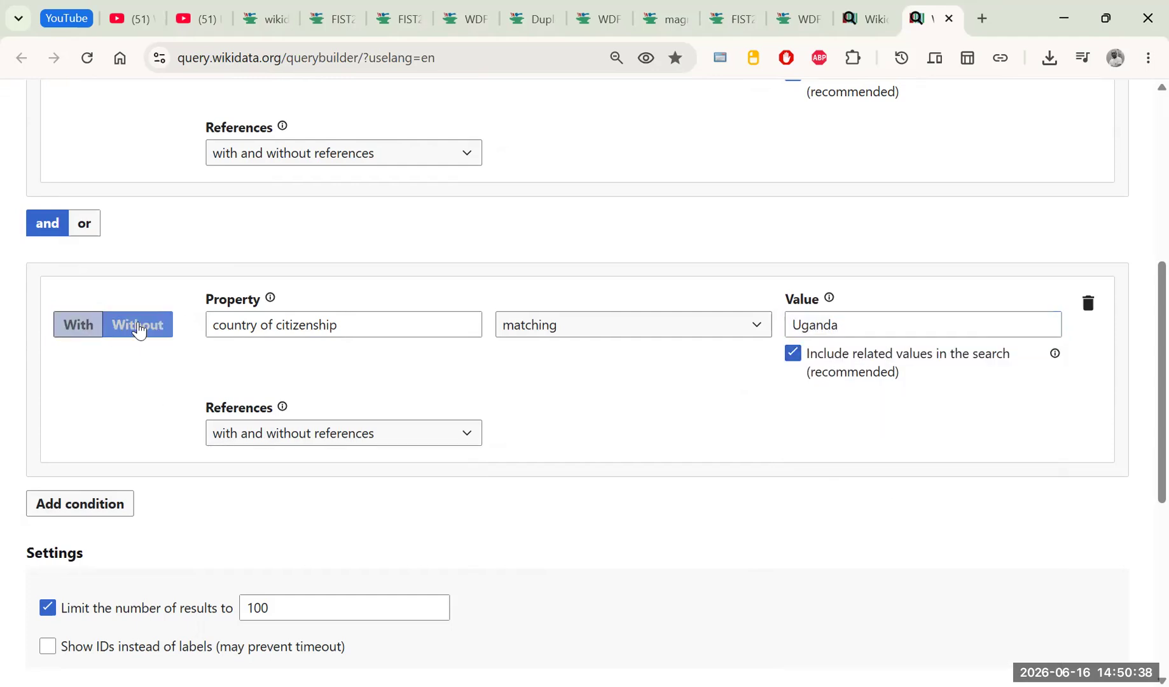
pyautogui.click(78, 329)
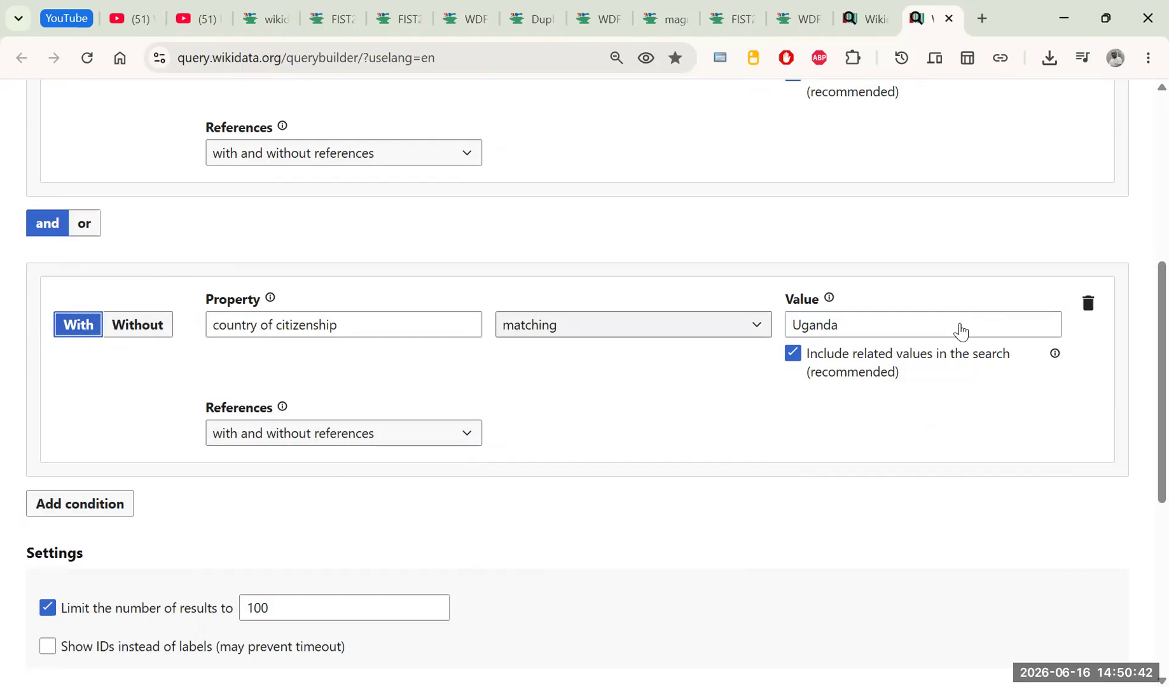
pyautogui.click(960, 329)
pyautogui.scroll(3, 165, 321)
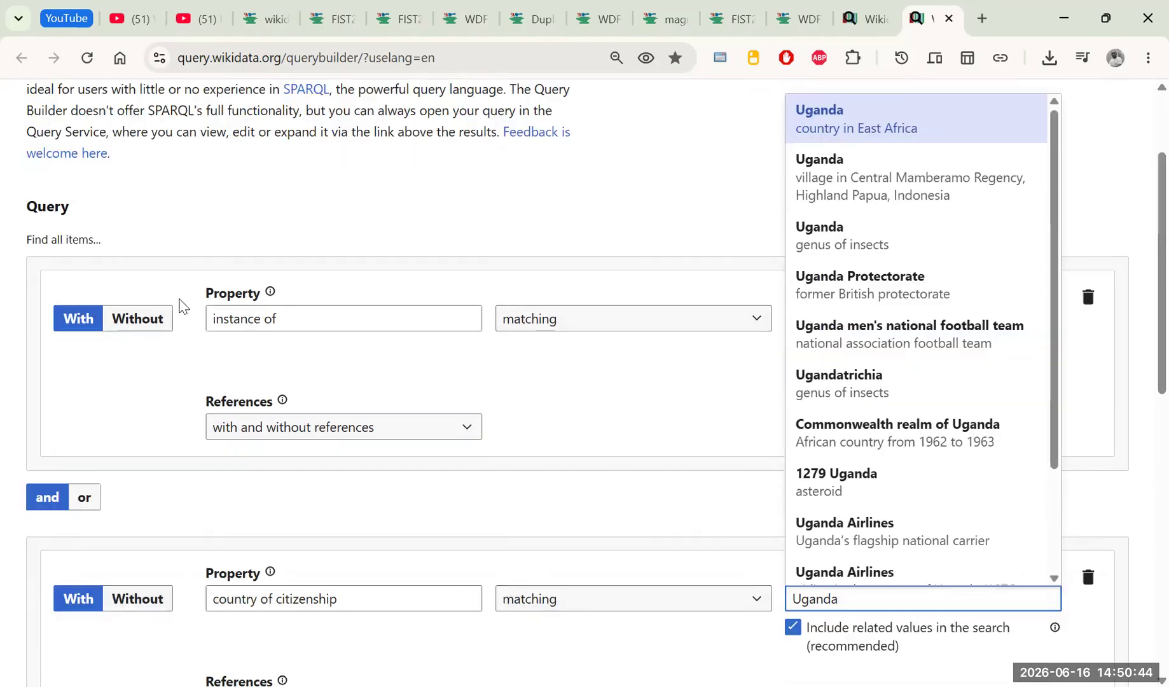
pyautogui.scroll(-1, 430, 395)
pyautogui.click(123, 374)
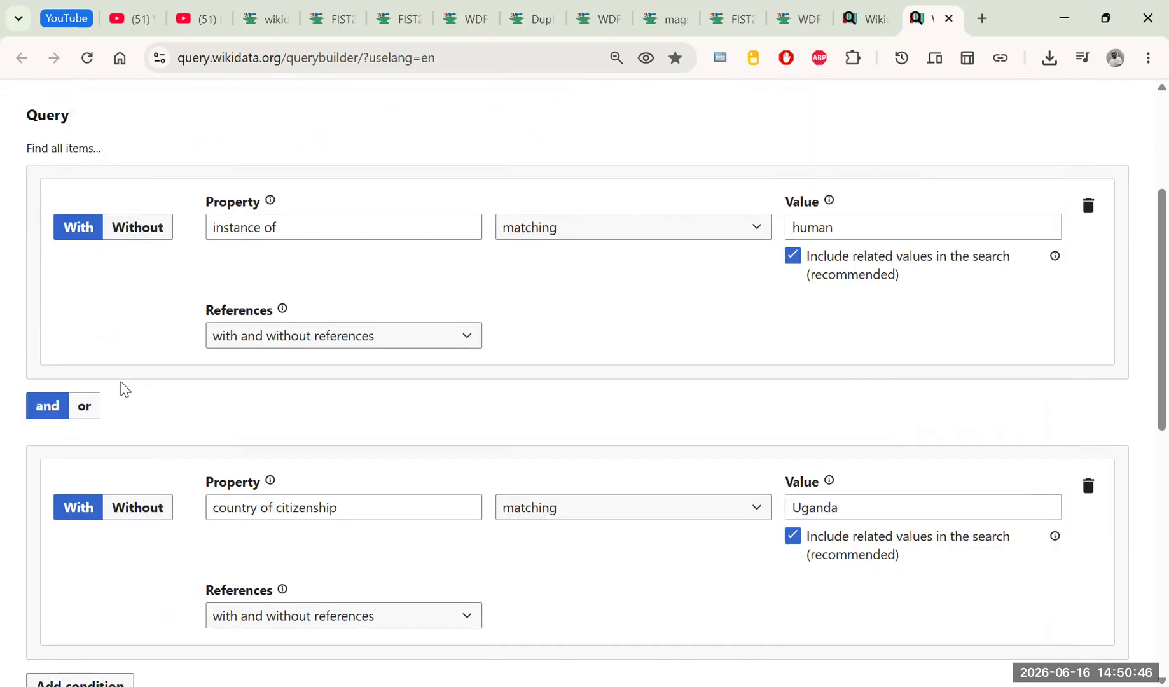
pyautogui.click(85, 409)
pyautogui.click(58, 401)
# Try a smaller limit on the number of query results.
pyautogui.scroll(-1, 384, 373)
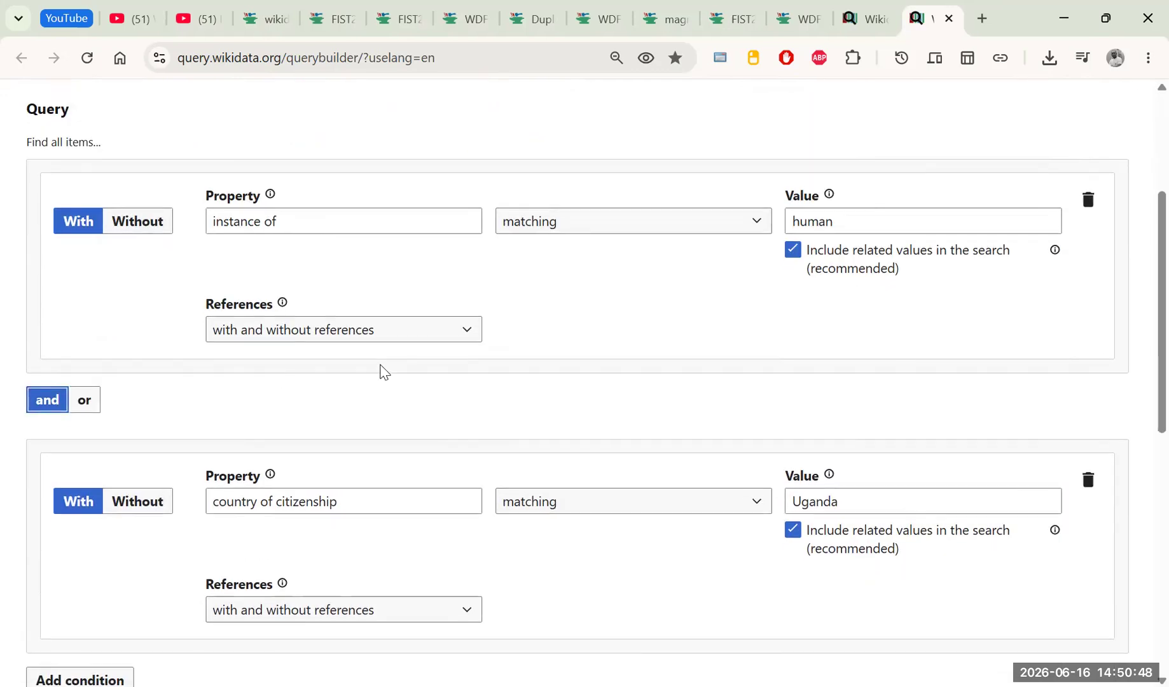
pyautogui.scroll(-4, 384, 373)
pyautogui.scroll(7, 107, 289)
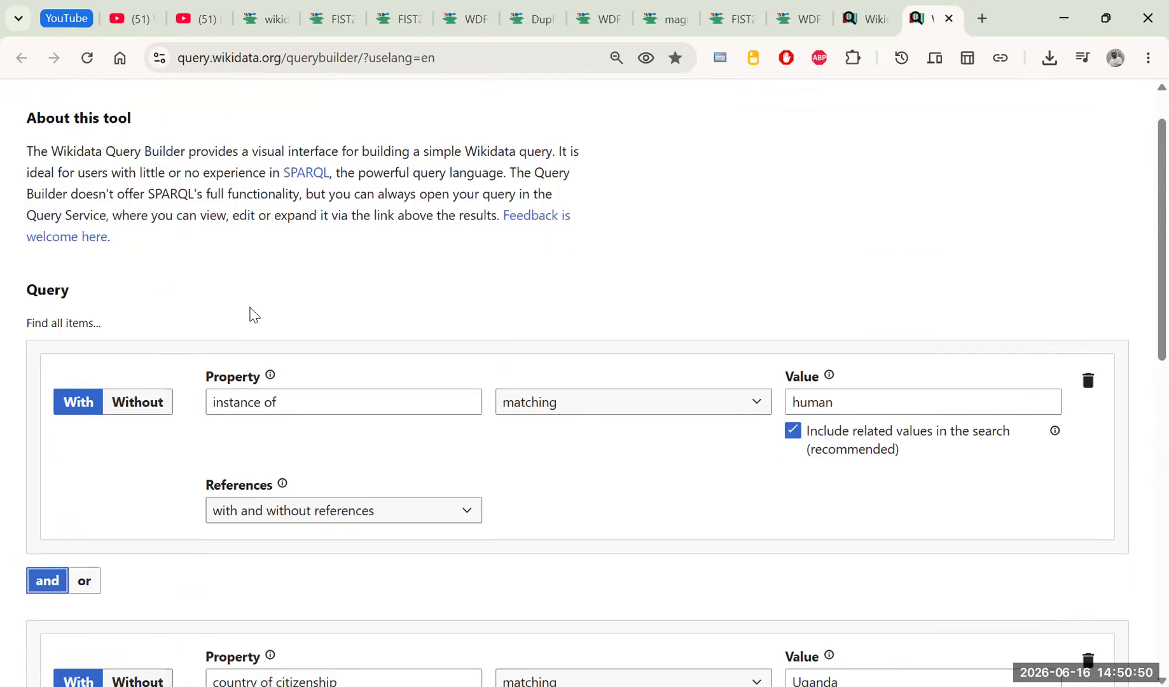
pyautogui.scroll(-5, 445, 293)
pyautogui.scroll(-5, 214, 326)
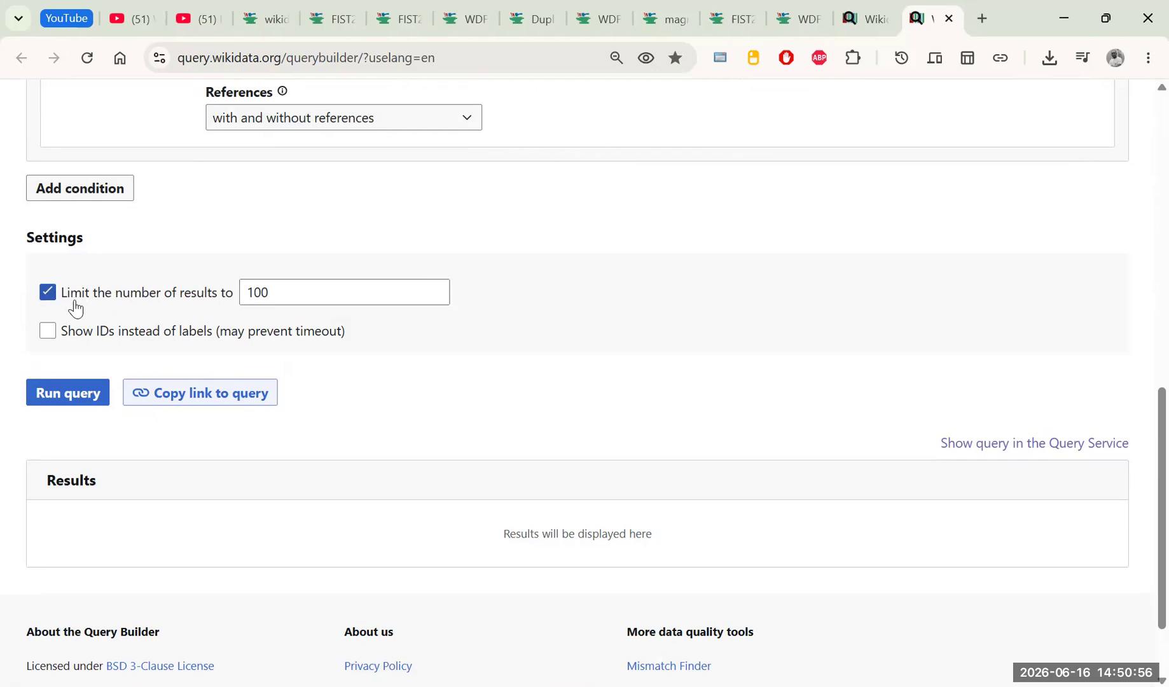
pyautogui.moveTo(261, 292); pyautogui.dragTo(288, 288)
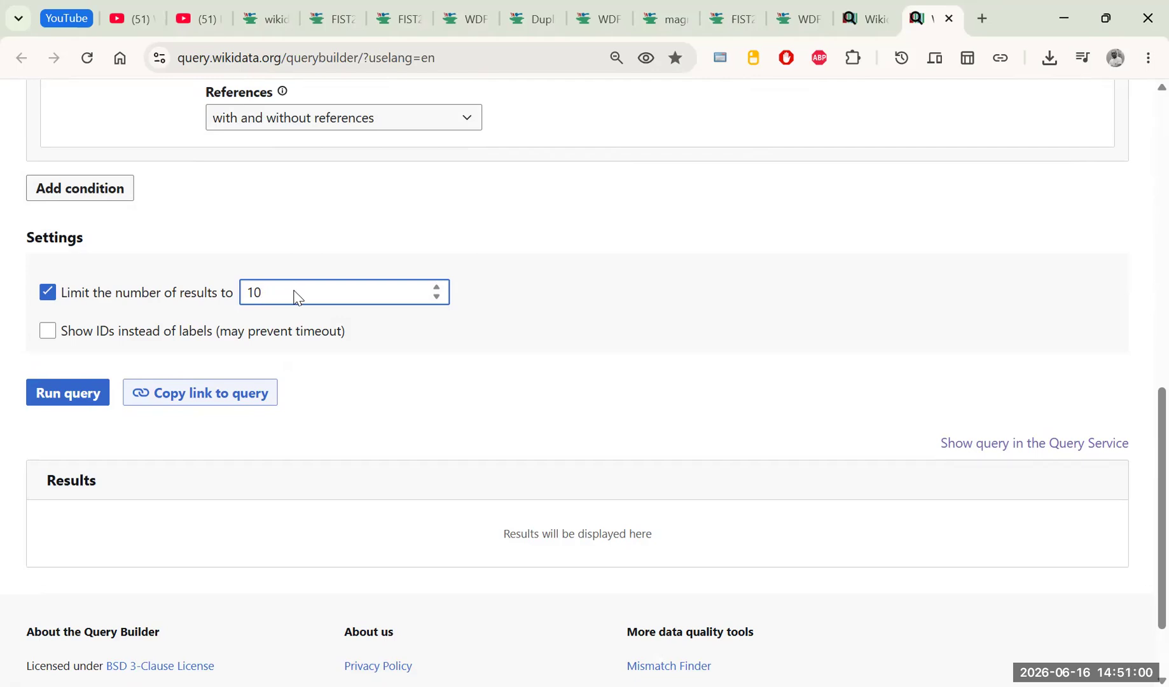
pyautogui.press('BackSpace')
pyautogui.write('2')
# Limit the number of results to 5 and run the query.
pyautogui.scroll(5, 466, 269)
pyautogui.scroll(5, 411, 280)
pyautogui.scroll(-7, 413, 269)
pyautogui.scroll(-3, 401, 284)
pyautogui.press('BackSpace')
pyautogui.press('BackSpace')
pyautogui.write('5')
pyautogui.click(68, 393)
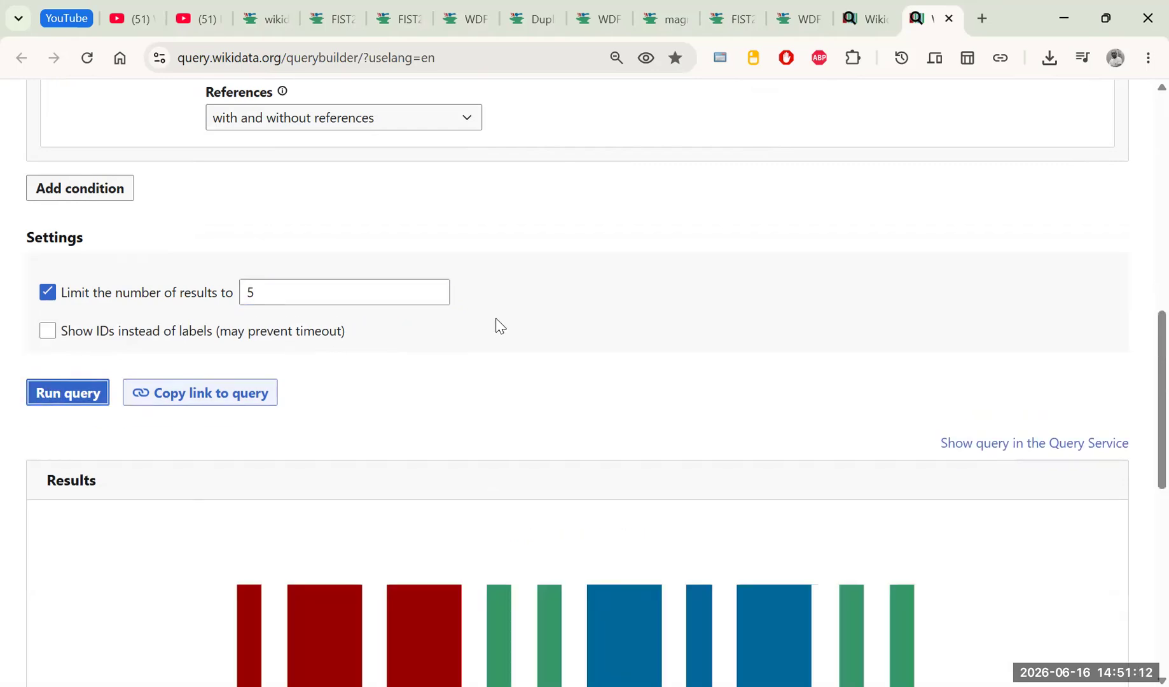
# Review the query's results table and reveal its editing and download options.
pyautogui.scroll(-5, 496, 322)
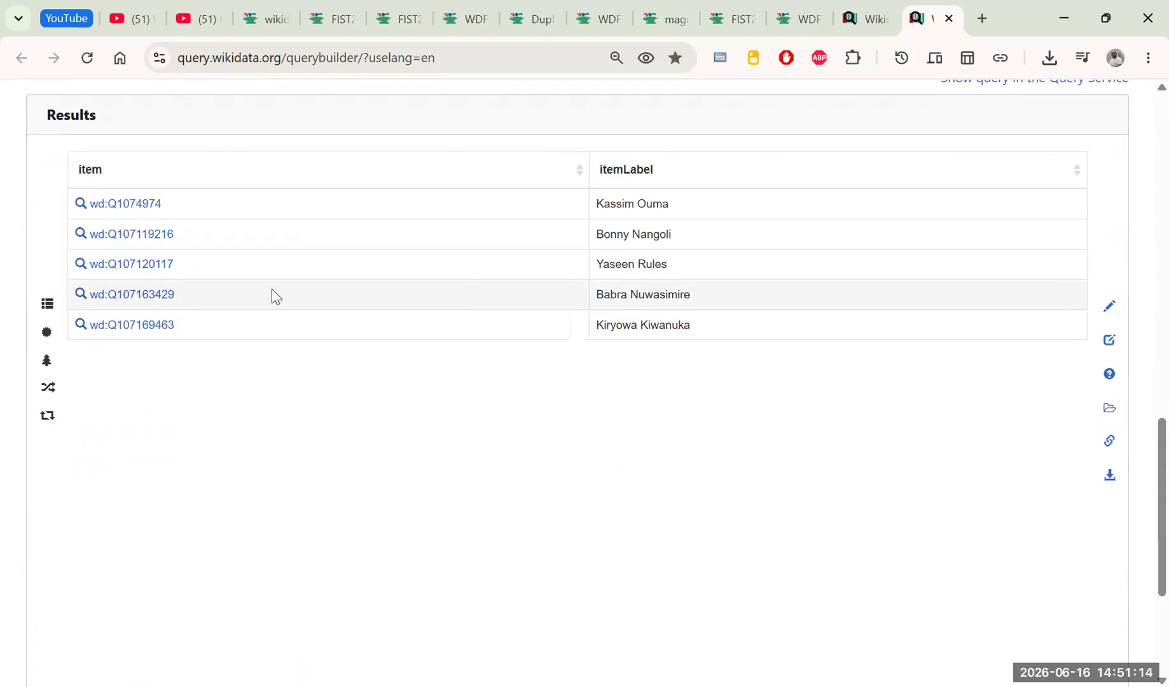
pyautogui.scroll(2, 445, 305)
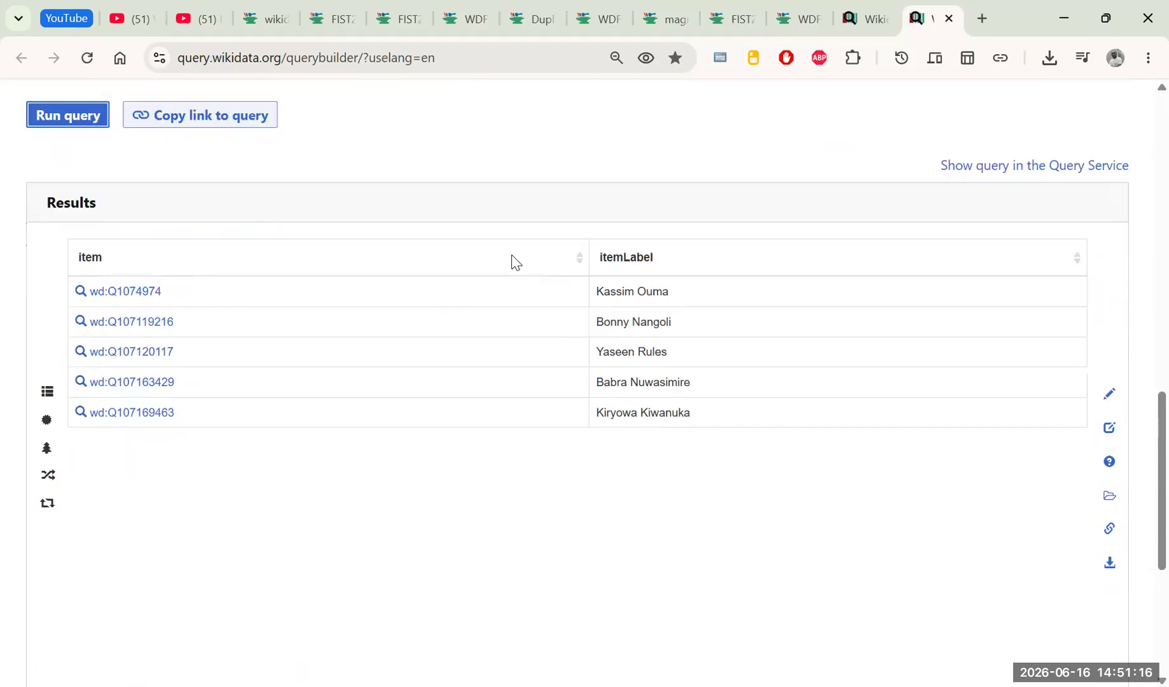
pyautogui.scroll(-1, 515, 261)
pyautogui.moveTo(1093, 315)
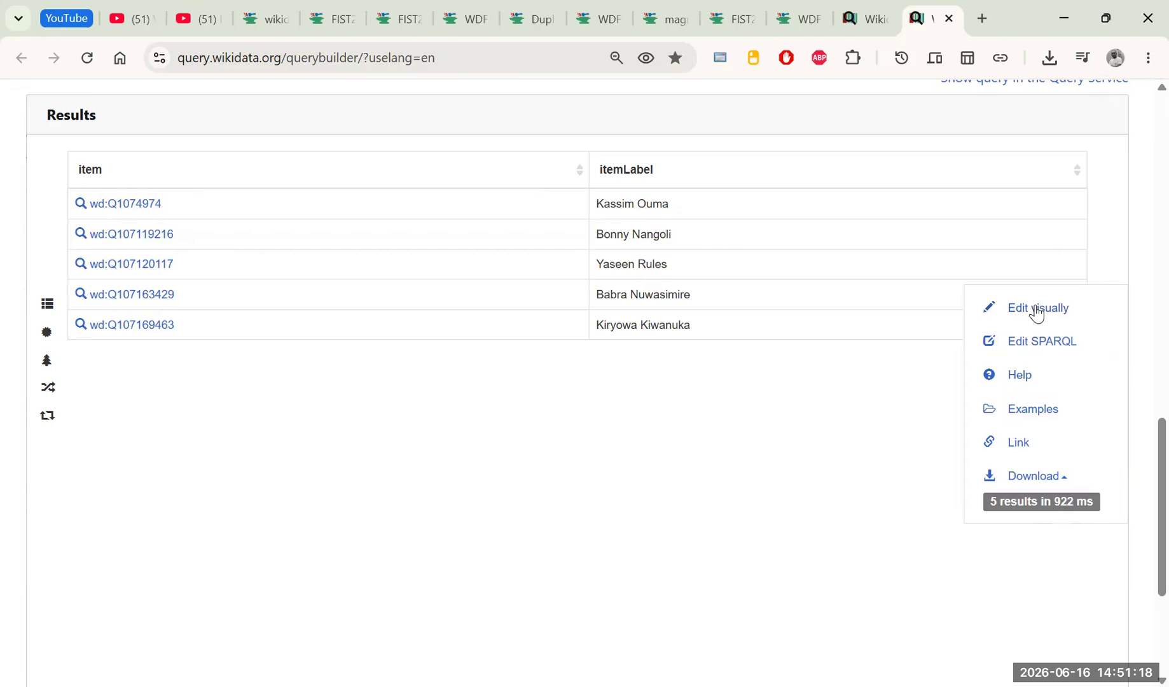
# Edit the results query visually, removing the "instance of" and "country of citizenship" rows of the shown properties, and open the remaining shown property's suggestions.
pyautogui.click(1022, 316)
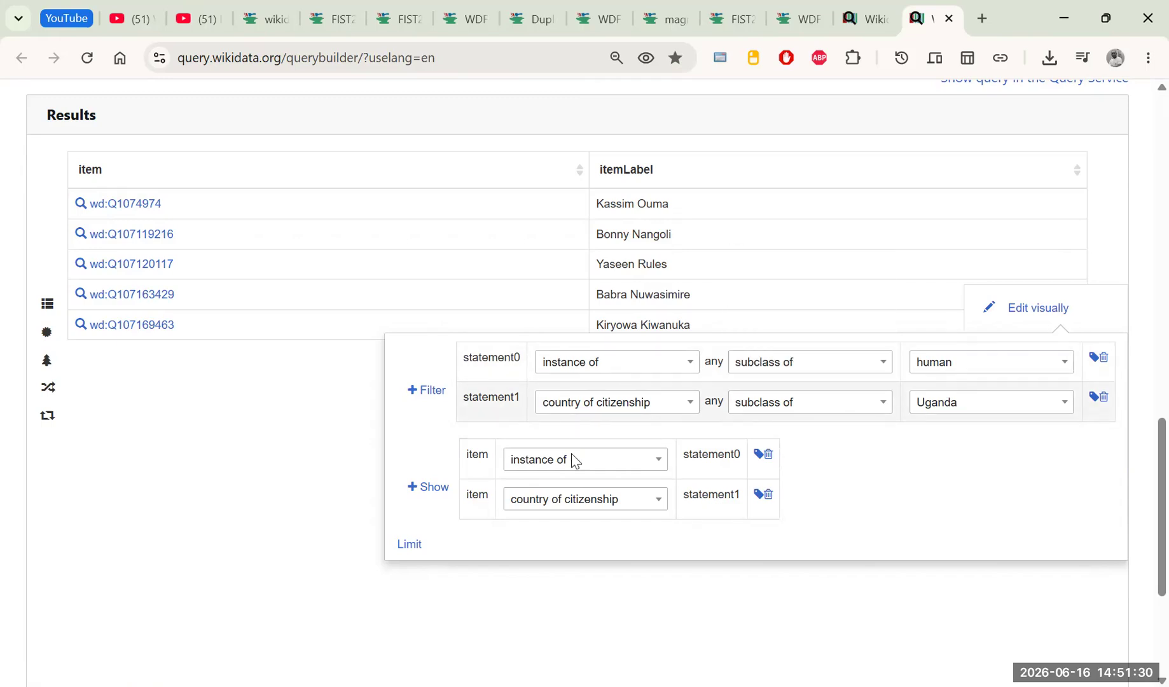
pyautogui.click(768, 456)
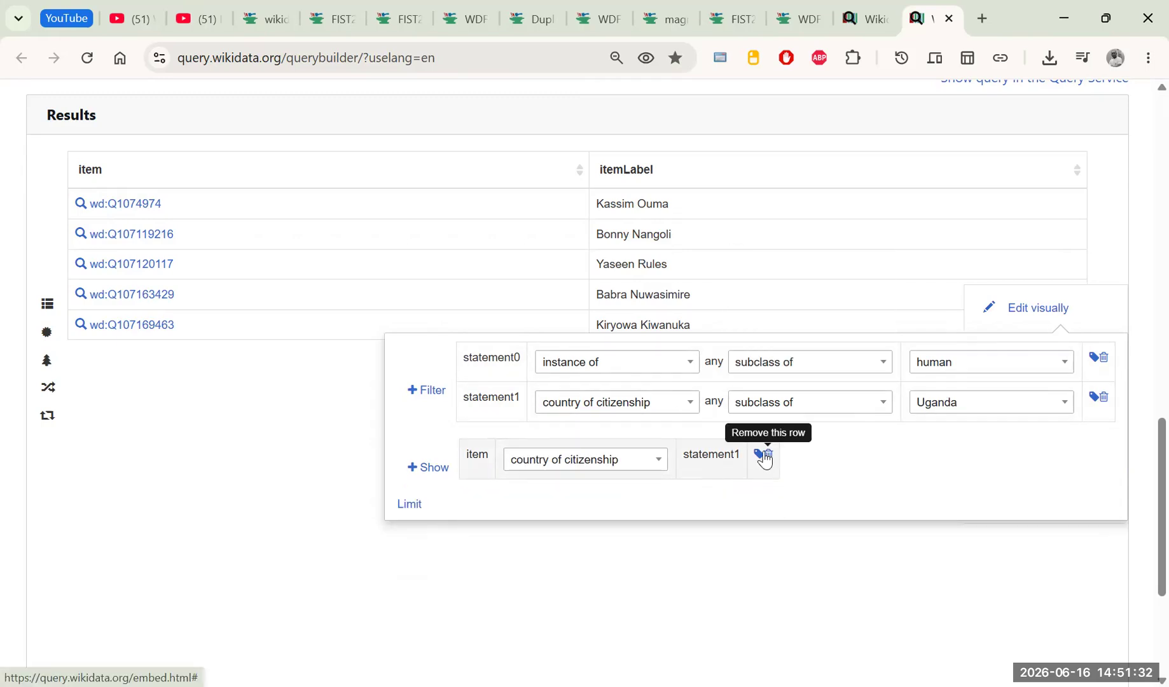
pyautogui.click(766, 454)
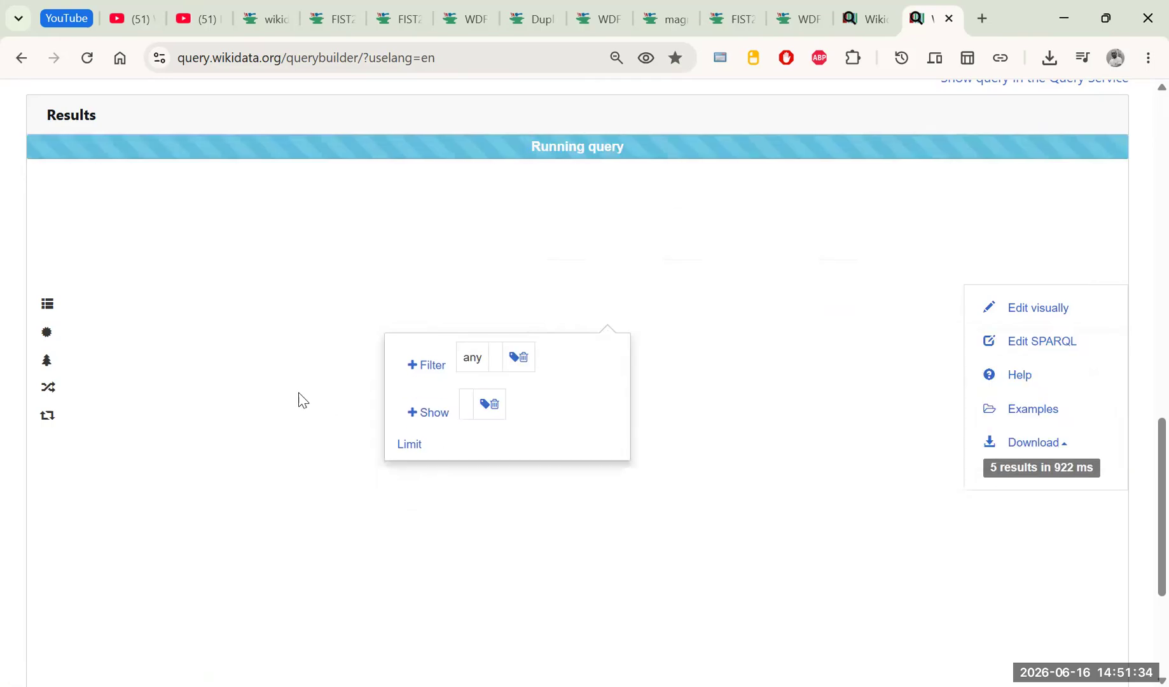
pyautogui.scroll(3, 203, 358)
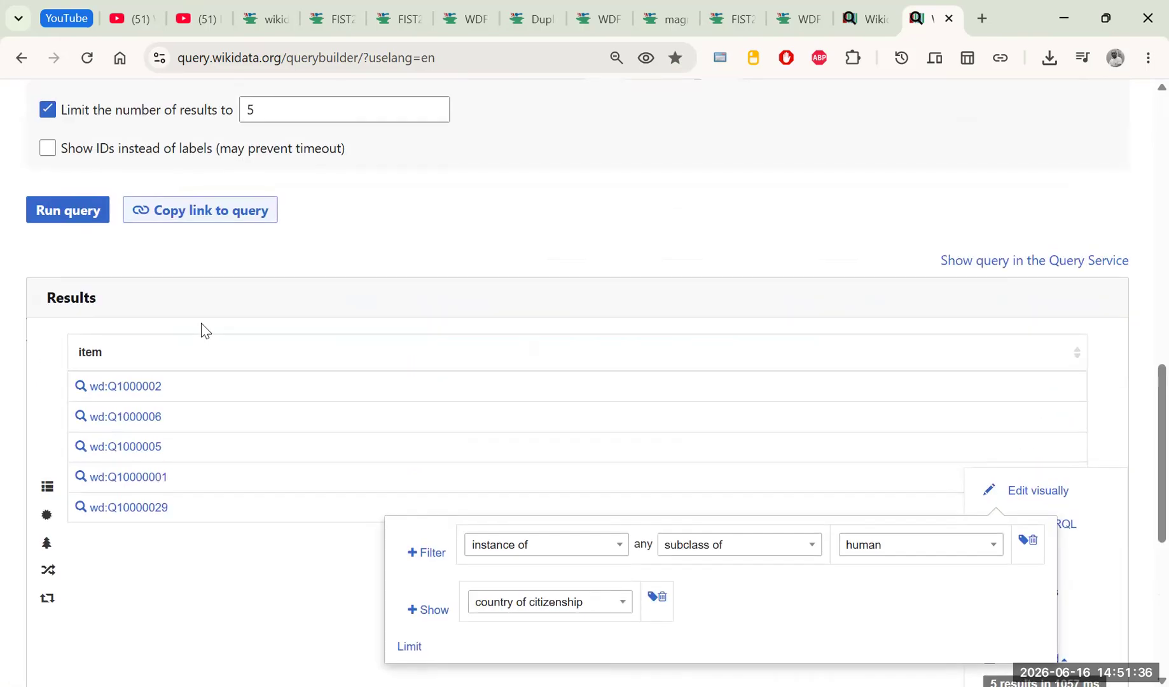
pyautogui.scroll(-4, 203, 329)
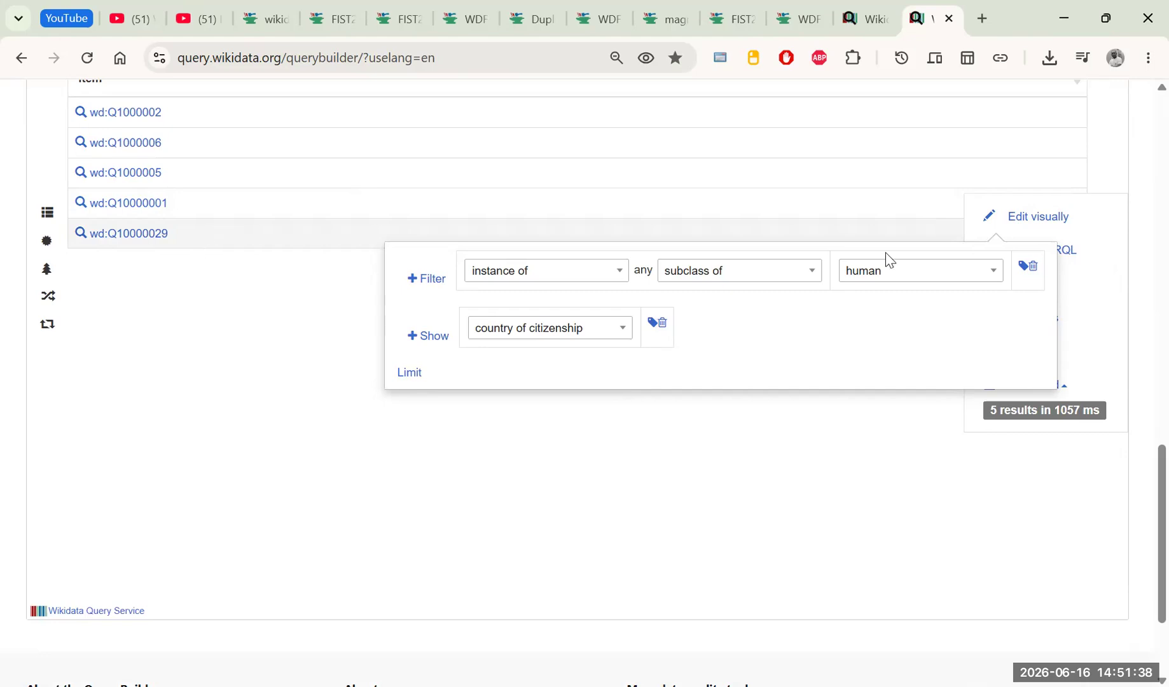
pyautogui.scroll(1, 1061, 320)
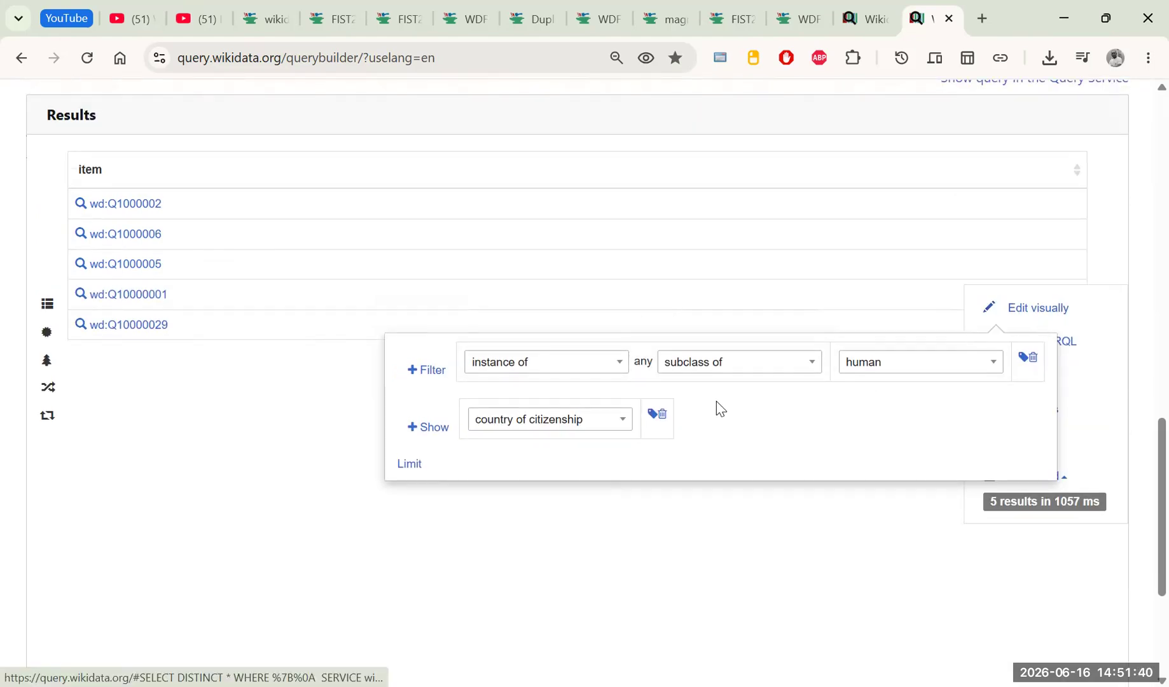
pyautogui.click(541, 423)
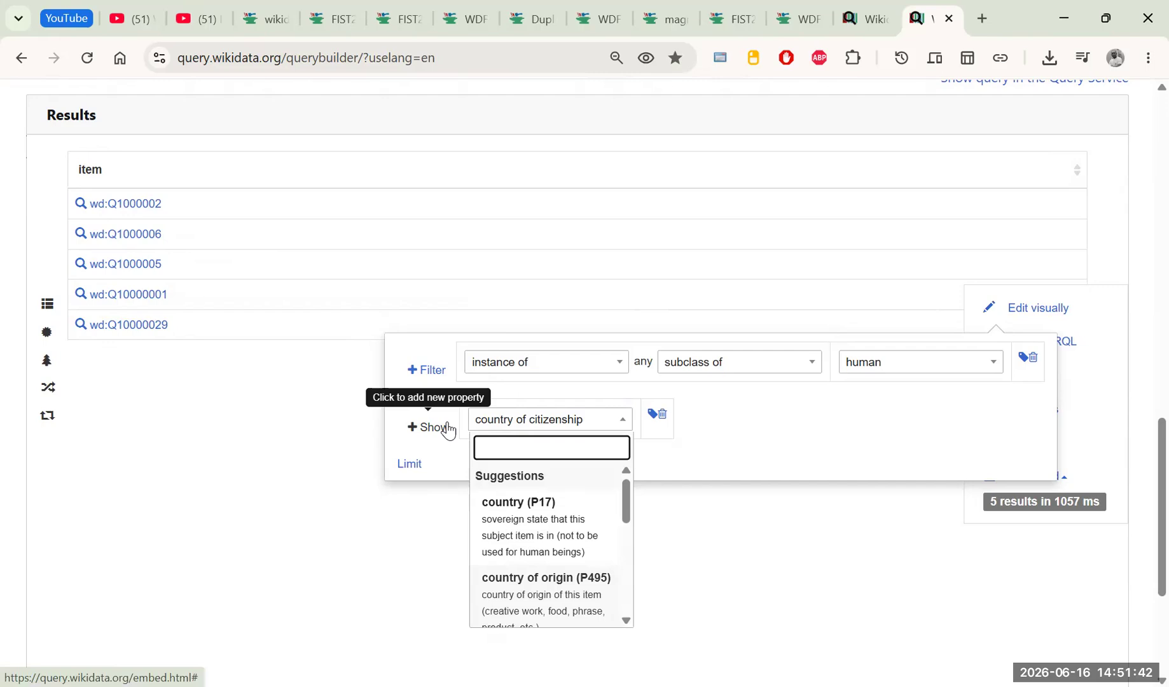
# Reselect Uganda, the country in East Africa, as the value of the country of citizenship condition.
pyautogui.scroll(5, 783, 242)
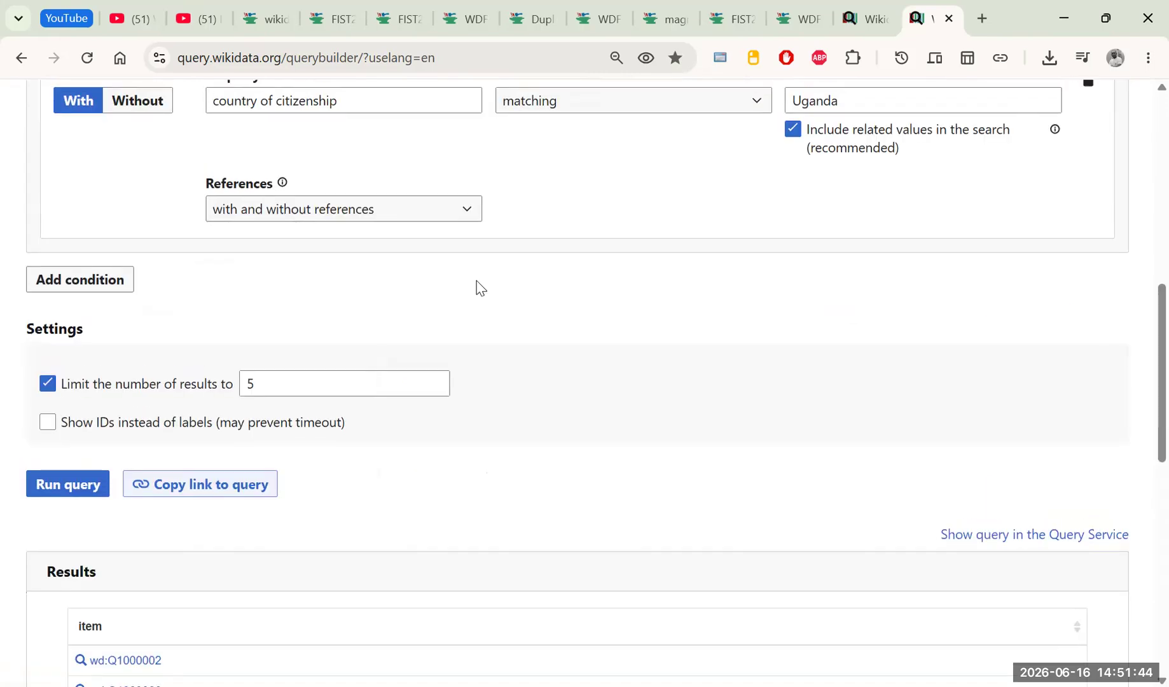
pyautogui.scroll(3, 509, 280)
pyautogui.click(935, 379)
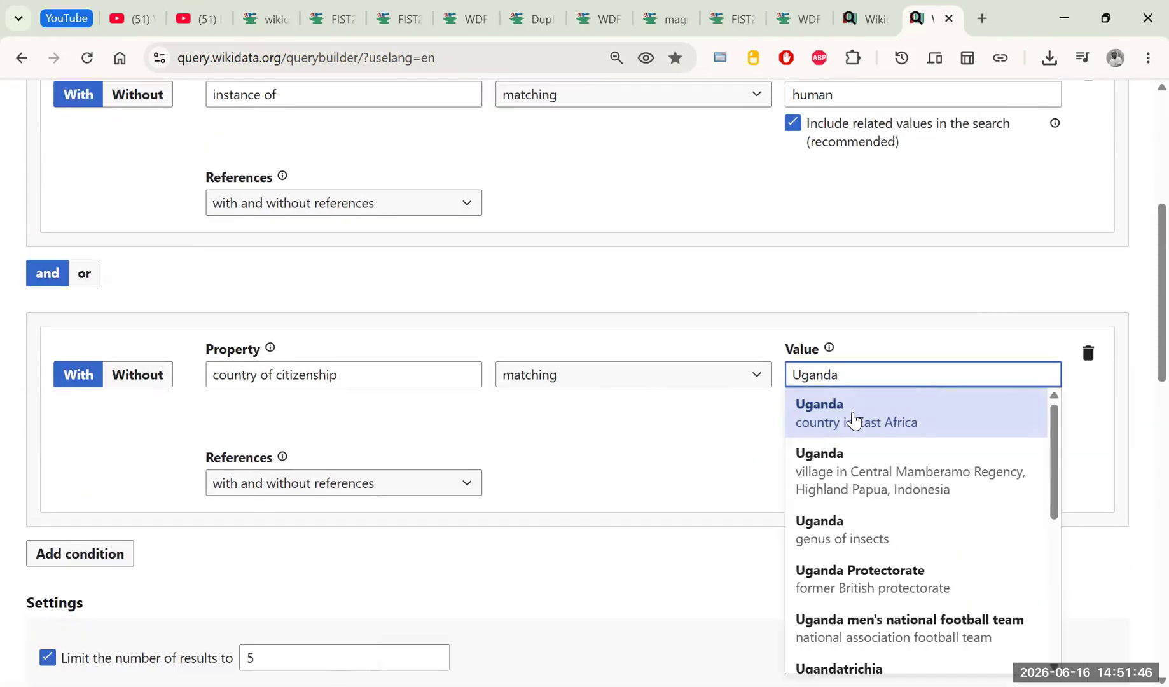
pyautogui.click(853, 420)
# Open the results' SPARQL code in the Wikidata Query Service, examine it and return to the Query Builder.
pyautogui.scroll(-6, 687, 382)
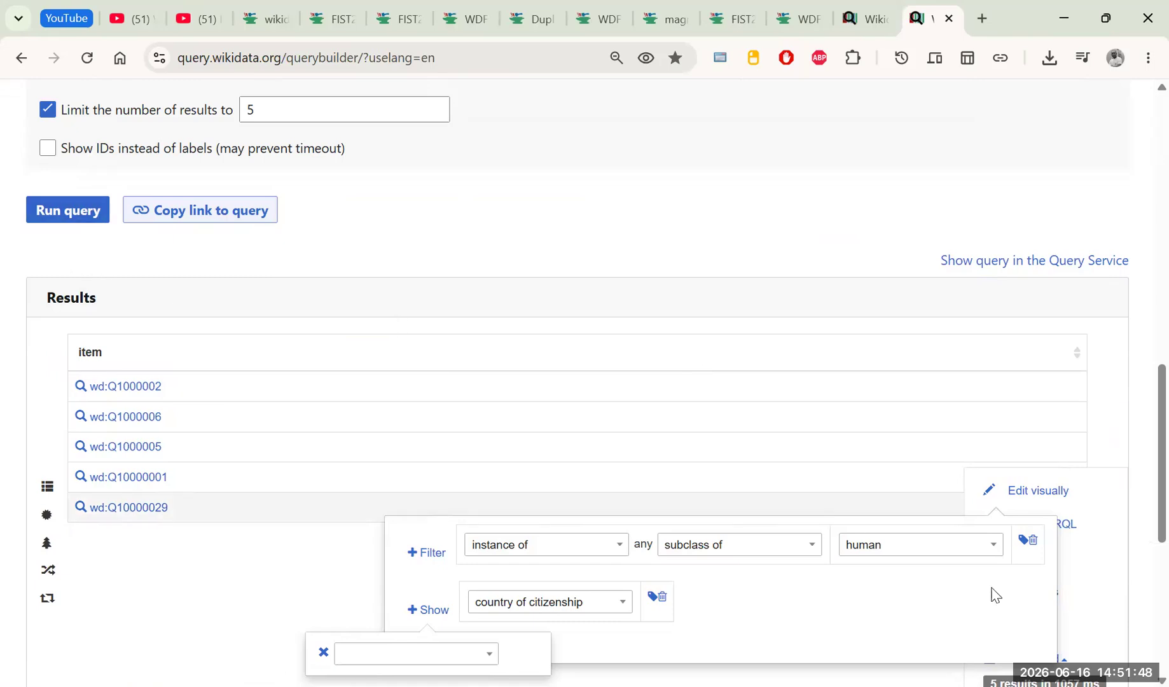
pyautogui.scroll(-4, 986, 391)
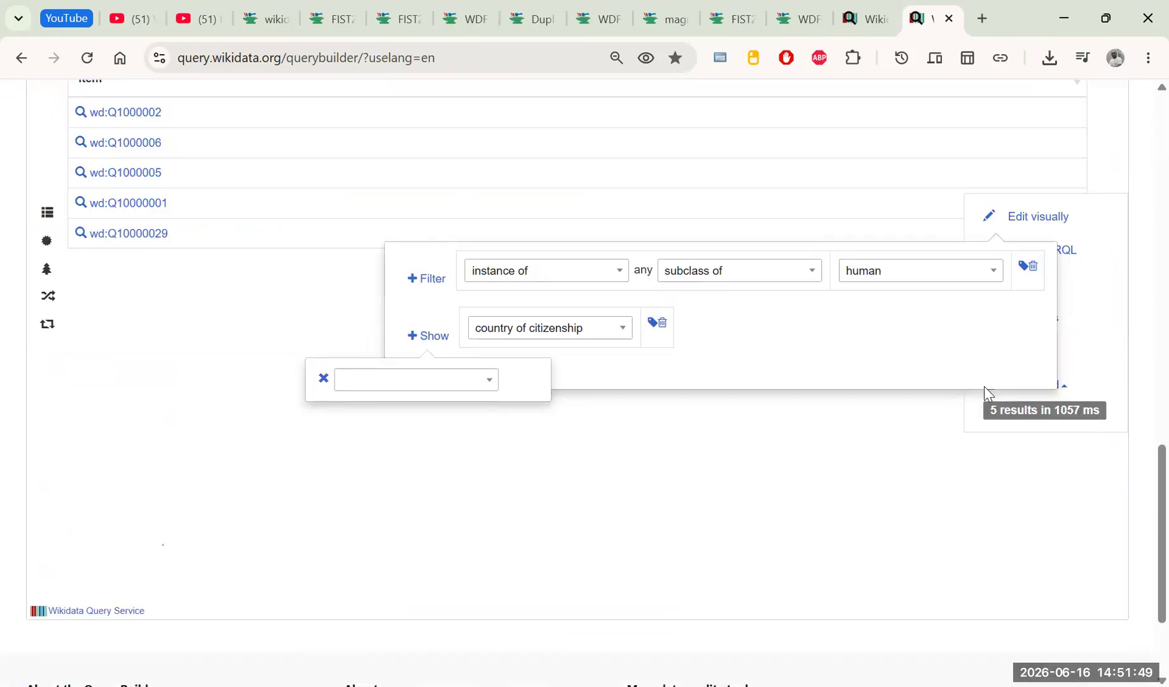
pyautogui.click(1047, 254)
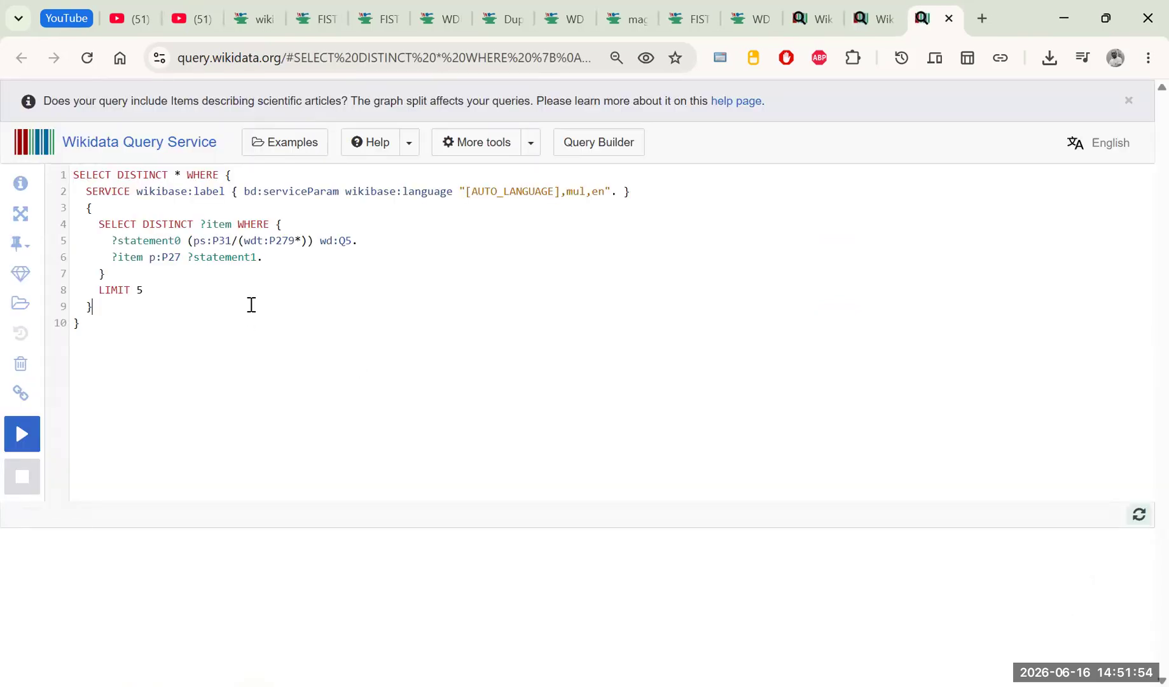
pyautogui.click(947, 19)
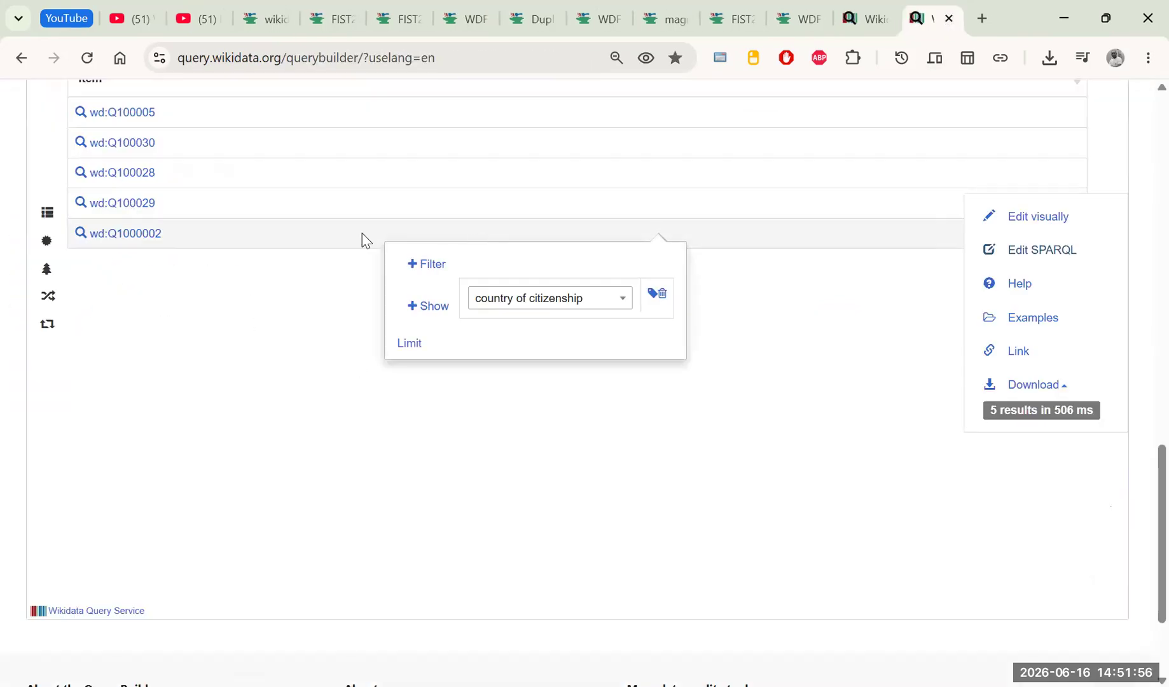
# Delete both the instance of and the country of citizenship conditions from the query.
pyautogui.scroll(15, 360, 237)
pyautogui.click(1089, 439)
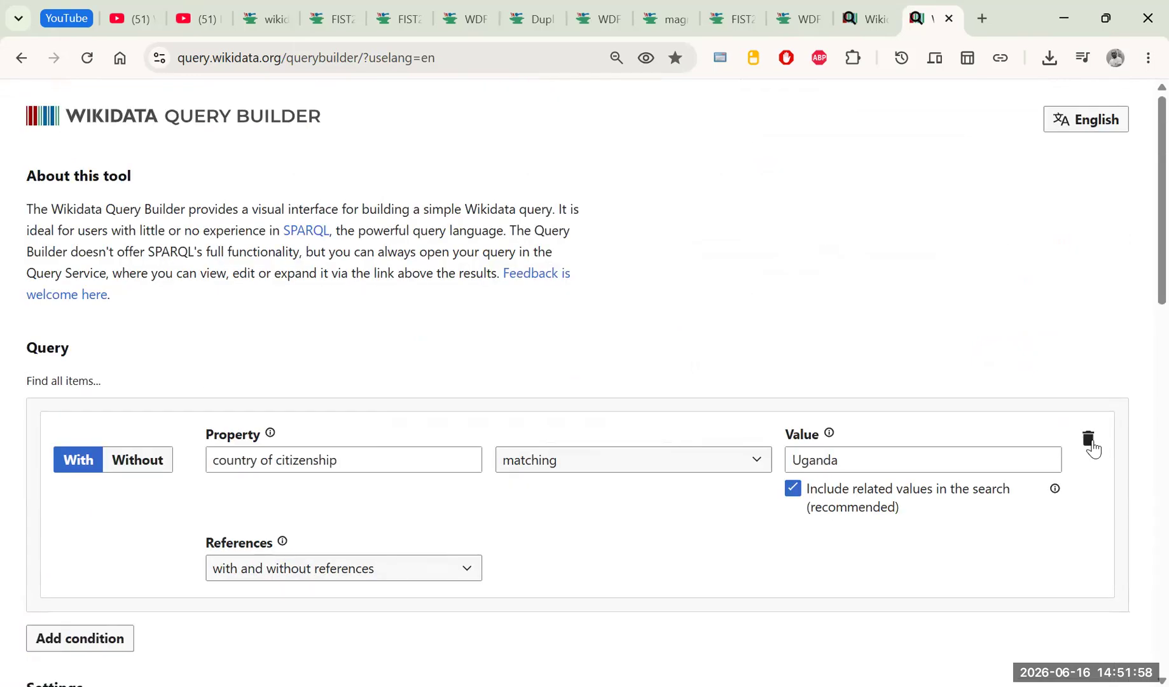
pyautogui.click(1090, 439)
pyautogui.scroll(-4, 324, 368)
pyautogui.scroll(4, 62, 482)
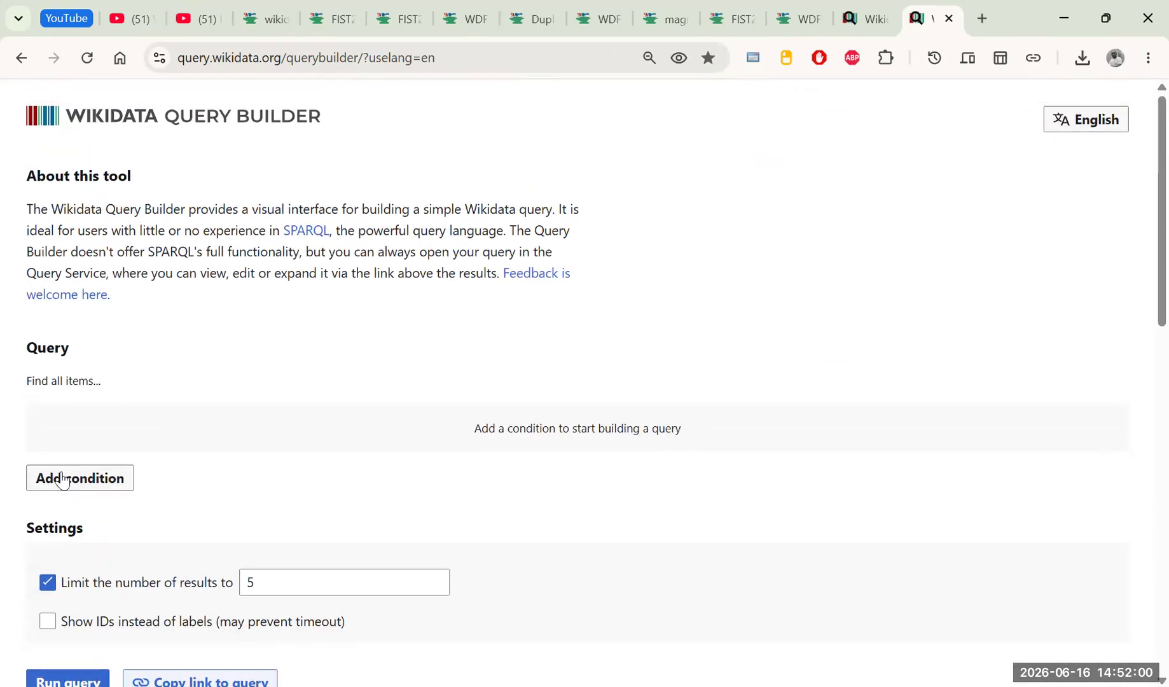
# Add a condition with the property "instance of" matching the value Uganda.
pyautogui.click(83, 478)
pyautogui.click(344, 144)
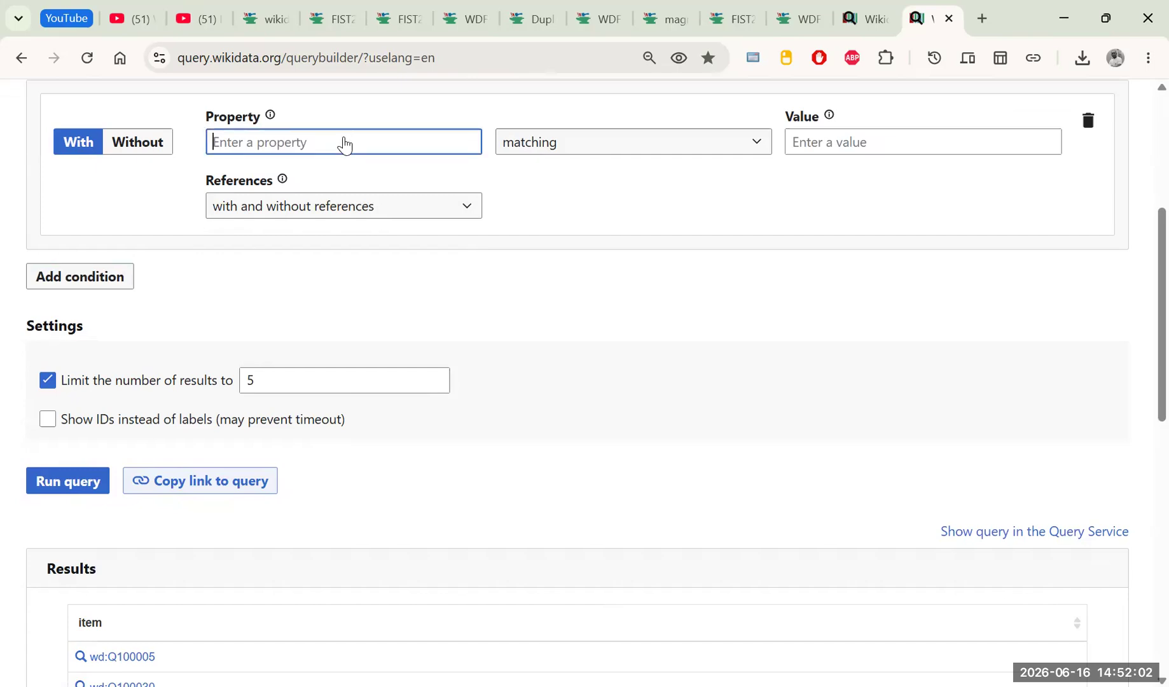
pyautogui.write('insan')
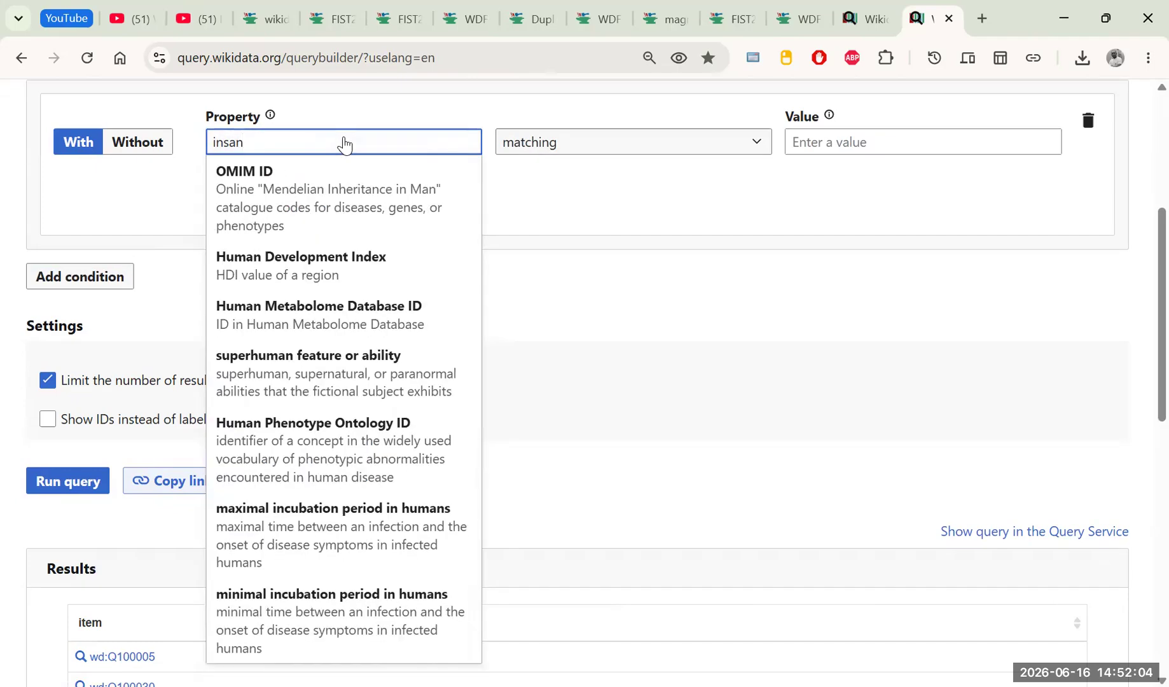
pyautogui.press('BackSpace')
pyautogui.press('BackSpace')
pyautogui.press('BackSpace')
pyautogui.click(357, 186)
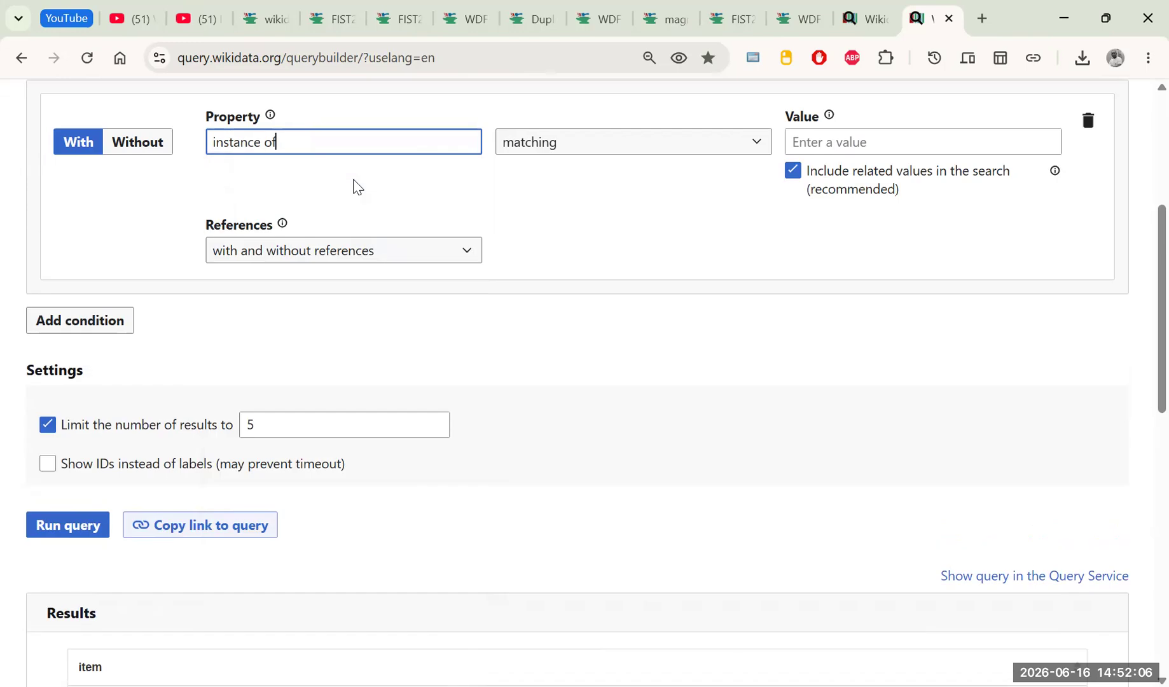
pyautogui.click(811, 151)
pyautogui.write('Uga')
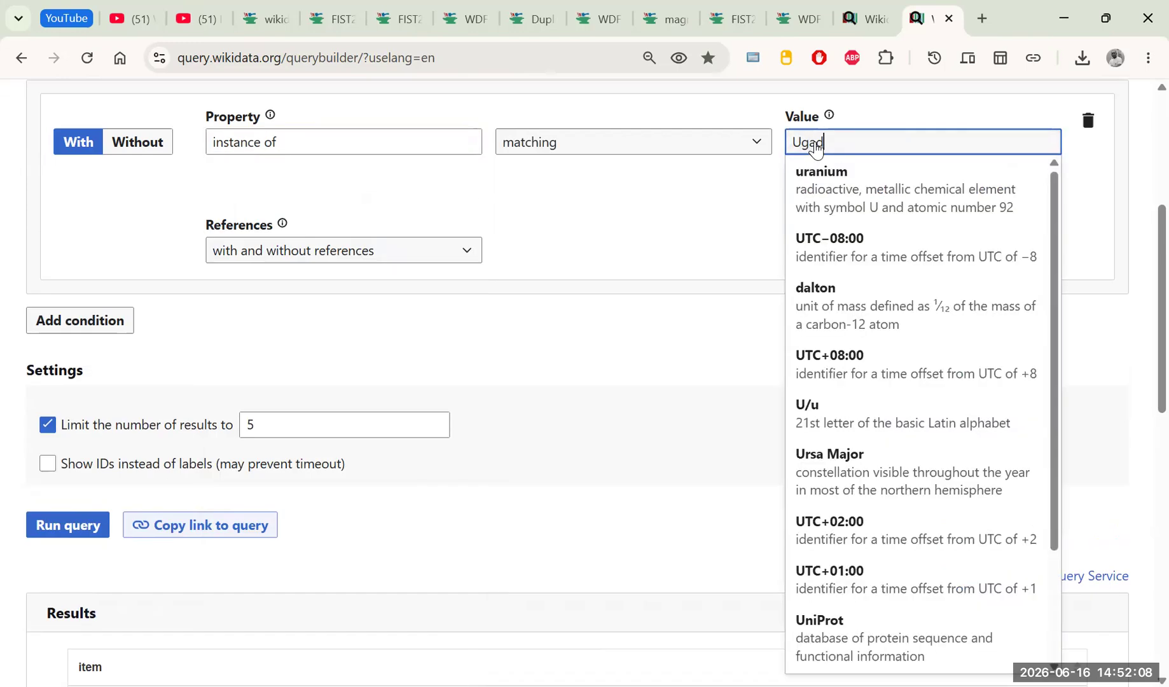
pyautogui.write('nda')
pyautogui.click(817, 175)
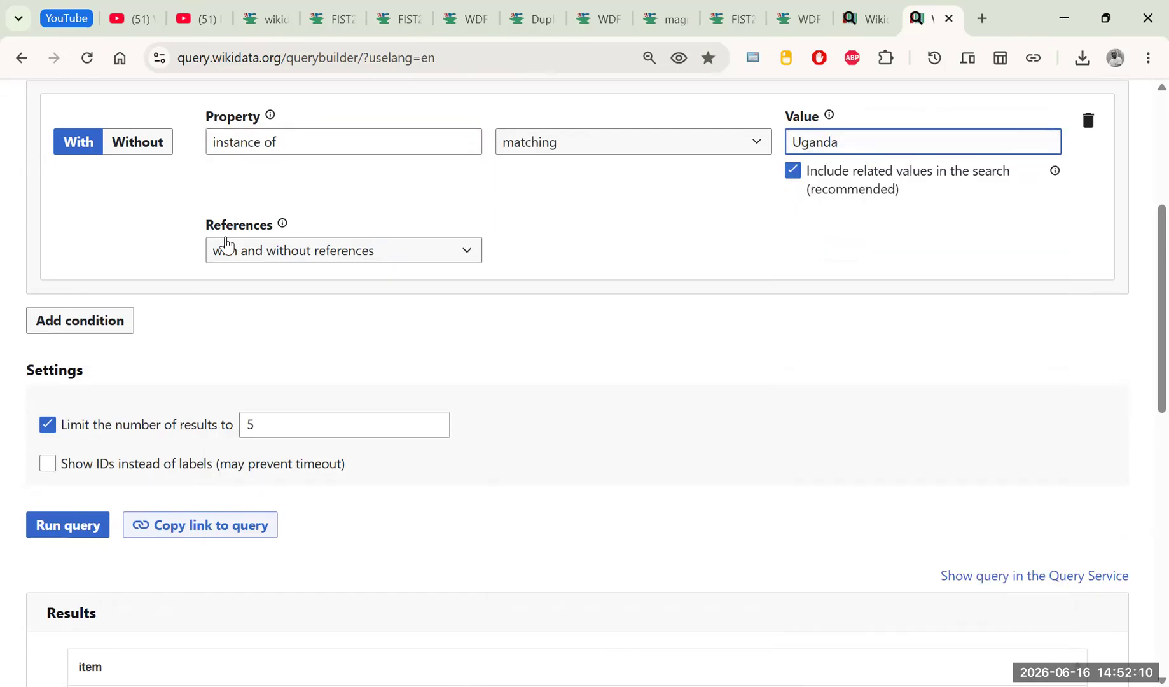
# Add a second condition with the property "country of citizenship" matching Uganda, the country in East Africa.
pyautogui.click(113, 321)
pyautogui.click(256, 145)
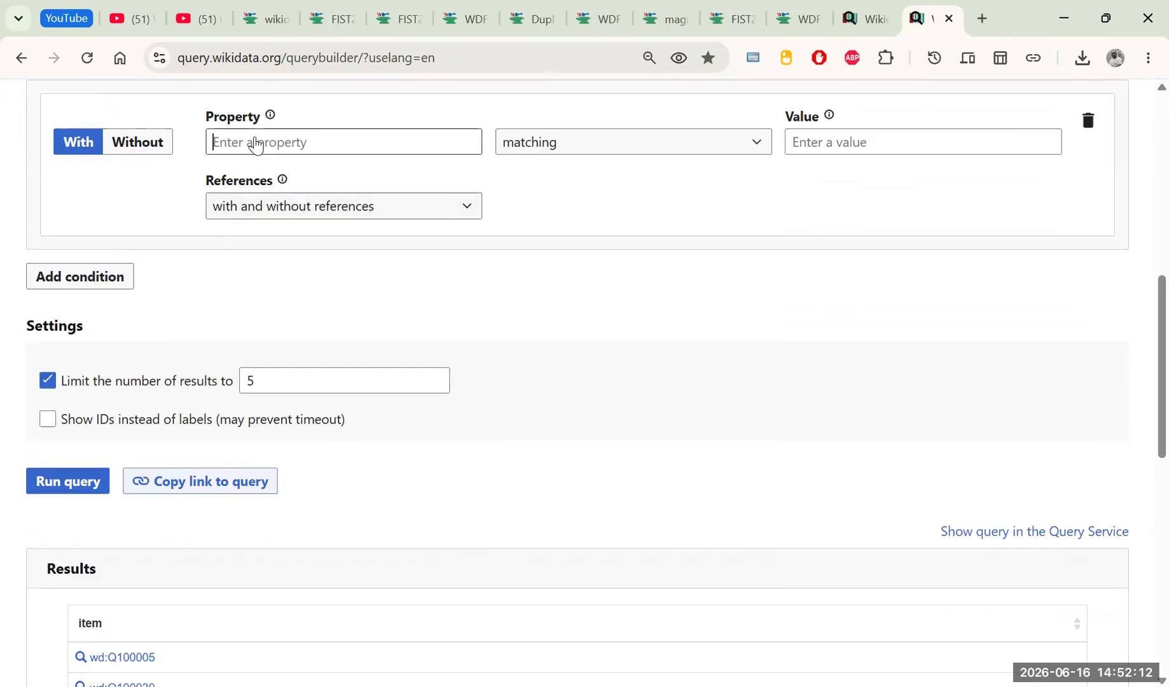
pyautogui.write('coun')
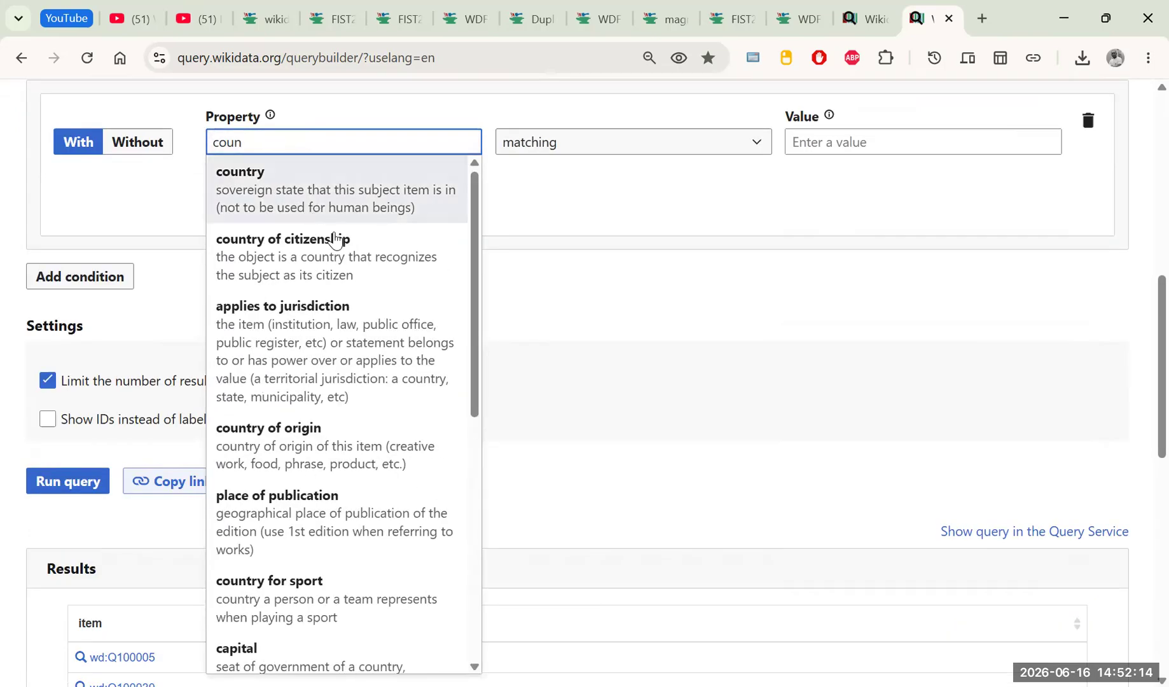
pyautogui.click(331, 236)
pyautogui.click(846, 144)
pyautogui.write('Uganda')
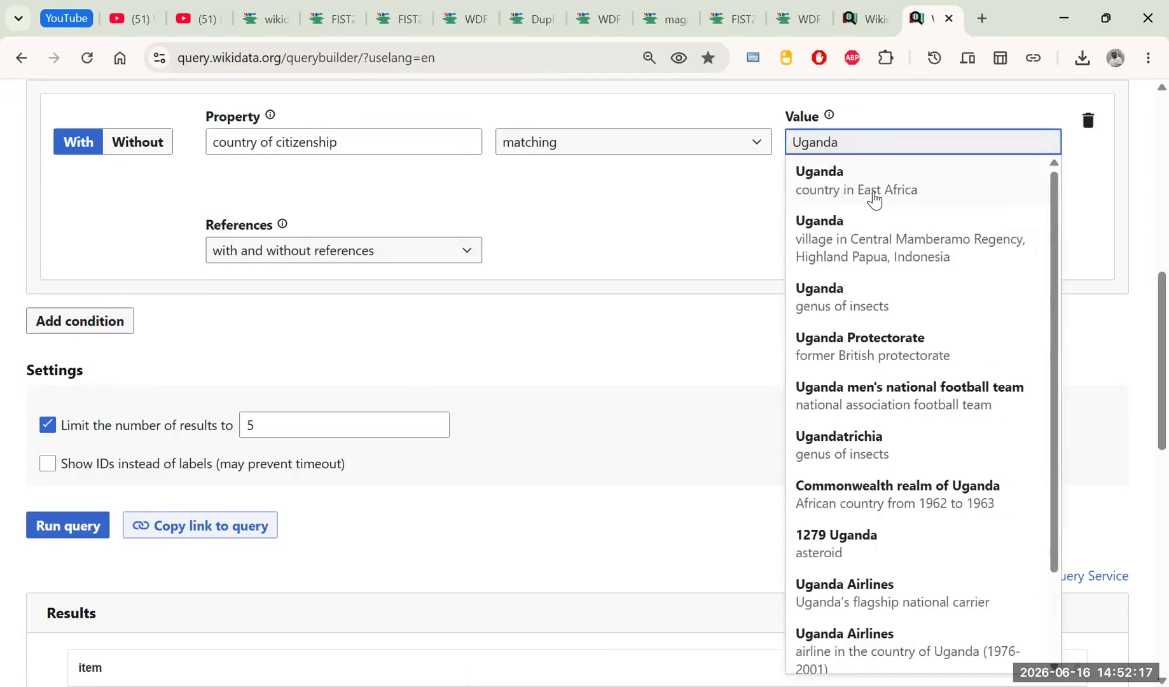
pyautogui.click(873, 192)
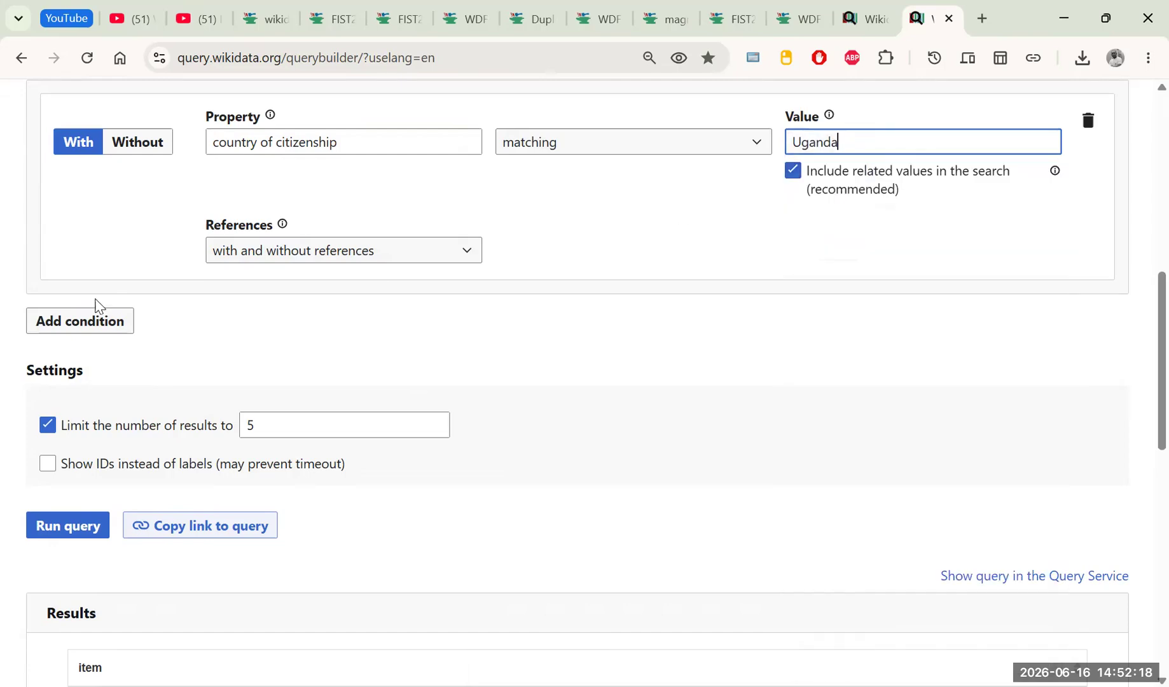
# Run the rebuilt query and check its results against the two conditions.
pyautogui.click(71, 525)
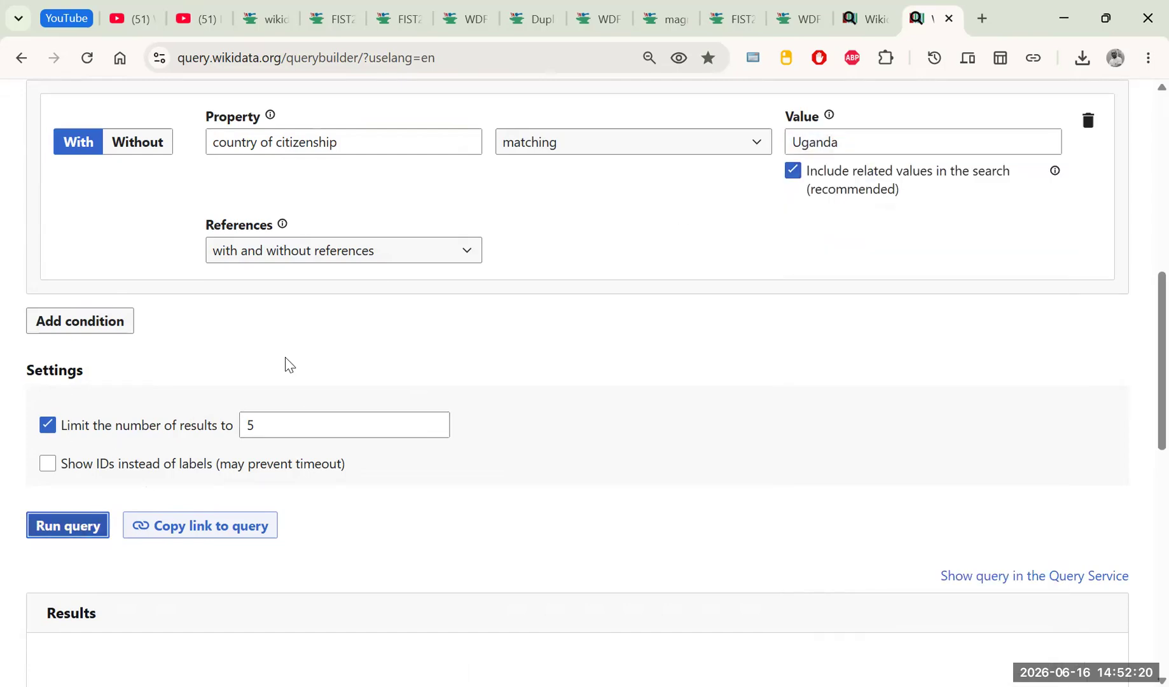
pyautogui.scroll(-5, 344, 325)
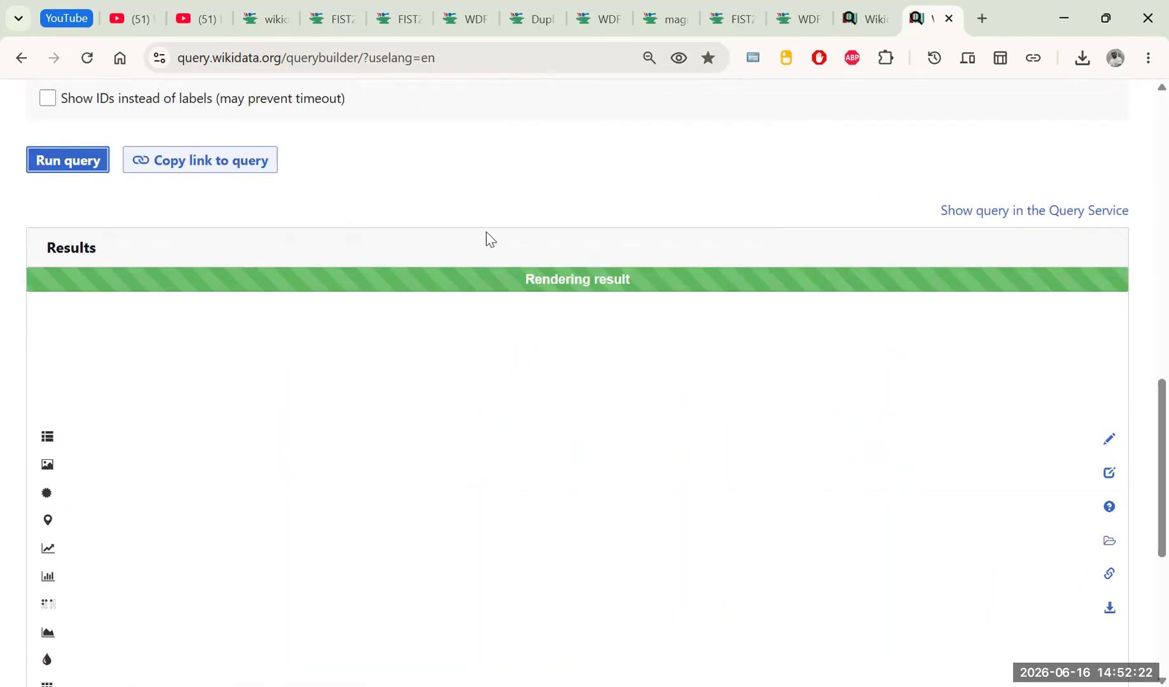
pyautogui.scroll(8, 115, 328)
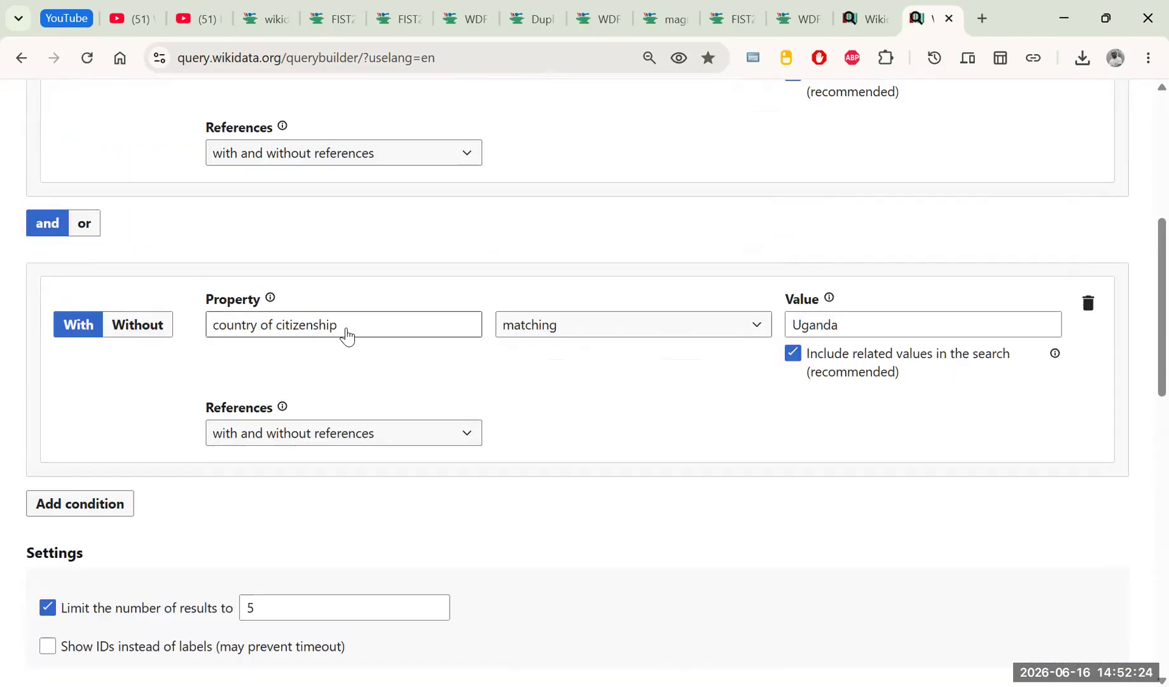
pyautogui.scroll(-4, 89, 512)
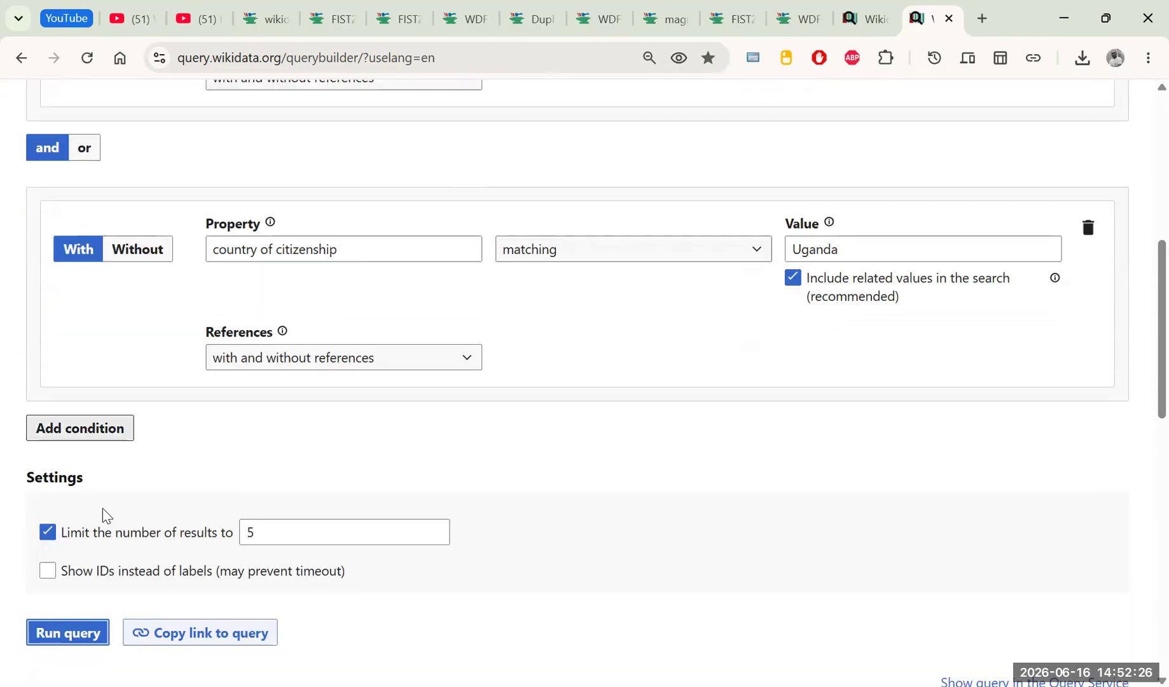
pyautogui.scroll(1, 78, 409)
pyautogui.scroll(-2, 287, 374)
pyautogui.scroll(11, 442, 368)
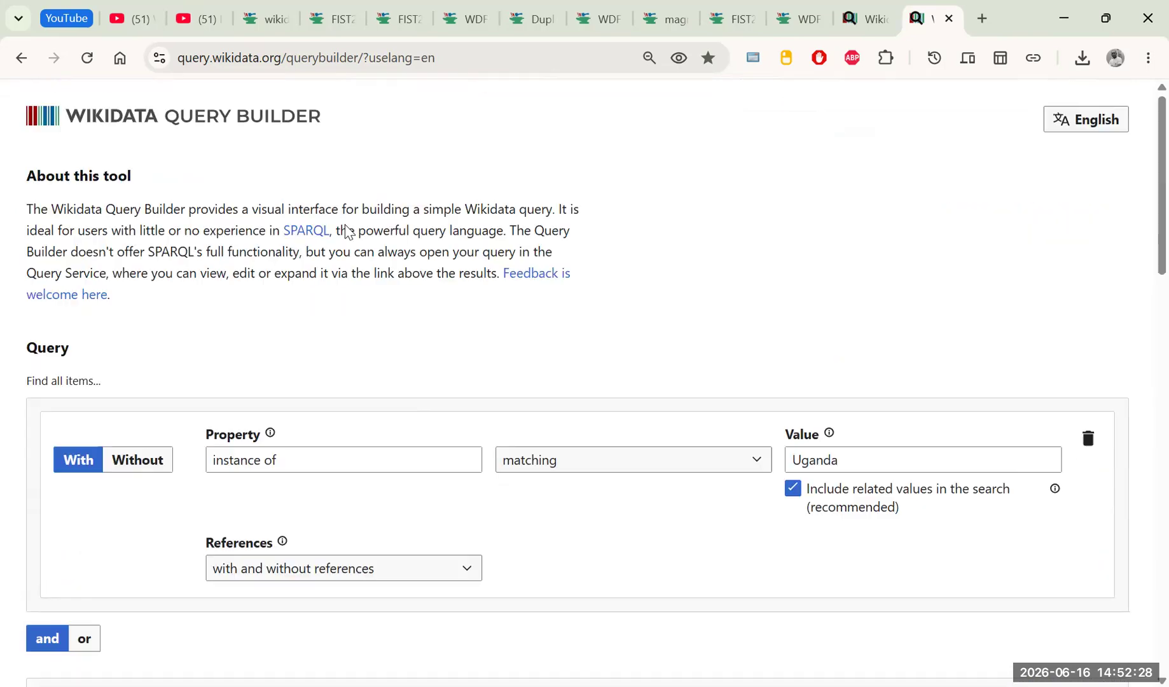
# Trim the end of the Query Builder's web address and reload the page to reset the query.
pyautogui.moveTo(286, 58); pyautogui.dragTo(700, 113)
pyautogui.press('BackSpace')
pyautogui.press('Return')
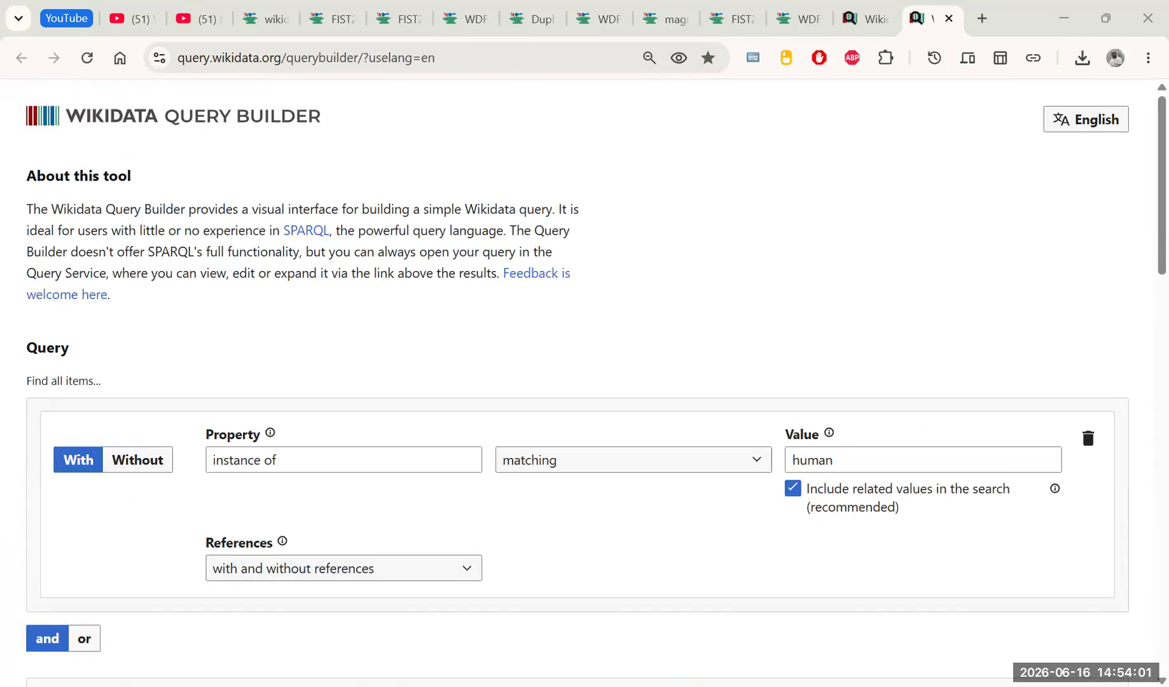
# Review the human and Uganda citizenship conditions, the result limit and the results table.
pyautogui.scroll(-4, 581, 385)
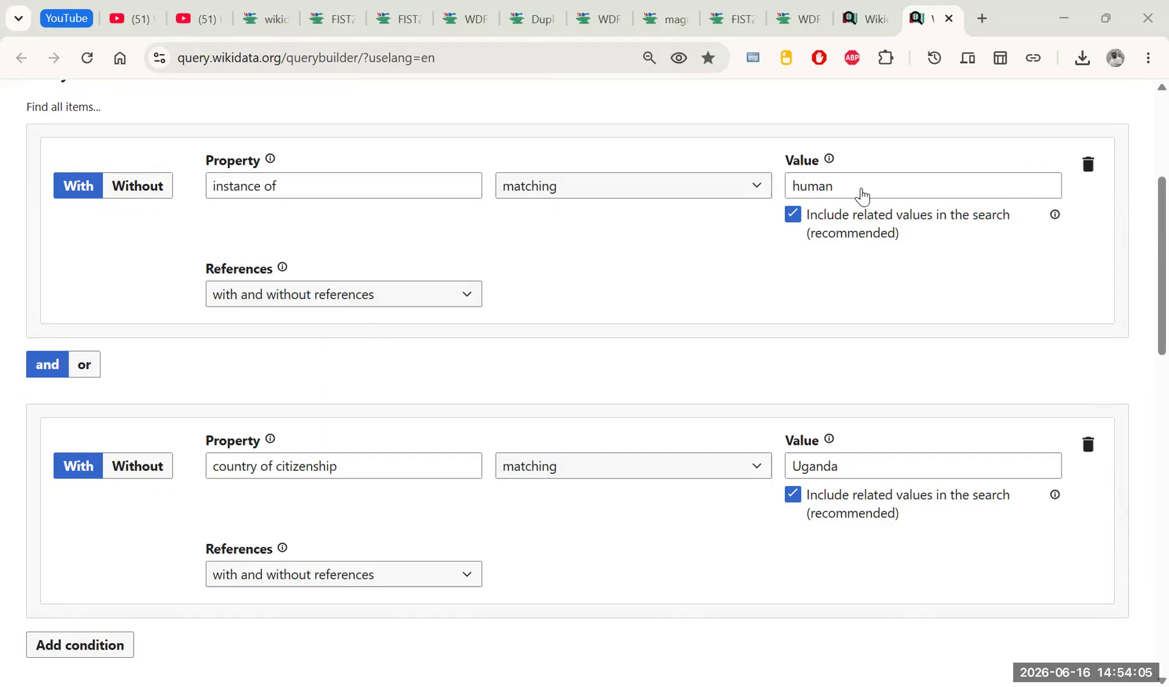
pyautogui.scroll(-3, 405, 371)
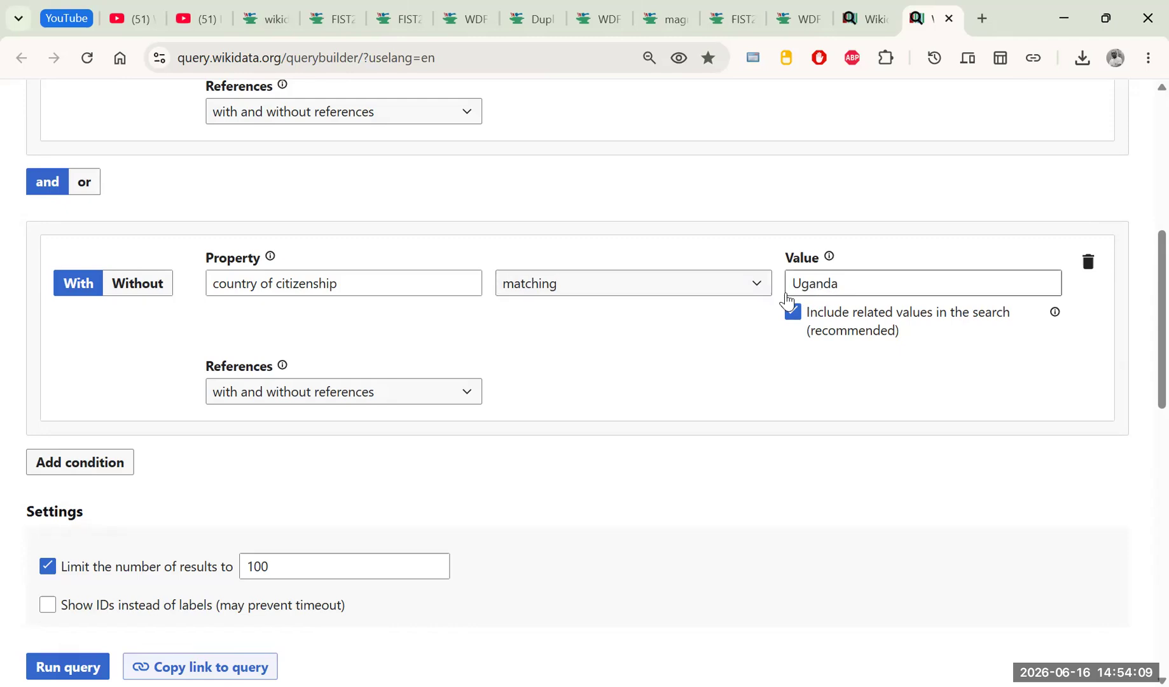
pyautogui.scroll(-2, 482, 400)
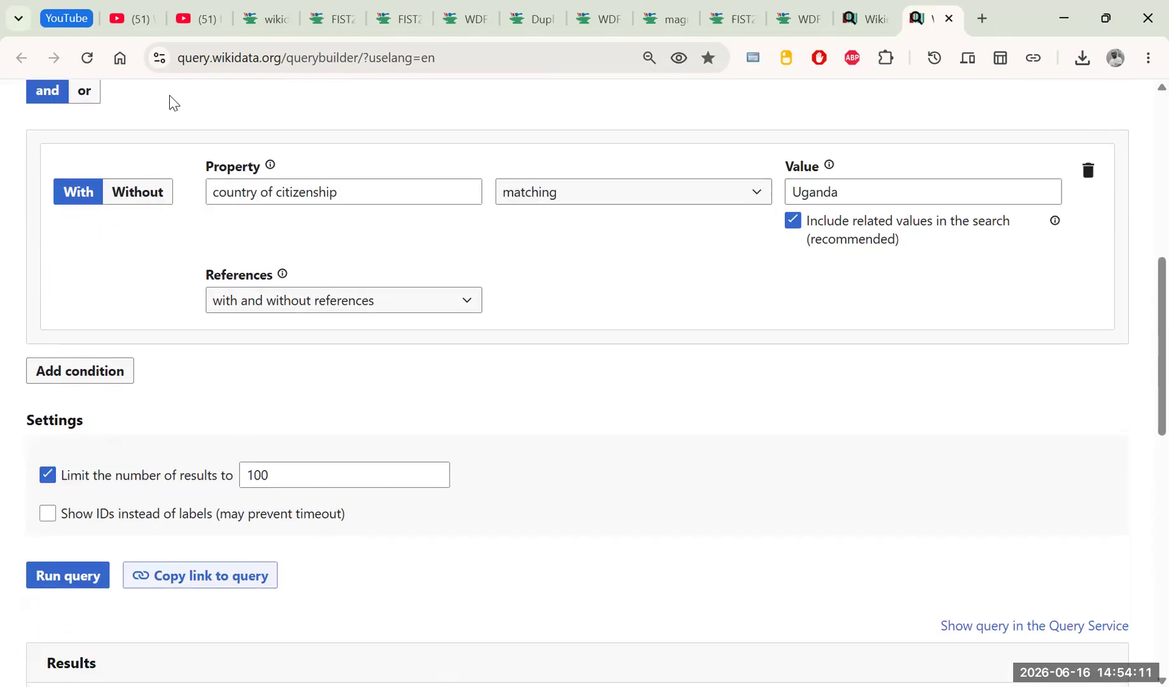
pyautogui.click(268, 58)
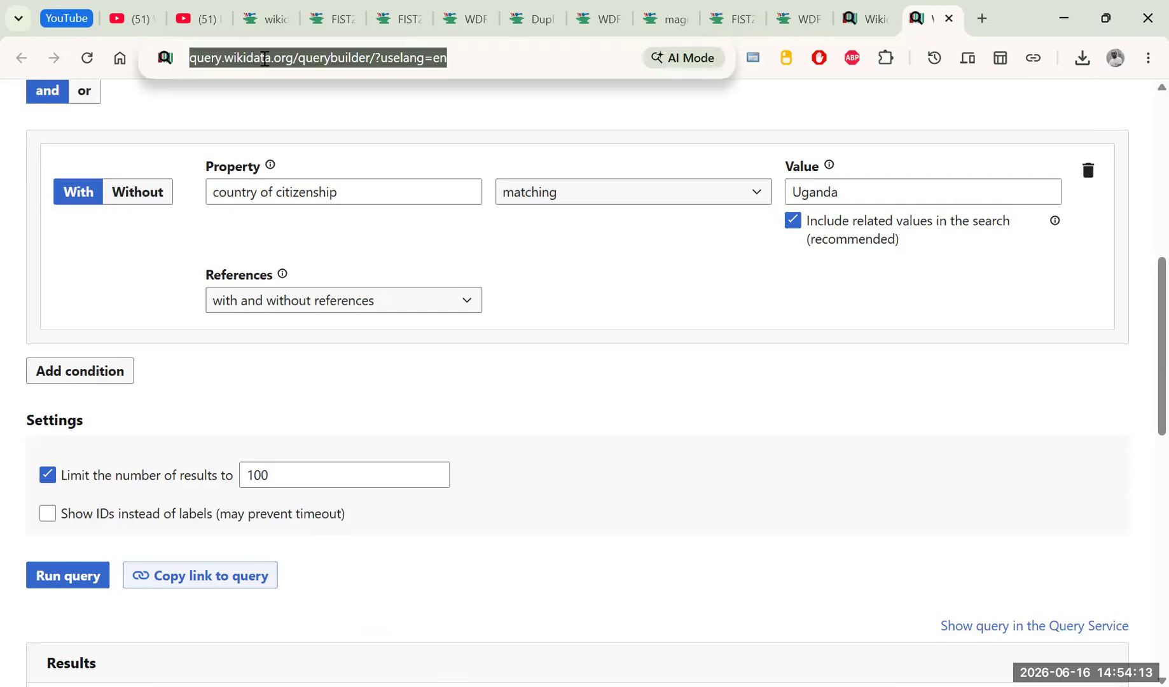
pyautogui.click(618, 317)
pyautogui.scroll(-6, 619, 317)
pyautogui.scroll(3, 687, 321)
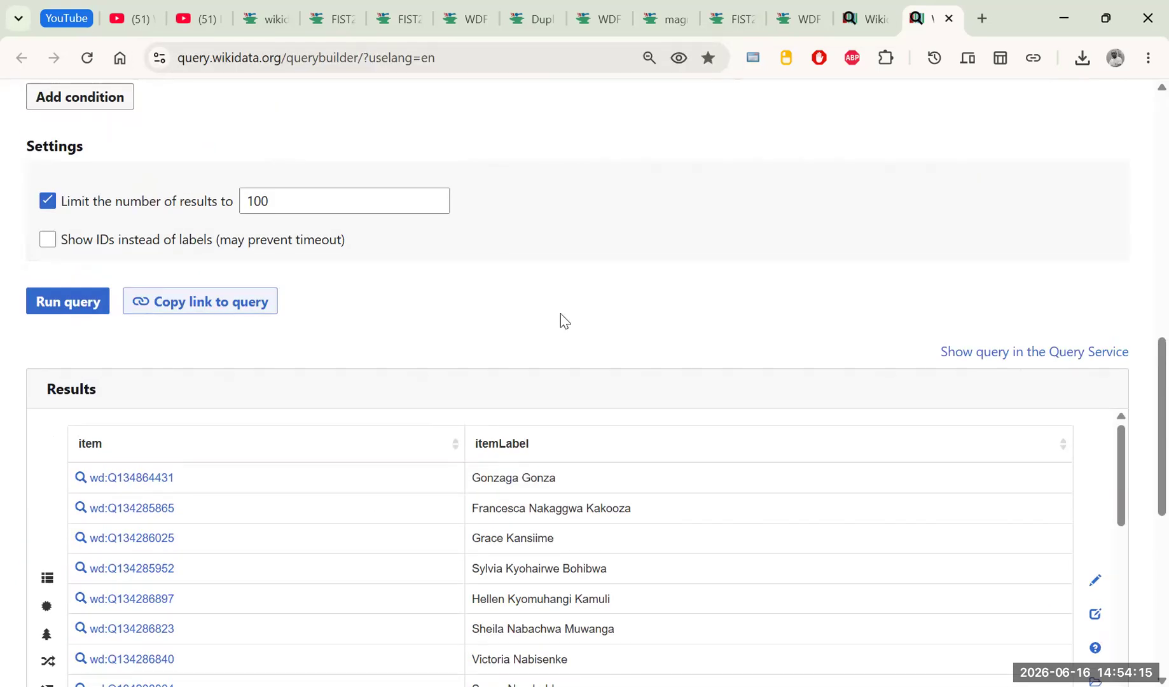
# Limit the number of results to 5, rerun the query and view the returned items.
pyautogui.scroll(-9, 477, 373)
pyautogui.scroll(9, 439, 339)
pyautogui.moveTo(319, 202); pyautogui.dragTo(225, 198)
pyautogui.write('5')
pyautogui.click(102, 304)
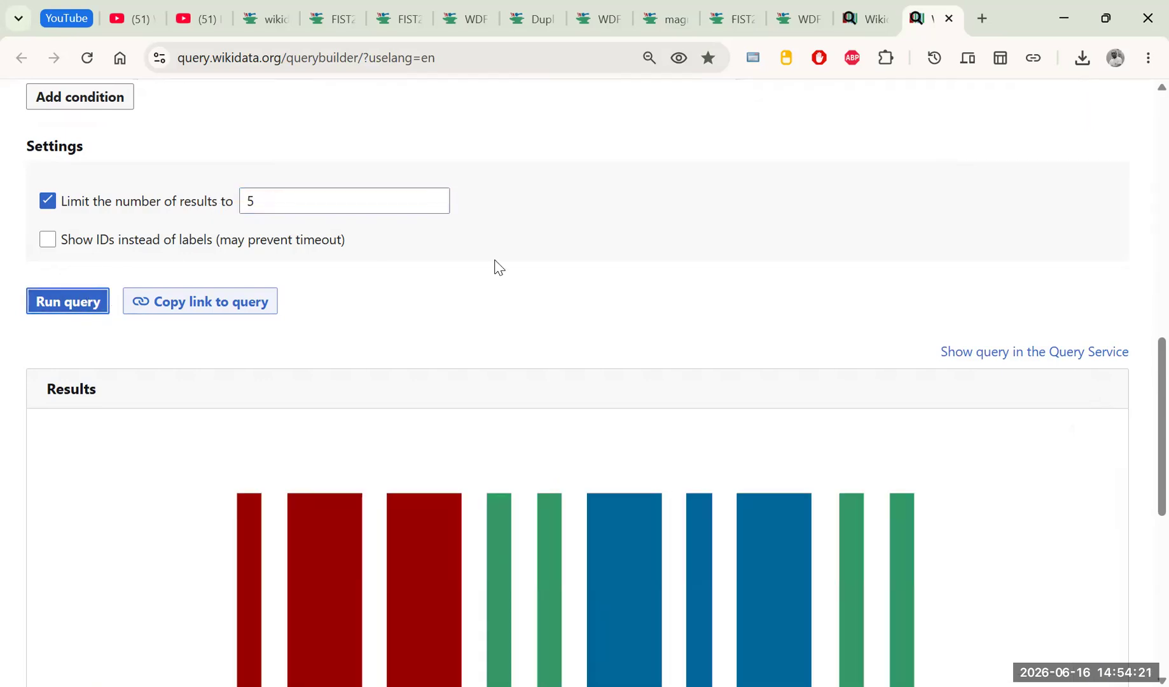
pyautogui.scroll(-3, 623, 272)
pyautogui.scroll(1, 976, 332)
# View the five-result query's SPARQL code in the Wikidata Query Service, and return to the Query Builder.
pyautogui.moveTo(1106, 439)
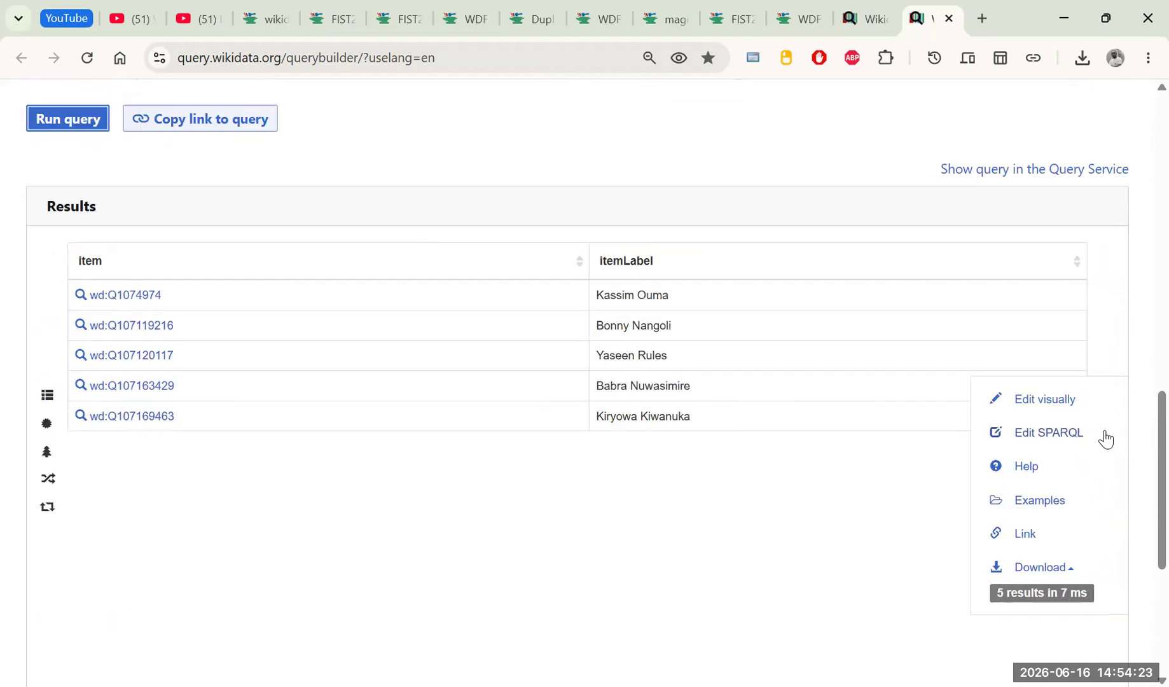
pyautogui.click(1032, 439)
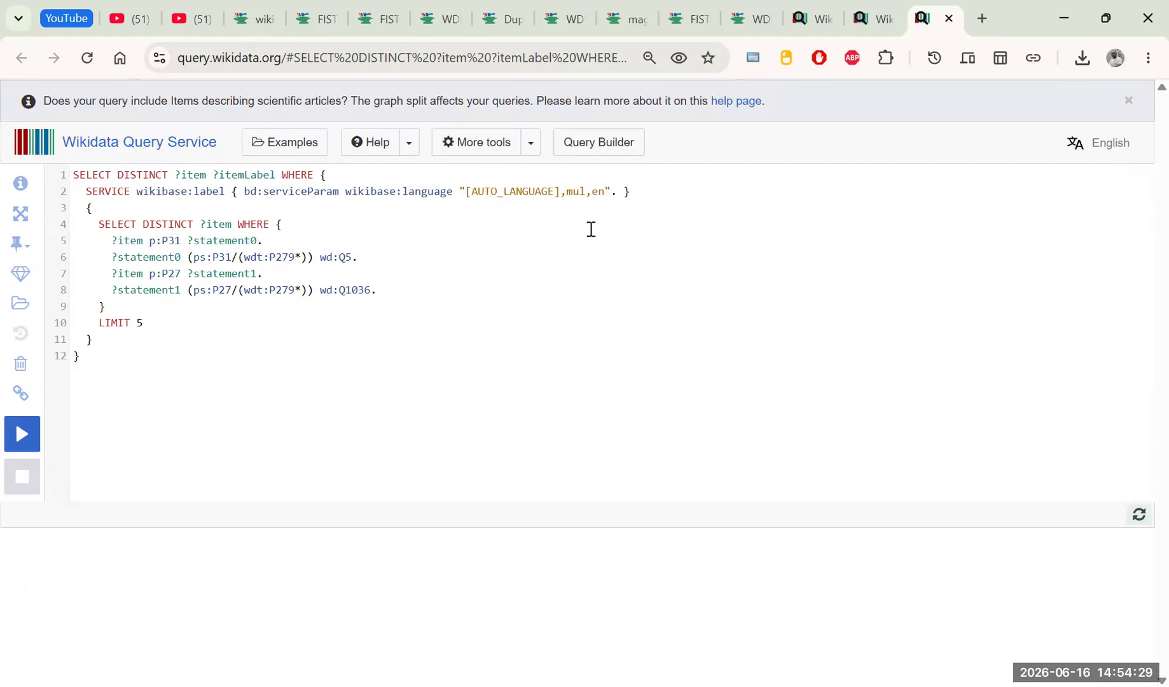
pyautogui.click(869, 20)
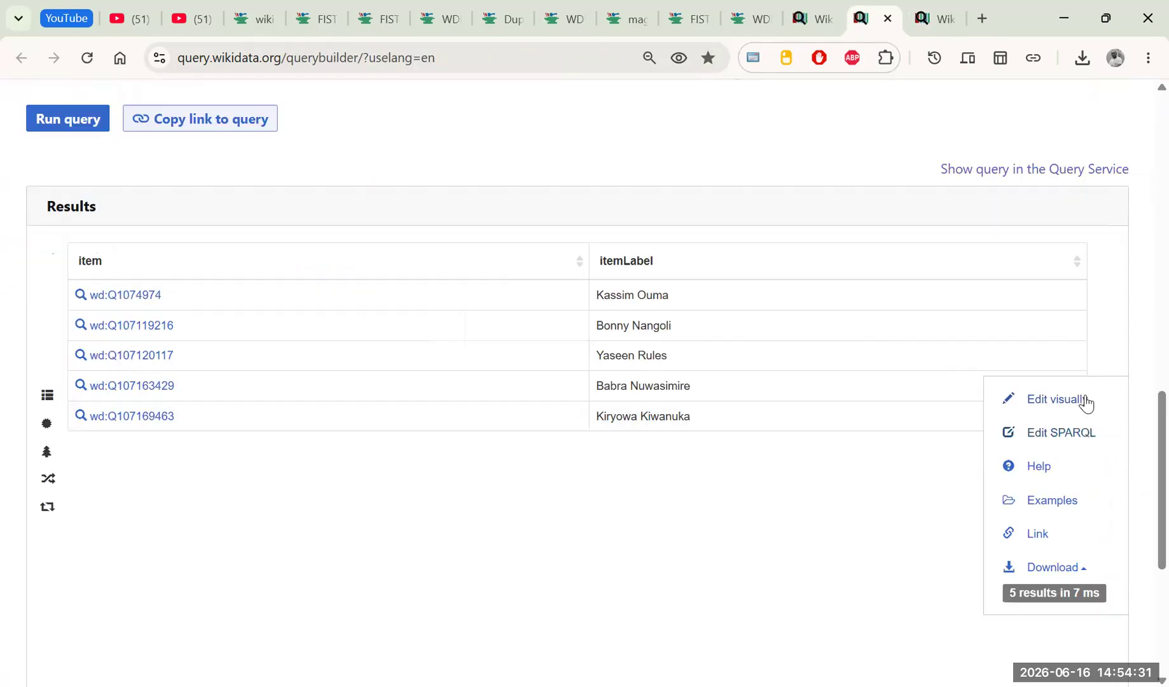
# Bring up the visual editor of the results and set its result limit to 5.
pyautogui.moveTo(1052, 397)
pyautogui.scroll(-3, 558, 373)
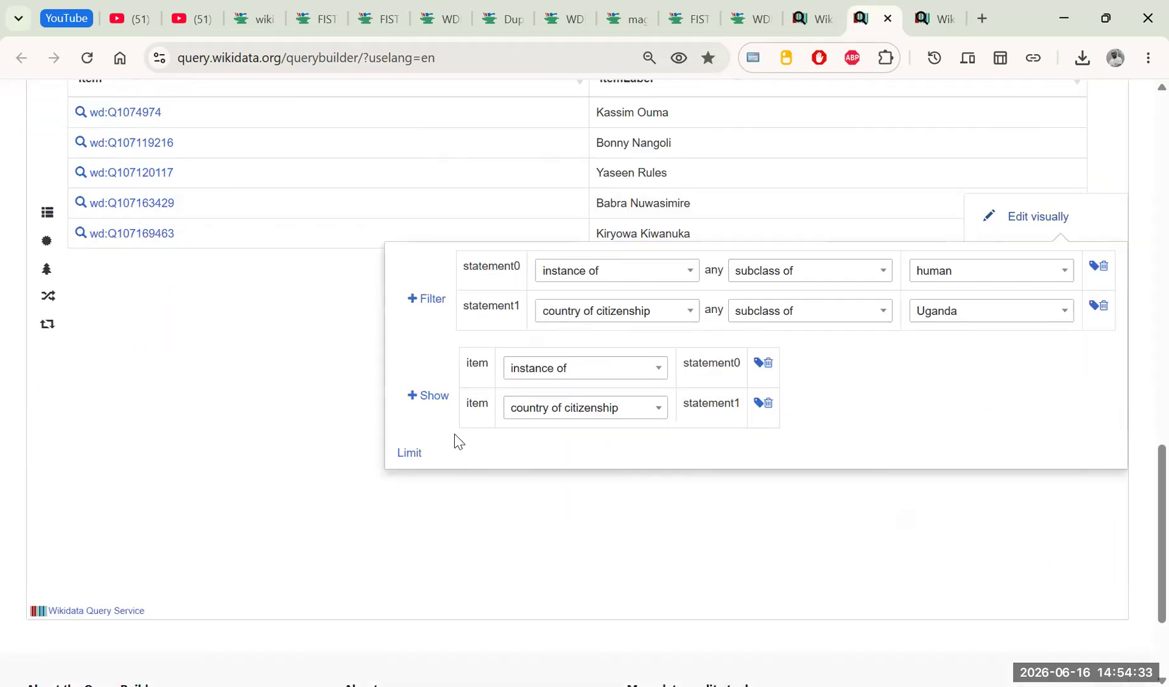
pyautogui.scroll(-3, 474, 425)
pyautogui.click(409, 290)
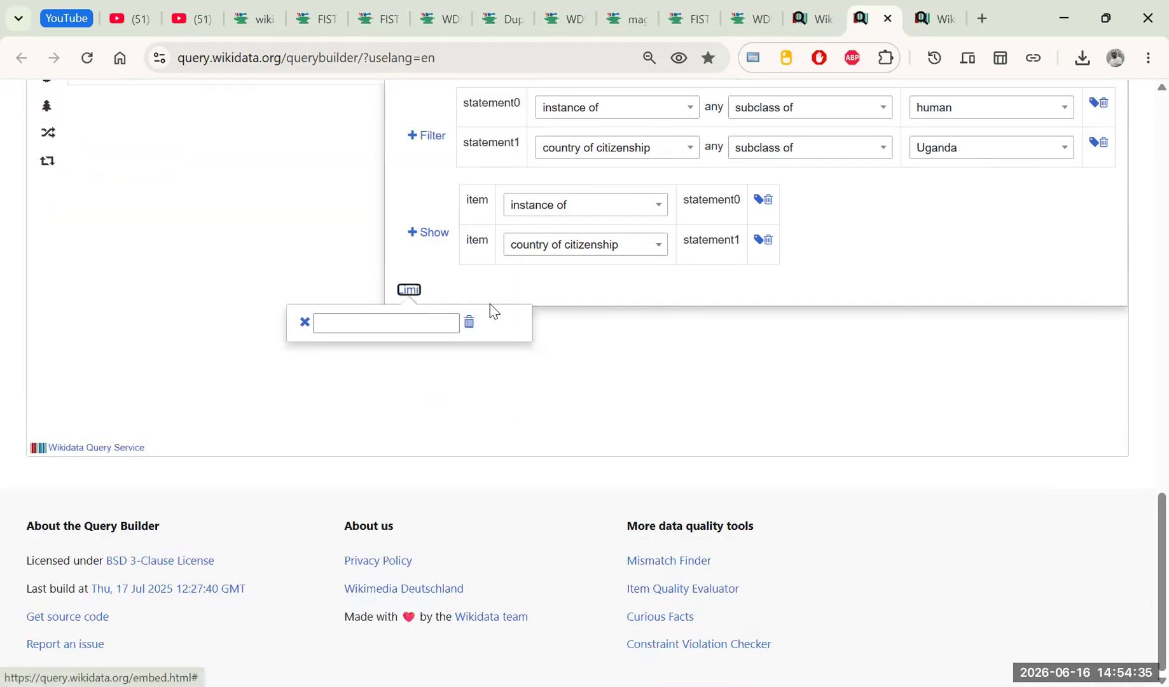
pyautogui.click(385, 320)
pyautogui.write('5')
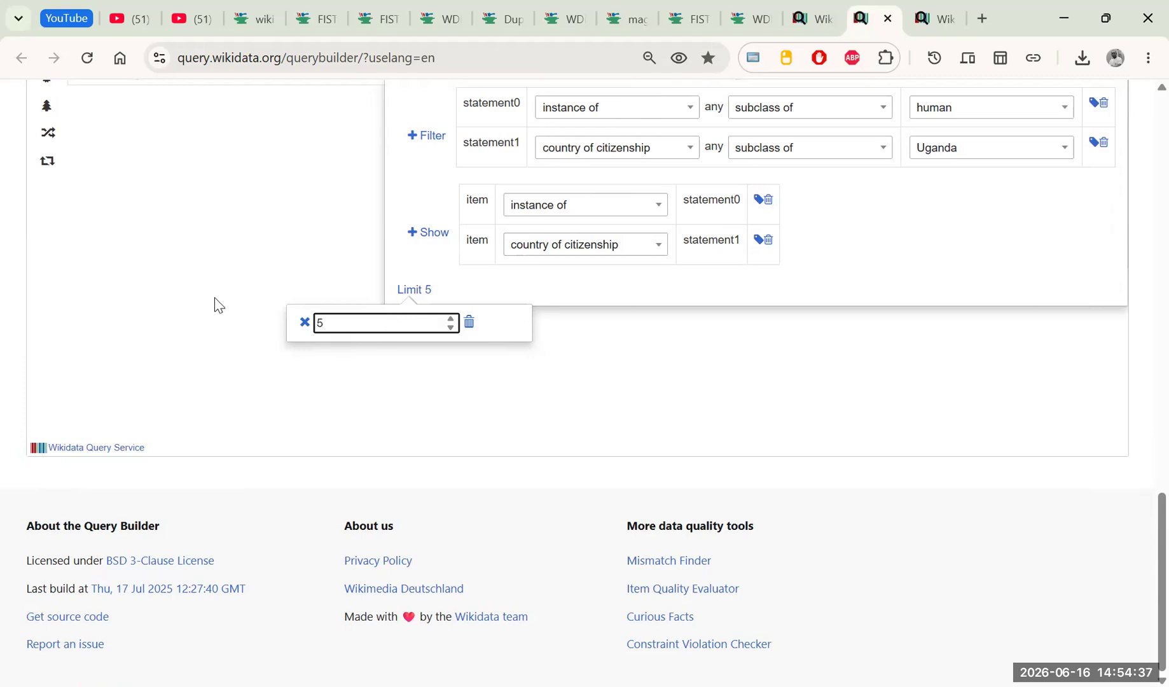
pyautogui.press('Return')
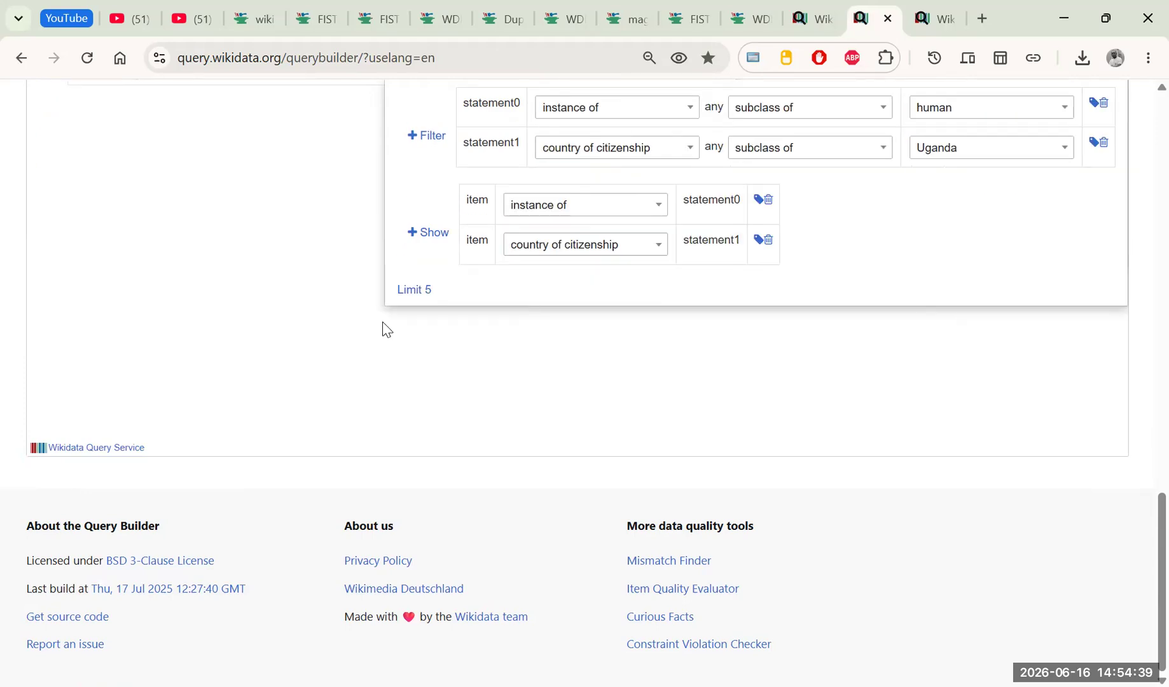
# Change the visual editor's result limit to 10 and check the results table.
pyautogui.click(423, 292)
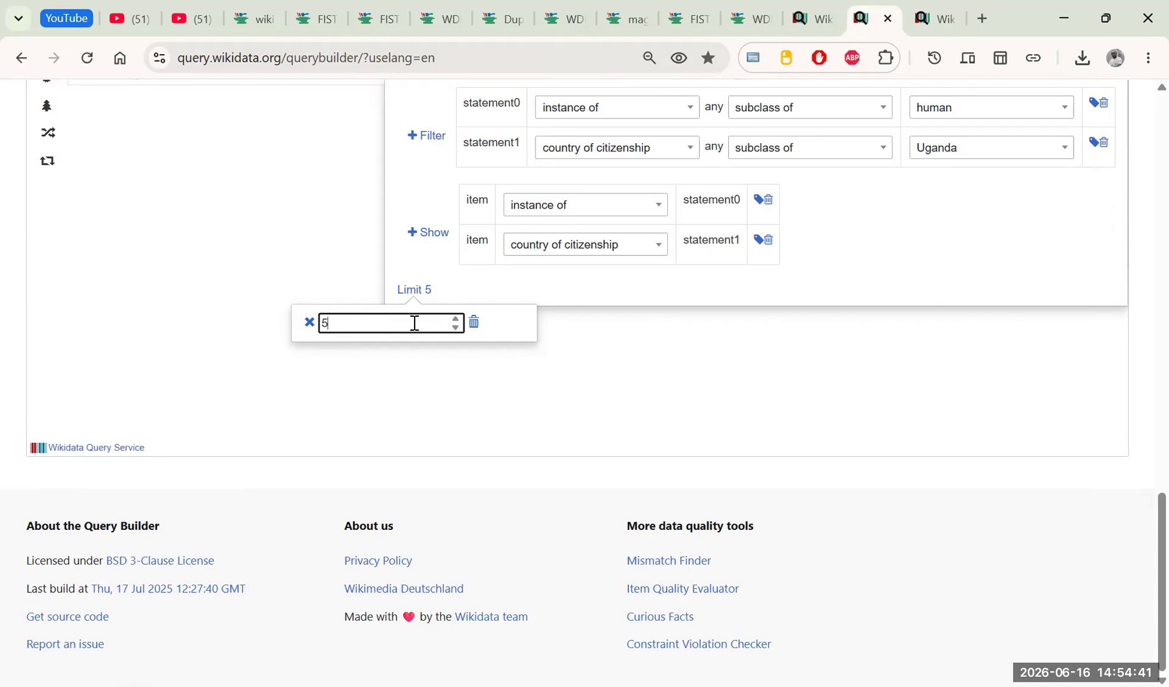
pyautogui.press('BackSpace')
pyautogui.write('10')
pyautogui.scroll(5, 274, 382)
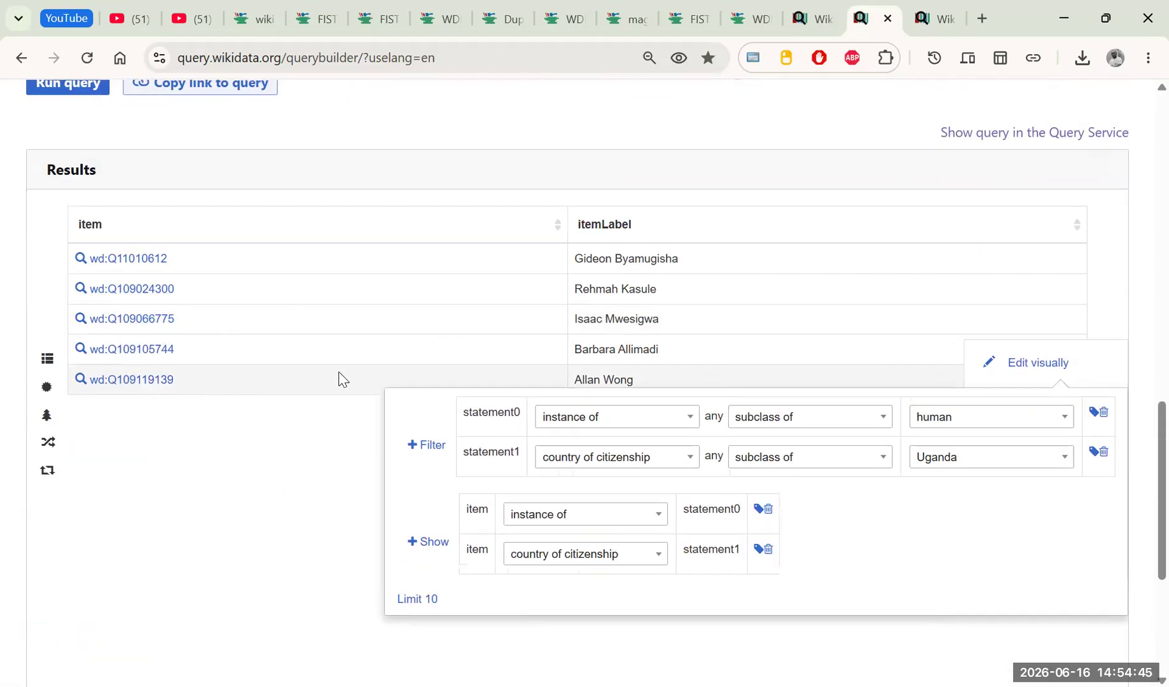
pyautogui.scroll(-3, 270, 410)
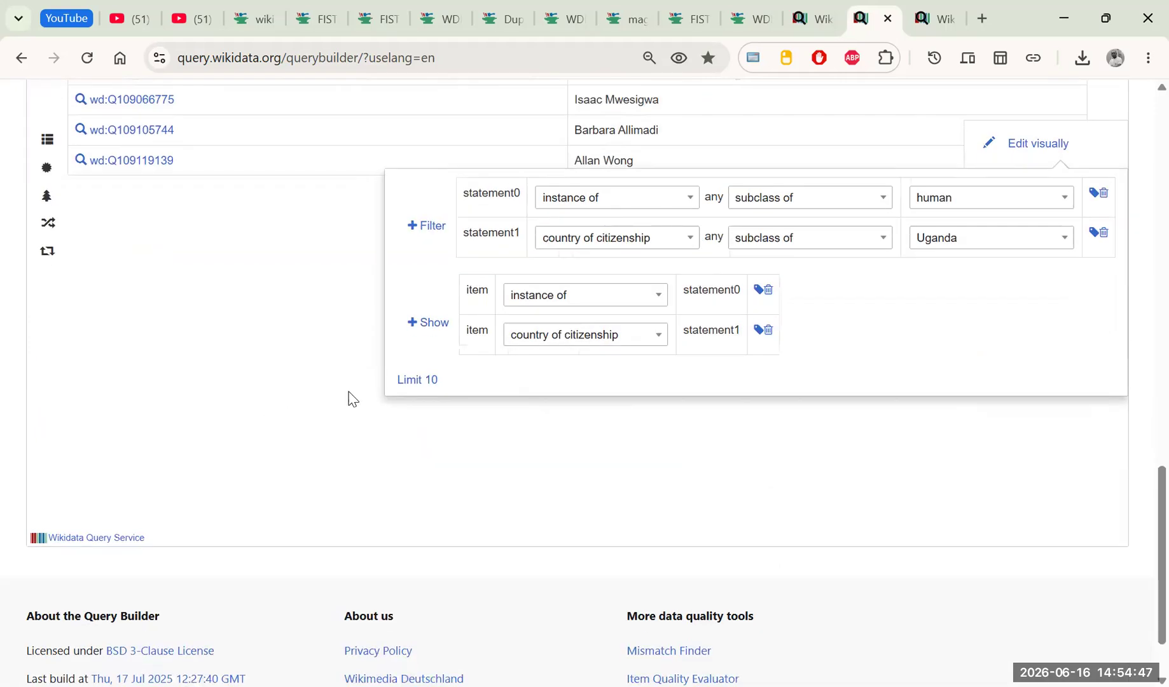
pyautogui.scroll(5, 348, 399)
# Set the Query Builder's number of results to 10, run the query and look over the returned items.
pyautogui.click(274, 109)
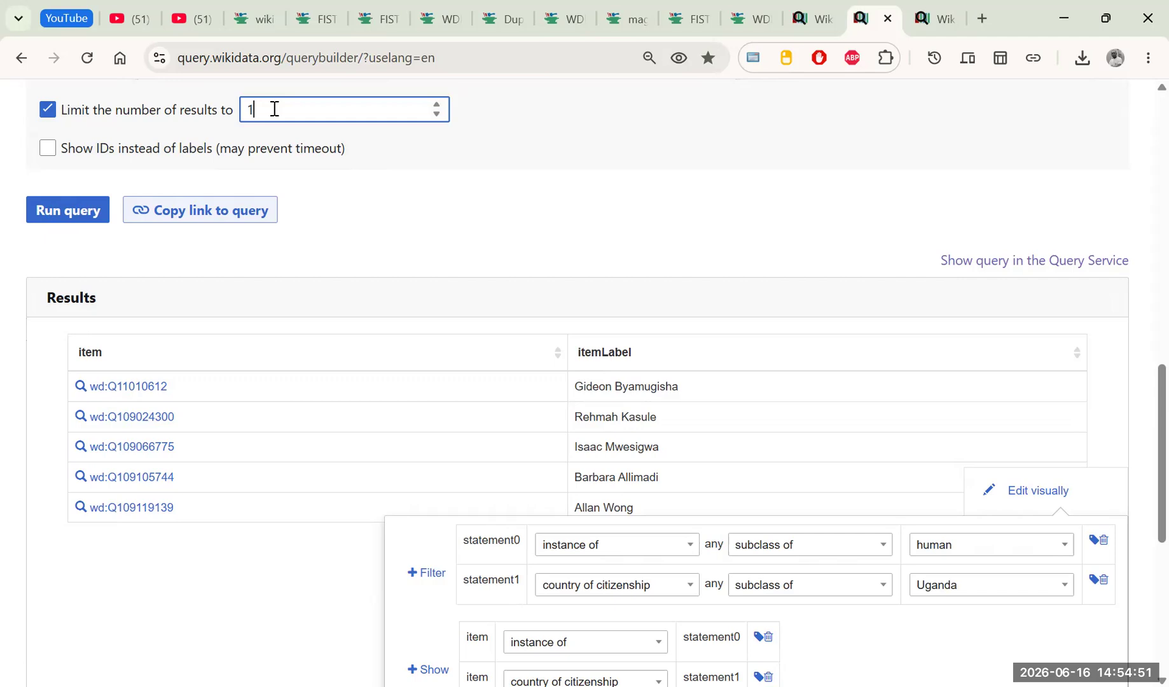
pyautogui.write('10')
pyautogui.click(88, 218)
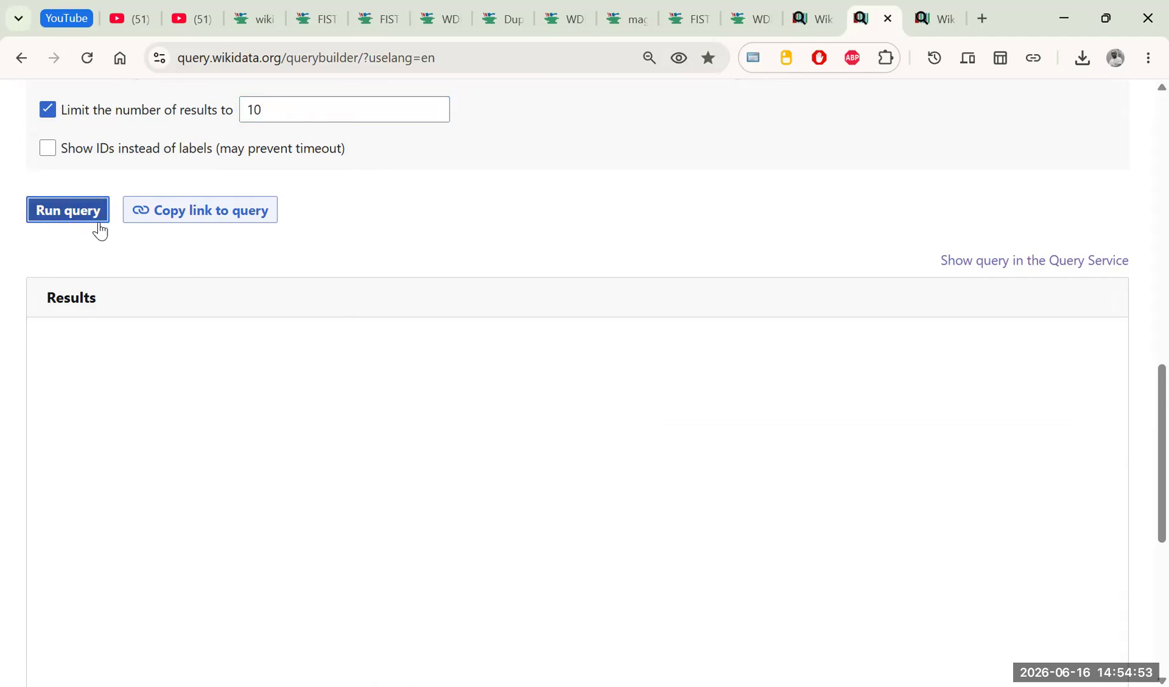
pyautogui.scroll(-4, 574, 487)
pyautogui.scroll(4, 686, 364)
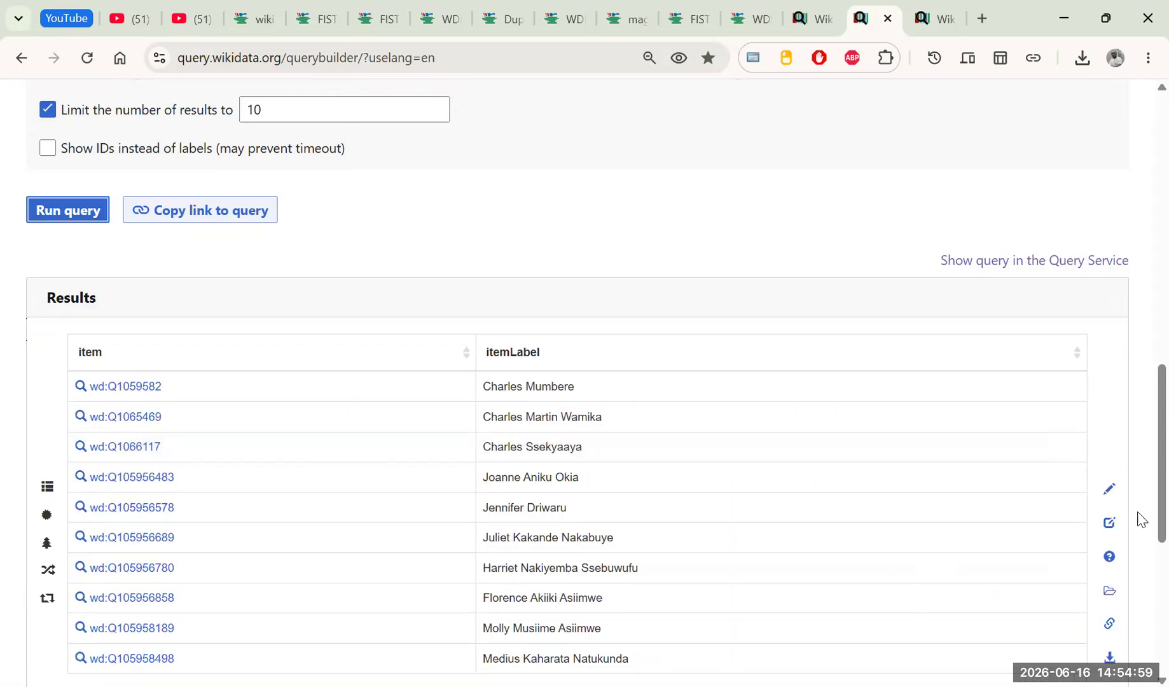
# Open the query's SPARQL code for editing and copy the inner SELECT DISTINCT ?item block without the LIMIT line.
pyautogui.click(1031, 489)
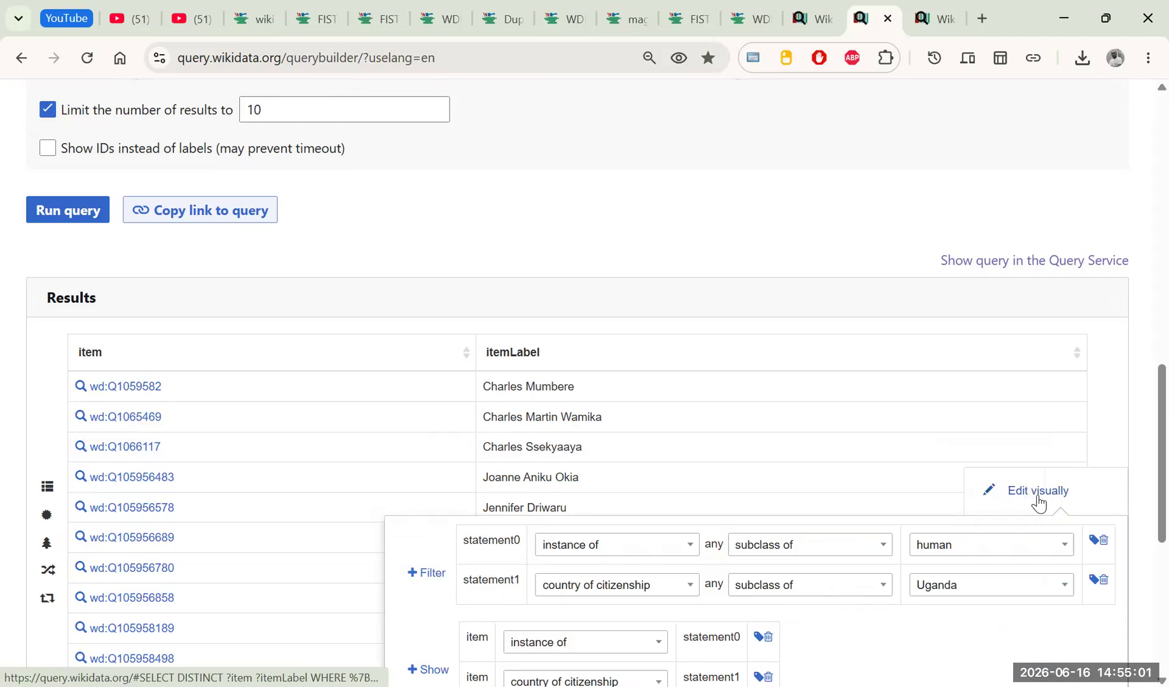
pyautogui.click(1049, 520)
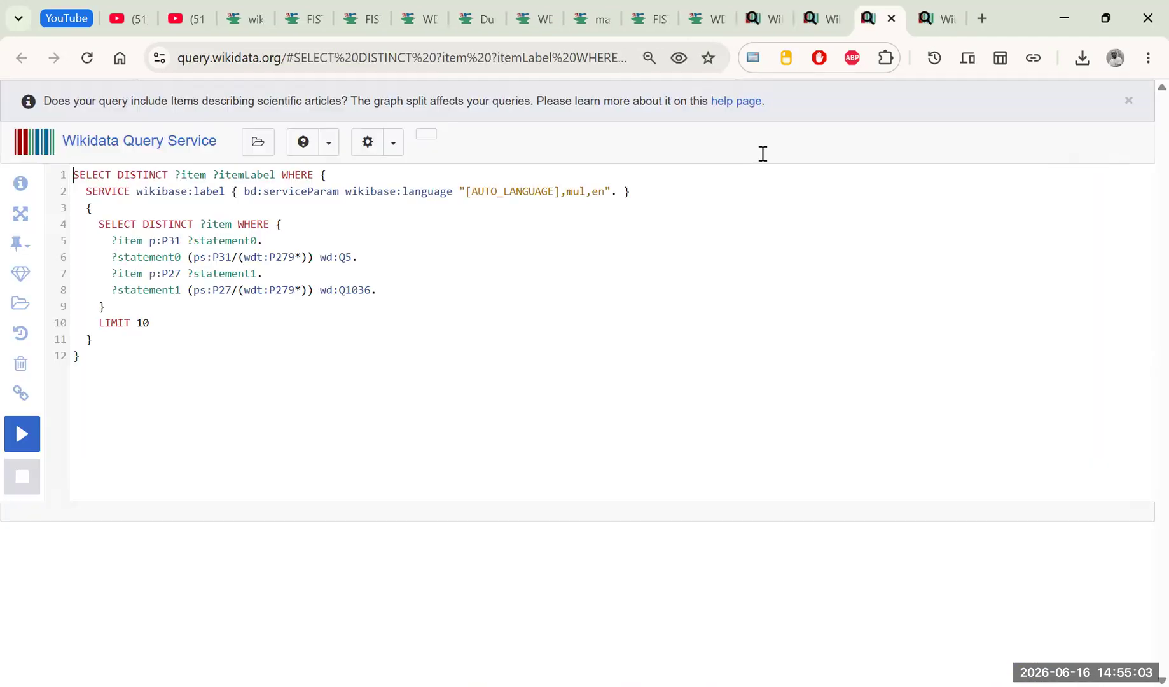
pyautogui.moveTo(99, 227); pyautogui.dragTo(111, 306)
pyautogui.hotkey('ctrl', 'c')
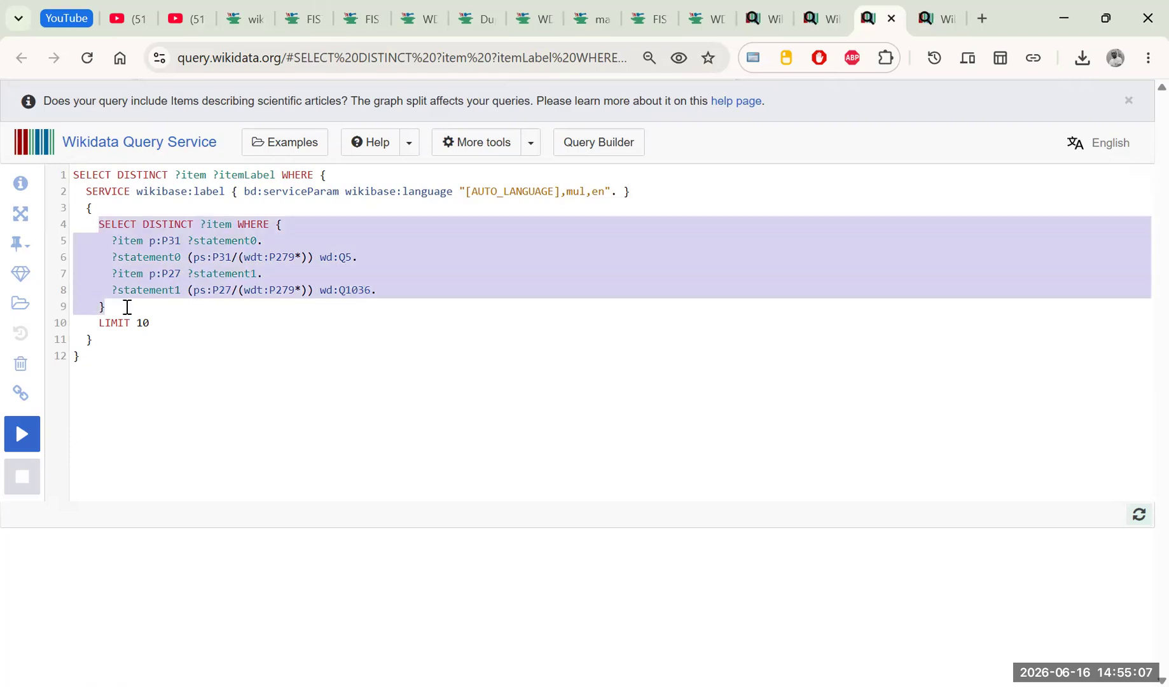
# Paste the copied SELECT block into the SPARQL box of WDFIST and remove the indentation before its closing brace.
pyautogui.click(700, 19)
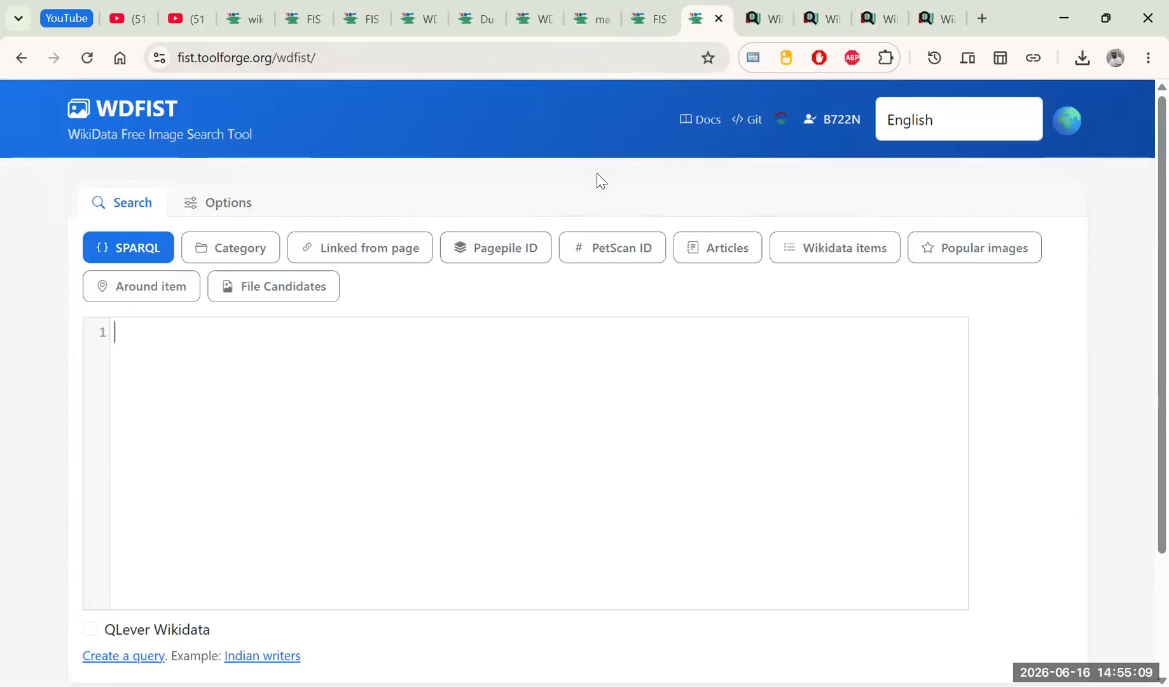
pyautogui.click(123, 357)
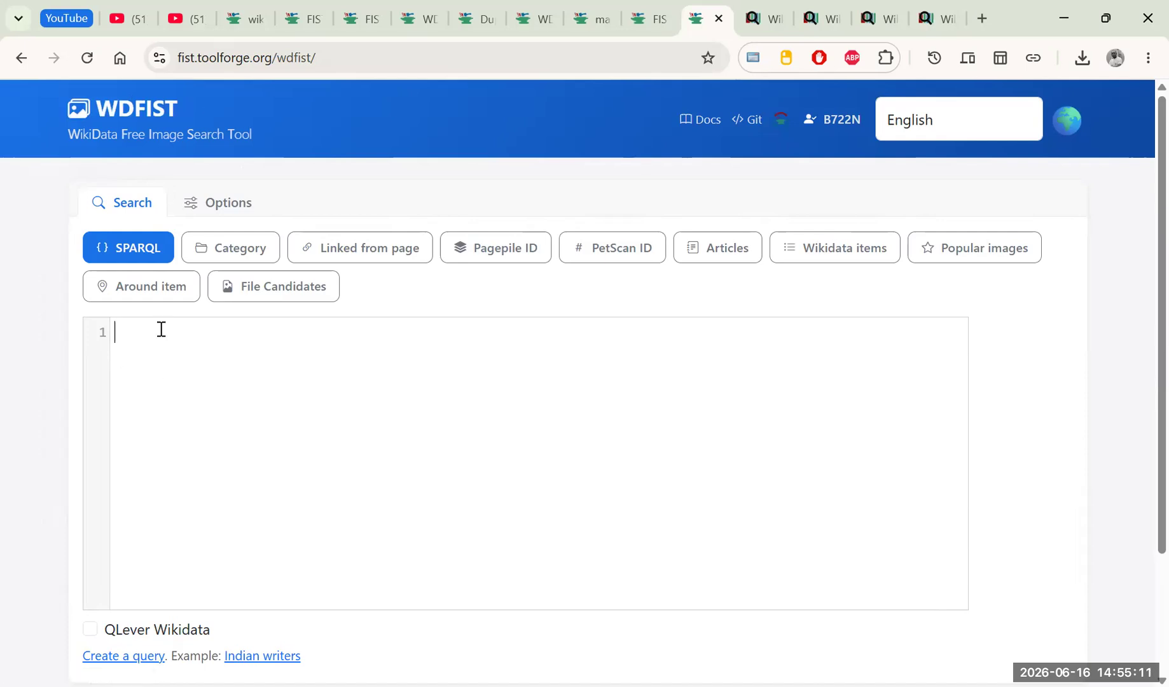
pyautogui.hotkey('ctrl', 'v')
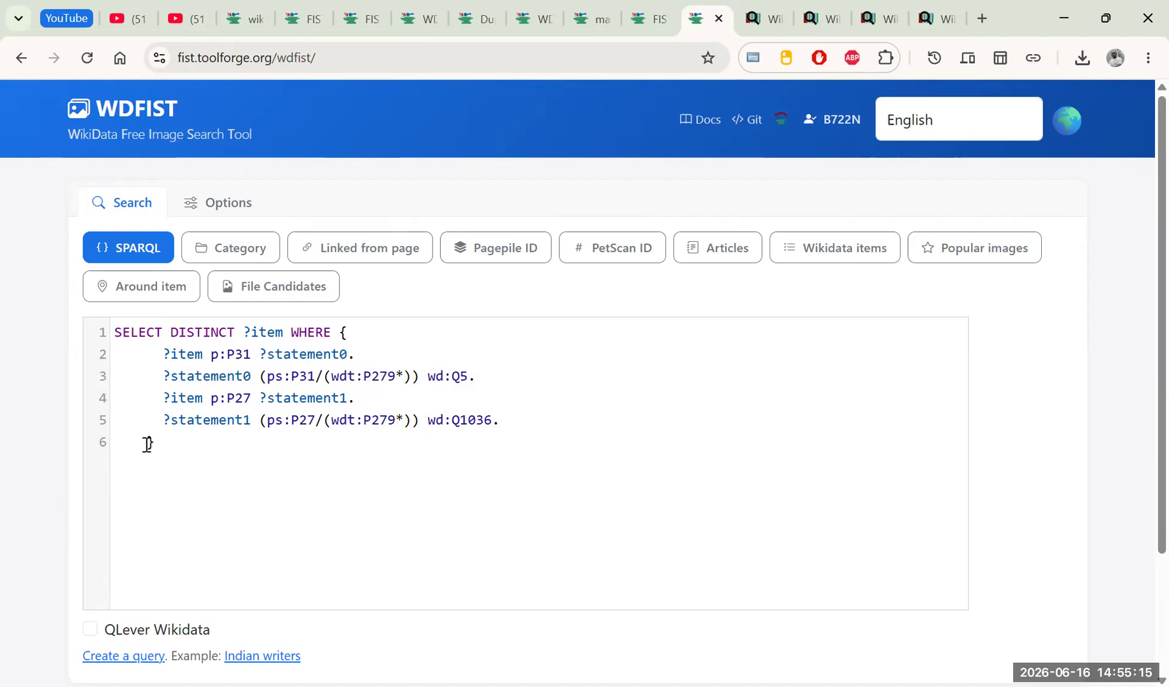
pyautogui.moveTo(147, 443); pyautogui.dragTo(73, 432)
pyautogui.press('BackSpace')
# Run the WDFIST search with the pasted query and check its loading progress.
pyautogui.scroll(-3, 249, 254)
pyautogui.click(112, 556)
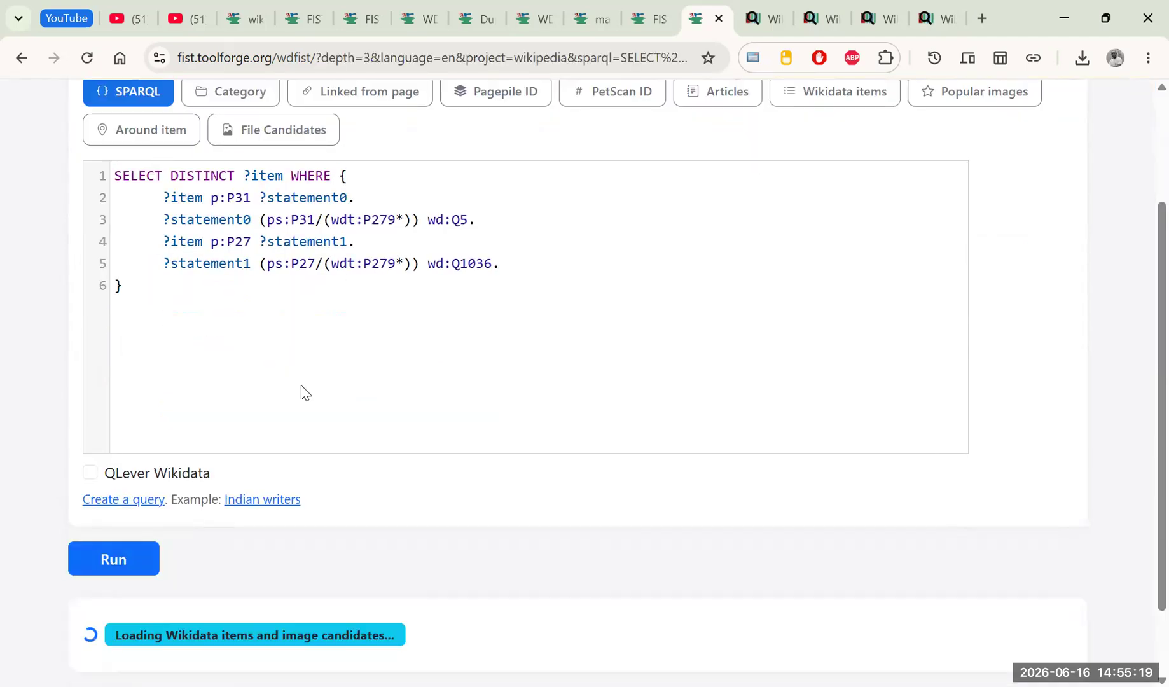
pyautogui.scroll(-1, 407, 325)
pyautogui.scroll(4, 480, 239)
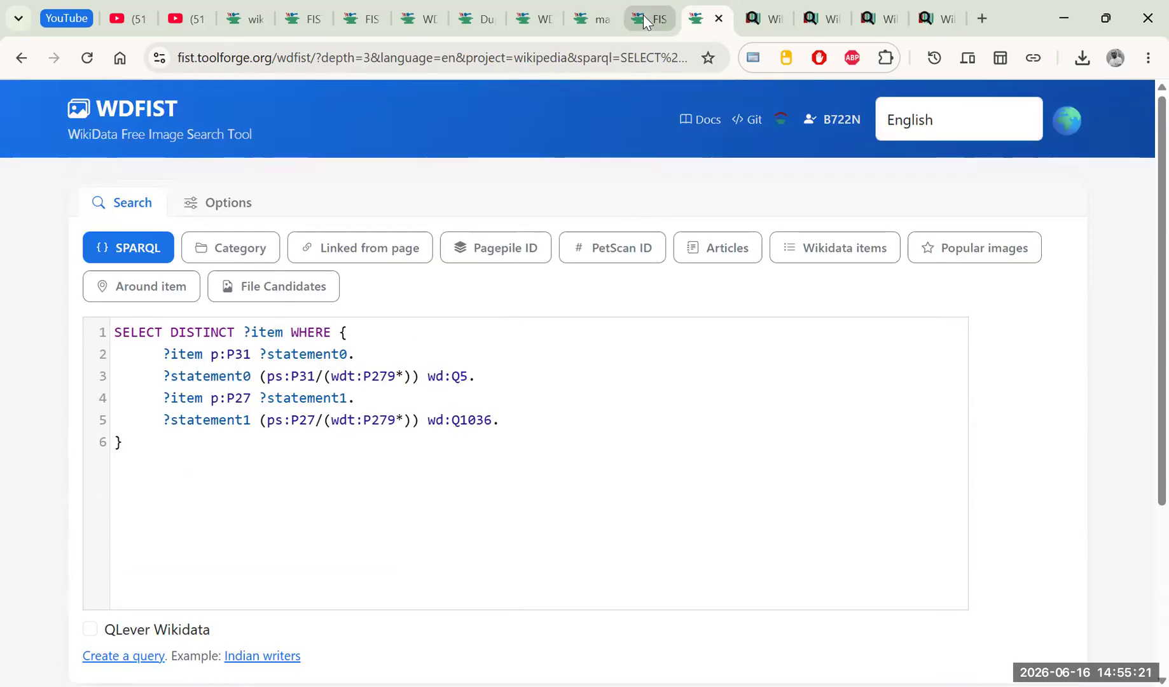
pyautogui.scroll(-4, 344, 228)
pyautogui.scroll(4, 345, 227)
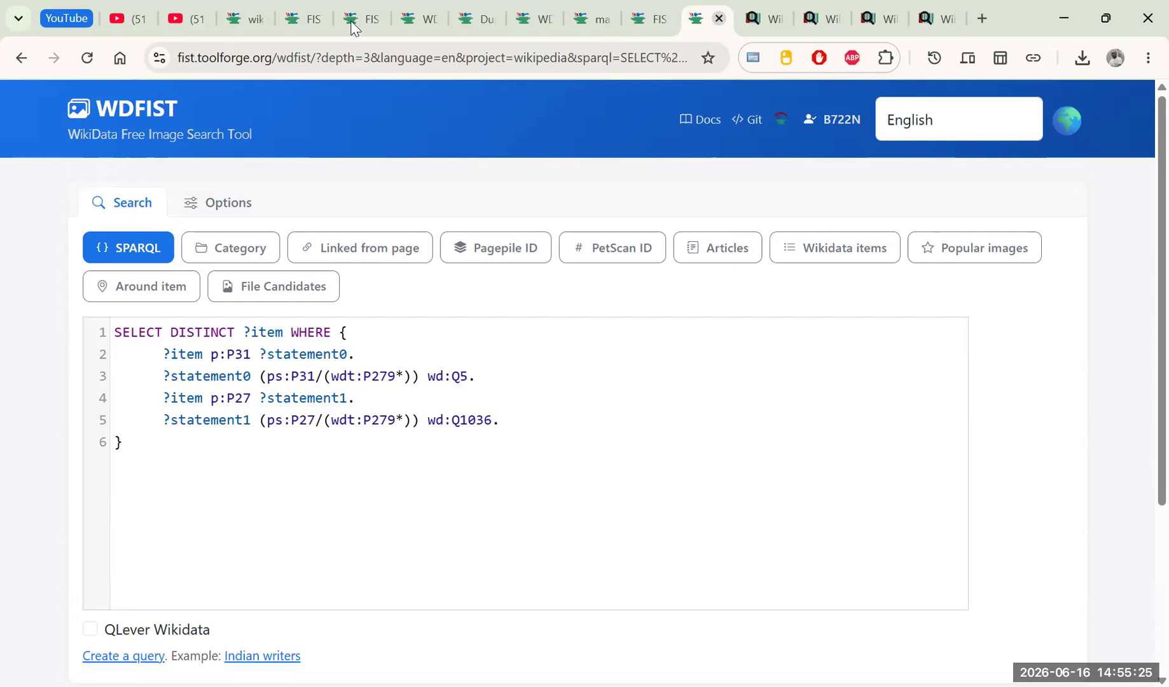
# Find the already loaded WDFIST page with the shortened P31 and P27 query, move it beside the current one and examine its image candidates.
pyautogui.click(326, 20)
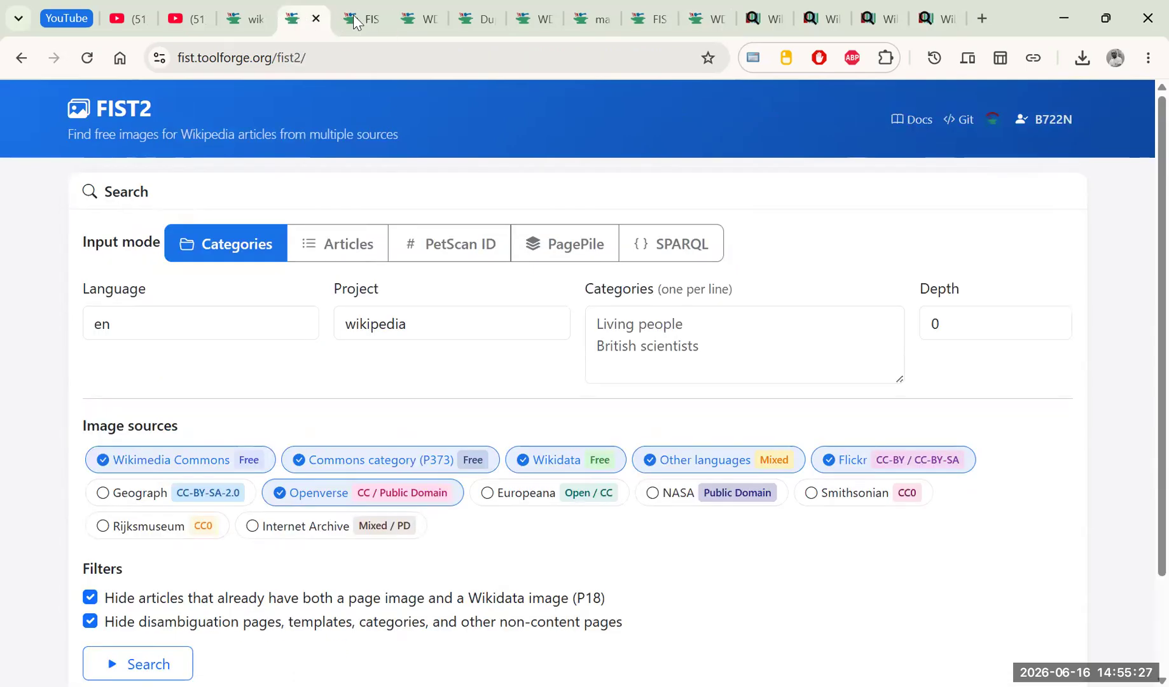
pyautogui.click(422, 19)
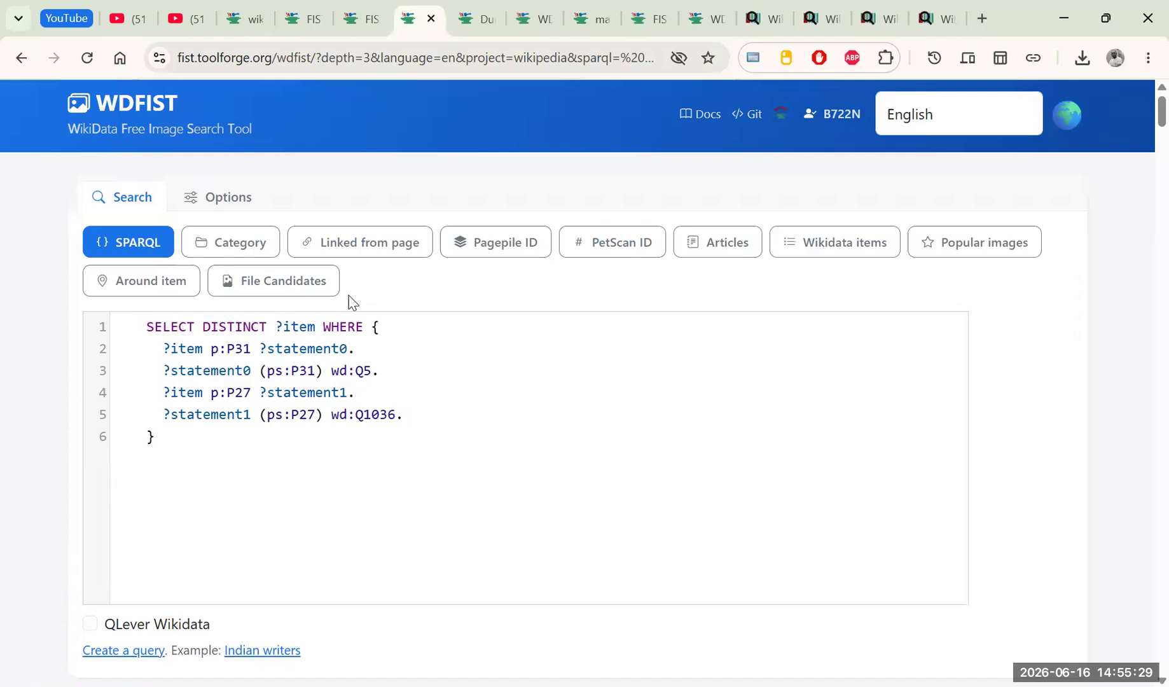
pyautogui.scroll(-6, 352, 299)
pyautogui.scroll(6, 328, 310)
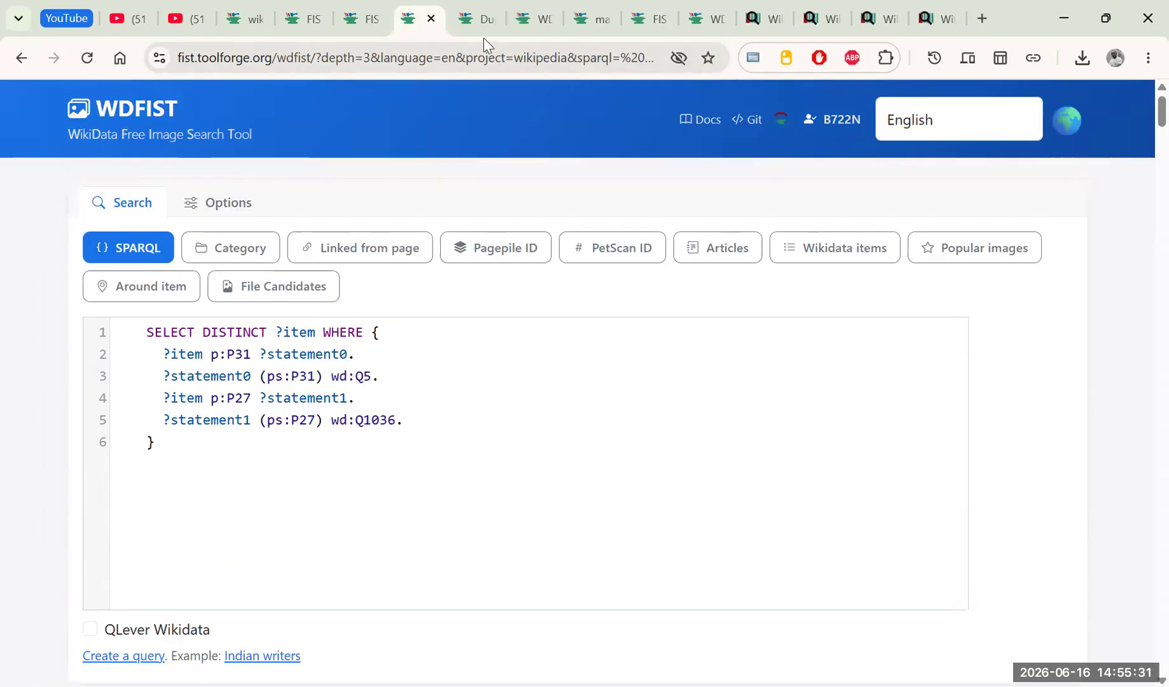
pyautogui.moveTo(421, 22); pyautogui.dragTo(630, 24)
pyautogui.scroll(-6, 313, 368)
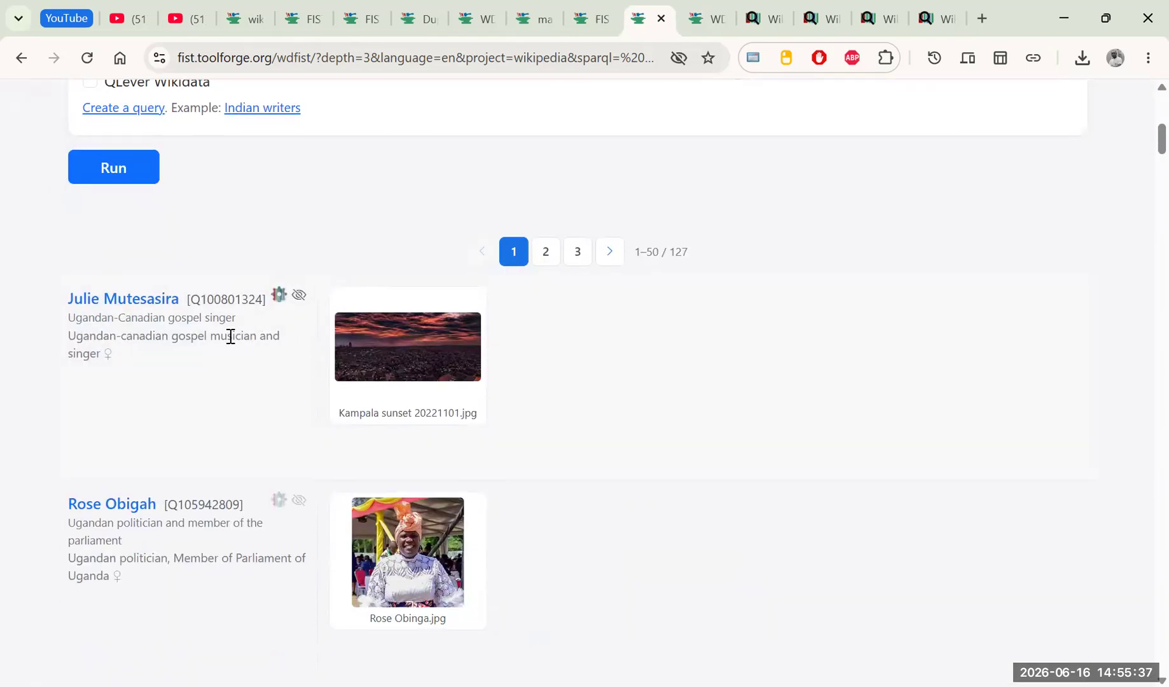
pyautogui.scroll(9, 230, 336)
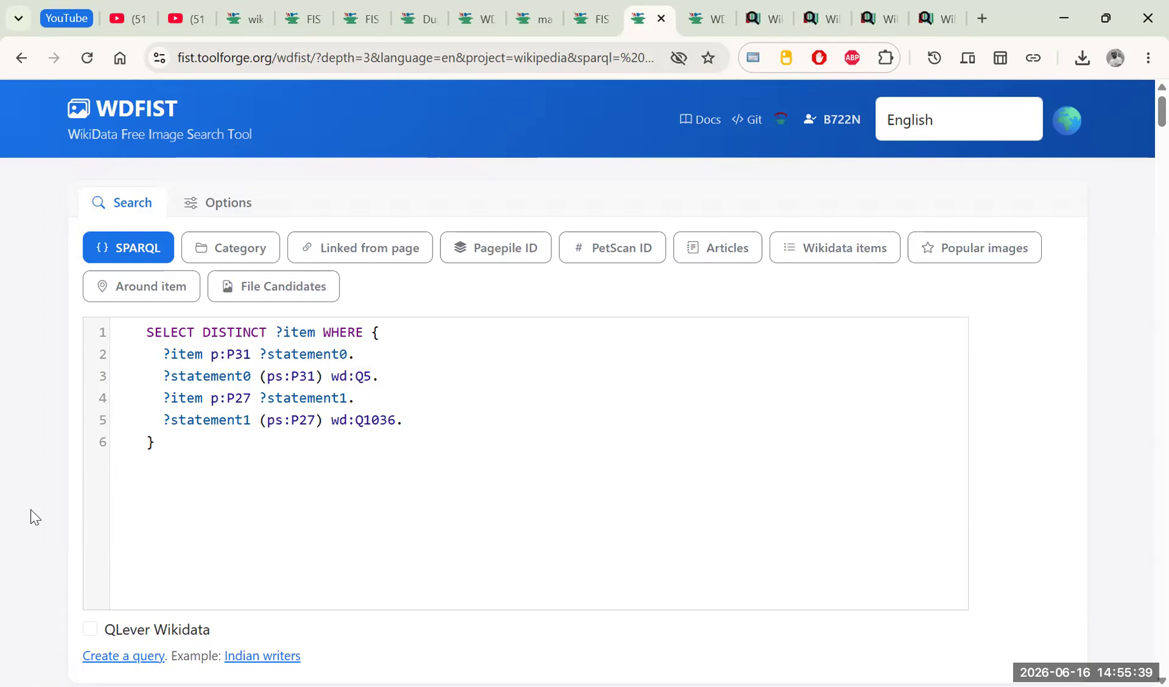
pyautogui.hotkey('ctrl', 'shift', '2')
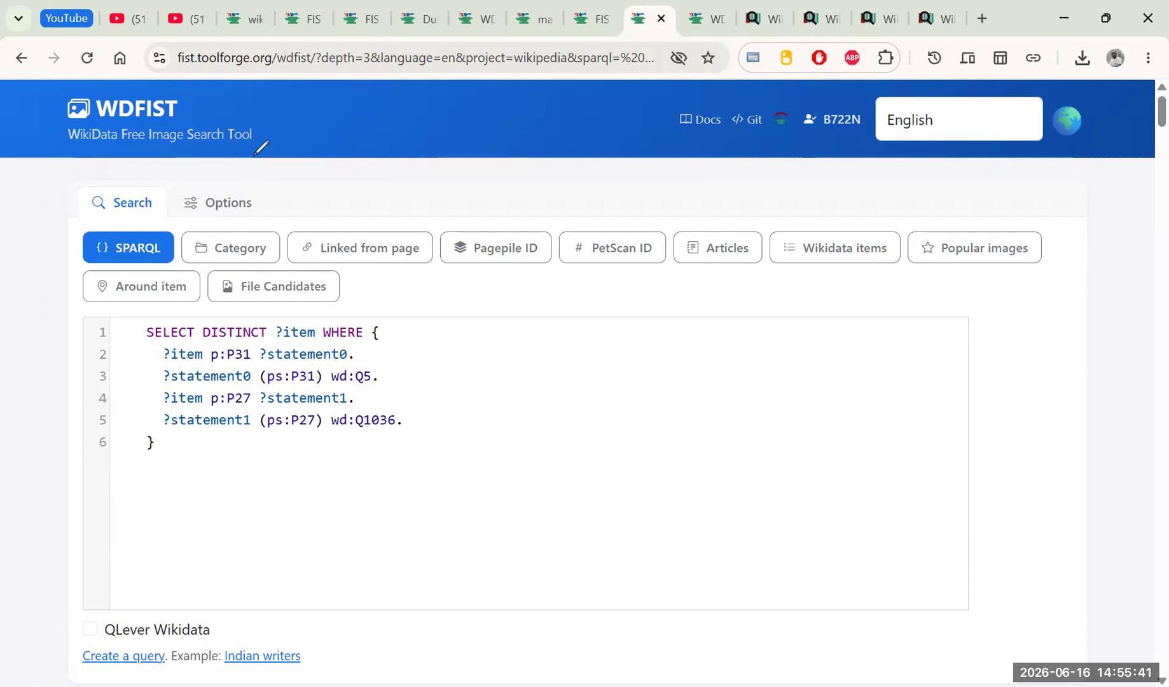
pyautogui.moveTo(226, 168); pyautogui.dragTo(189, 158)
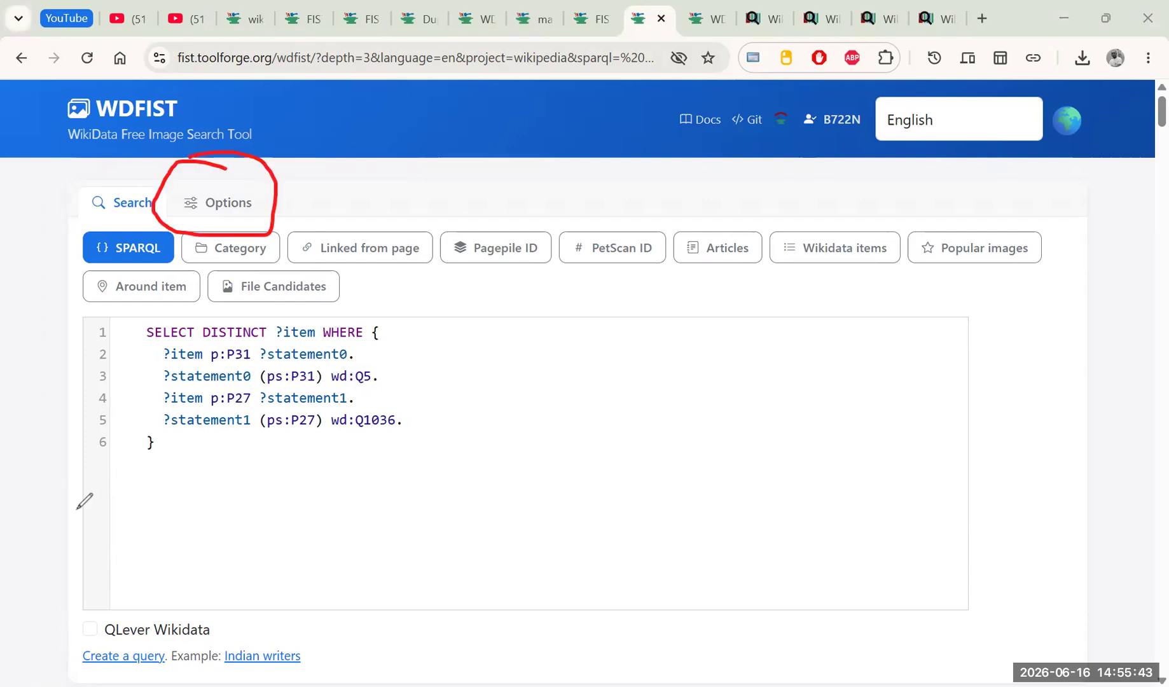
pyautogui.press('Escape')
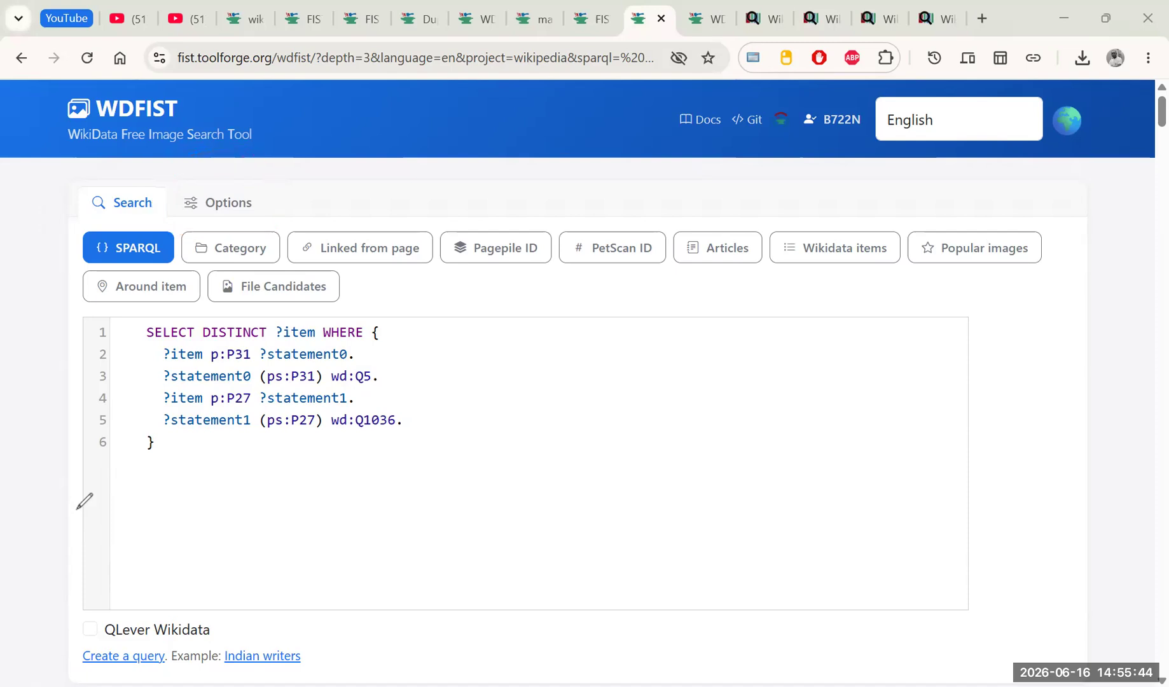
# Review WDFIST's source, filter and file type options, and return to the SPARQL search form.
pyautogui.click(227, 204)
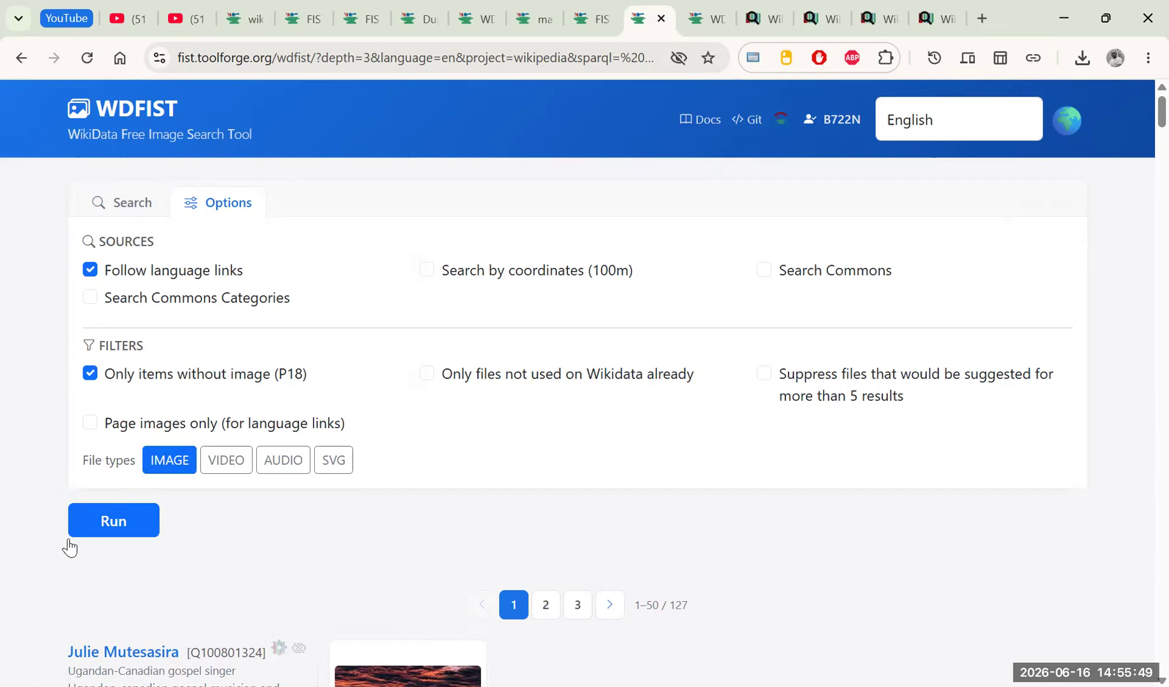
pyautogui.moveTo(100, 316)
pyautogui.mouseDown()
pyautogui.moveTo(287, 366)
pyautogui.moveTo(306, 322)
pyautogui.moveTo(106, 314)
pyautogui.mouseUp()
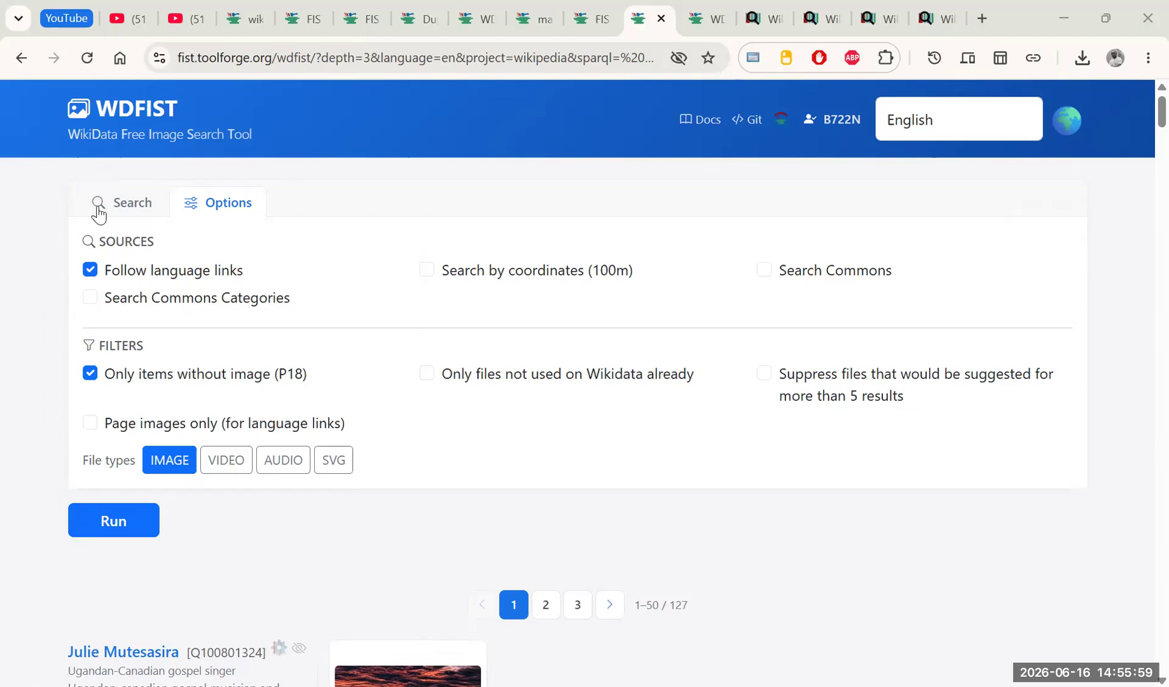
pyautogui.click(133, 202)
pyautogui.scroll(-2, 331, 411)
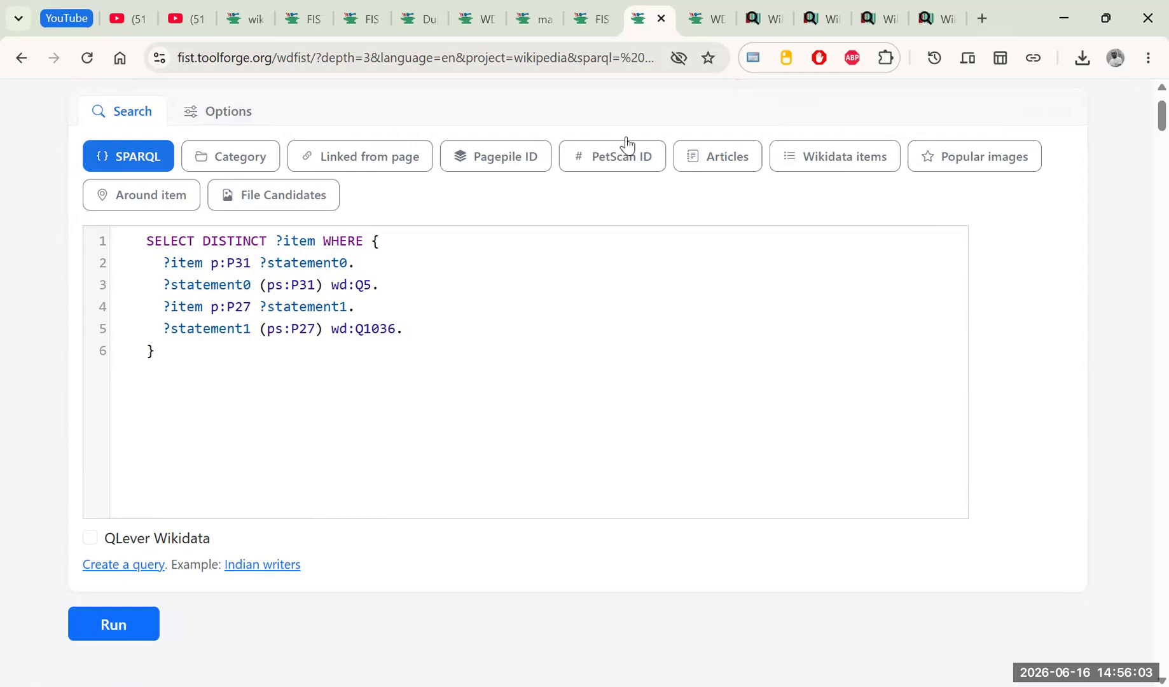
# Close the two redundant FIST2 tabs, keeping one FIST2 tab open.
pyautogui.click(585, 25)
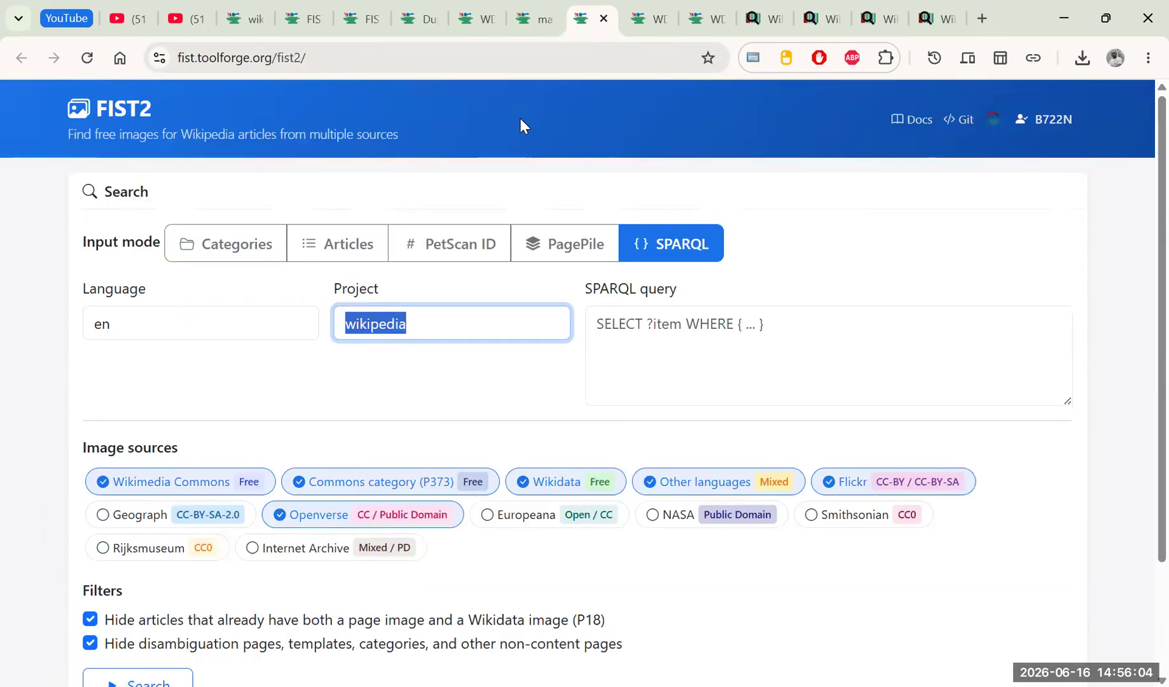
pyautogui.click(605, 19)
pyautogui.click(467, 29)
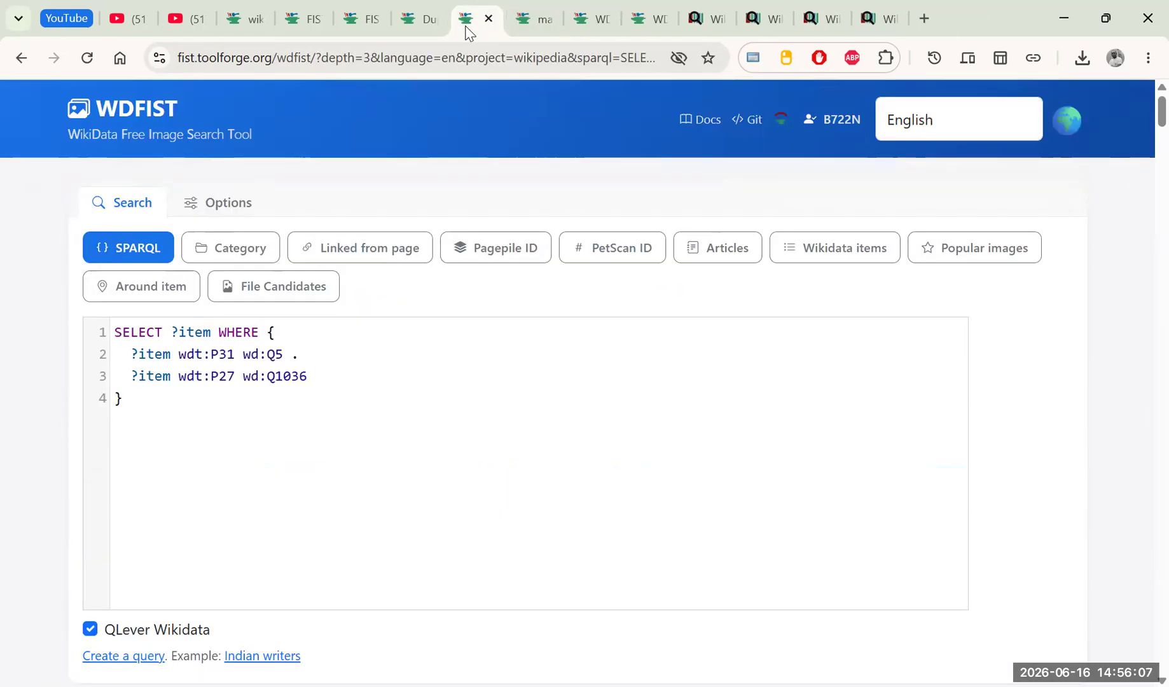
pyautogui.click(419, 20)
pyautogui.click(346, 23)
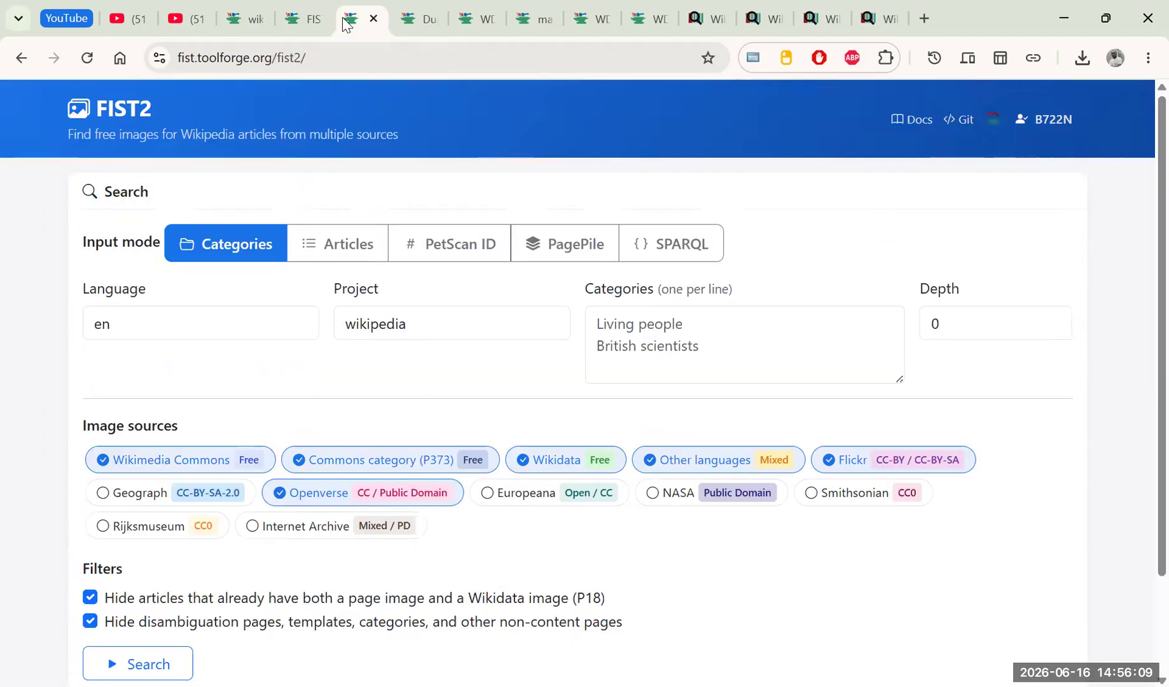
pyautogui.moveTo(343, 23); pyautogui.dragTo(292, 26)
pyautogui.middleClick(327, 23)
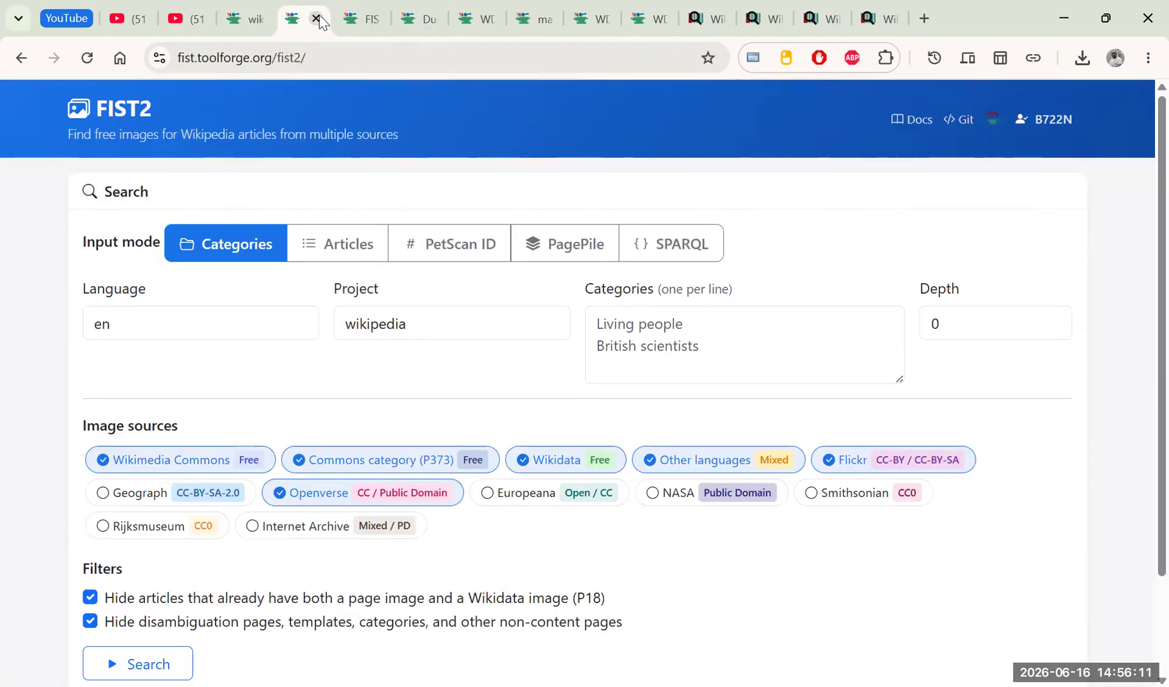
# Compare the WDFIST query that uses wdt:P279* with the inner SELECT block in the Wikidata Query Service.
pyautogui.click(584, 20)
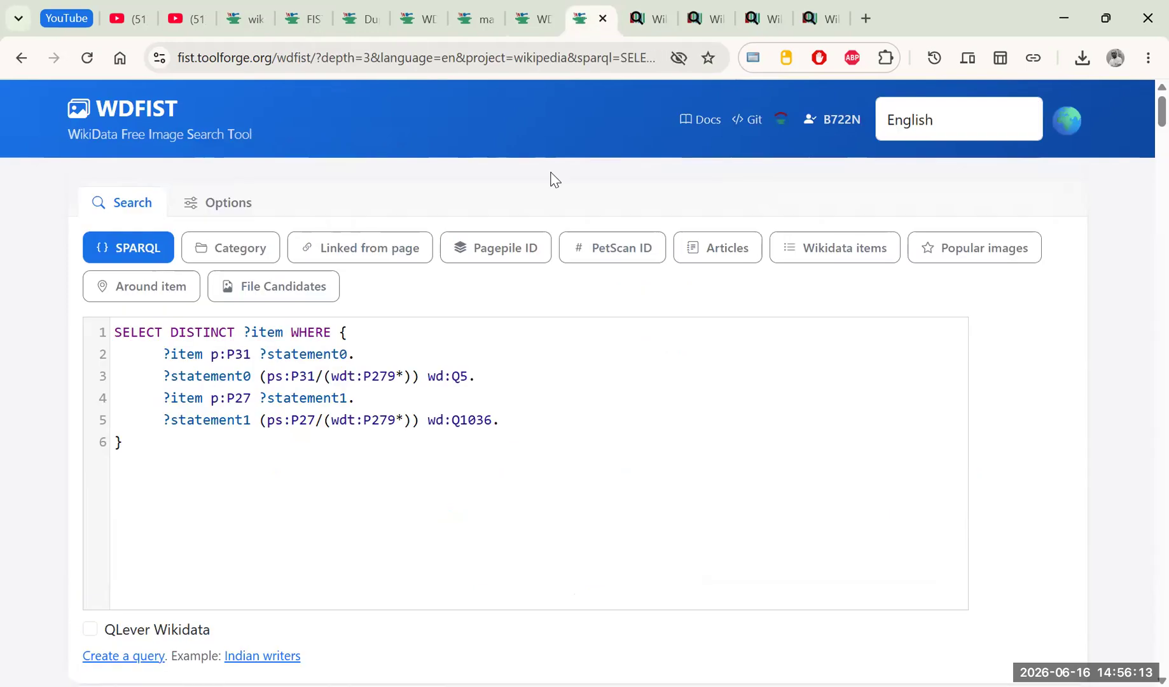
pyautogui.scroll(-5, 428, 397)
pyautogui.scroll(5, 404, 414)
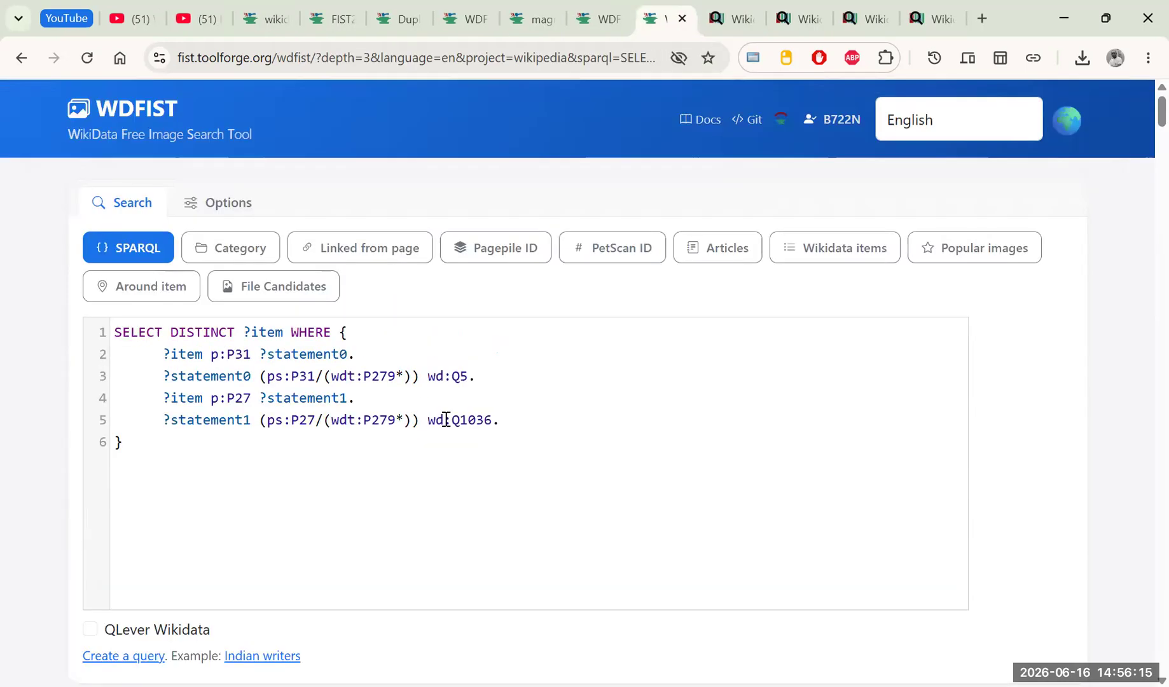
pyautogui.moveTo(519, 422); pyautogui.dragTo(138, 331)
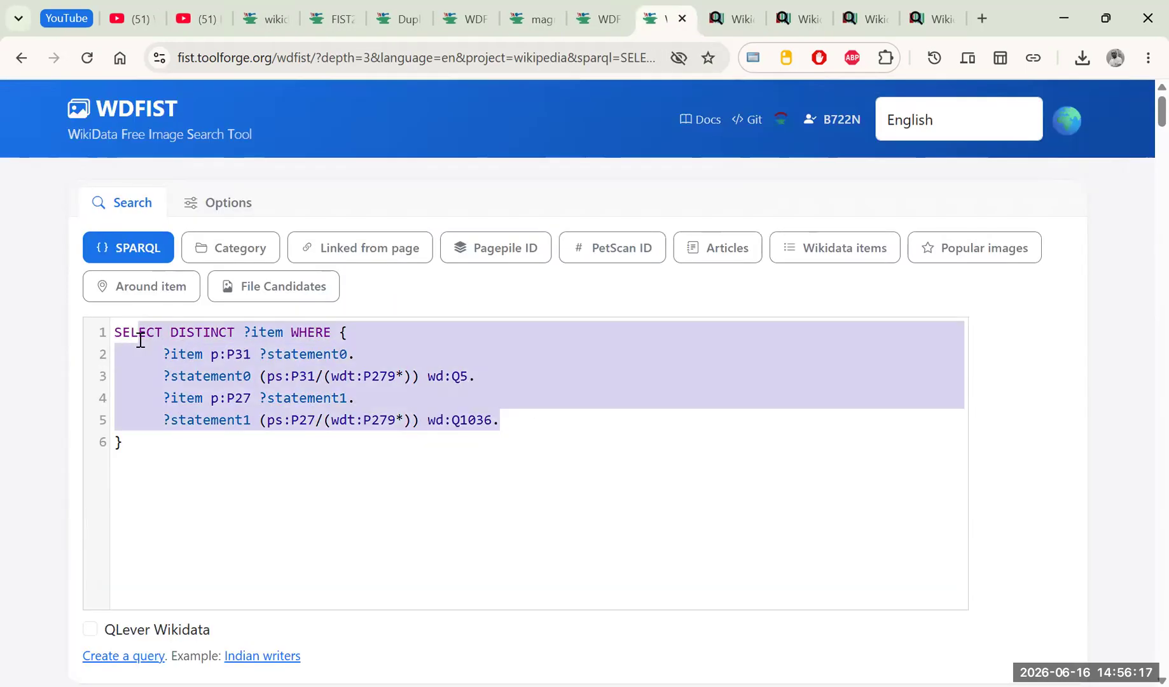
pyautogui.click(933, 20)
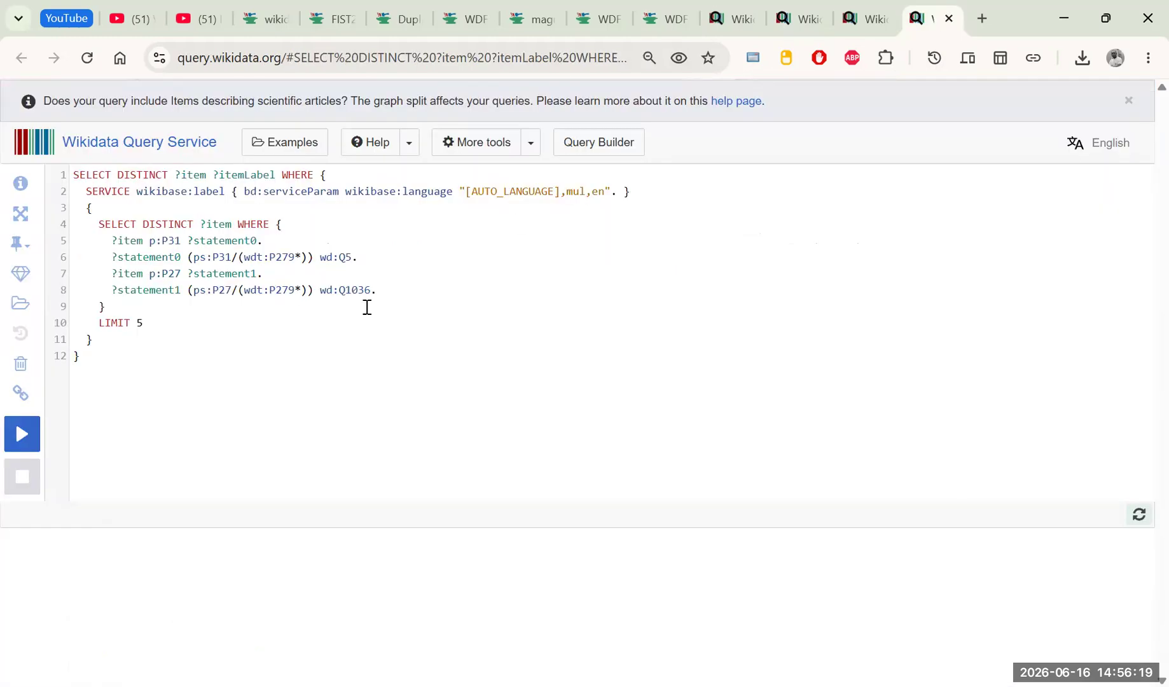
pyautogui.moveTo(105, 307); pyautogui.dragTo(99, 225)
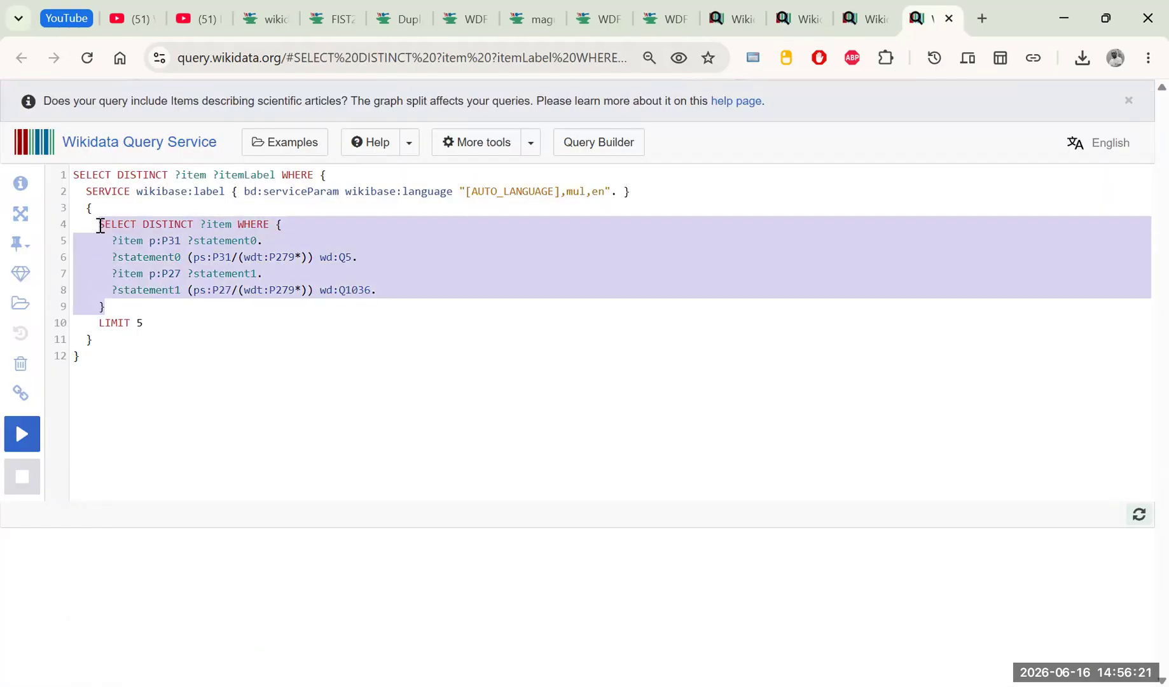
pyautogui.click(100, 225)
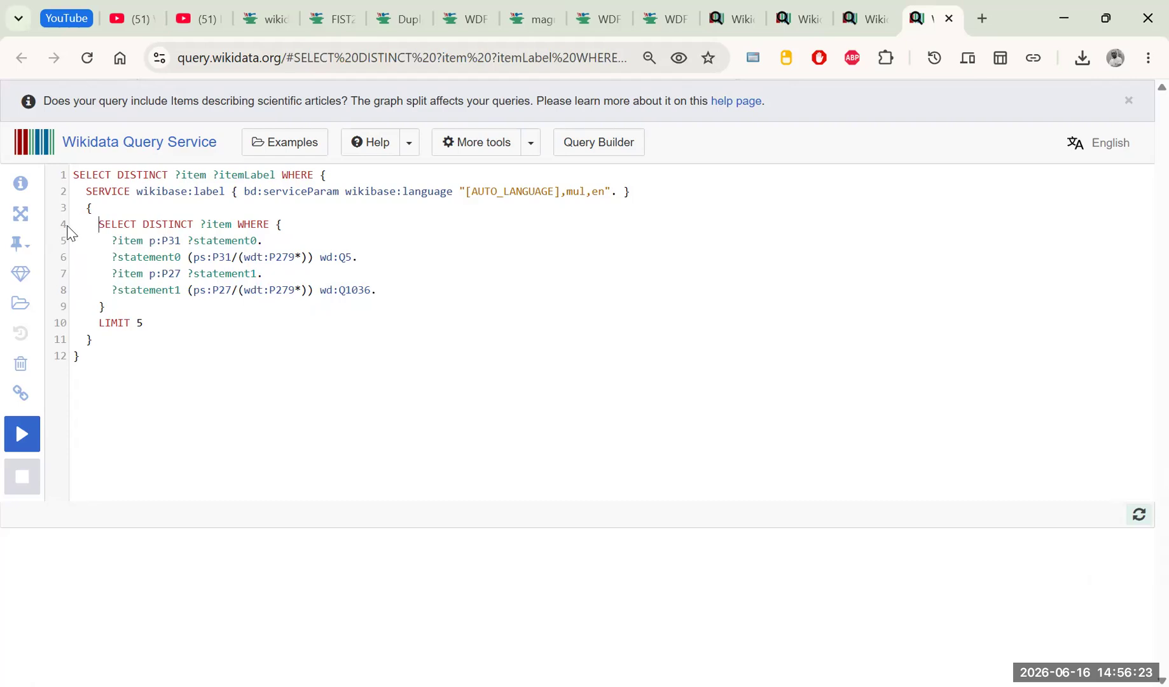
pyautogui.keyDown('shift'); pyautogui.click(153, 307); pyautogui.keyUp('shift')
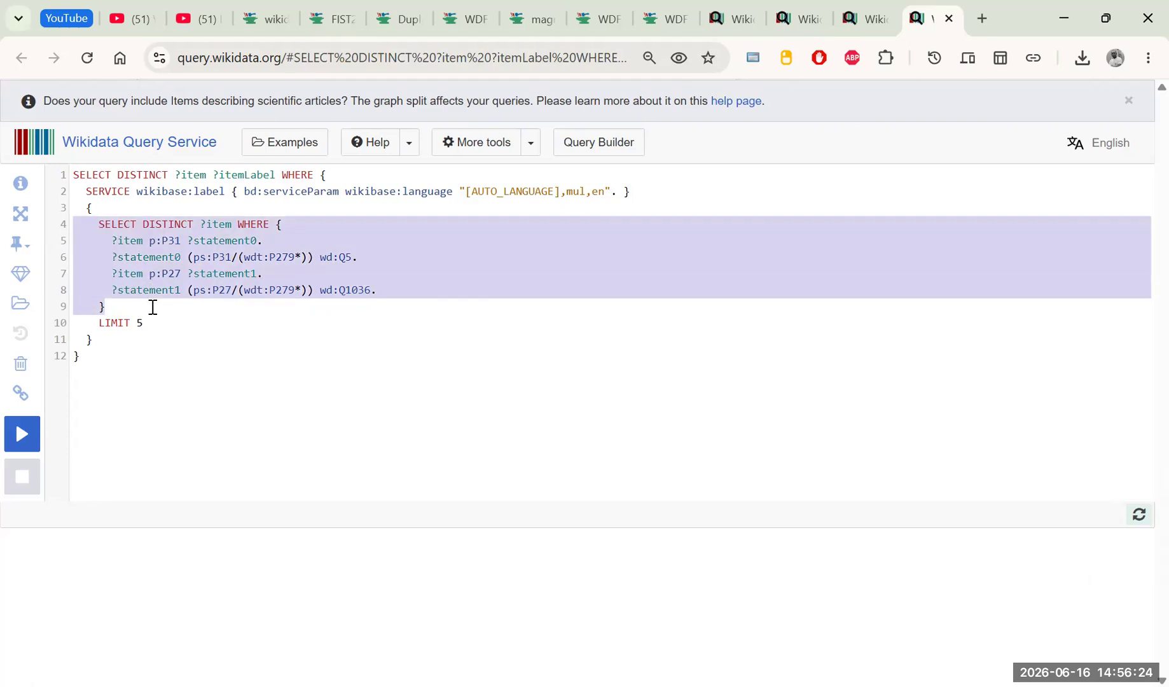
# Return to the WDFIST page with the wdt:P279* query and examine the image candidates of its first items.
pyautogui.click(675, 20)
pyautogui.click(459, 461)
pyautogui.scroll(-8, 459, 461)
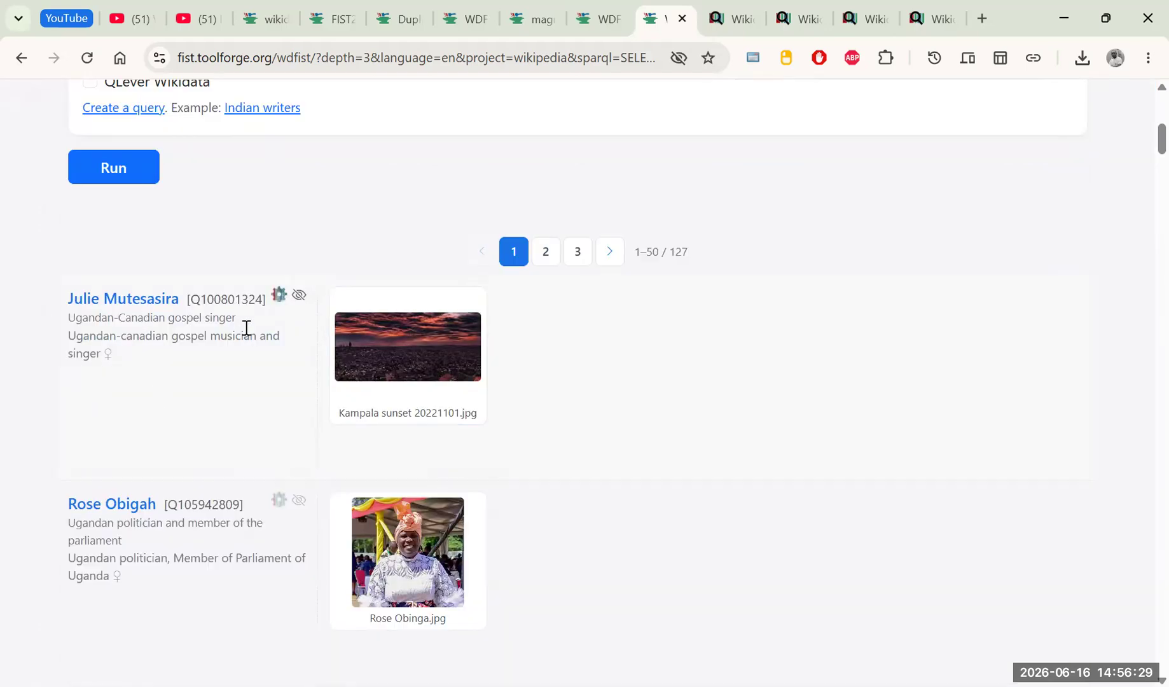
pyautogui.scroll(-3, 79, 353)
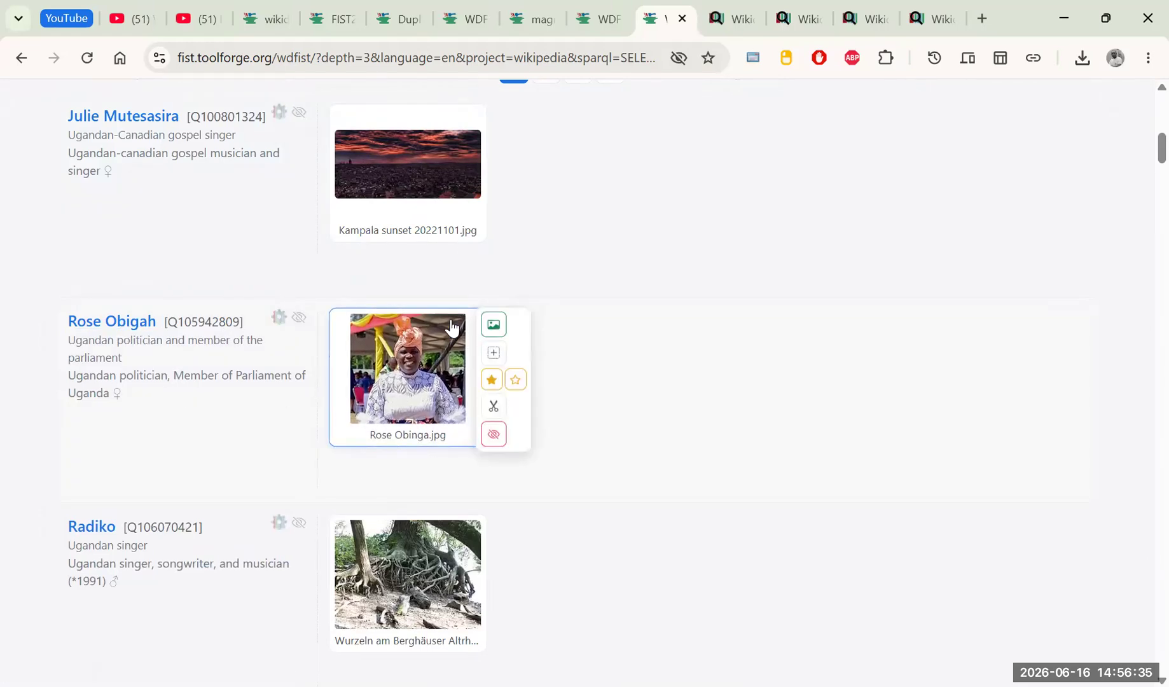
pyautogui.scroll(-2, 172, 401)
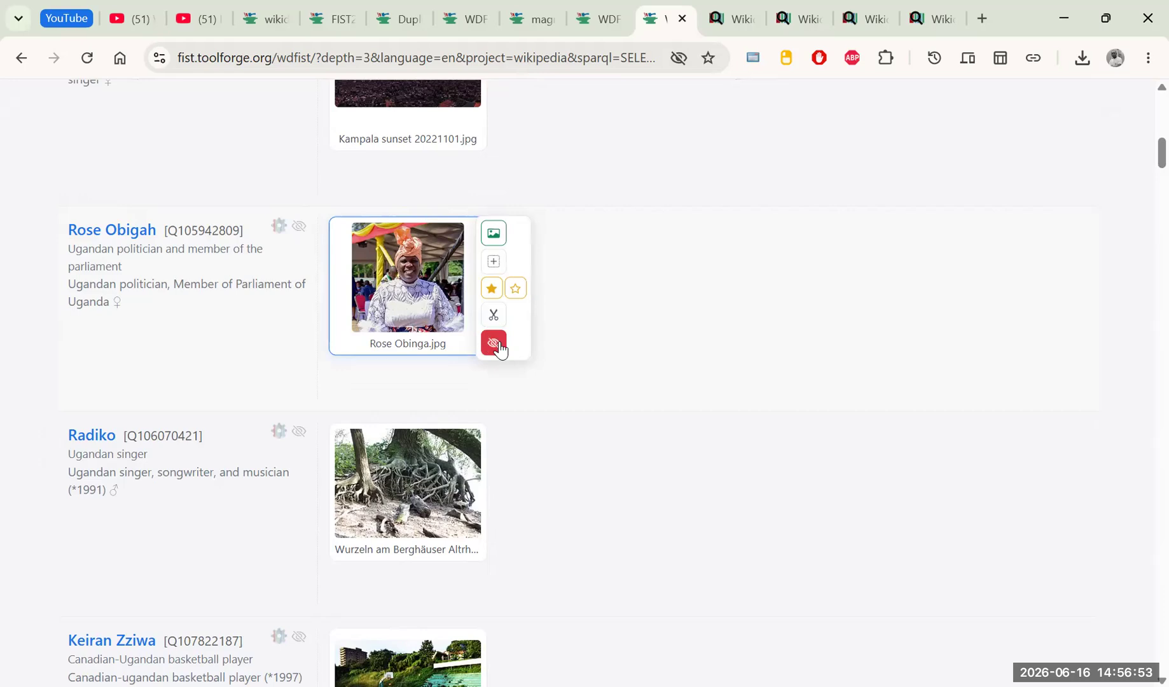
# Close all tabs after the current WDFIST page and open the result item Q105942809 in a new tab.
pyautogui.rightClick(654, 23)
pyautogui.click(697, 397)
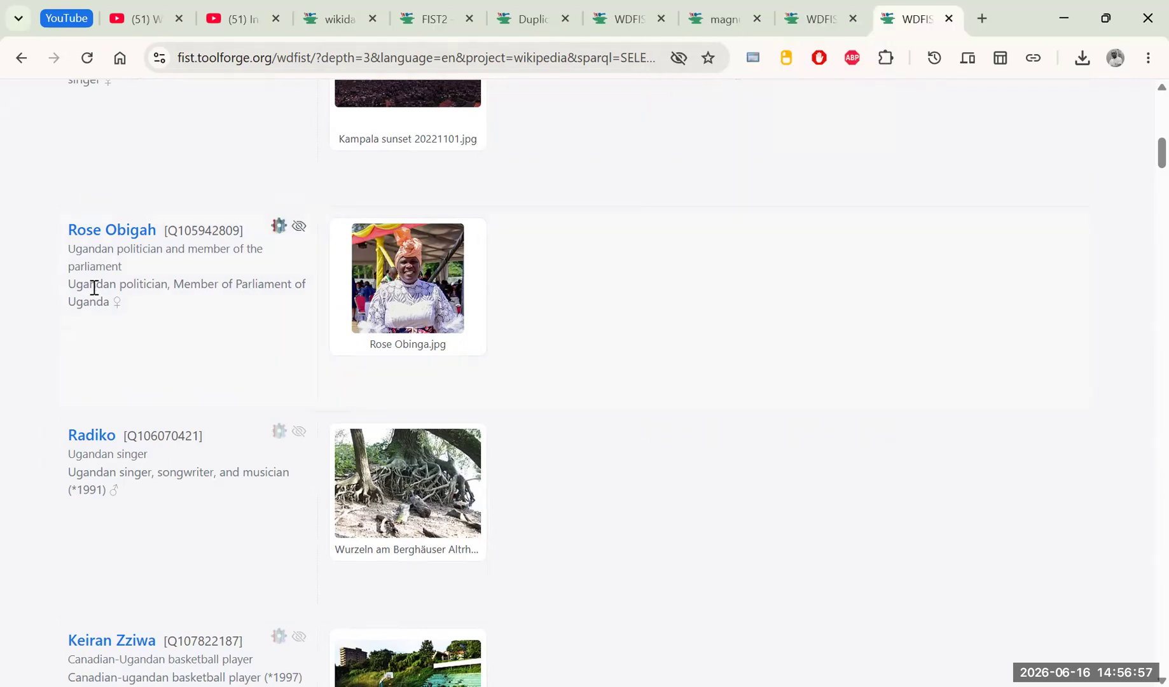
pyautogui.rightClick(123, 233)
pyautogui.click(198, 257)
pyautogui.click(918, 21)
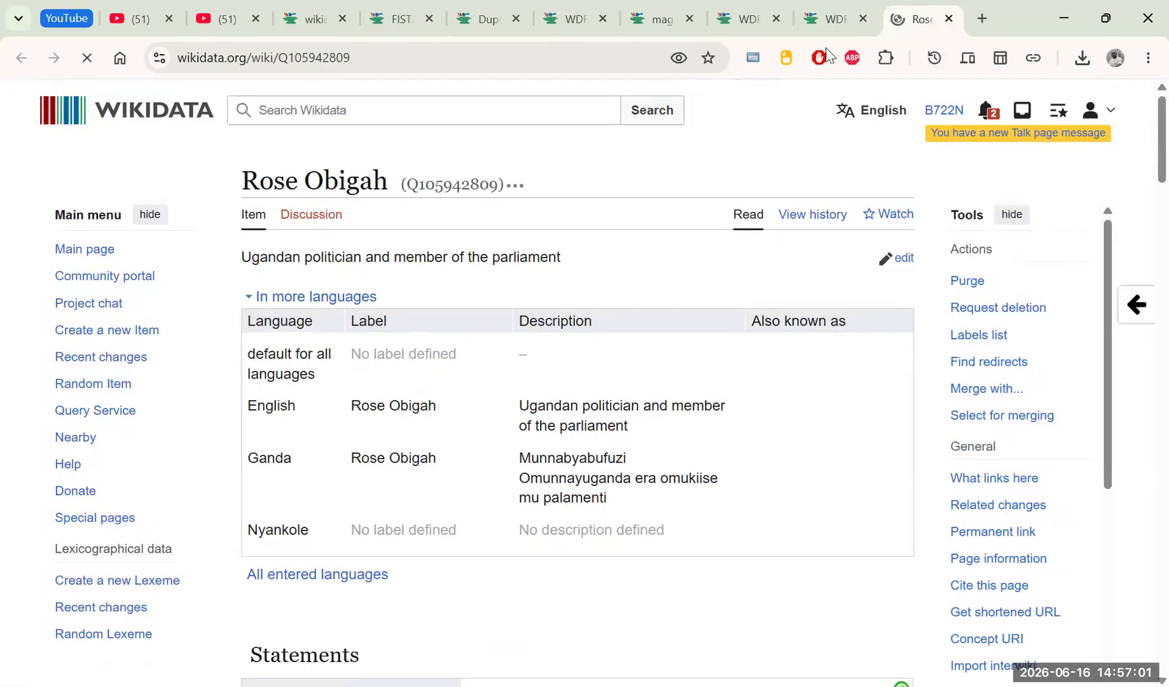
# Examine the statements and Wikipedia links of item Q105942809 for an existing image.
pyautogui.tripleClick(523, 428)
pyautogui.scroll(-5, 602, 316)
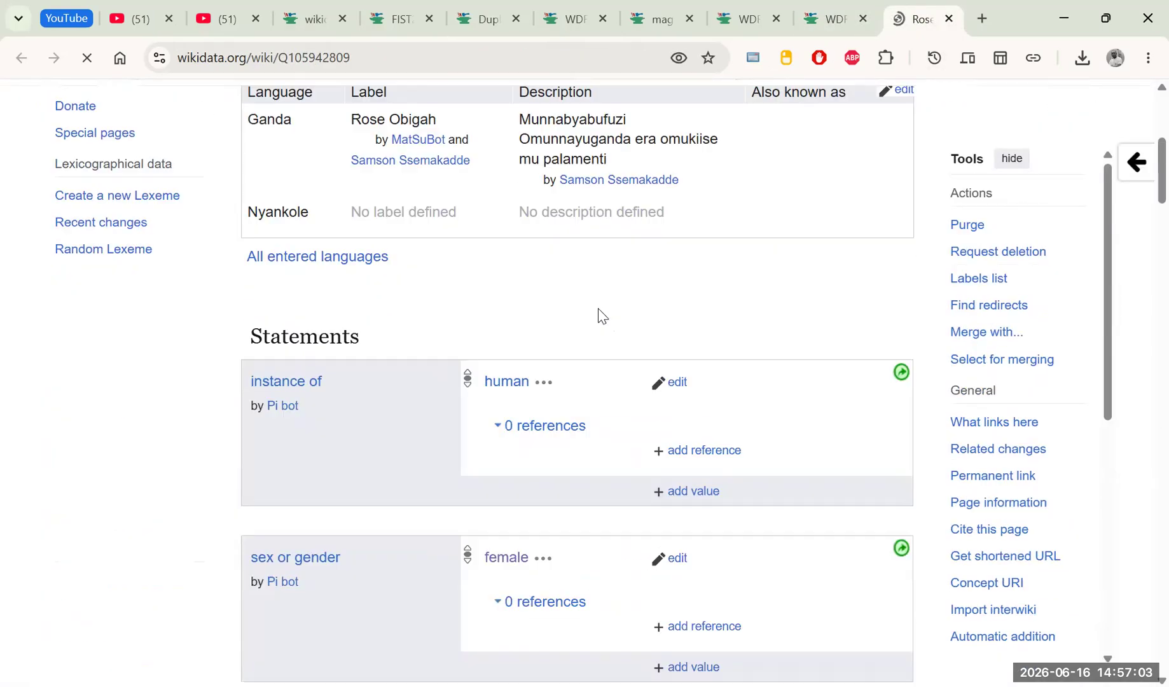
pyautogui.scroll(-15, 602, 316)
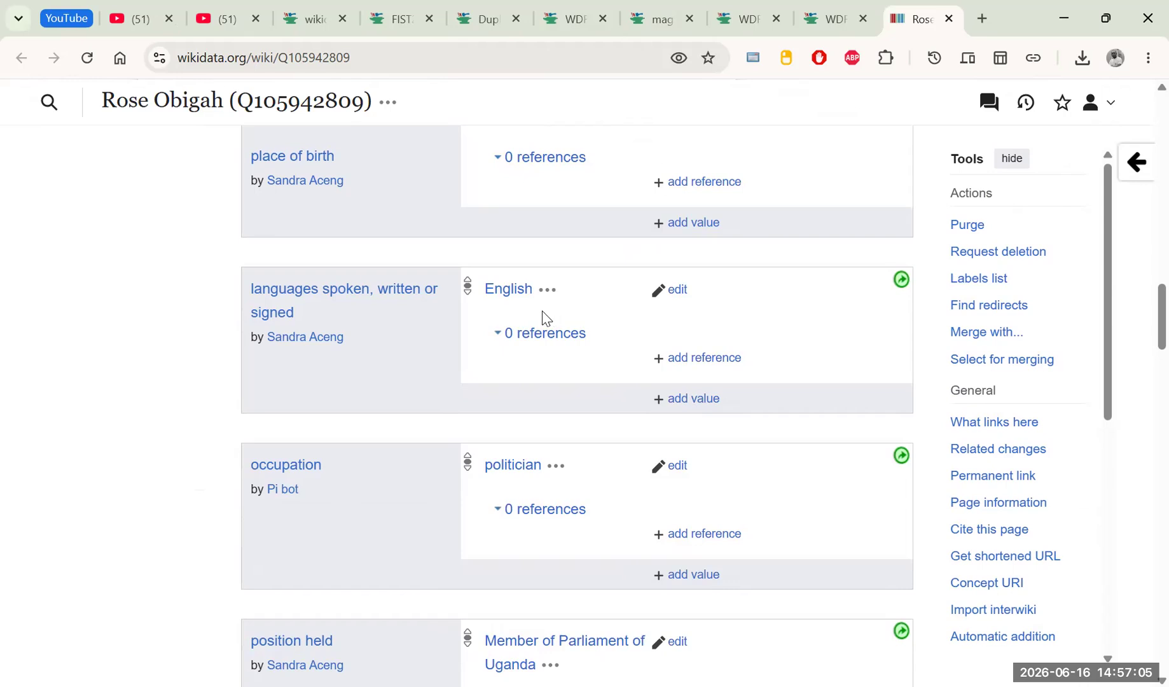
pyautogui.scroll(-20, 546, 316)
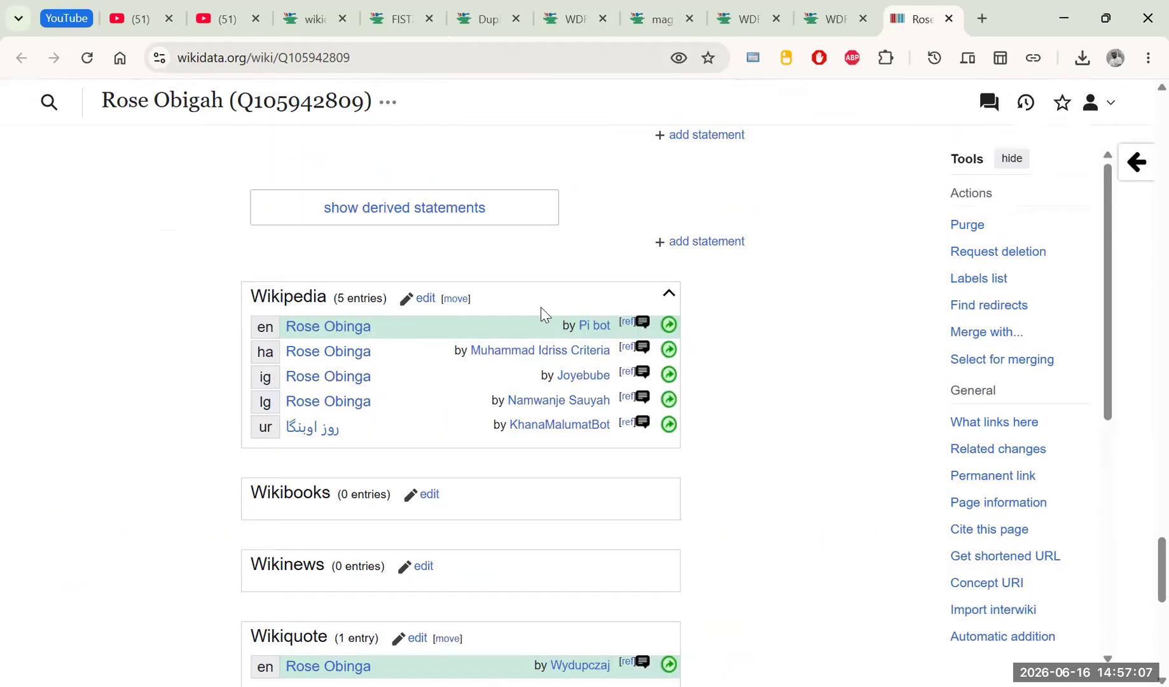
pyautogui.scroll(12, 594, 243)
pyautogui.scroll(-6, 538, 264)
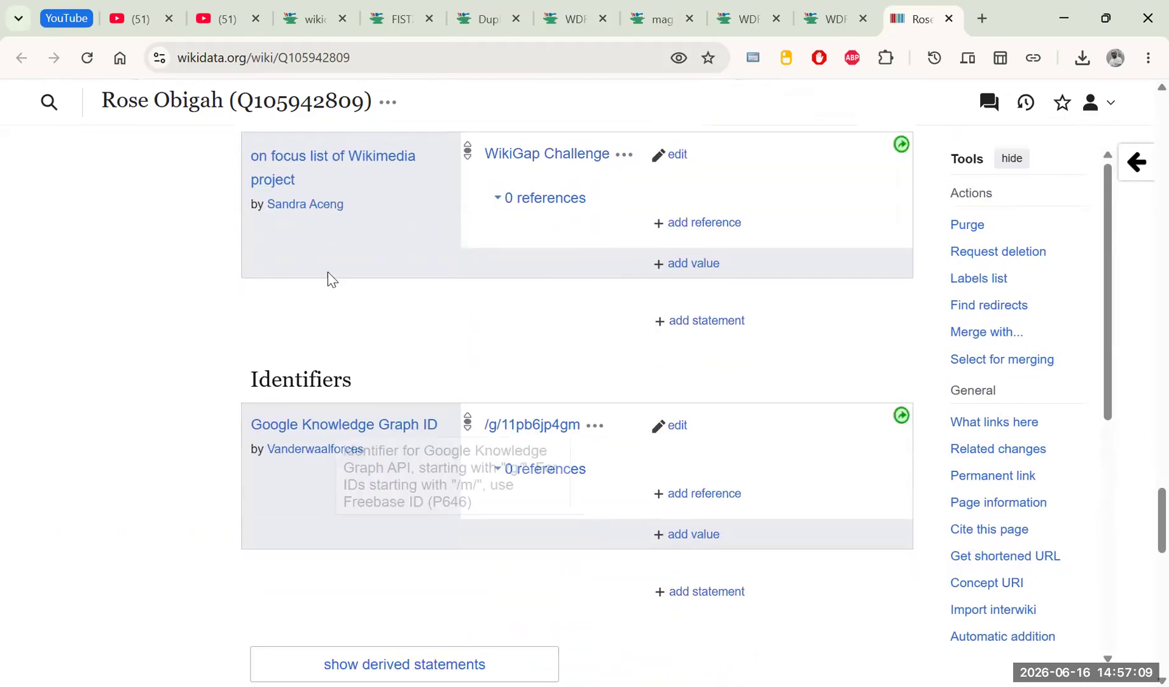
pyautogui.scroll(-7, 343, 274)
# Open the item's English Wikipedia article in a new tab and check its infobox photo and caption.
pyautogui.rightClick(319, 328)
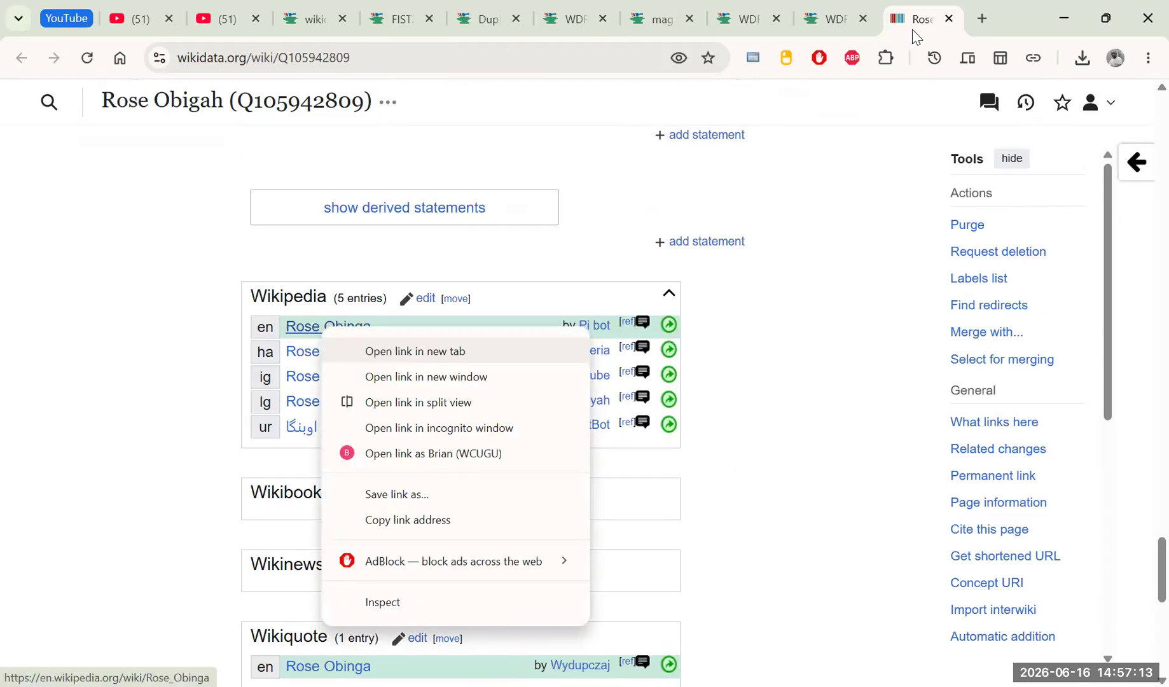
pyautogui.click(382, 351)
pyautogui.click(916, 29)
pyautogui.scroll(-3, 726, 376)
pyautogui.scroll(3, 754, 333)
pyautogui.scroll(-4, 616, 412)
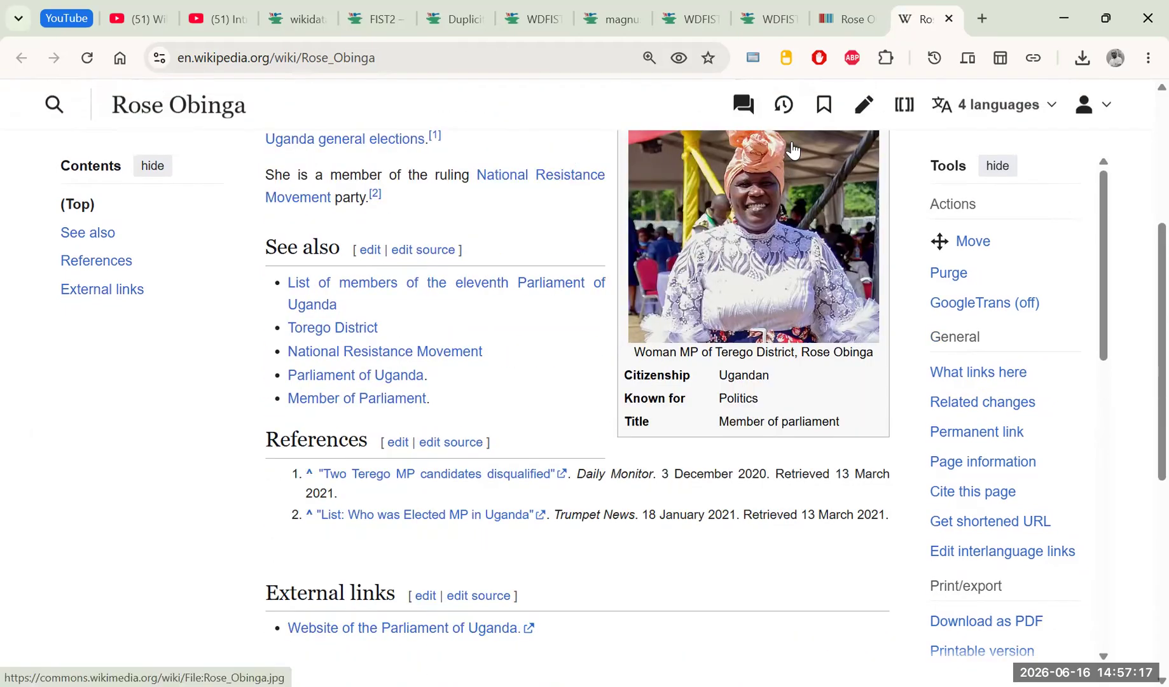
# Add the suggested candidate photo in WDFIST as the image of item Q105942809.
pyautogui.click(768, 19)
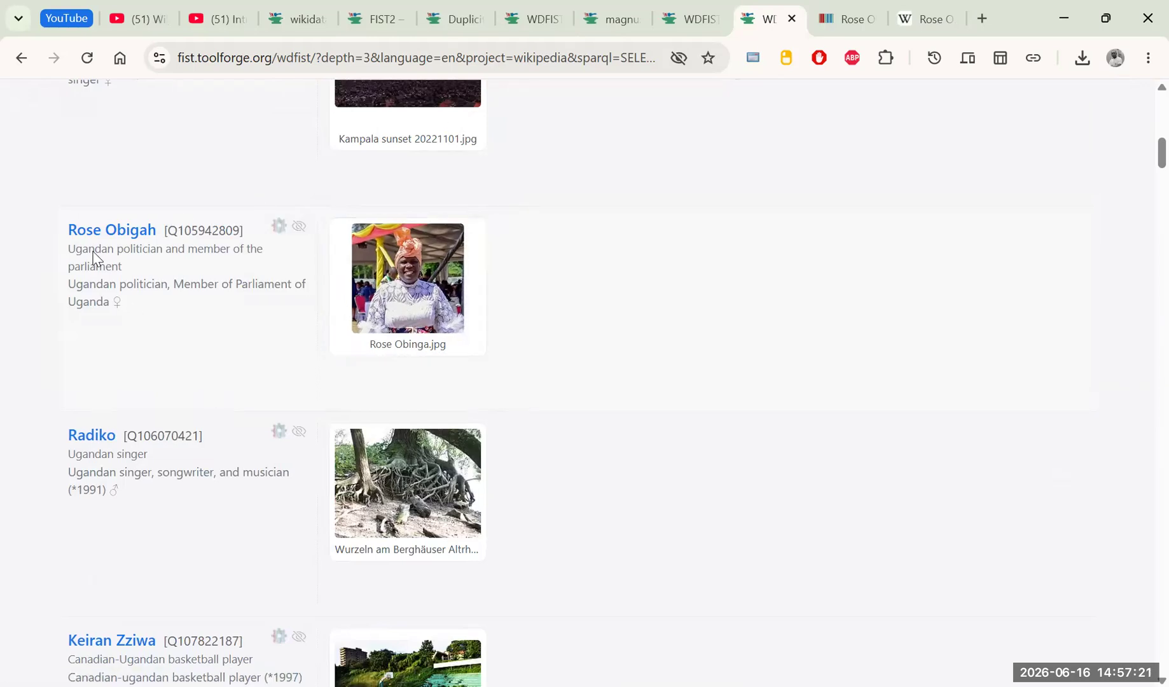
pyautogui.moveTo(512, 253)
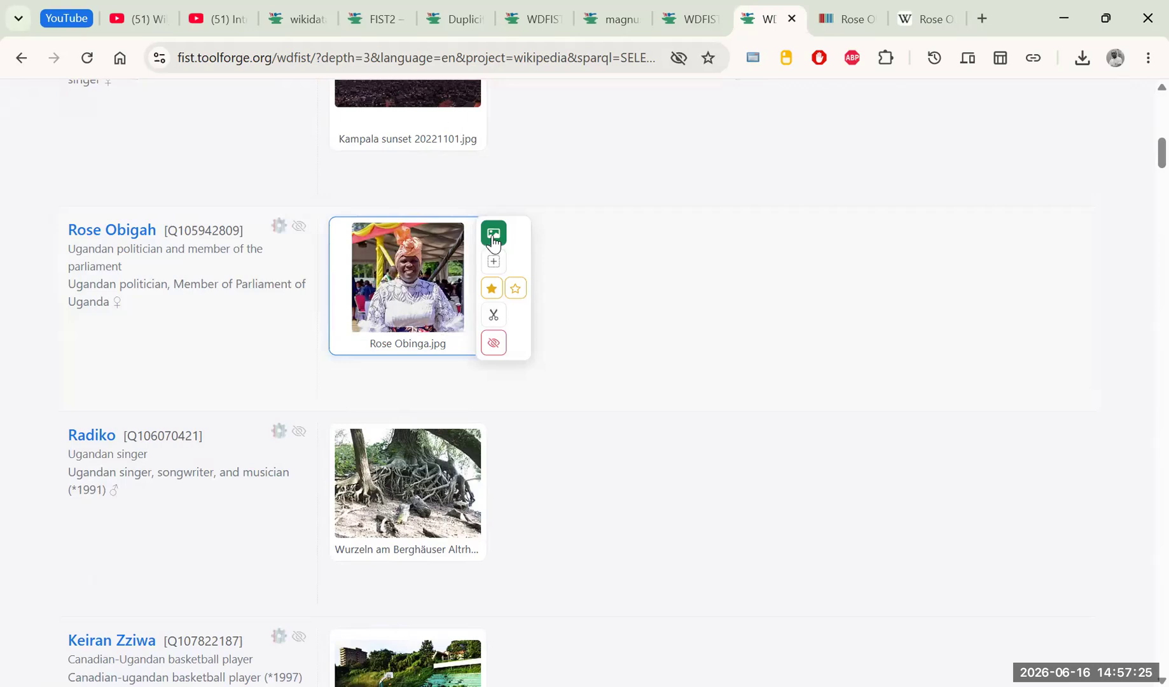
pyautogui.click(493, 237)
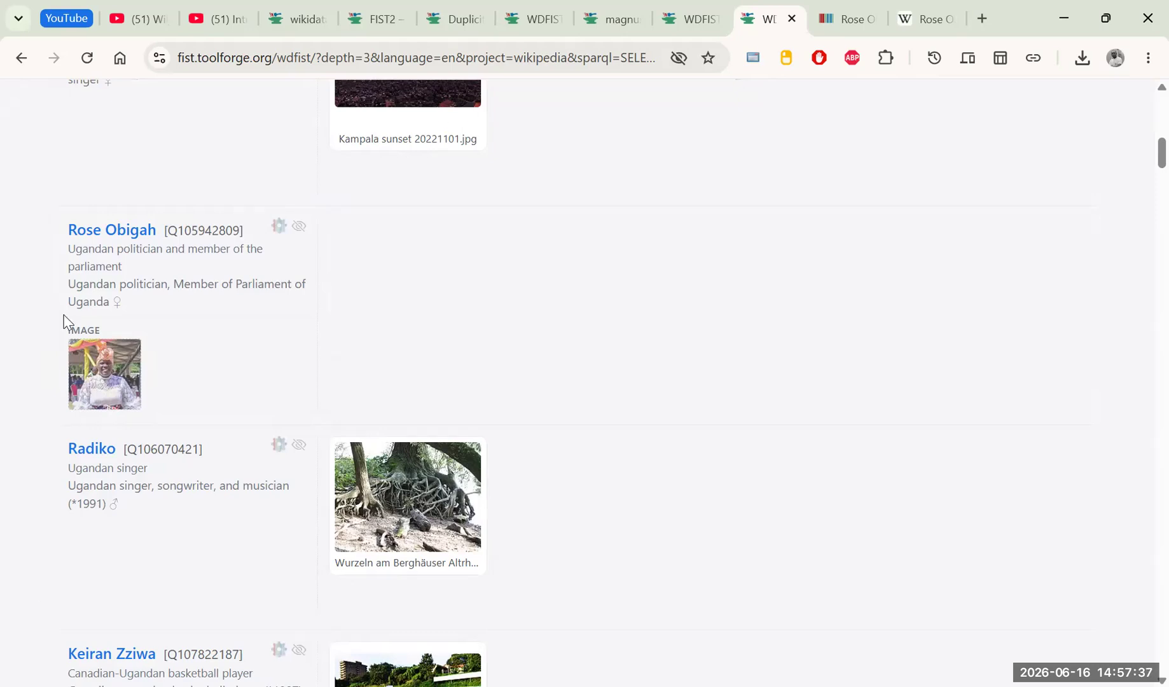
pyautogui.moveTo(104, 311); pyautogui.dragTo(104, 299)
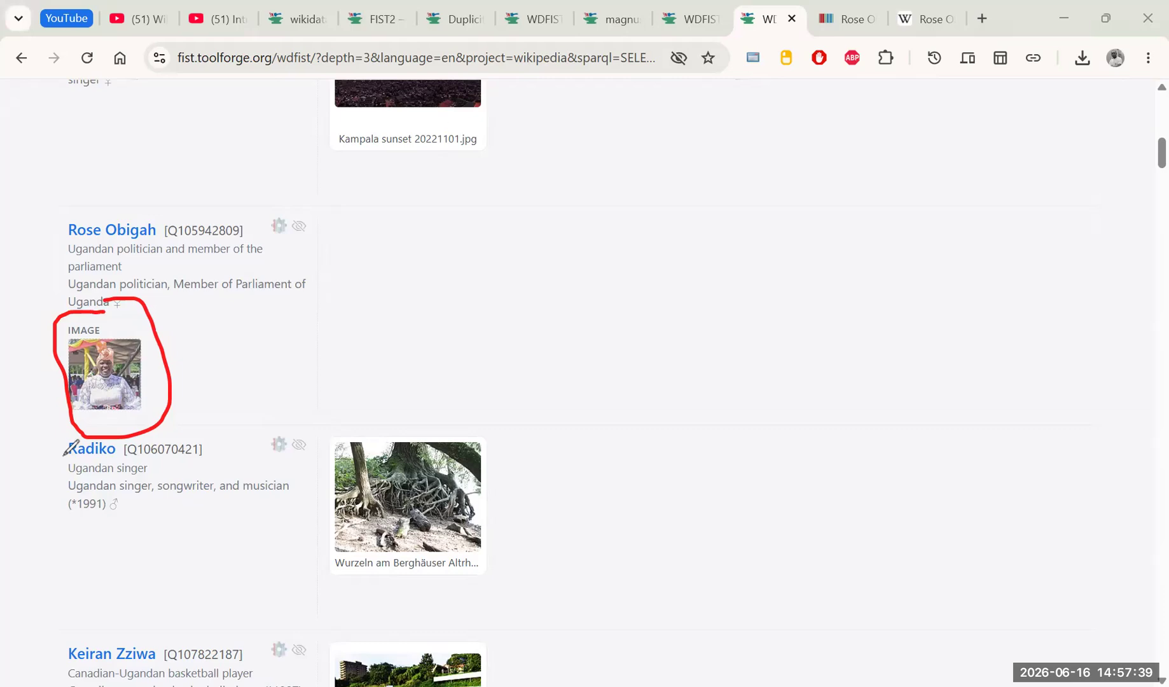
# Check the source and filter options behind the current WDFIST results, and return to the search form.
pyautogui.scroll(15, 355, 230)
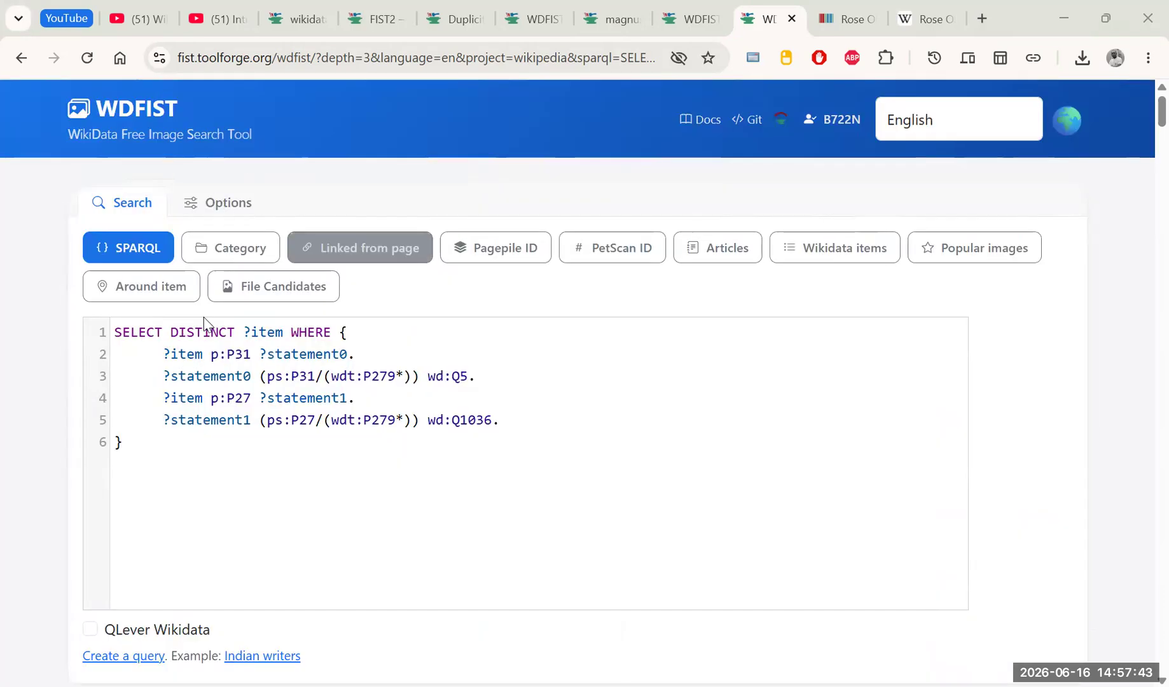
pyautogui.click(219, 204)
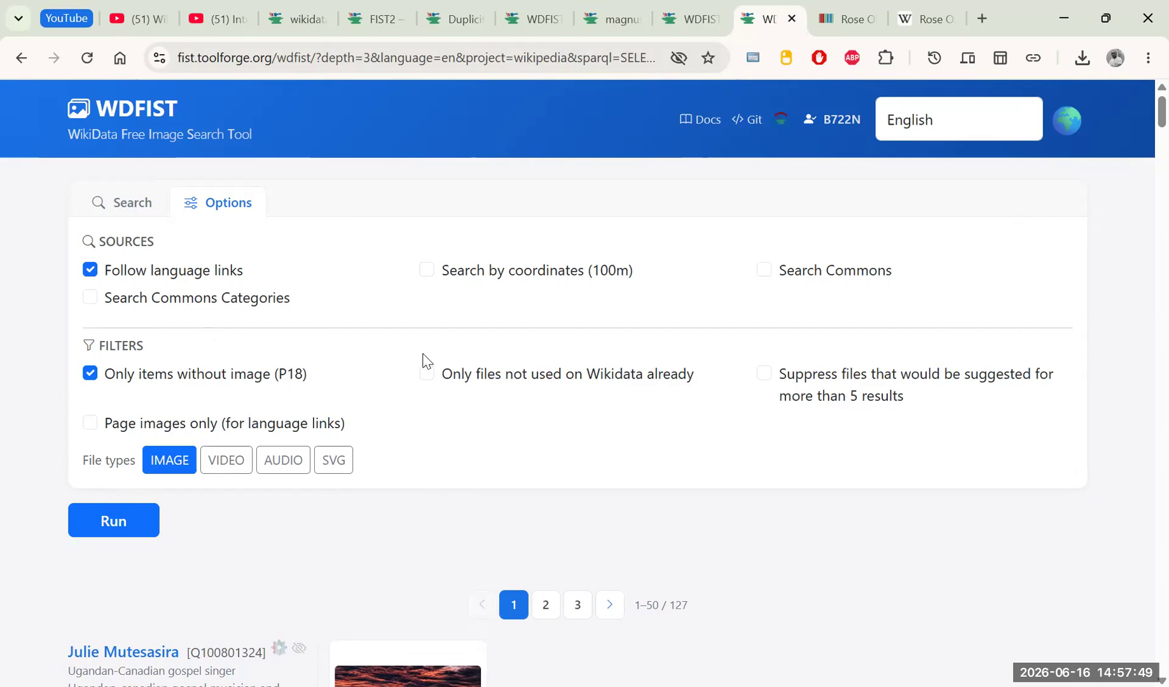
pyautogui.click(128, 202)
# Examine the remaining WDFIST candidates down to item Q110397072, judging whether each photo depicts its person.
pyautogui.scroll(-10, 230, 292)
pyautogui.scroll(-5, 299, 302)
pyautogui.scroll(7, 308, 303)
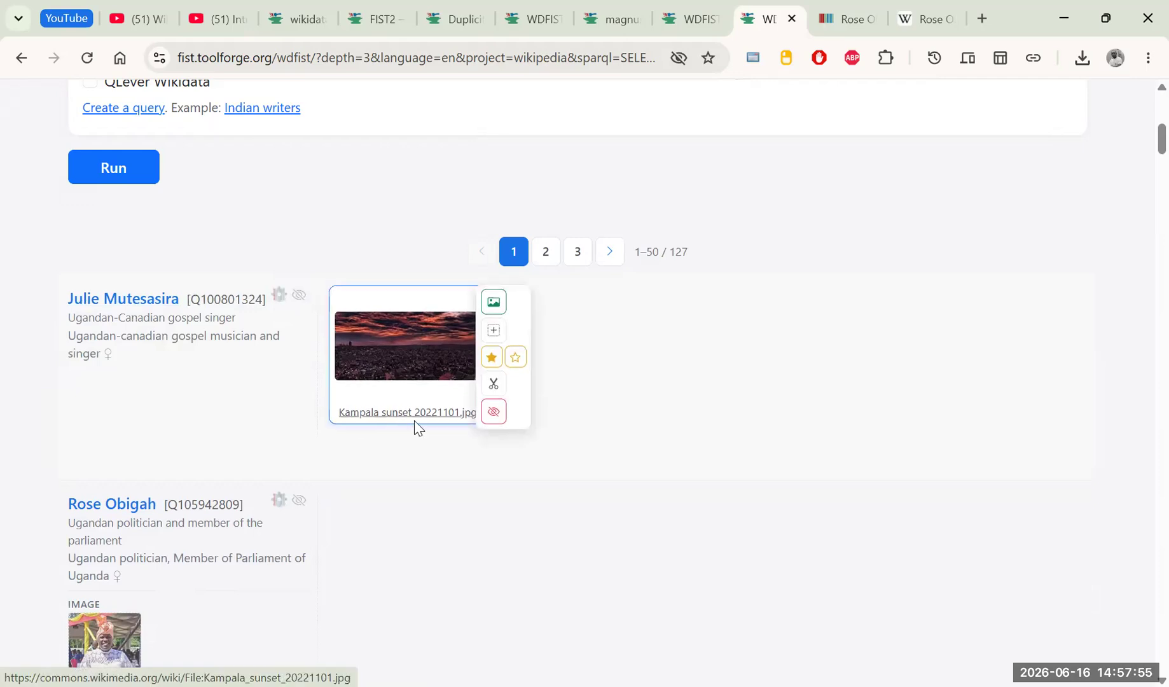
pyautogui.scroll(-6, 334, 305)
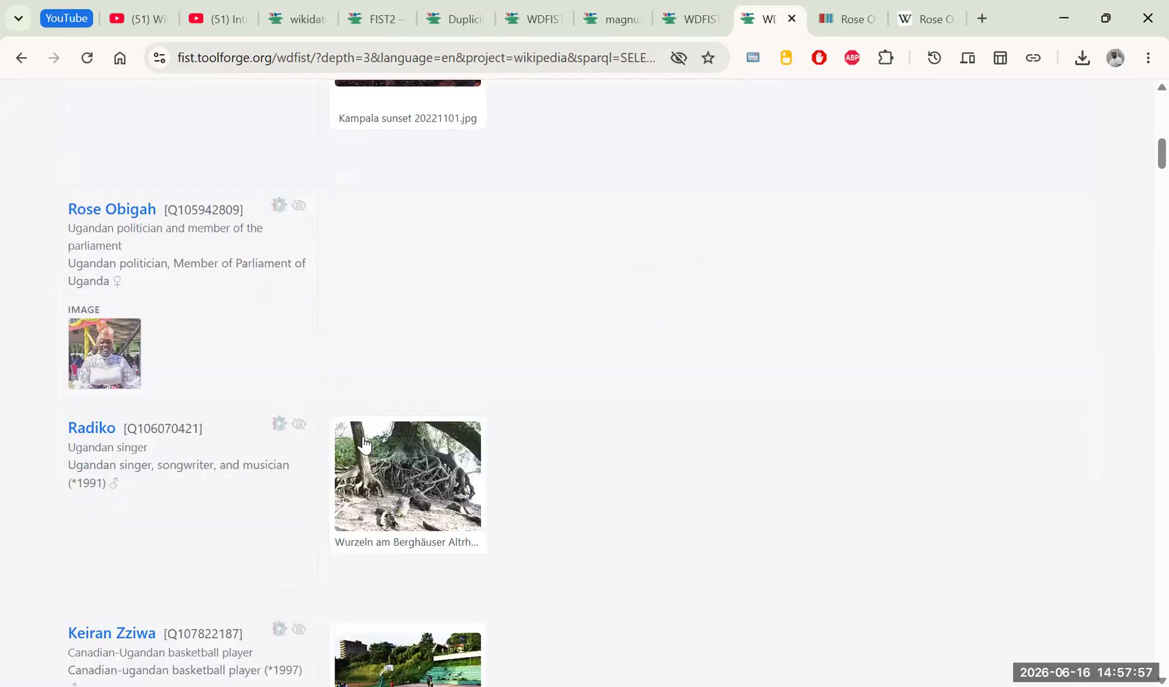
pyautogui.scroll(-2, 407, 299)
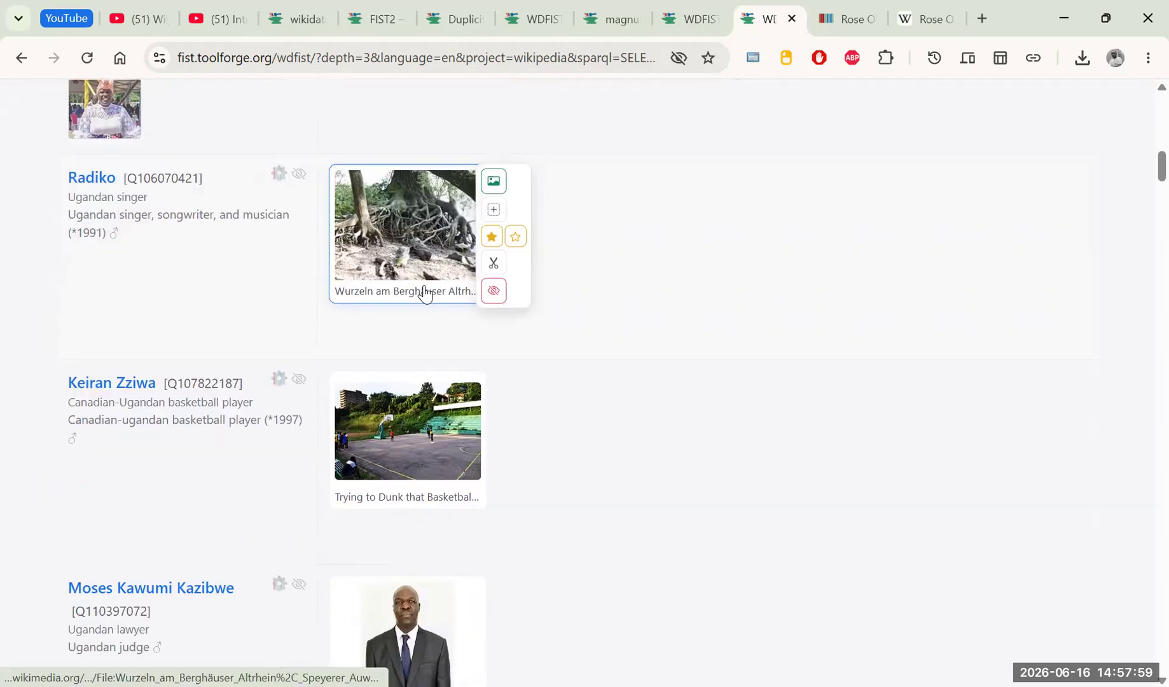
pyautogui.scroll(-2, 390, 367)
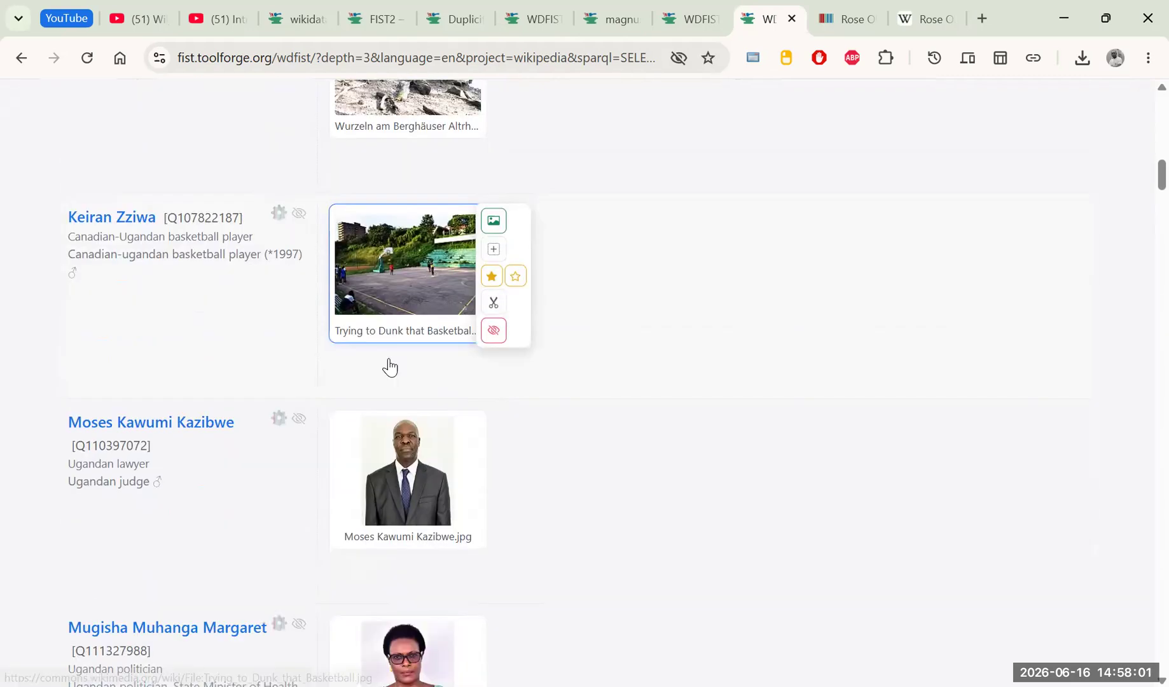
pyautogui.scroll(-2, 162, 347)
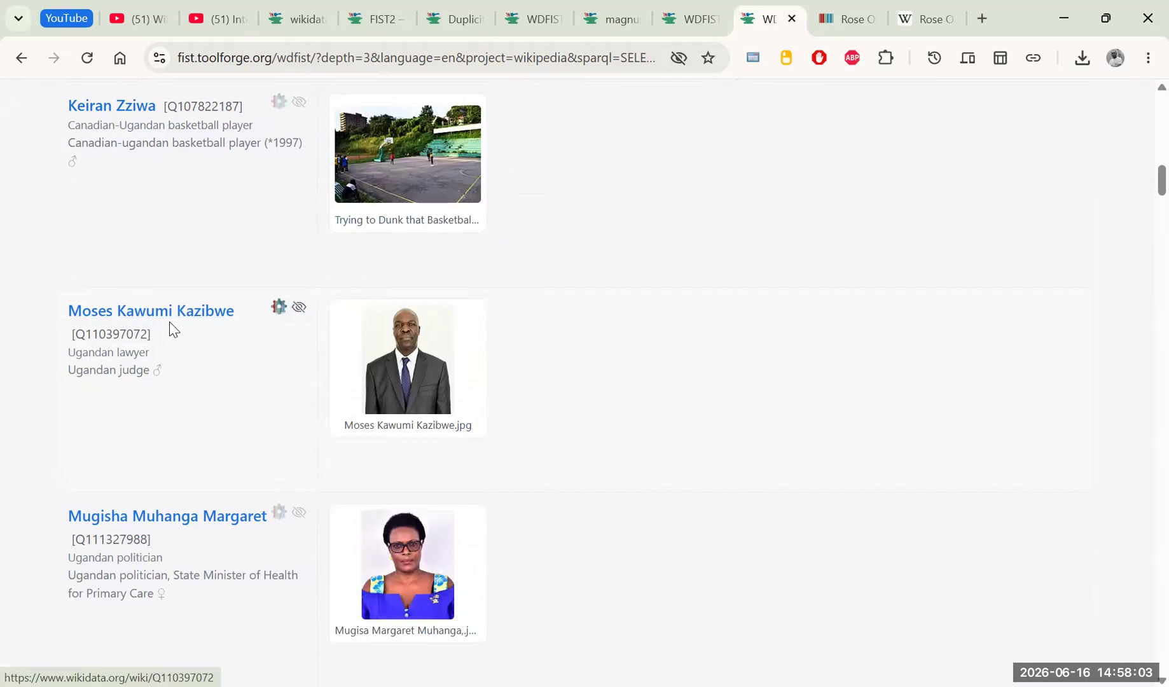
pyautogui.rightClick(173, 315)
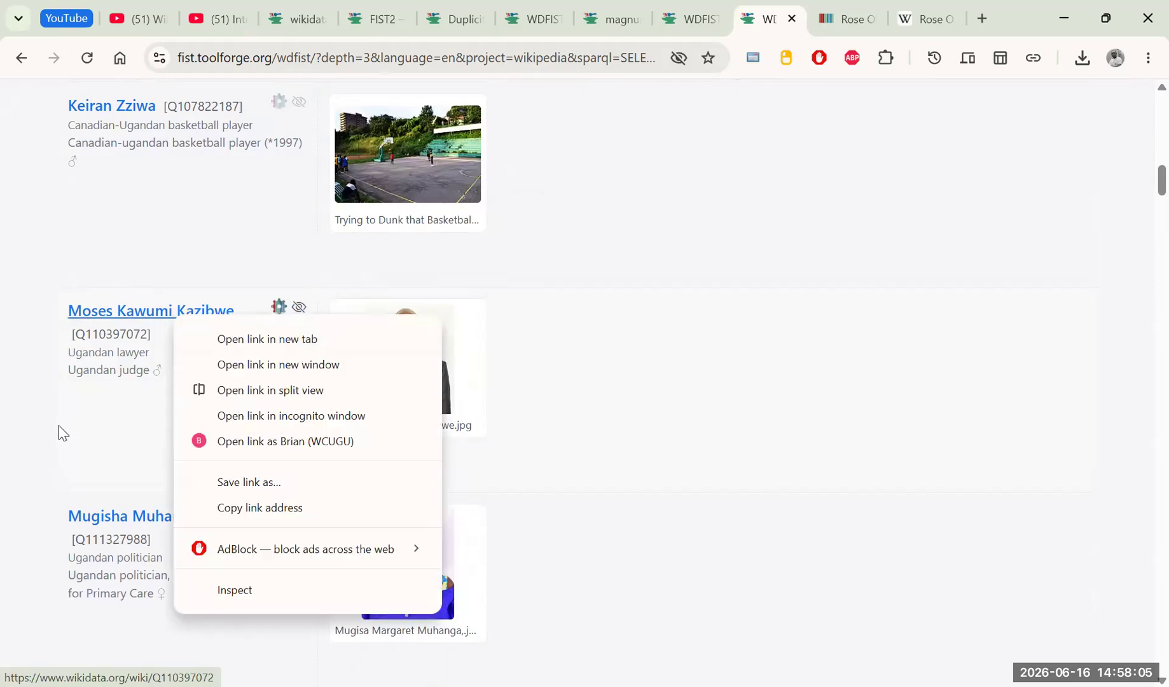
pyautogui.click(3, 420)
pyautogui.moveTo(443, 427)
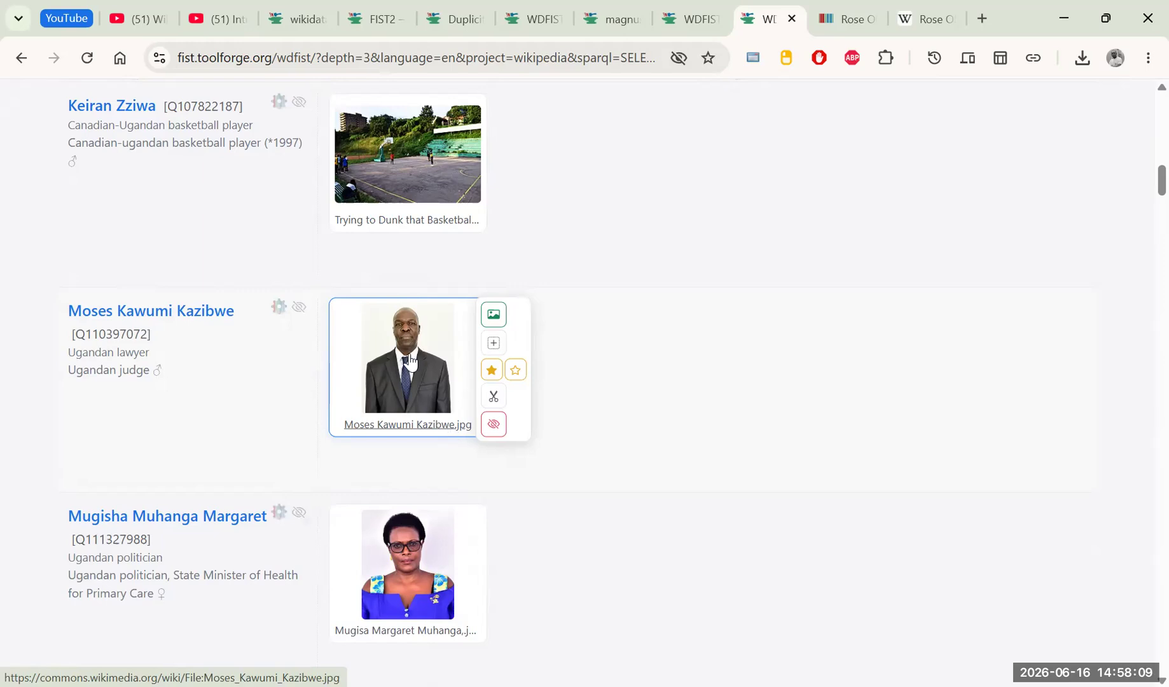
# Add the suggested candidate photo in WDFIST as the image of item Q110397072.
pyautogui.click(494, 316)
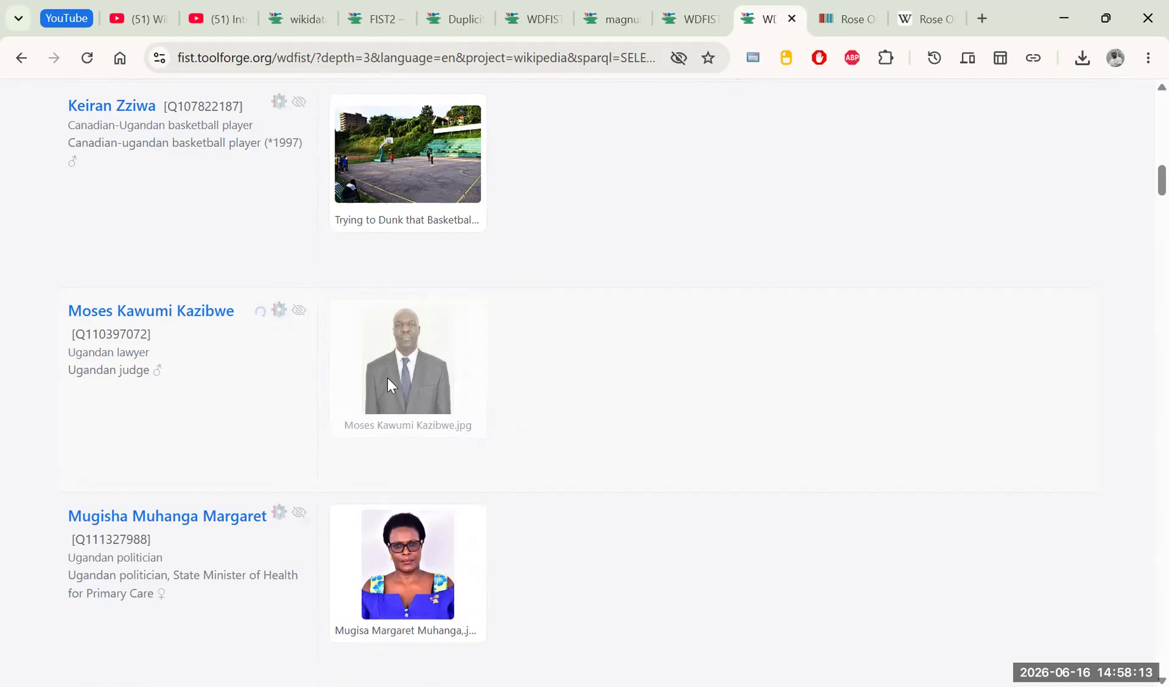
pyautogui.scroll(-3, 405, 343)
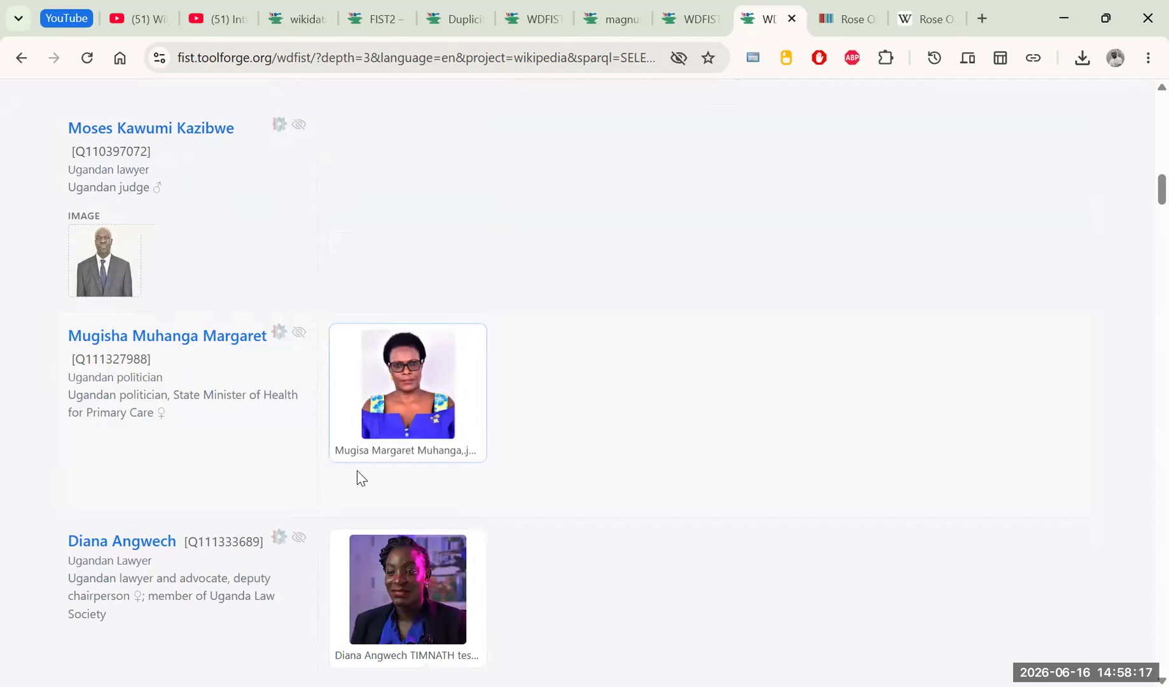
# Open the Commons page of the photo suggested for item Q111327988 and examine its description, licence and usage on other wikis.
pyautogui.rightClick(385, 457)
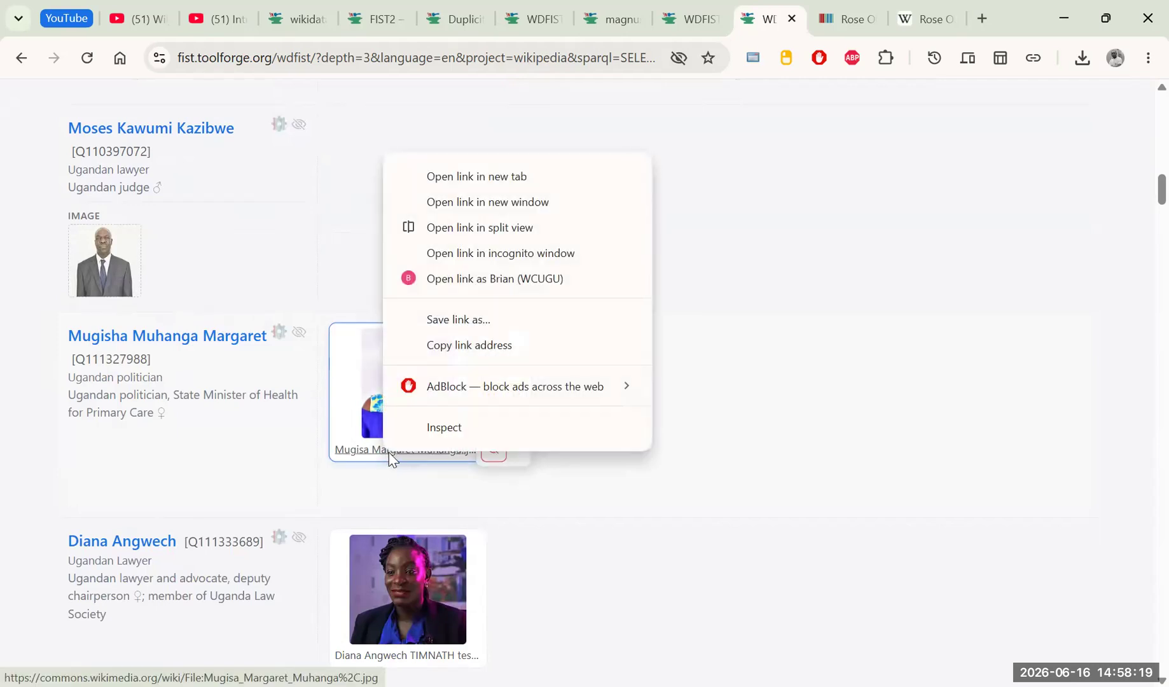
pyautogui.click(472, 179)
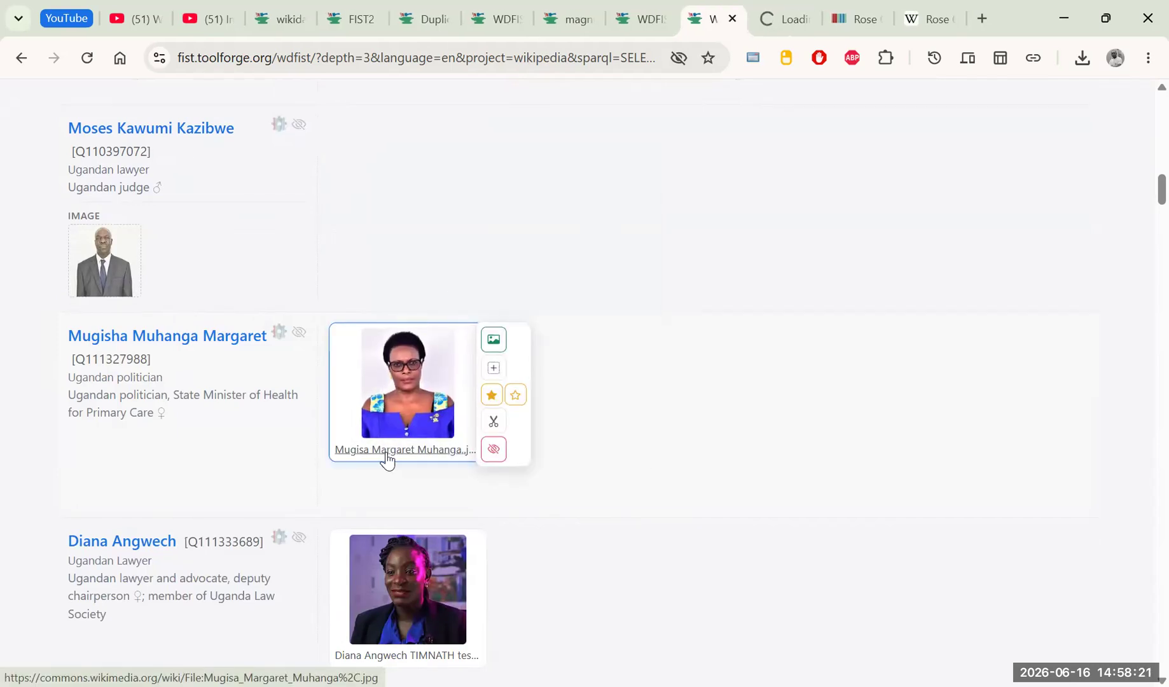
pyautogui.click(771, 14)
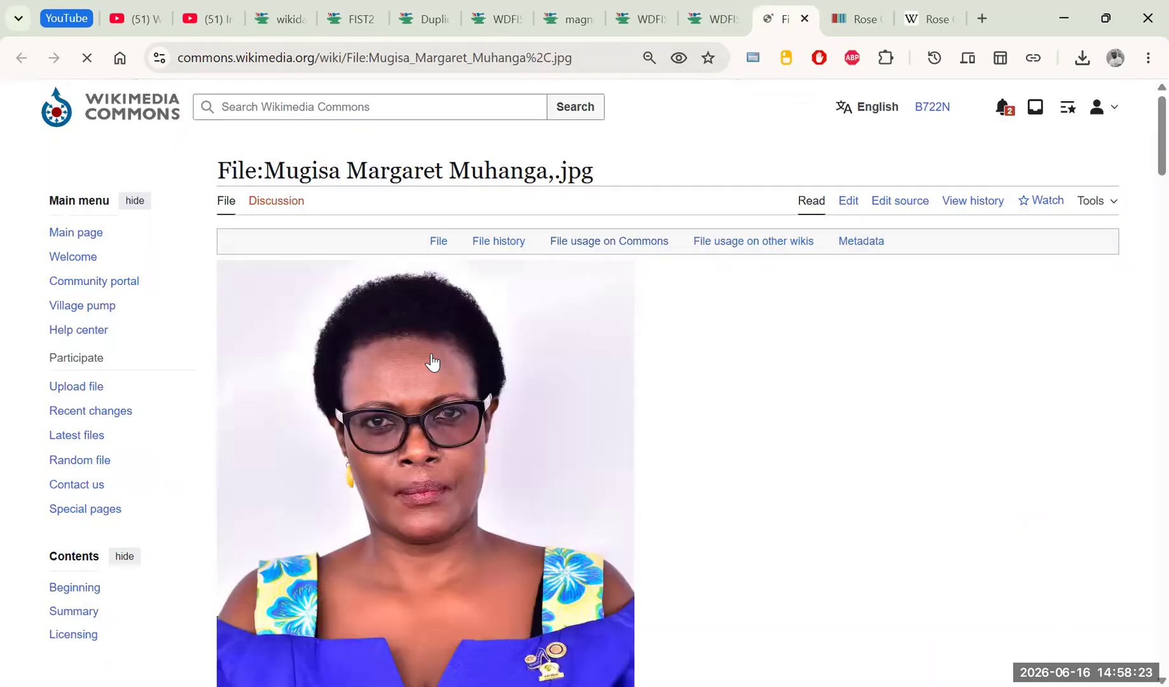
pyautogui.scroll(-6, 432, 356)
pyautogui.scroll(-2, 439, 344)
pyautogui.moveTo(656, 232); pyautogui.dragTo(549, 247)
pyautogui.click(549, 247)
pyautogui.scroll(3, 405, 394)
pyautogui.moveTo(426, 375); pyautogui.dragTo(770, 392)
pyautogui.scroll(1, 636, 394)
pyautogui.click(519, 401)
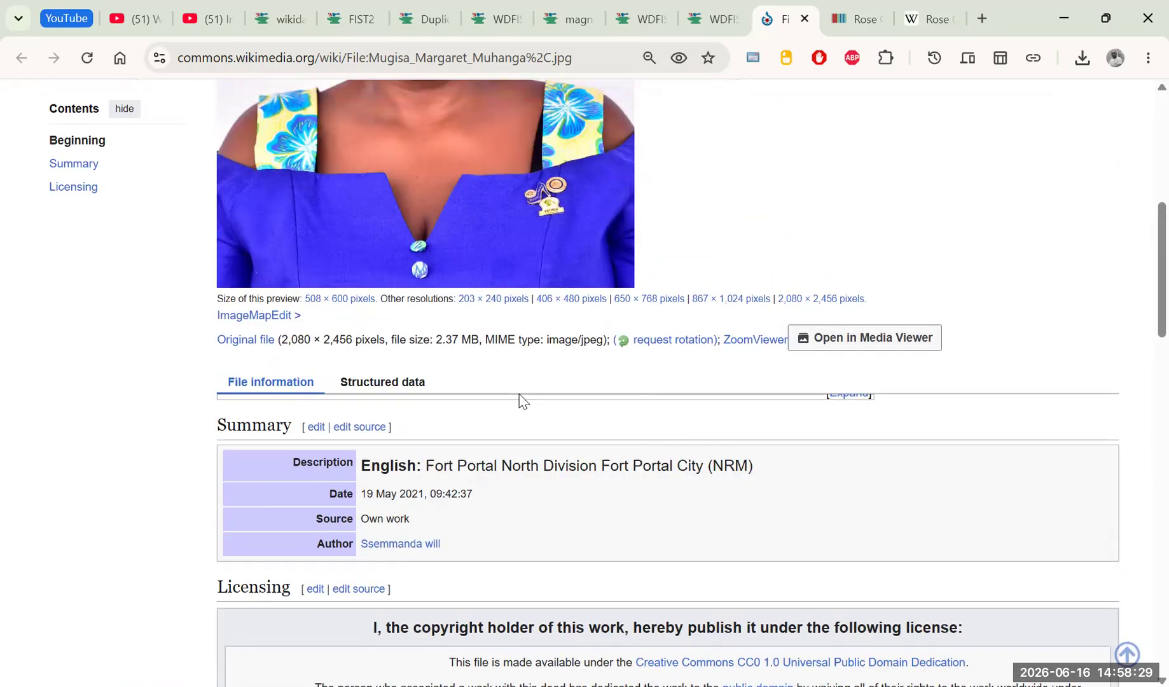
pyautogui.scroll(6, 520, 395)
pyautogui.scroll(-10, 427, 307)
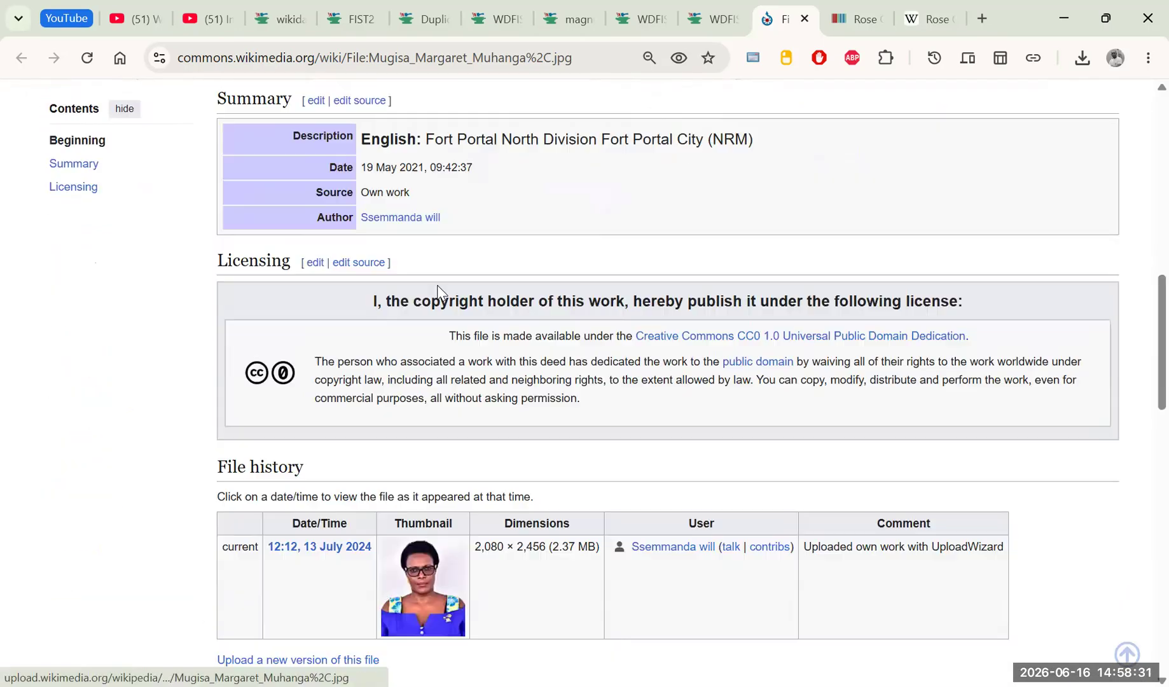
pyautogui.scroll(-10, 437, 285)
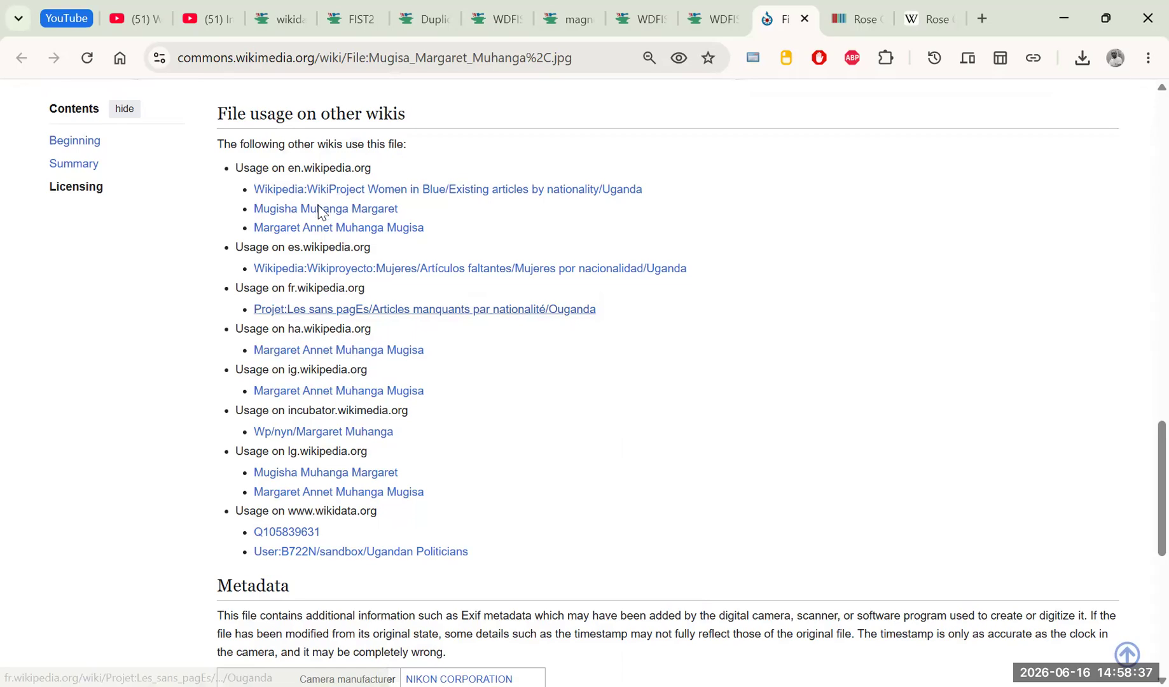
# View the English Wikipedia article that uses the file and examine its merge notice, title and infobox photo.
pyautogui.click(785, 21)
pyautogui.scroll(-6, 676, 317)
pyautogui.scroll(5, 674, 317)
pyautogui.moveTo(505, 264); pyautogui.dragTo(689, 266)
pyautogui.scroll(-5, 693, 273)
pyautogui.scroll(4, 693, 274)
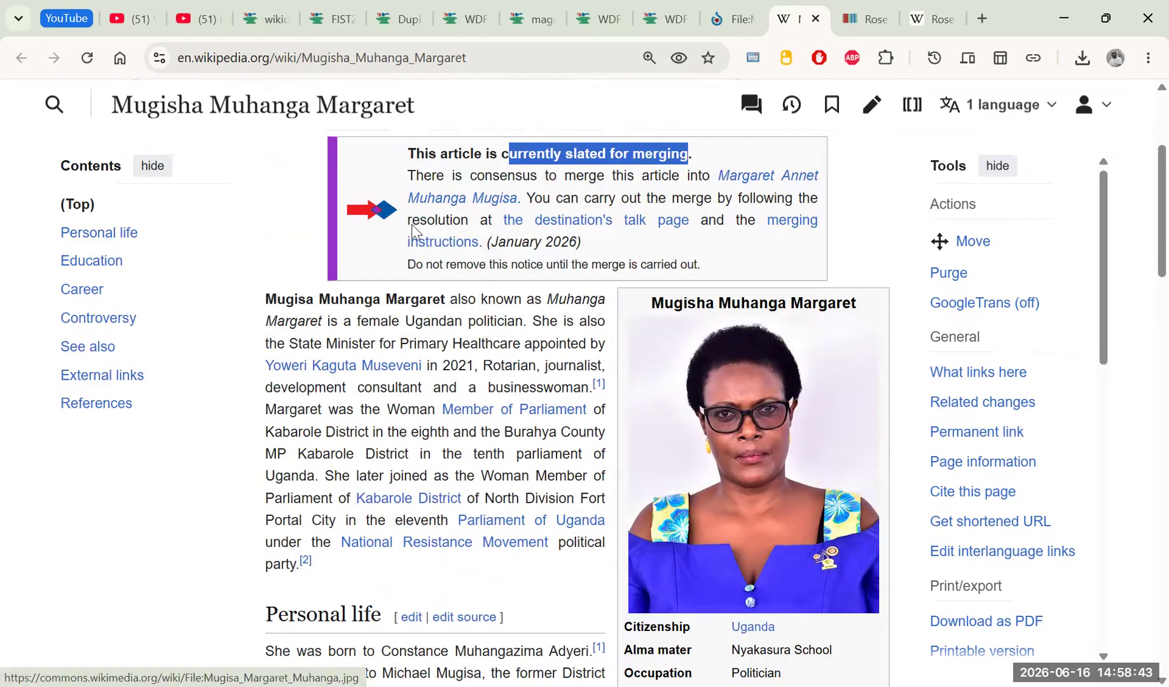
pyautogui.scroll(2, 464, 268)
pyautogui.click(585, 262)
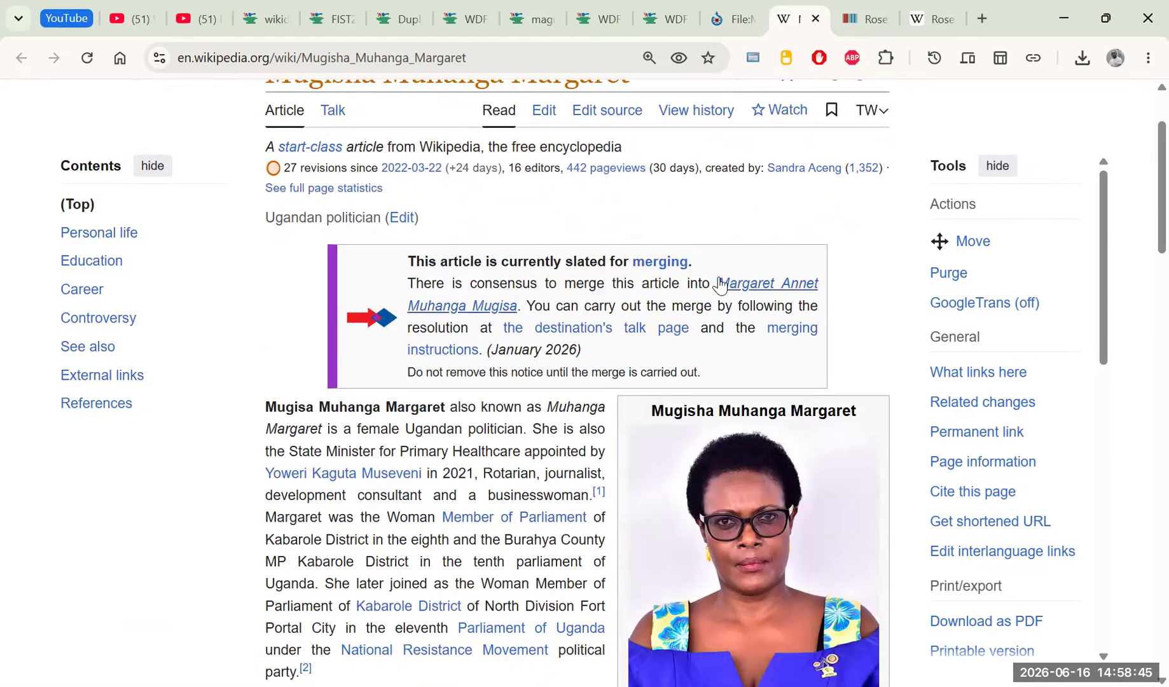
pyautogui.moveTo(723, 289); pyautogui.dragTo(462, 201)
pyautogui.scroll(2, 464, 194)
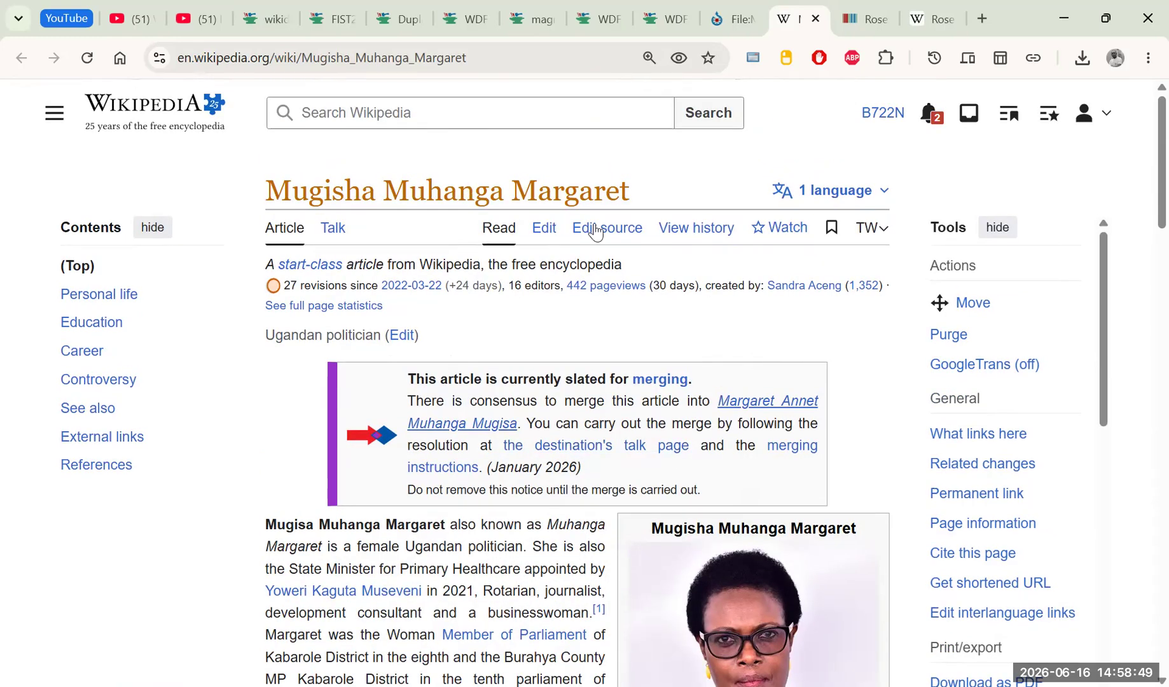
pyautogui.moveTo(628, 191); pyautogui.dragTo(264, 190)
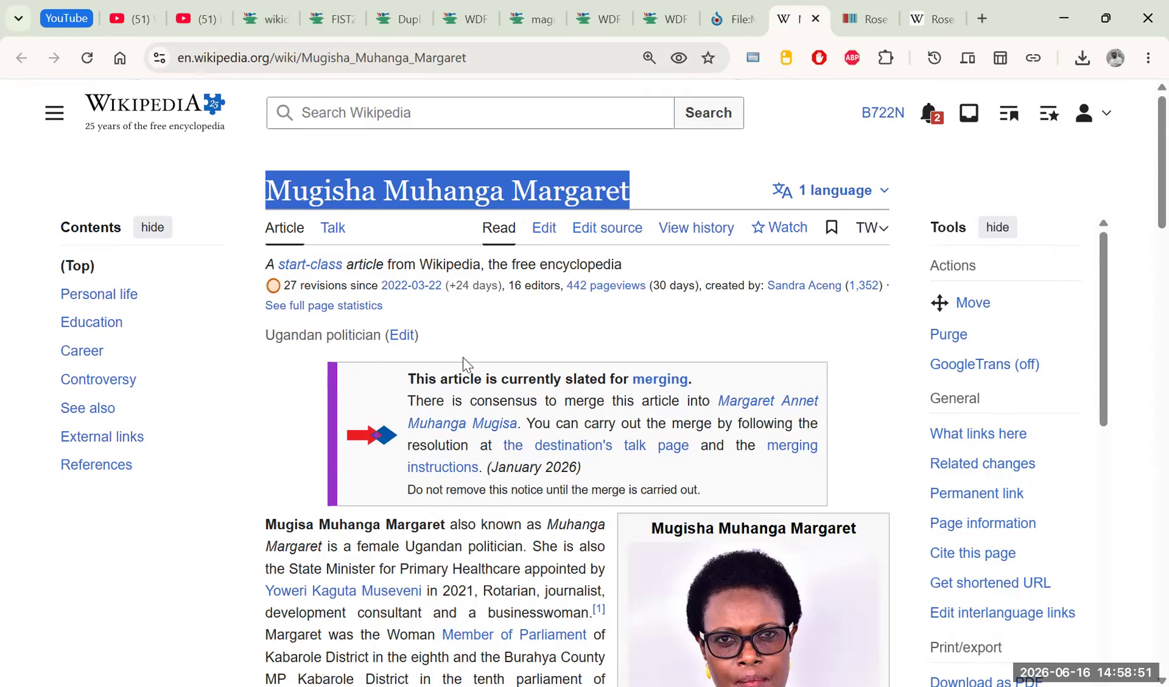
pyautogui.scroll(-4, 547, 407)
pyautogui.scroll(4, 548, 401)
pyautogui.scroll(-7, 535, 391)
pyautogui.scroll(5, 720, 284)
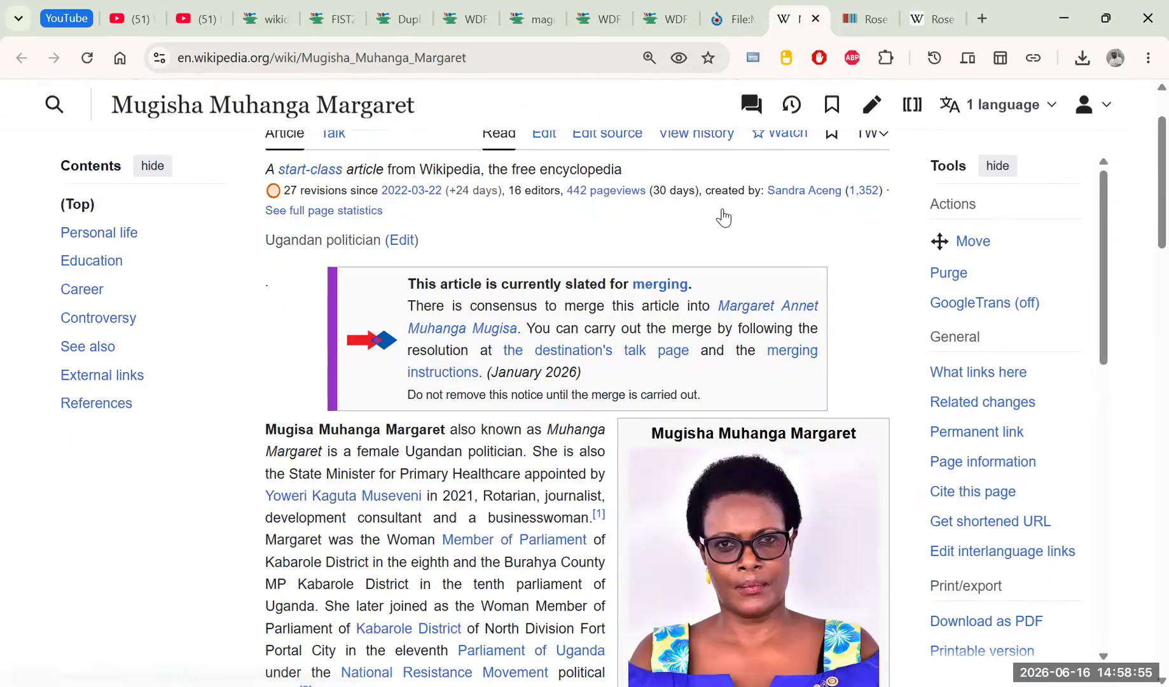
# Return to the WDFIST results and add the suggested photo as the image of item Q111327988.
pyautogui.click(725, 19)
pyautogui.scroll(6, 457, 359)
pyautogui.click(644, 29)
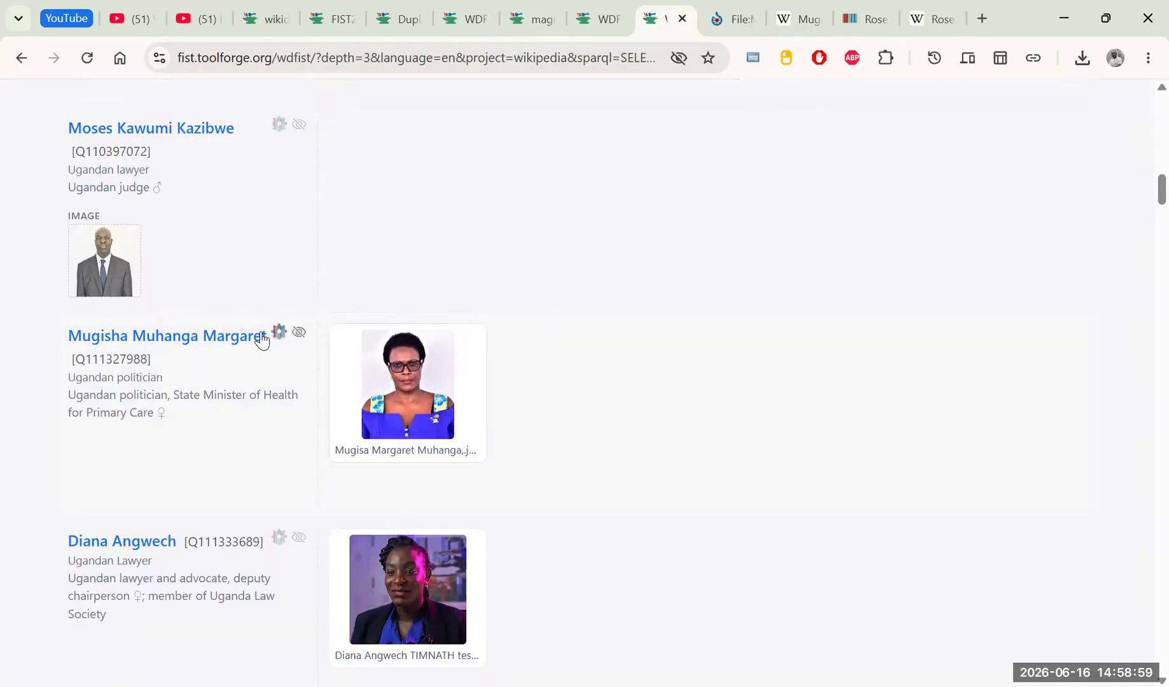
pyautogui.click(404, 364)
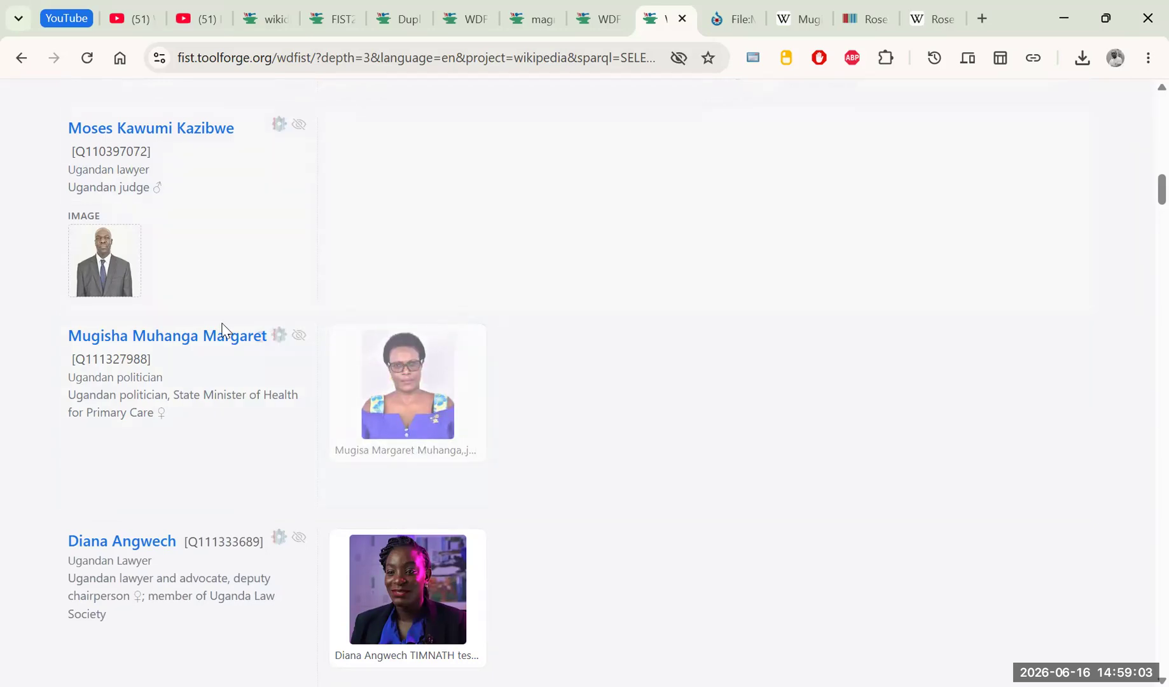
# Open Wikidata item Q111327988 in a new tab and check its image statement.
pyautogui.rightClick(210, 343)
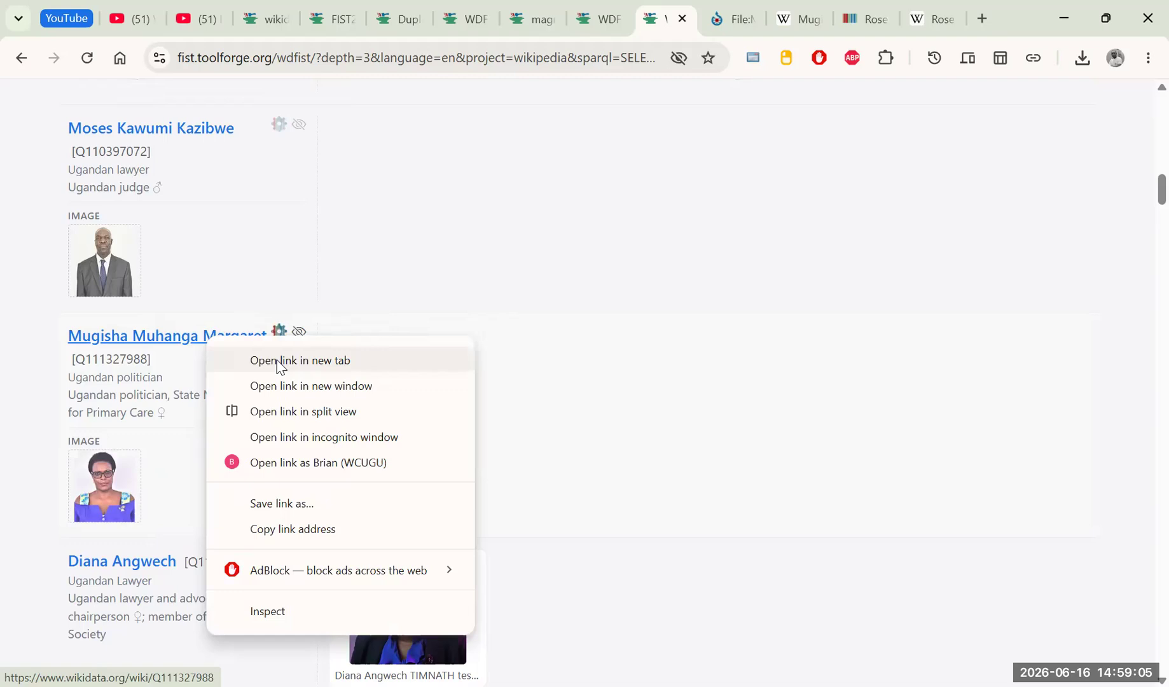
pyautogui.click(299, 359)
pyautogui.click(800, 19)
pyautogui.scroll(-12, 622, 244)
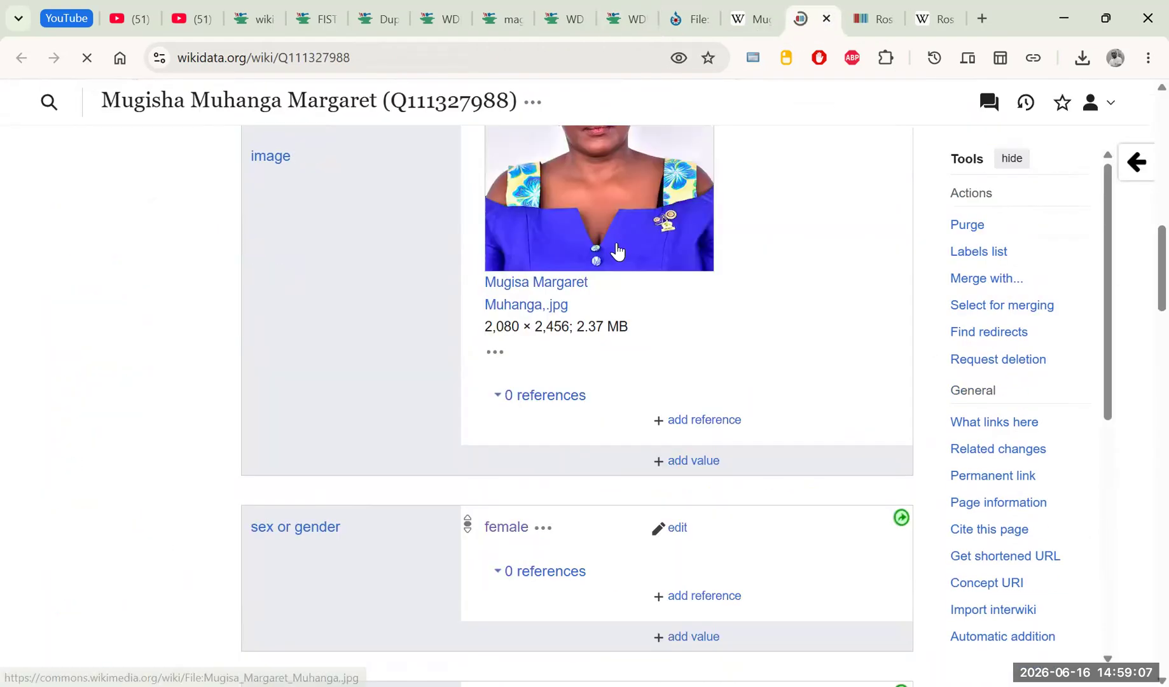
pyautogui.scroll(5, 699, 276)
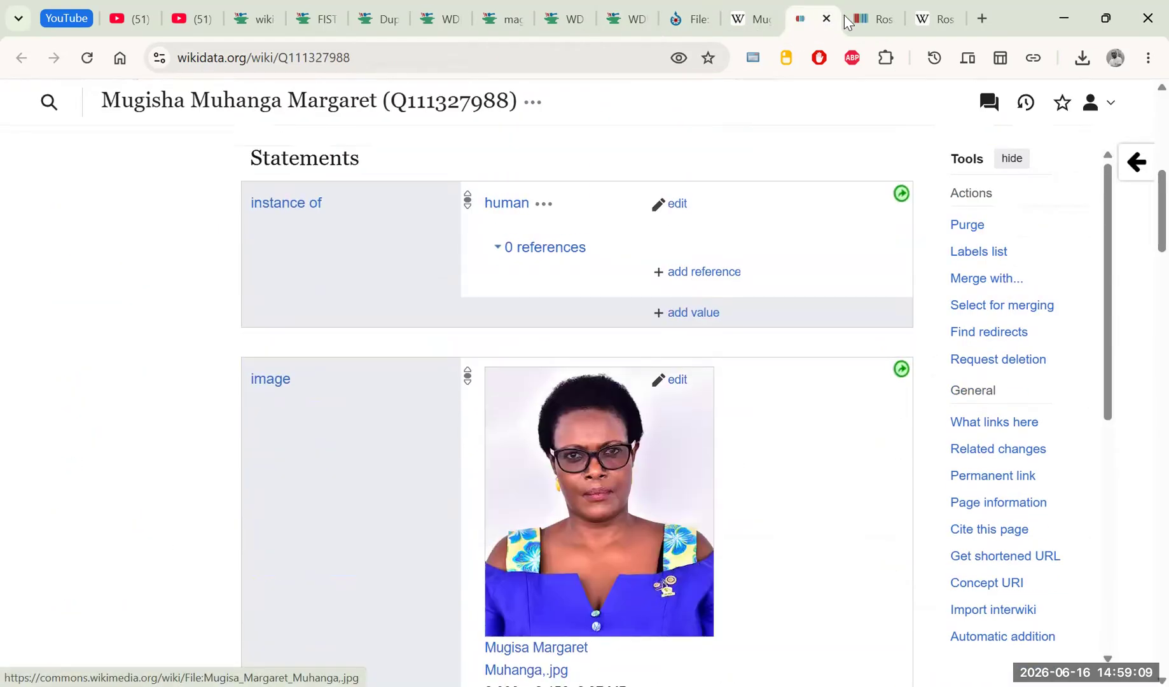
# Open the revision history of item Q111327988 and check the latest edit's image claim and tag.
pyautogui.hotkey('alt', 'shift', 'h')
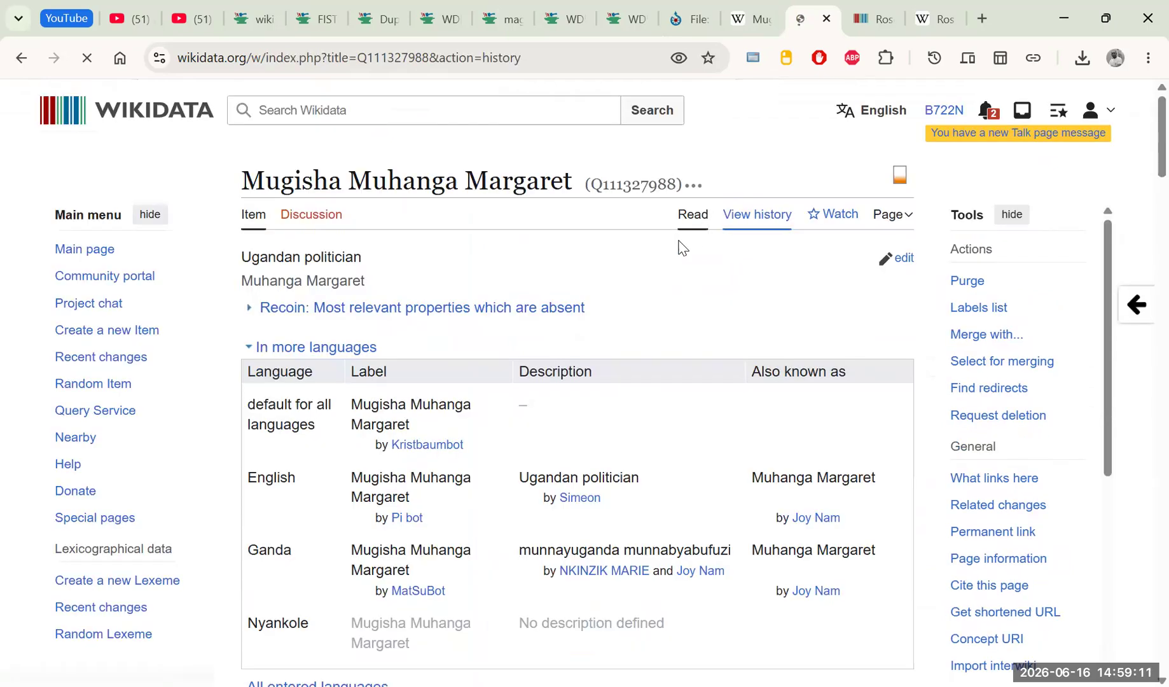
pyautogui.moveTo(615, 482); pyautogui.dragTo(267, 460)
pyautogui.click(470, 425)
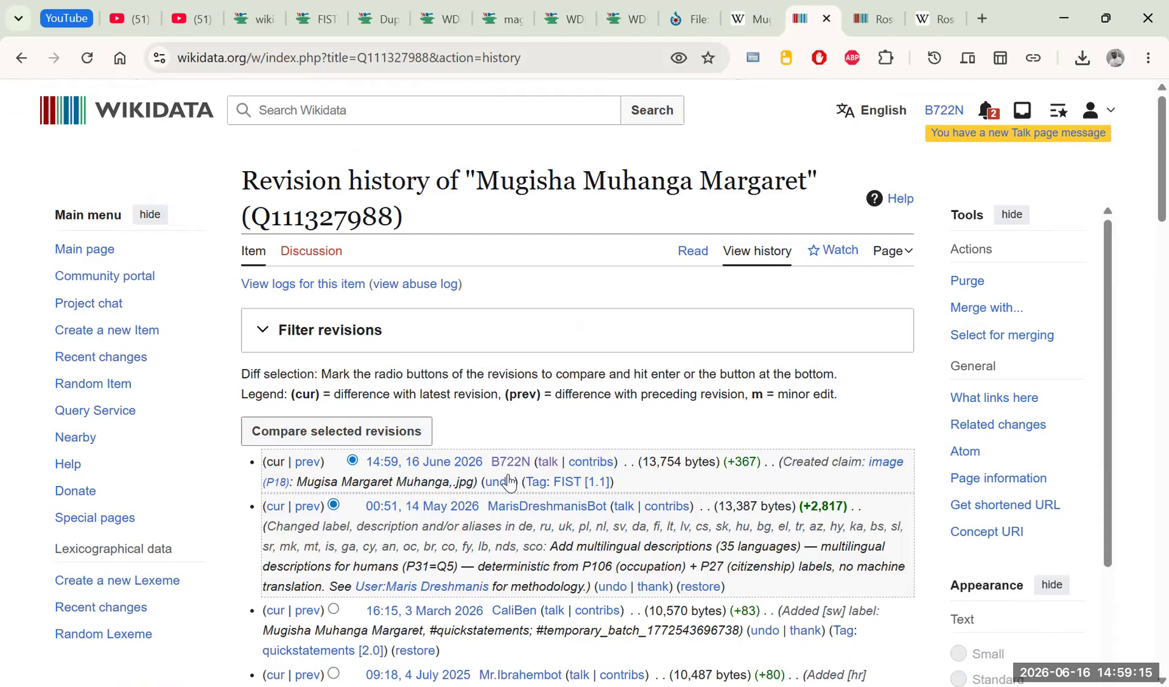
pyautogui.moveTo(525, 482); pyautogui.dragTo(609, 481)
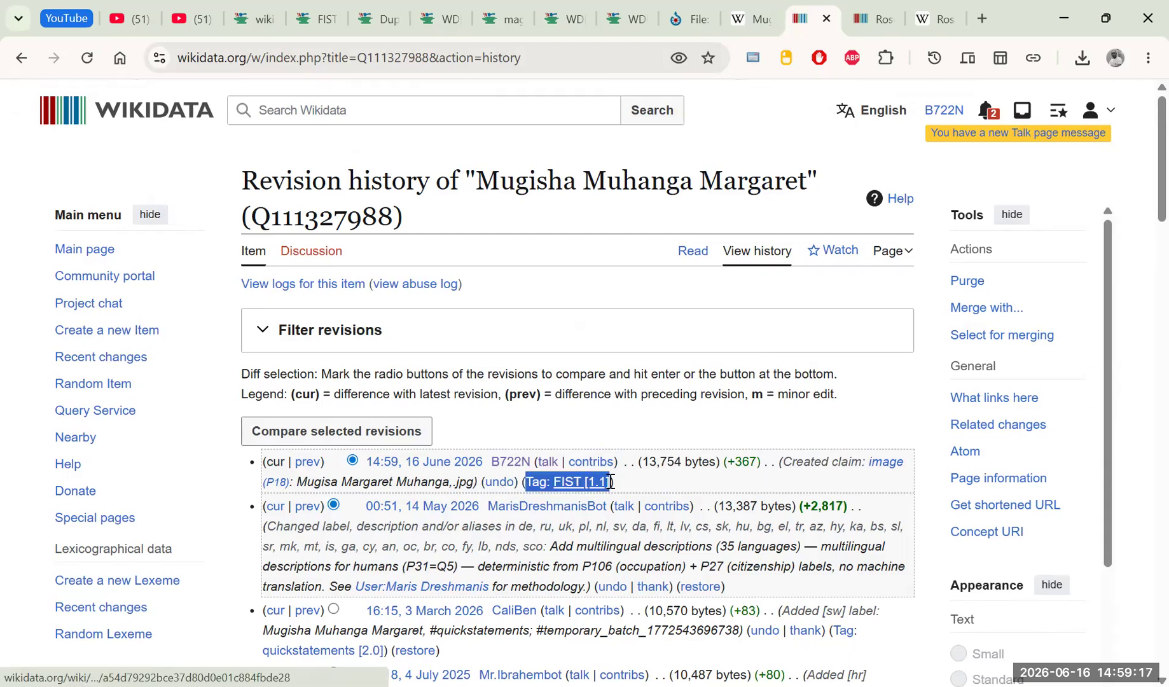
pyautogui.click(672, 474)
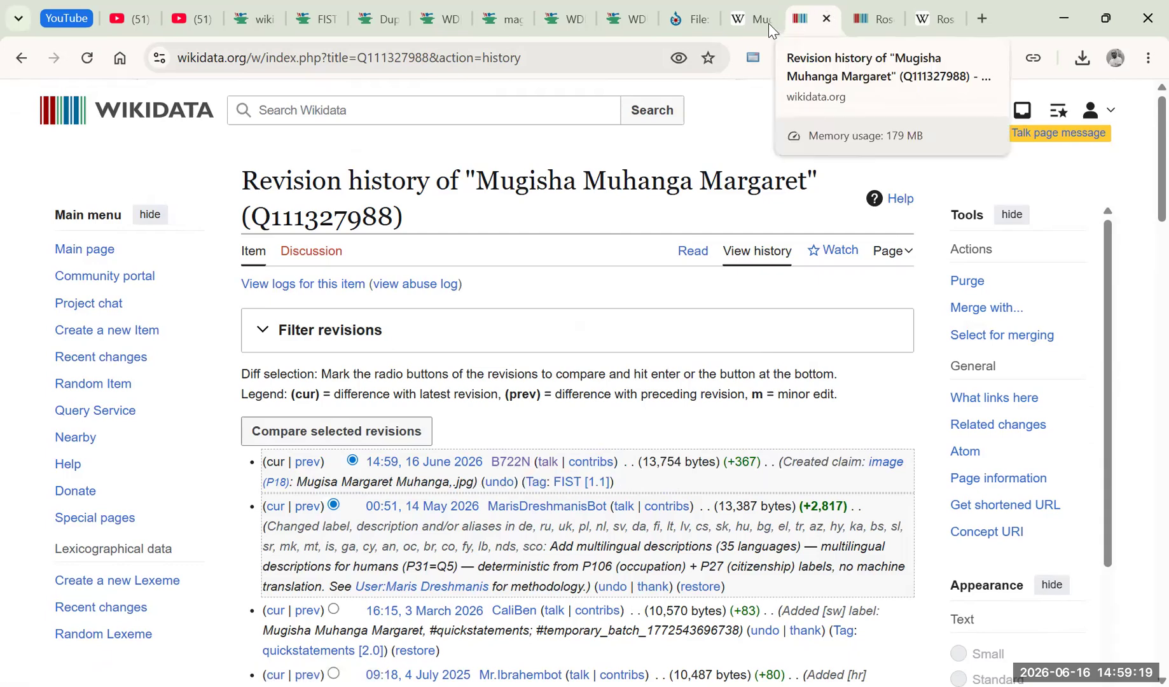
# Return to the WDFIST results and close all browser tabs that come after it.
pyautogui.click(627, 24)
pyautogui.rightClick(628, 23)
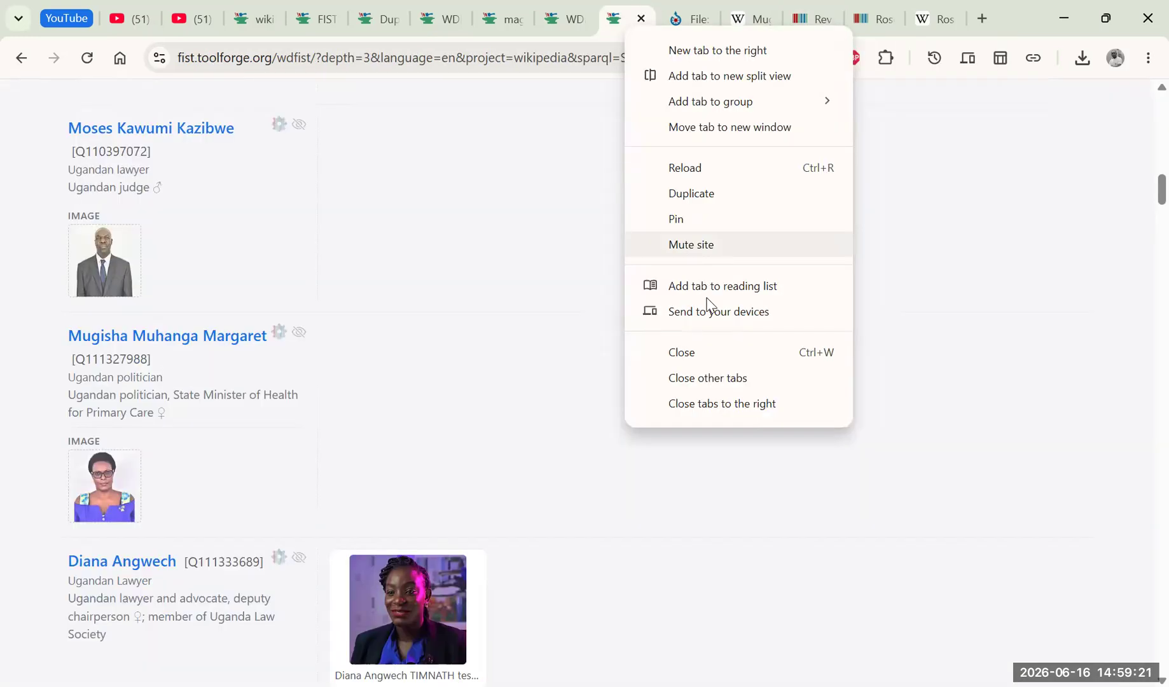
pyautogui.press('Escape')
# Check the description, source and licence of the photo suggested for item Q111333689 on its Commons page, and close that page.
pyautogui.scroll(-5, 384, 308)
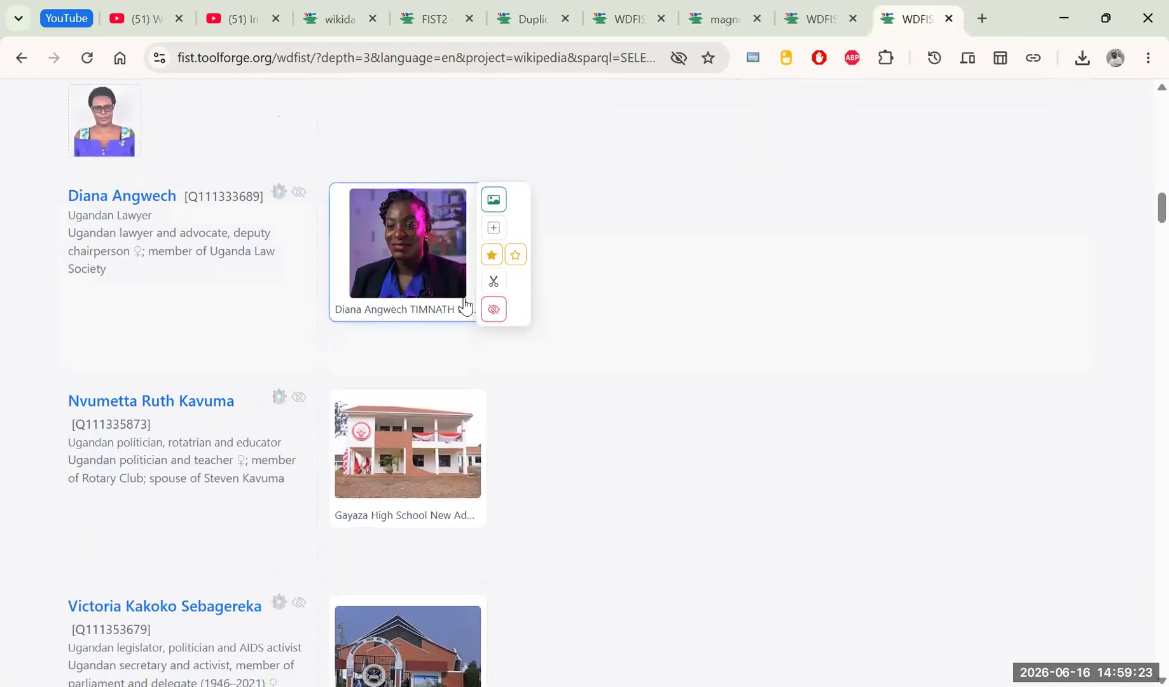
pyautogui.rightClick(419, 309)
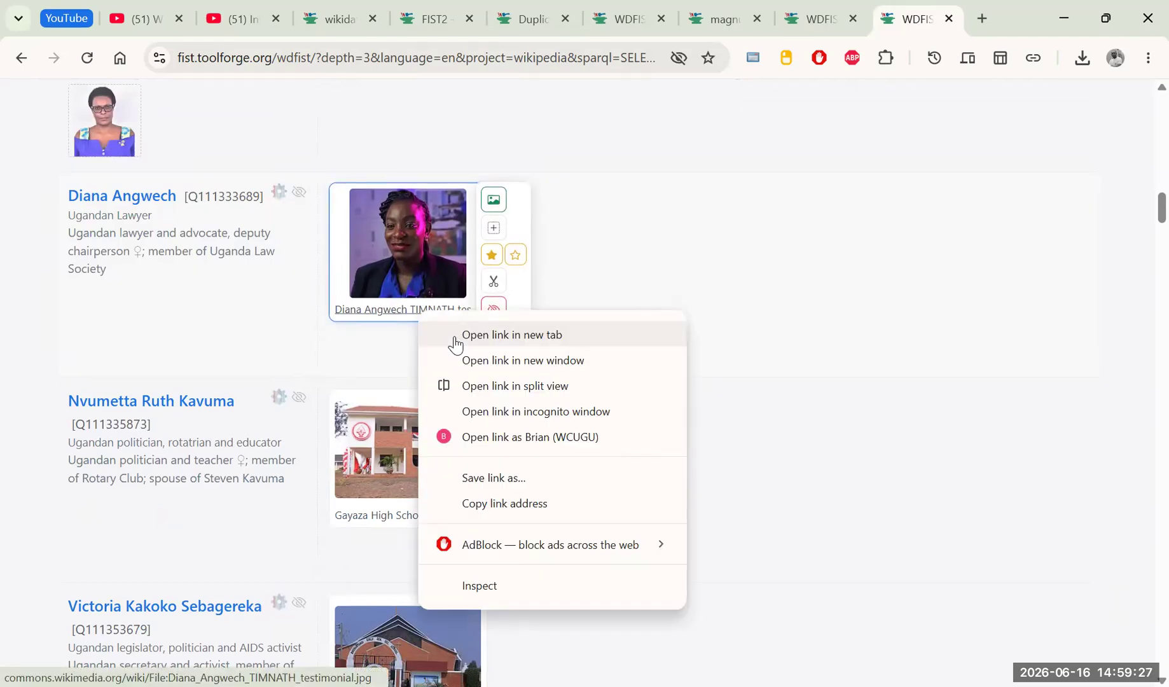
pyautogui.click(456, 338)
pyautogui.scroll(-5, 618, 342)
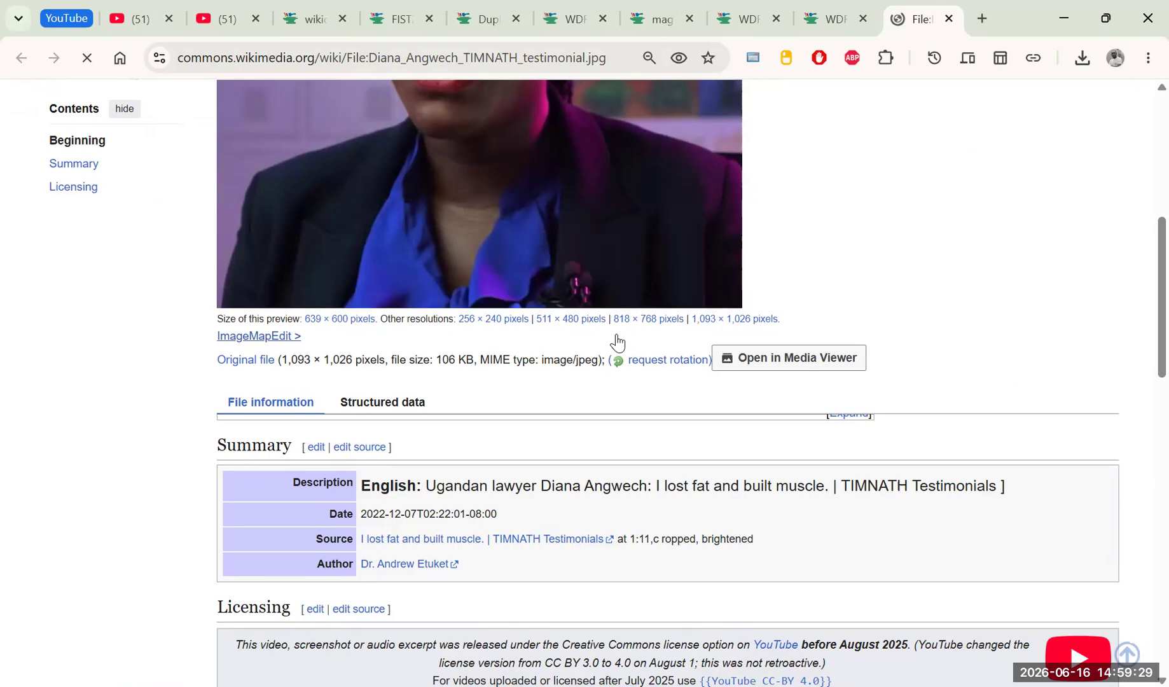
pyautogui.scroll(-8, 474, 394)
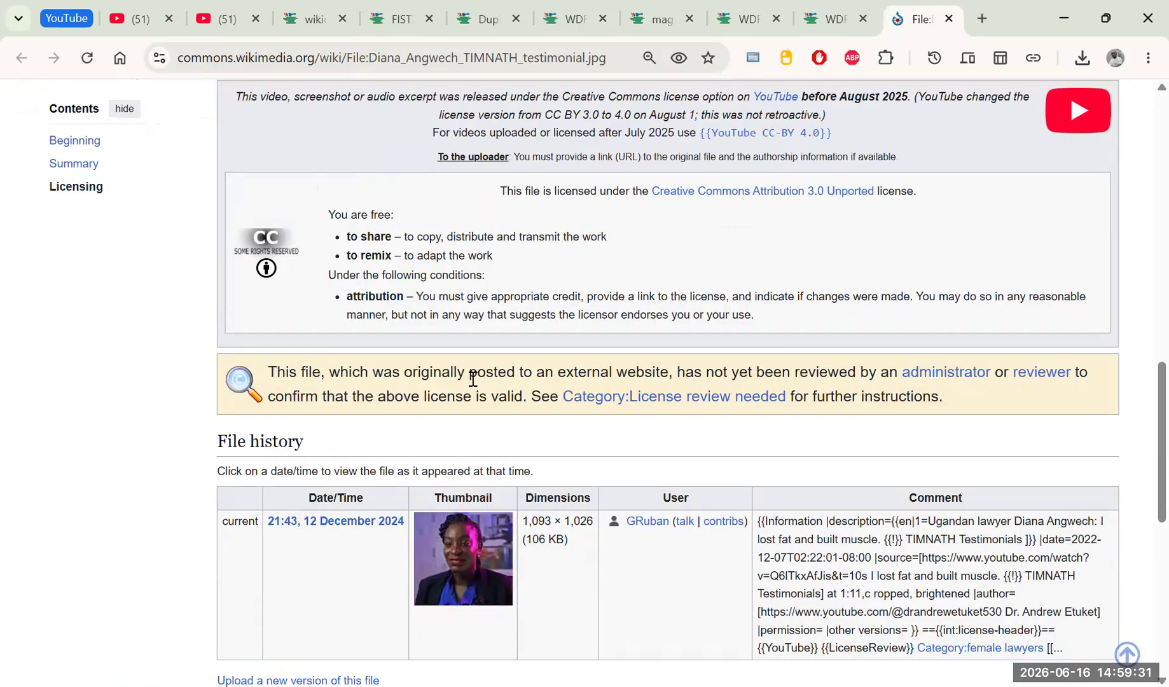
pyautogui.scroll(-9, 490, 378)
pyautogui.scroll(20, 587, 339)
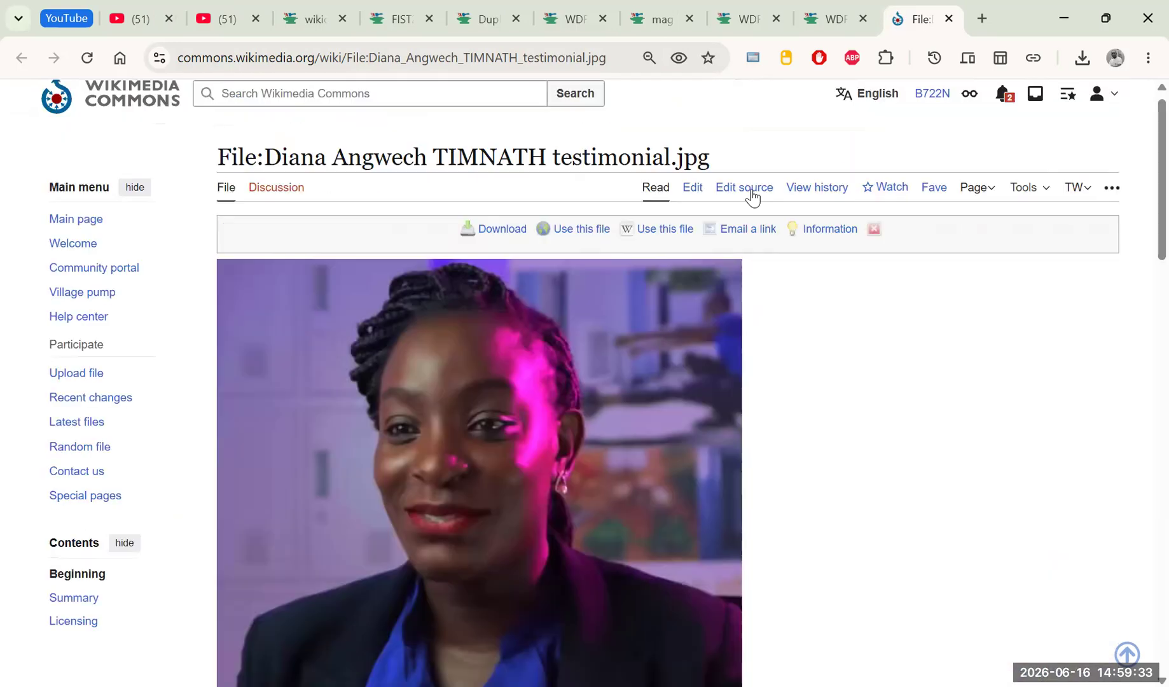
pyautogui.click(948, 19)
# Add the suggested candidate photo in WDFIST as the image of item Q111333689.
pyautogui.moveTo(443, 222)
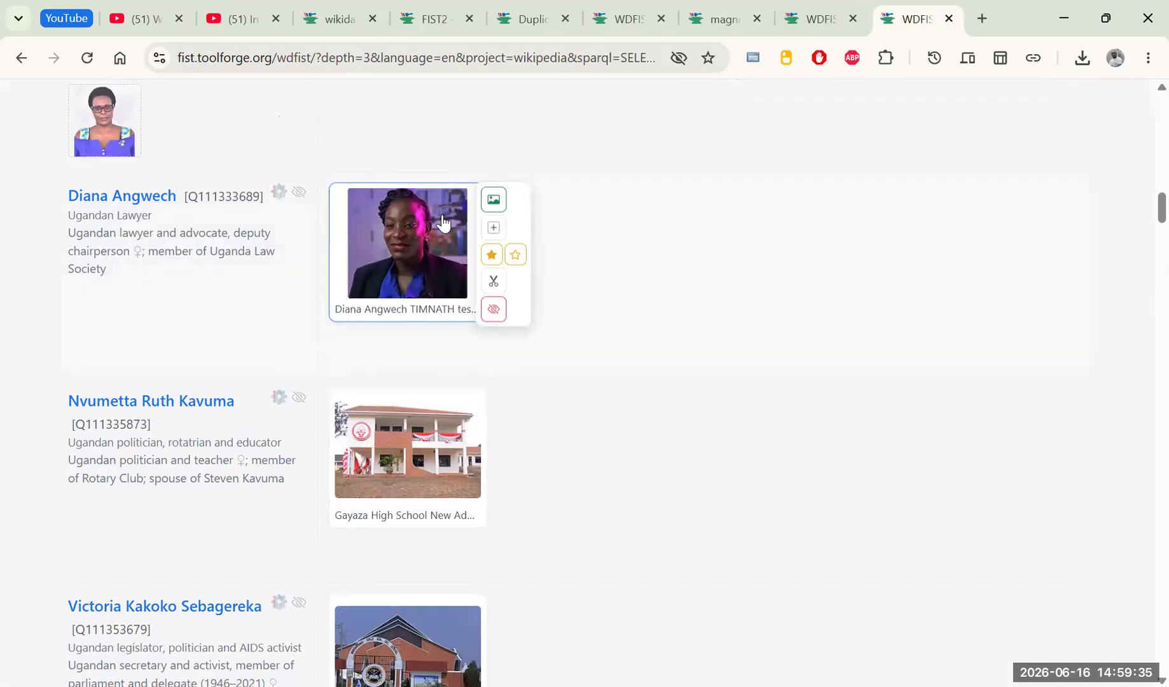
pyautogui.click(493, 199)
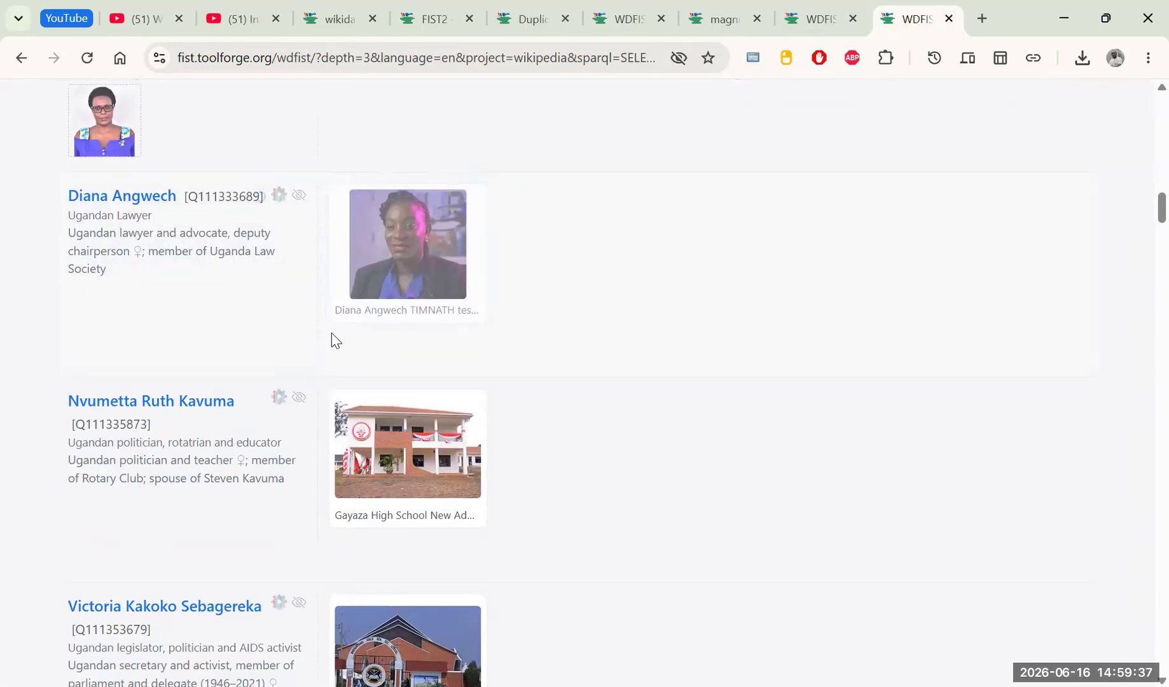
pyautogui.scroll(-1, 357, 414)
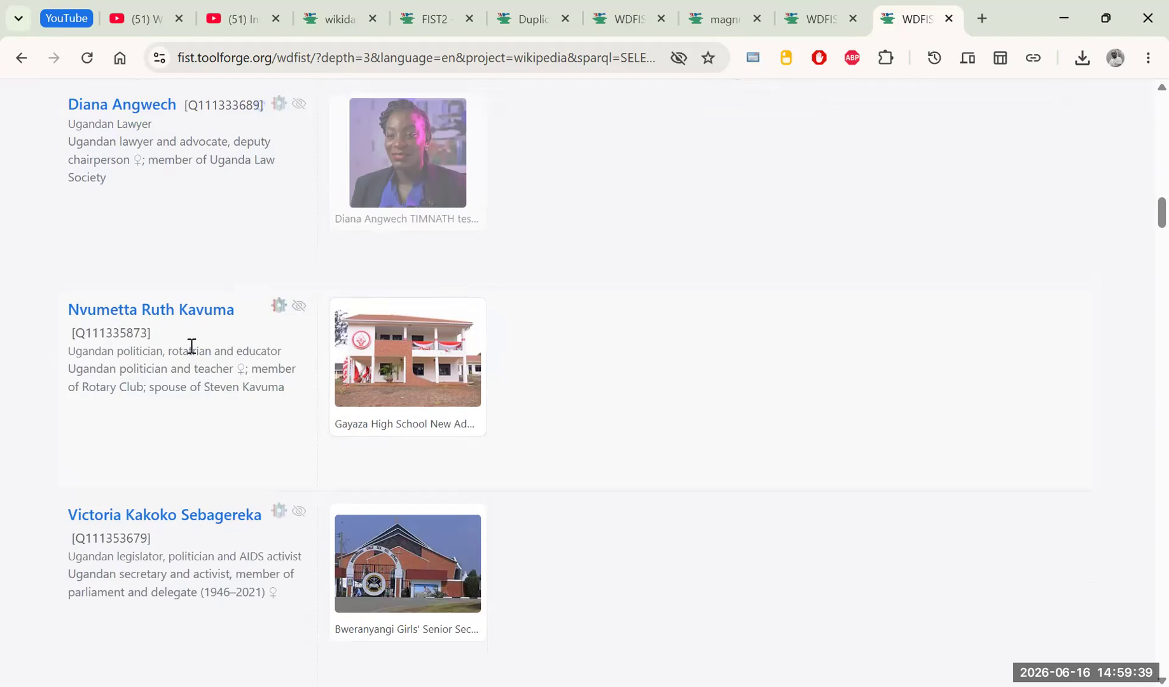
# Open the Commons page of Gayaza High School New Admin Block.jpg, suggested for item Q111335873, and check where the file is used.
pyautogui.moveTo(402, 372)
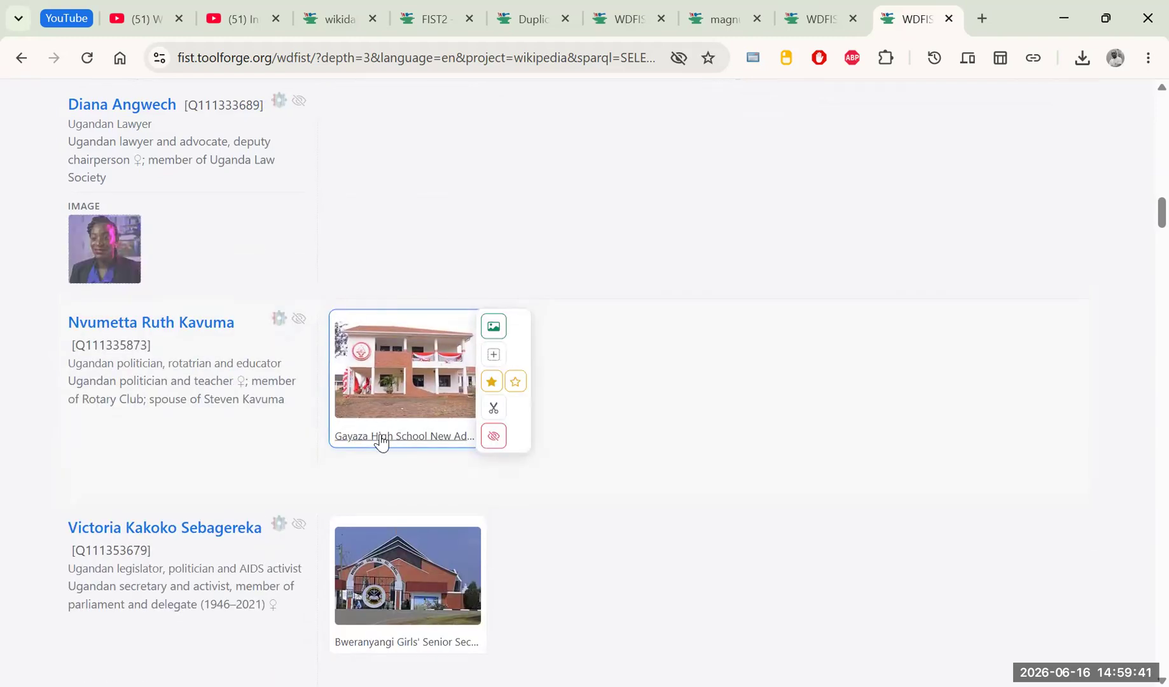
pyautogui.rightClick(383, 437)
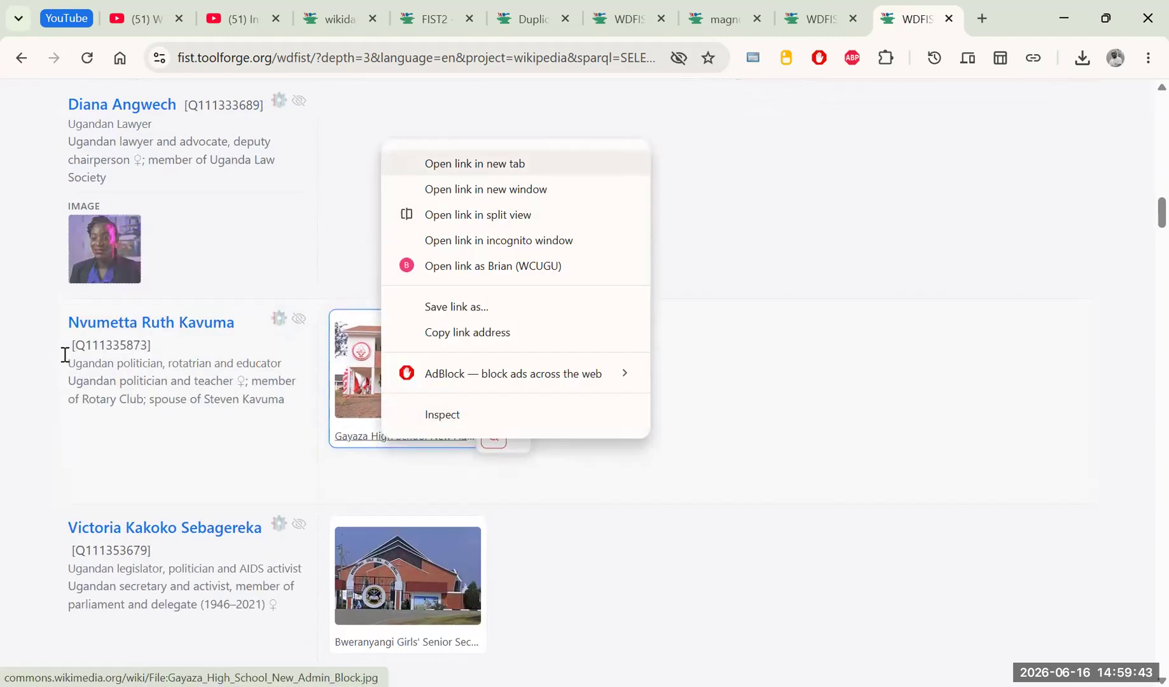
pyautogui.press('Return')
pyautogui.click(914, 22)
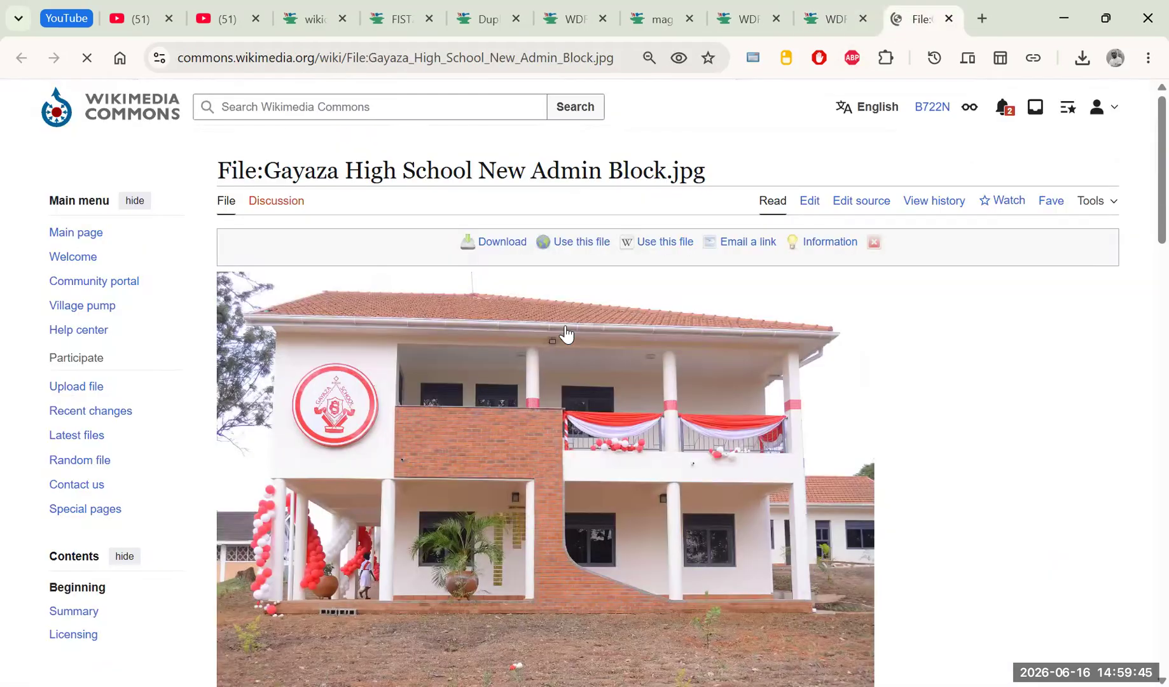
pyautogui.scroll(-20, 567, 334)
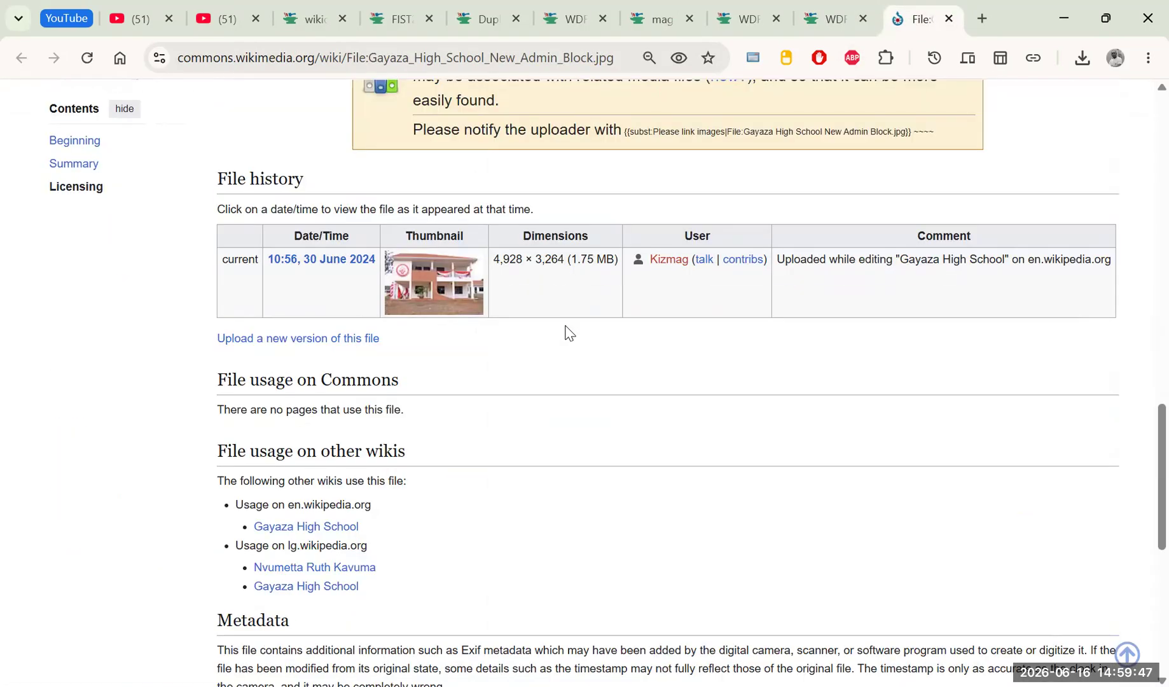
# Review the notice, metadata and categories on the Commons page of Gayaza High School New Admin Block.jpg.
pyautogui.scroll(3, 560, 318)
pyautogui.moveTo(487, 210); pyautogui.dragTo(783, 224)
pyautogui.scroll(-9, 817, 285)
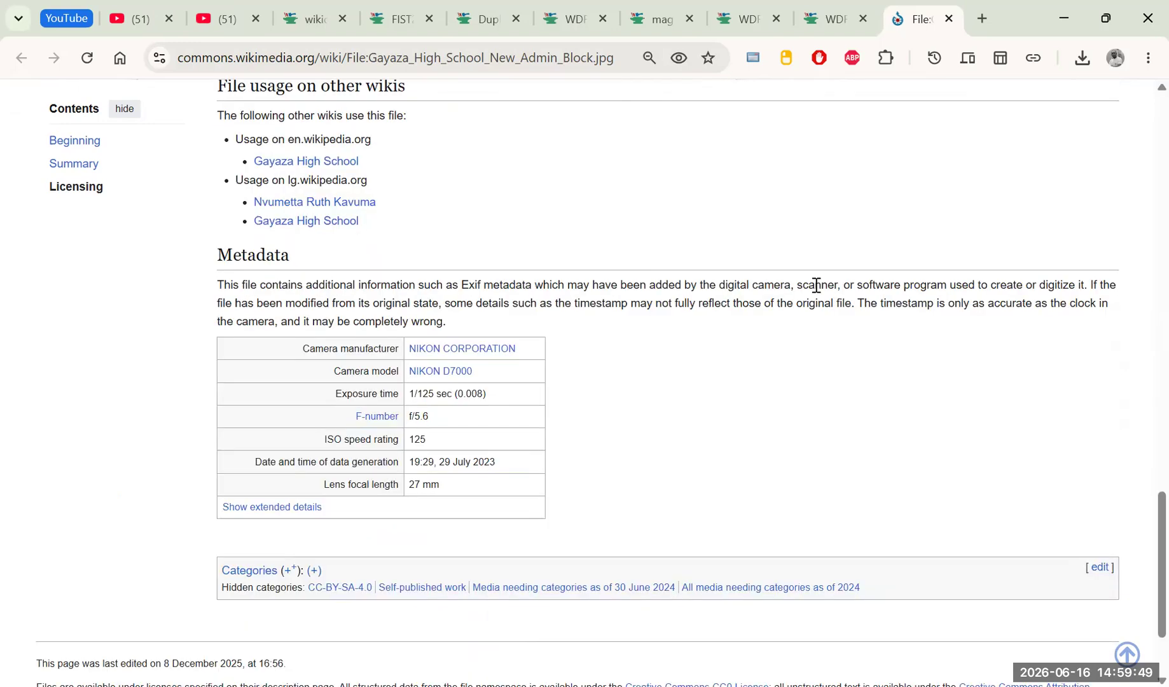
pyautogui.scroll(-3, 684, 324)
pyautogui.scroll(14, 588, 285)
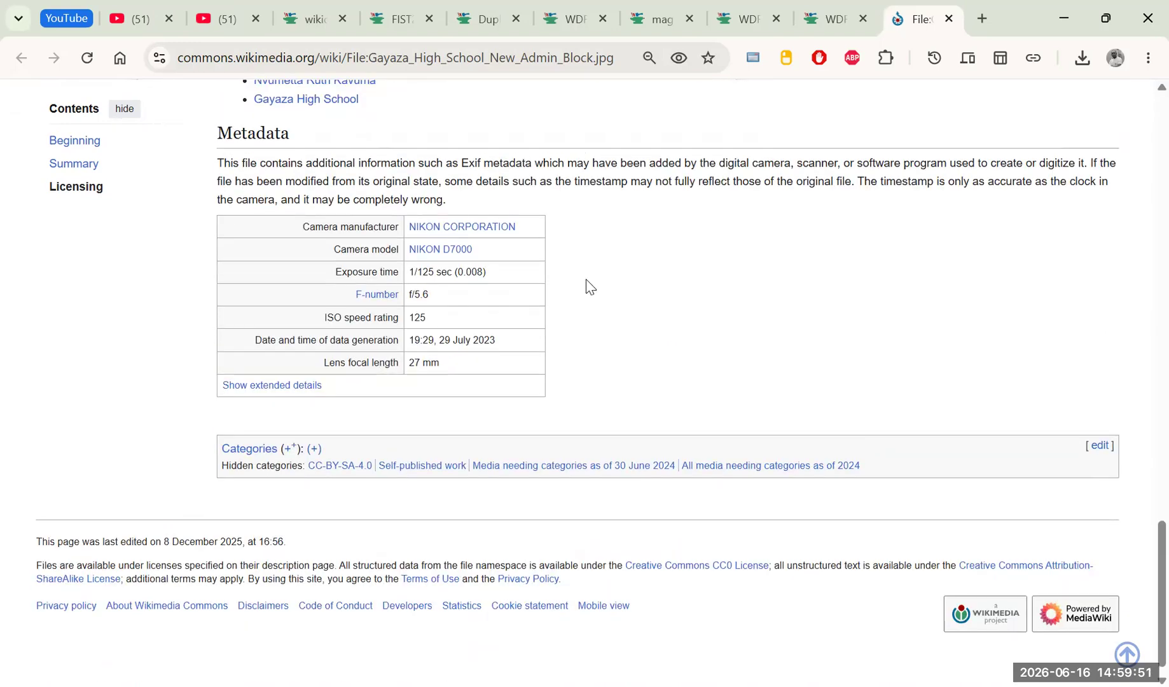
pyautogui.scroll(-4, 593, 332)
pyautogui.scroll(15, 546, 324)
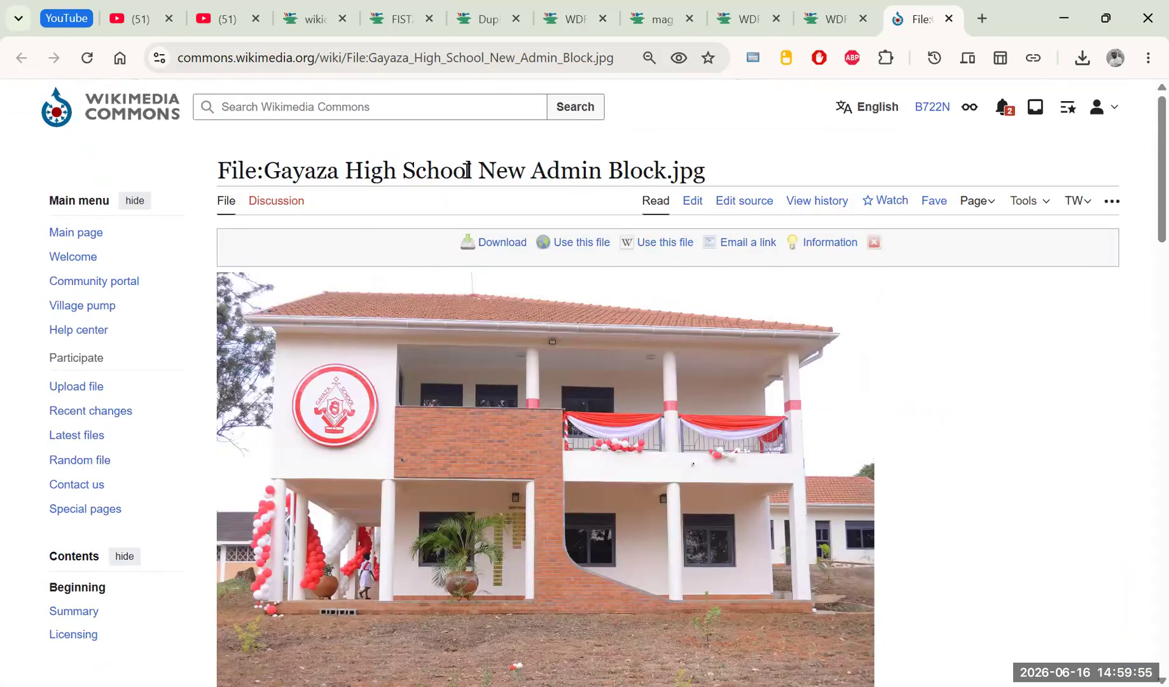
# Add the category Gayaza High School to the file on Commons and decline associating the edit with the Africa Wiki Women workshop.
pyautogui.moveTo(478, 170); pyautogui.dragTo(268, 172)
pyautogui.hotkey('ctrl', 'c')
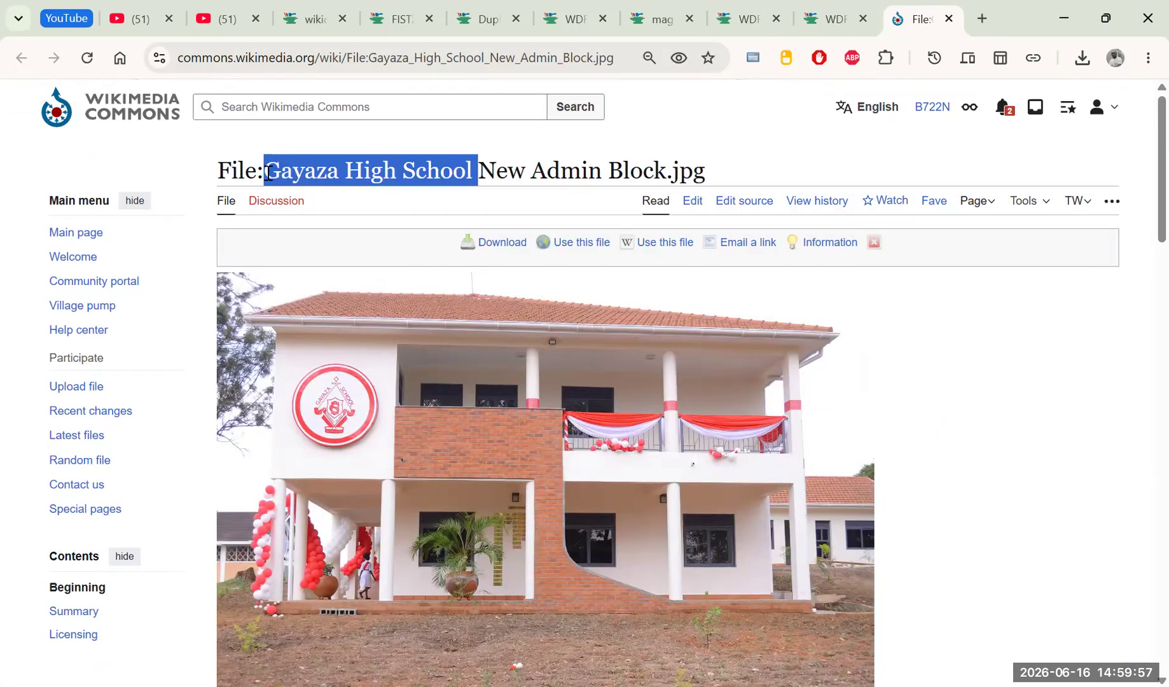
pyautogui.scroll(-20, 490, 501)
pyautogui.click(313, 432)
pyautogui.hotkey('ctrl', 'v')
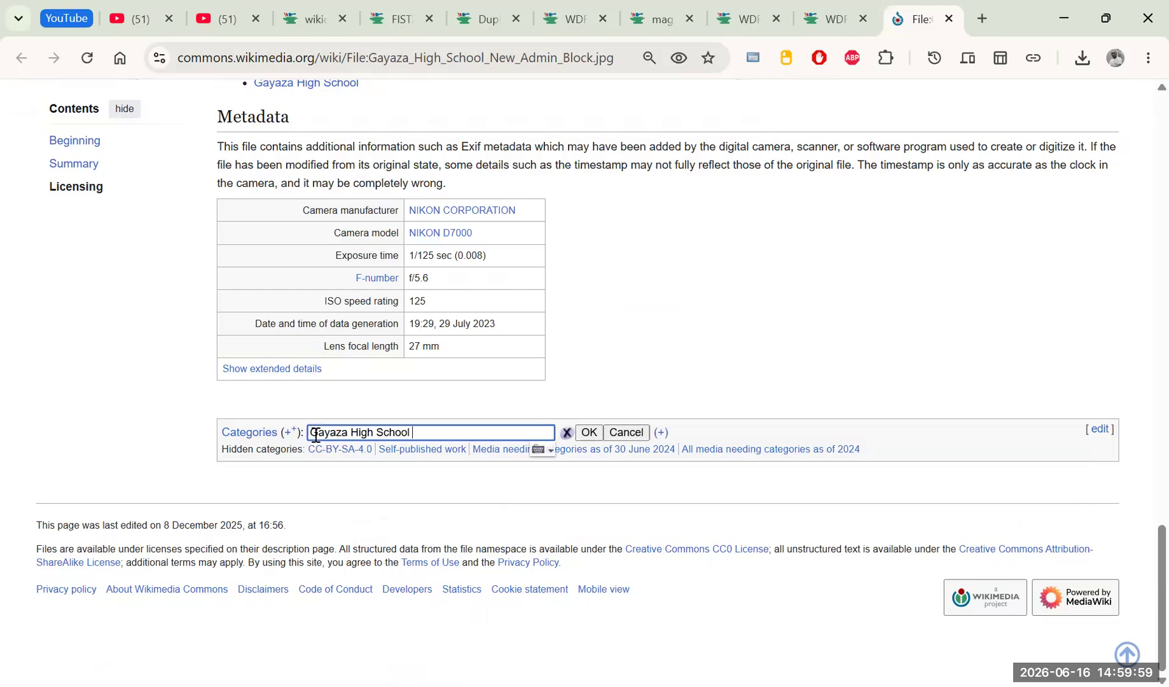
pyautogui.click(403, 390)
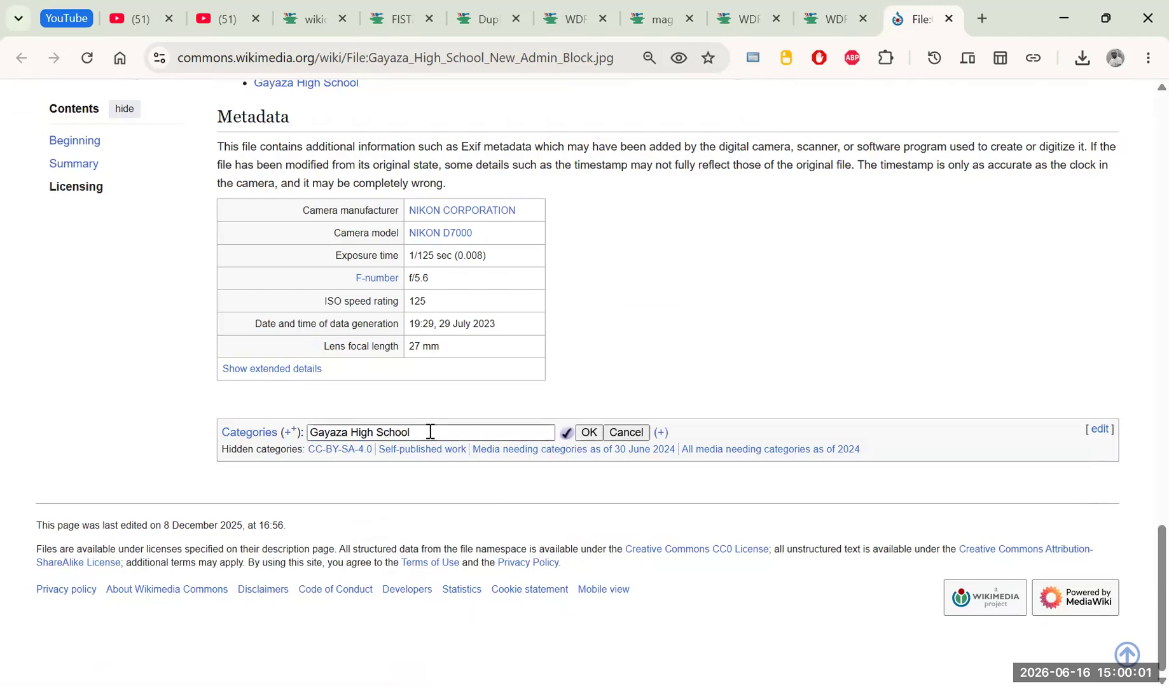
pyautogui.click(587, 433)
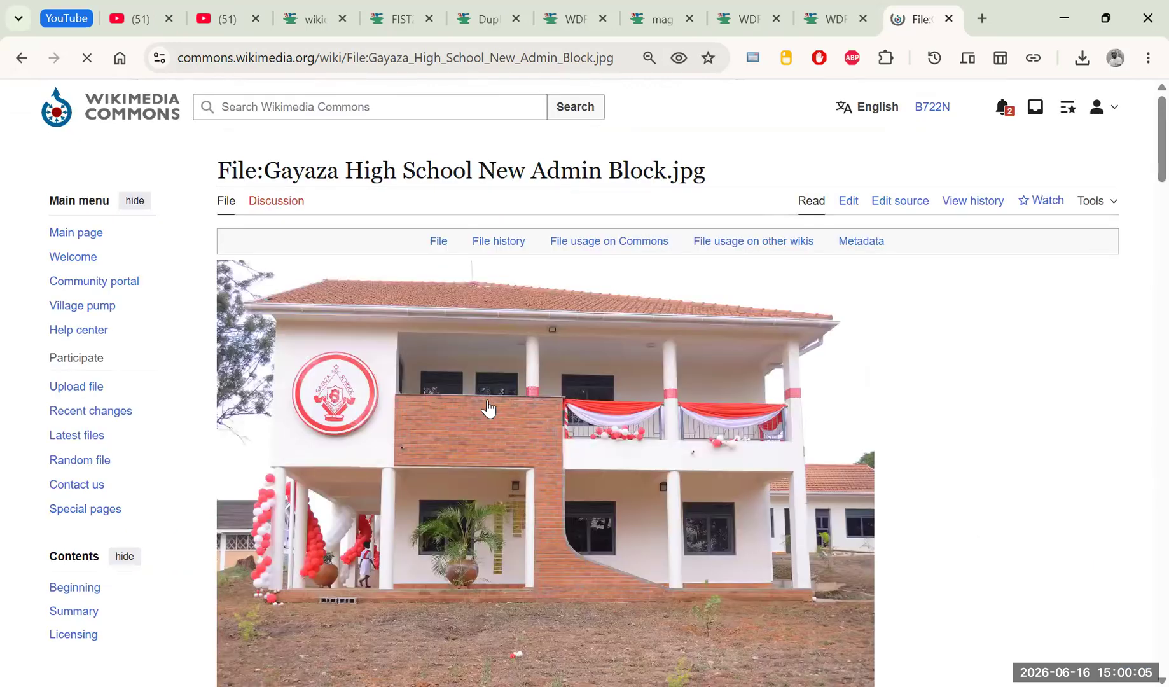
pyautogui.scroll(-15, 383, 452)
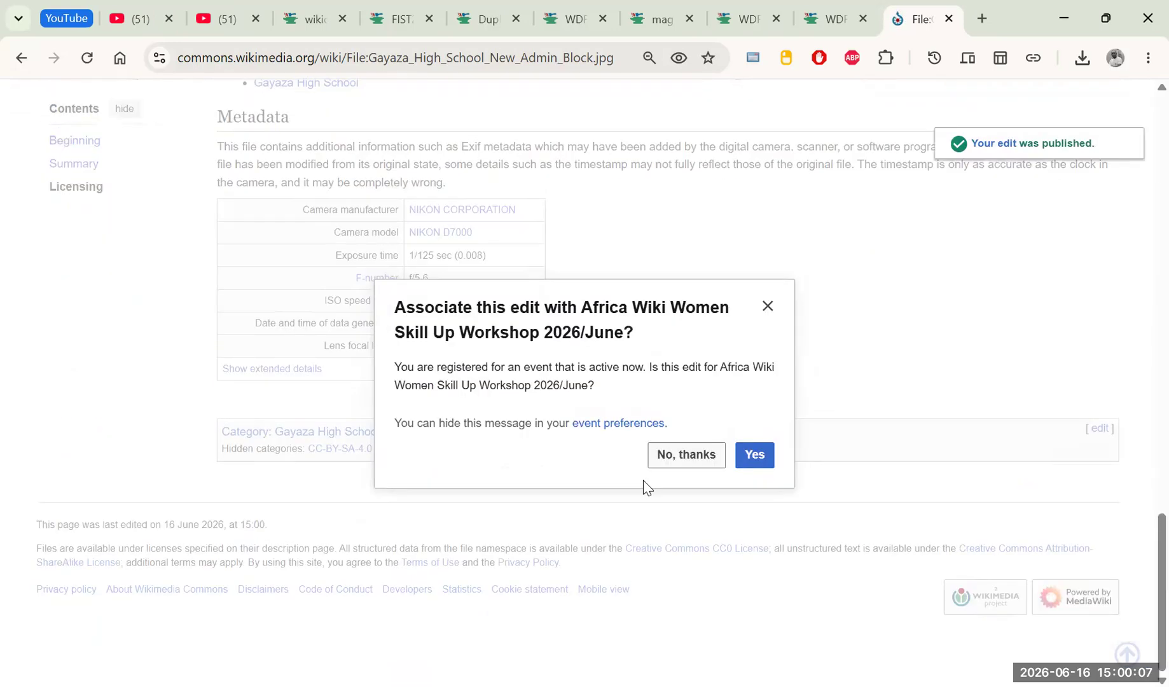
pyautogui.click(682, 456)
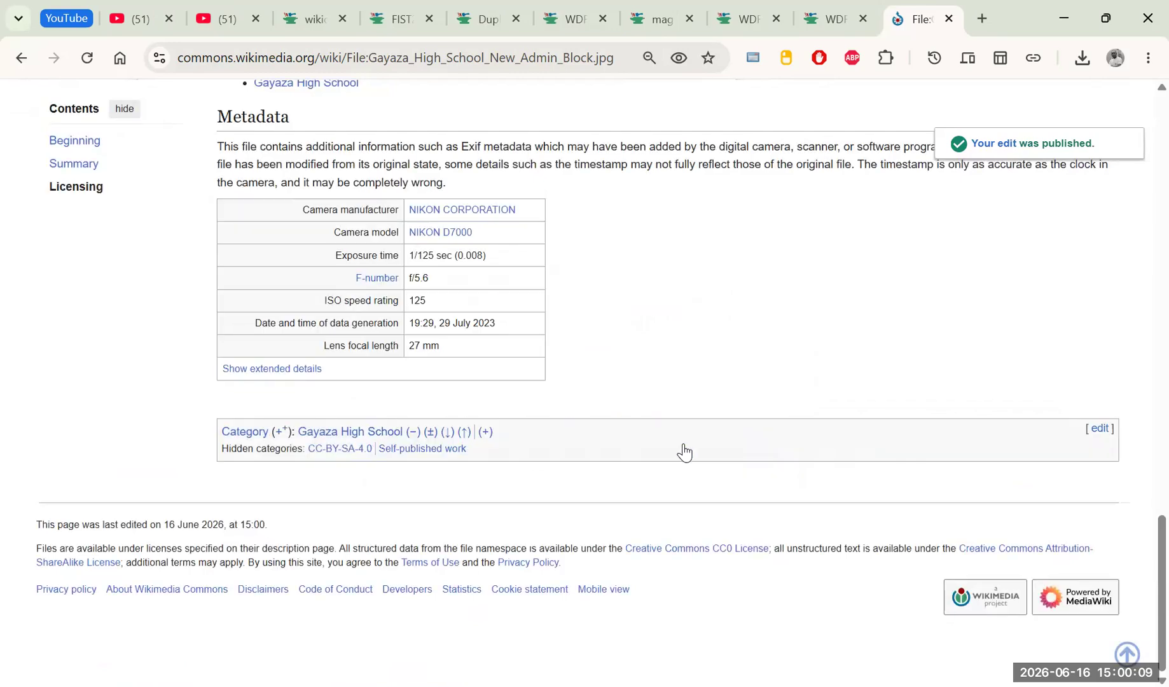
# Open the Gayaza High School category on Commons, check its description and media, and close that page.
pyautogui.rightClick(338, 427)
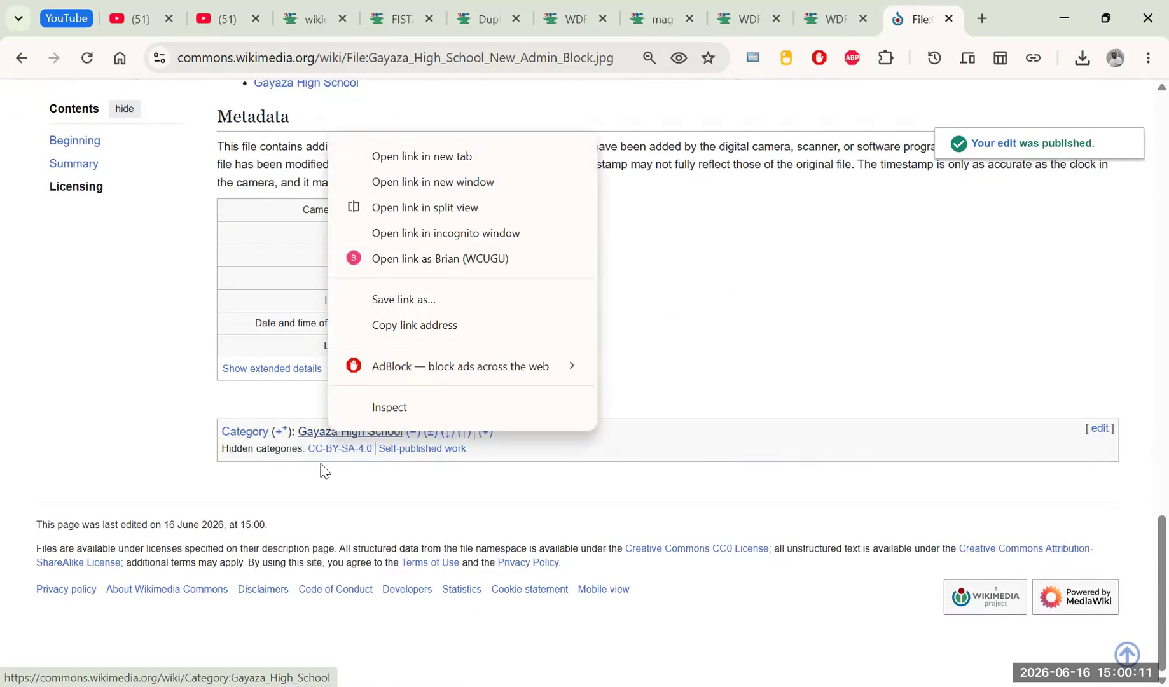
pyautogui.click(308, 438)
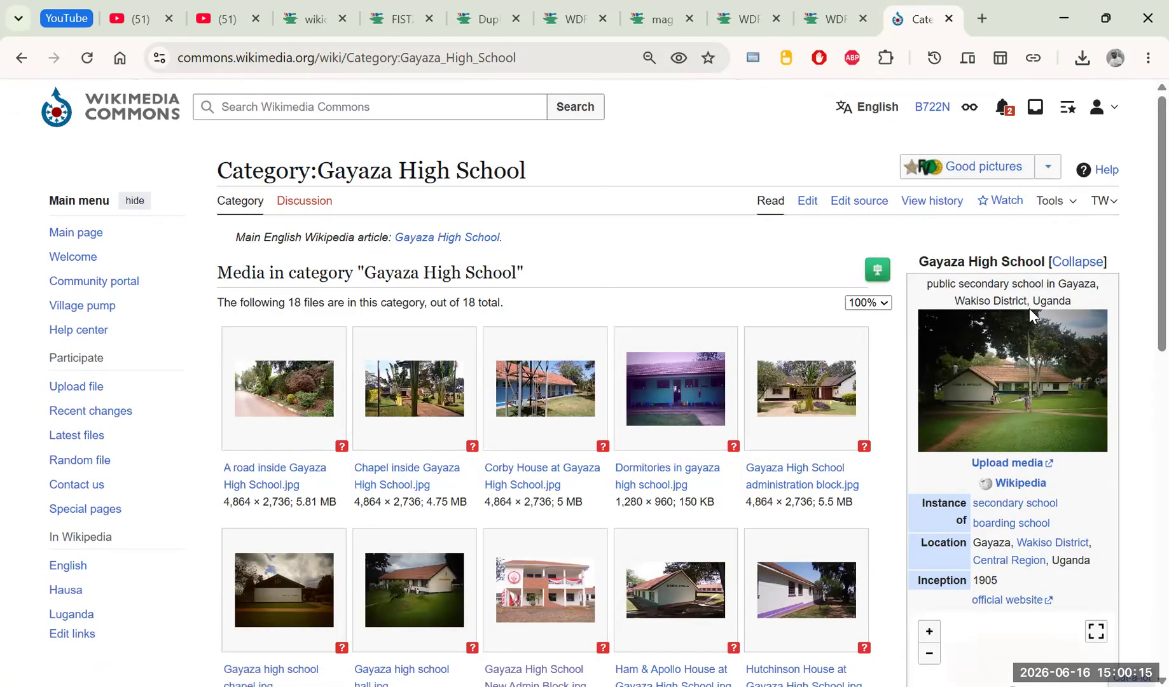
pyautogui.moveTo(1084, 297); pyautogui.dragTo(924, 289)
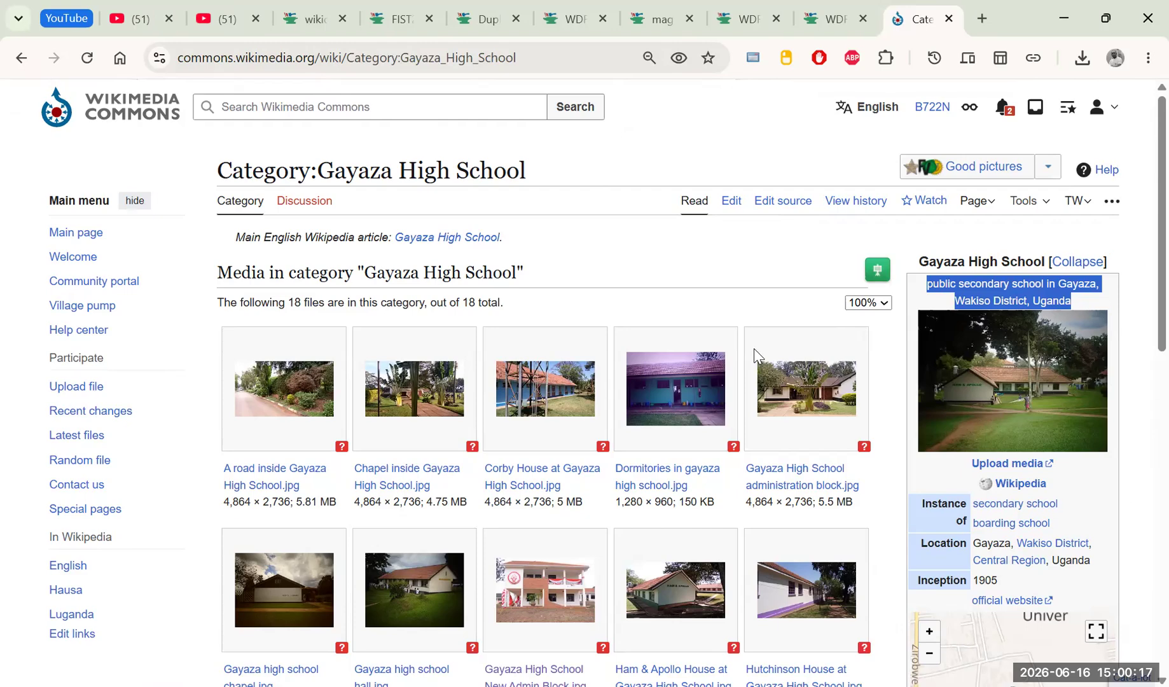
pyautogui.scroll(-10, 755, 356)
pyautogui.scroll(10, 756, 356)
pyautogui.click(949, 18)
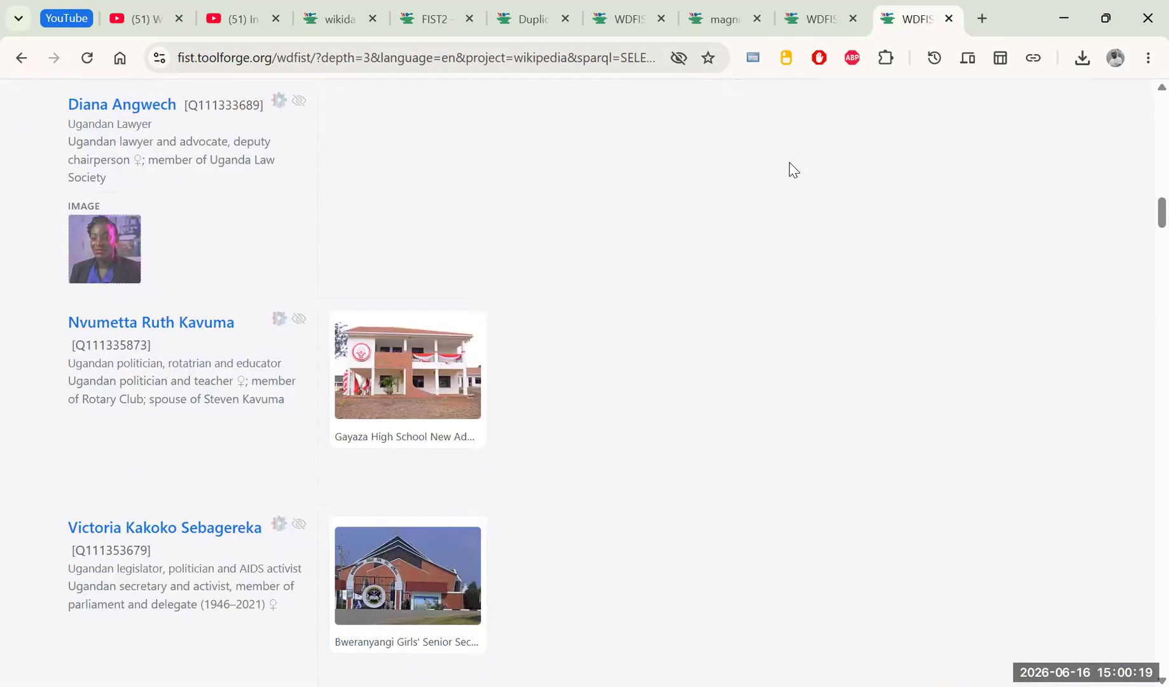
# Ignore the Gayaza High School building photo as a candidate for item Q111335873 in WDFIST.
pyautogui.moveTo(488, 445)
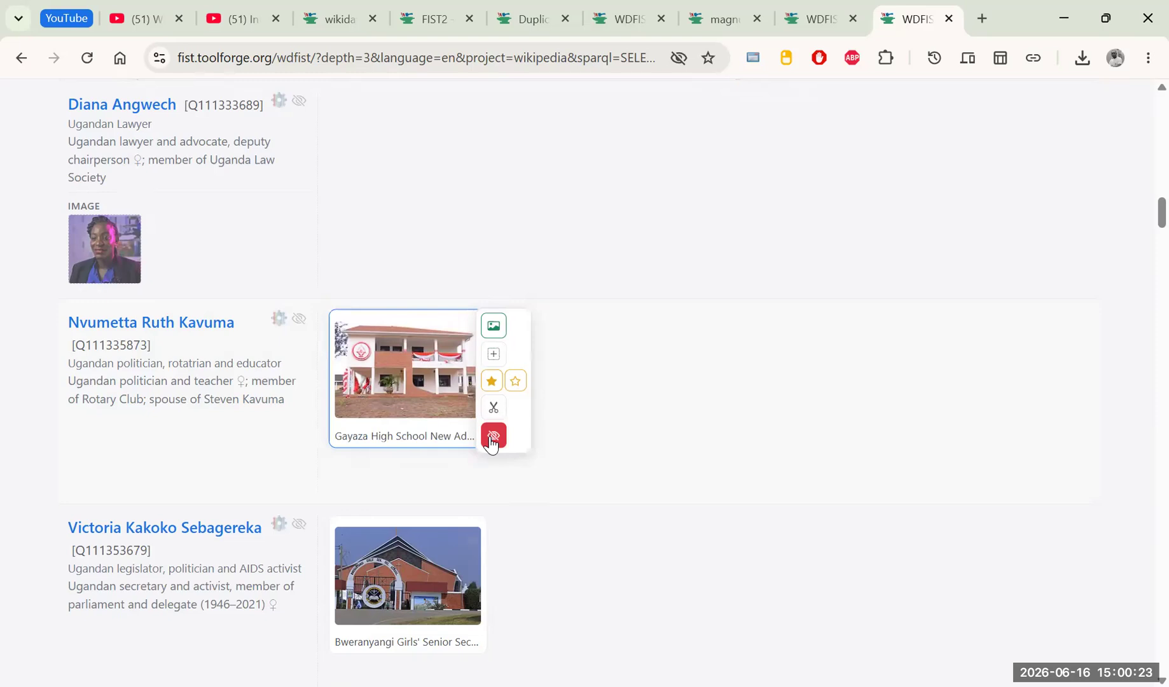
pyautogui.click(494, 436)
pyautogui.click(671, 230)
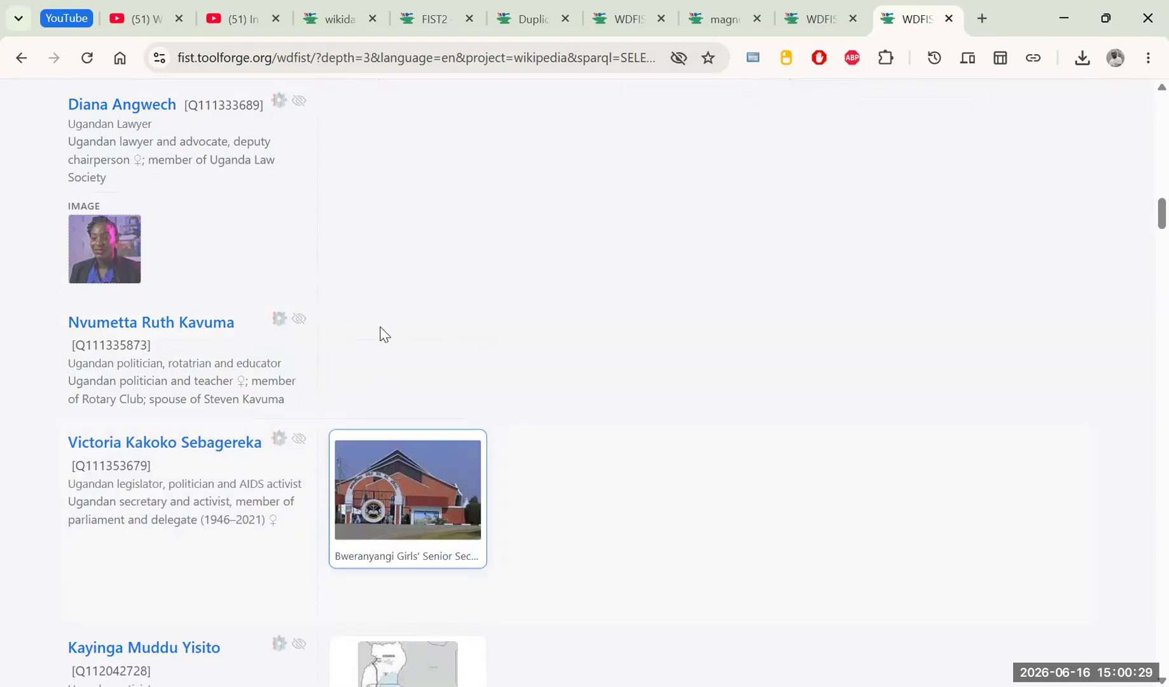
# Ignore the tree-roots photo suggested for the singer item Q106070421.
pyautogui.scroll(15, 433, 384)
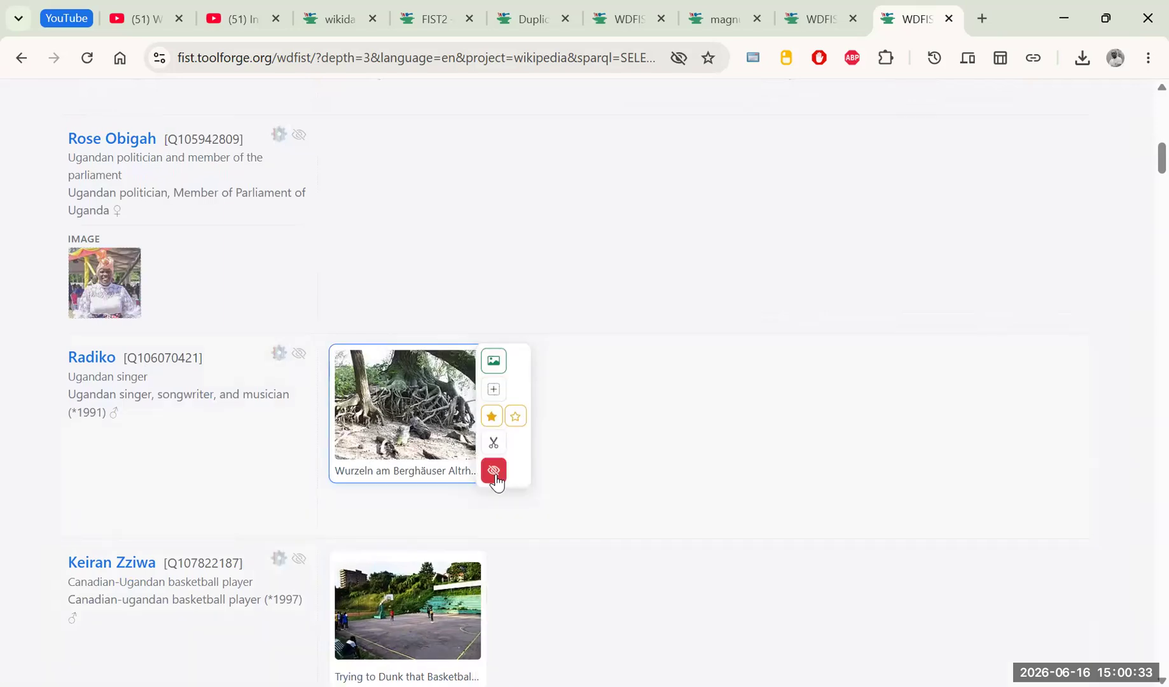
pyautogui.click(494, 471)
pyautogui.click(668, 229)
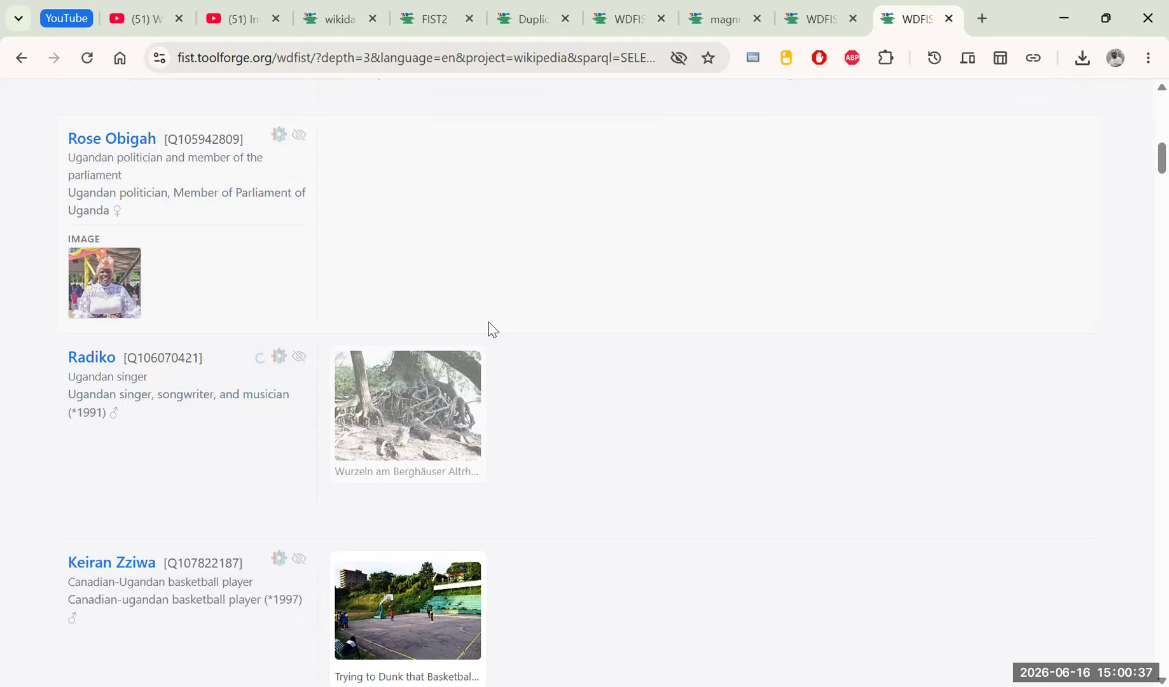
# Ignore Kampala sunset 20221101.jpg as a candidate image for item Q100801324.
pyautogui.scroll(10, 488, 321)
pyautogui.scroll(-7, 437, 328)
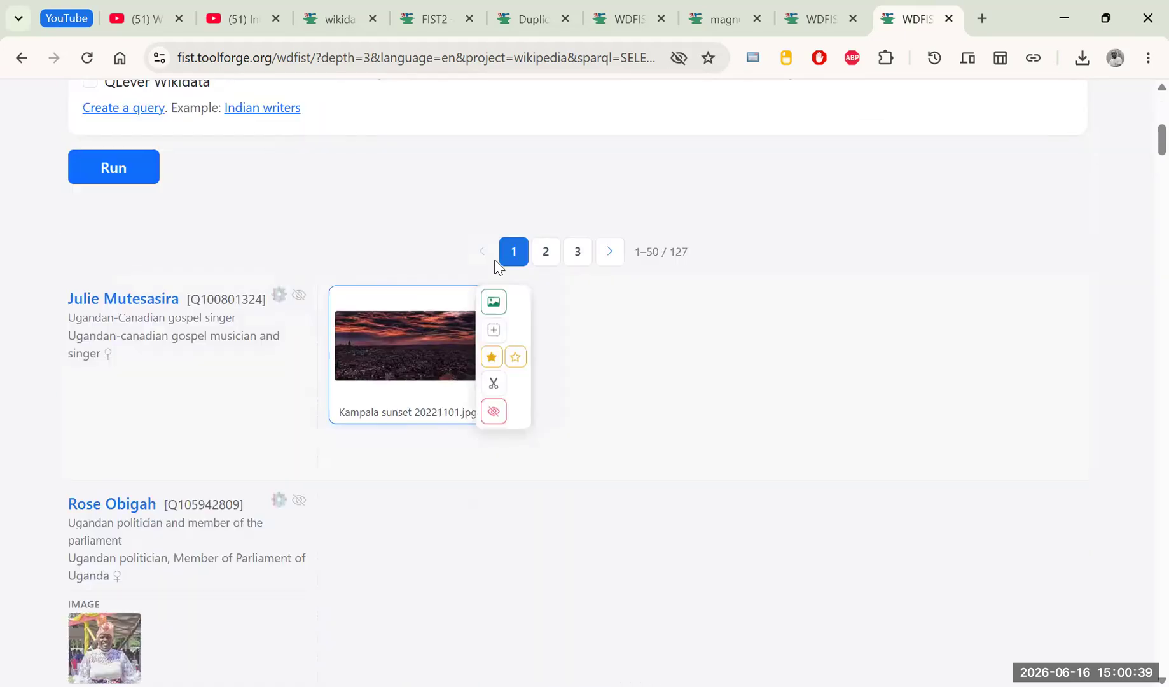
pyautogui.click(494, 411)
pyautogui.click(665, 230)
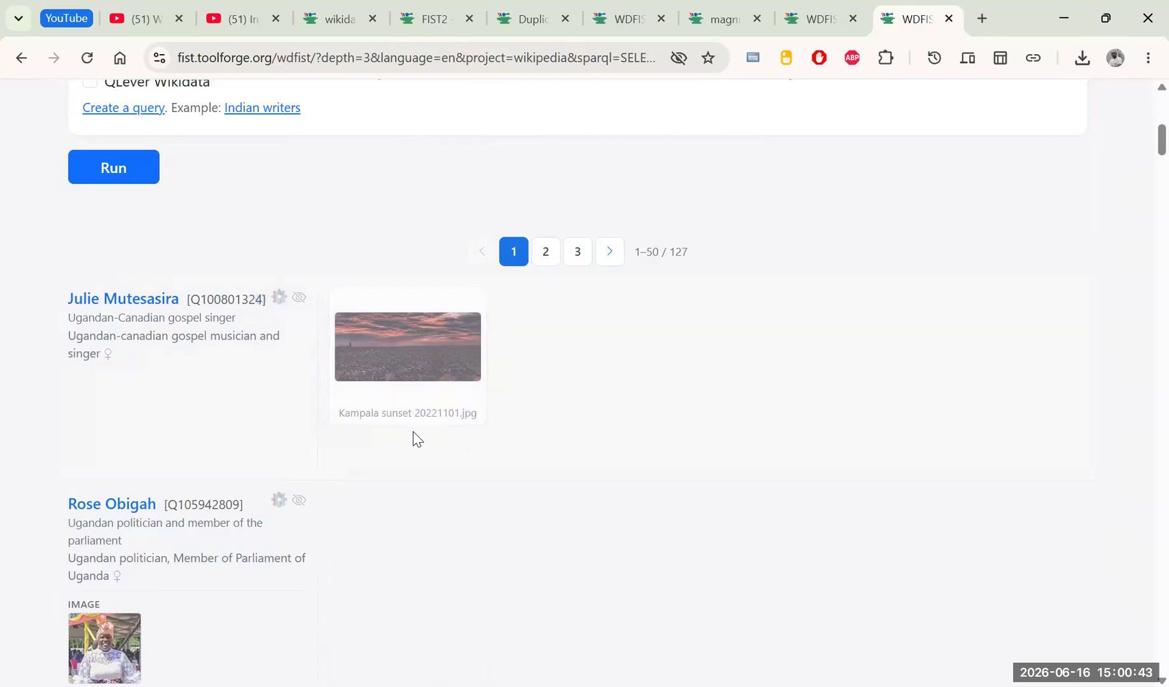
# Ignore the Uganda-Tanzania map suggested as an image for item Q112042728.
pyautogui.scroll(-15, 428, 387)
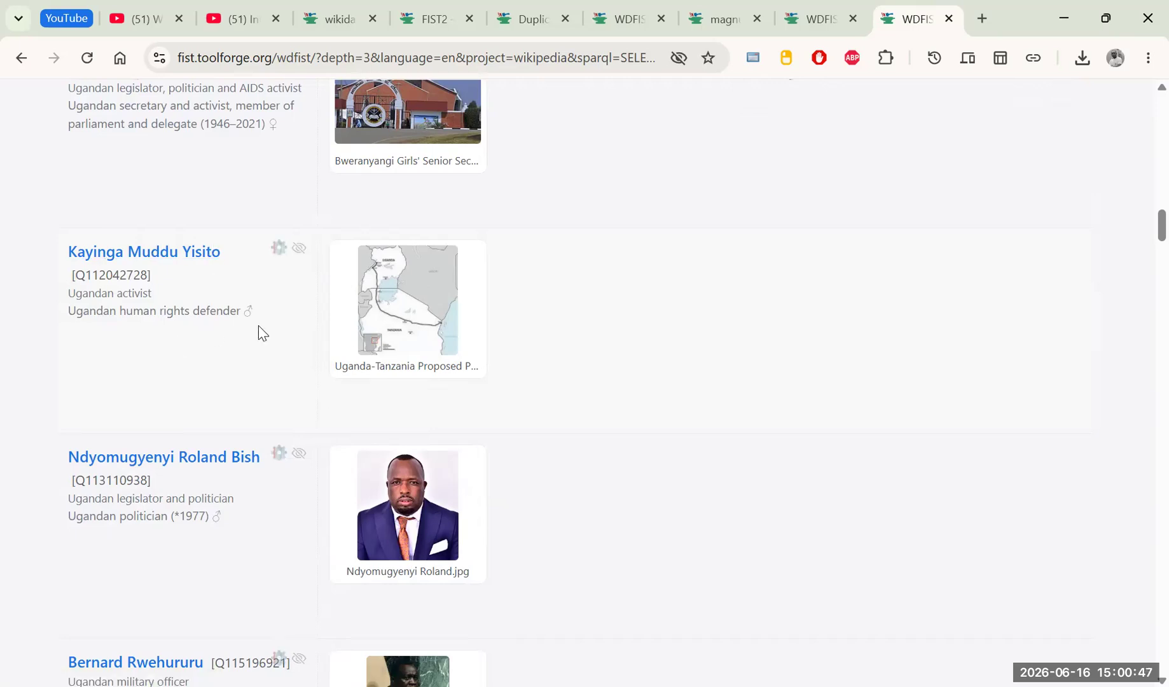
pyautogui.moveTo(361, 347)
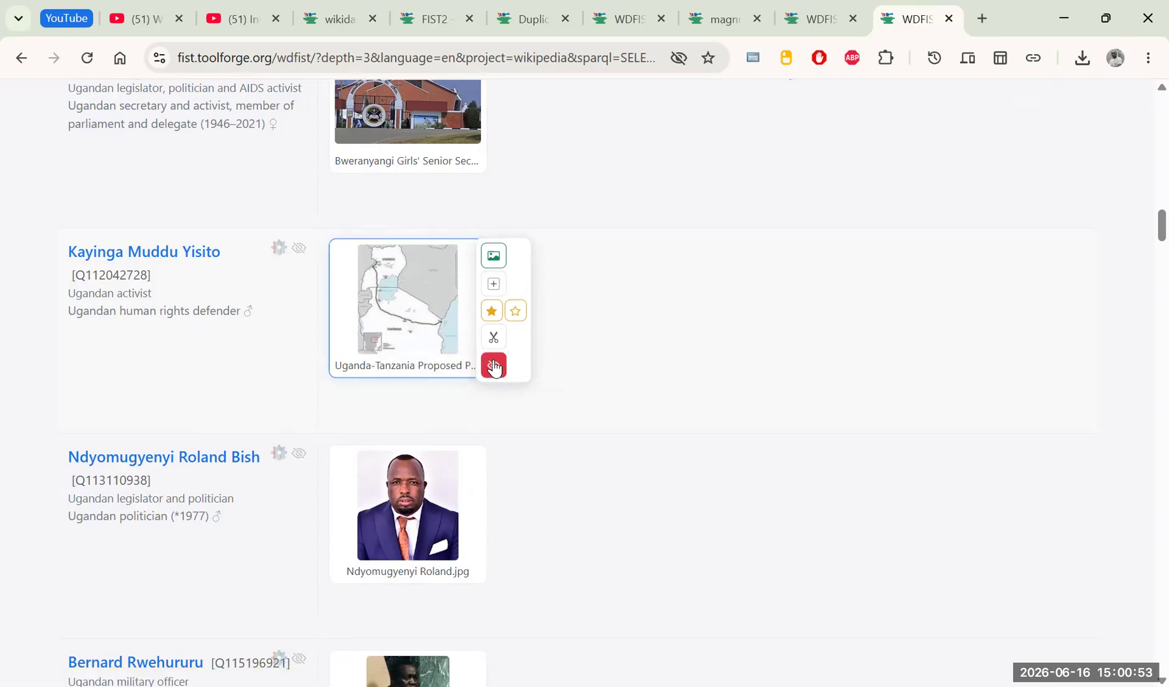
pyautogui.click(493, 368)
pyautogui.click(681, 226)
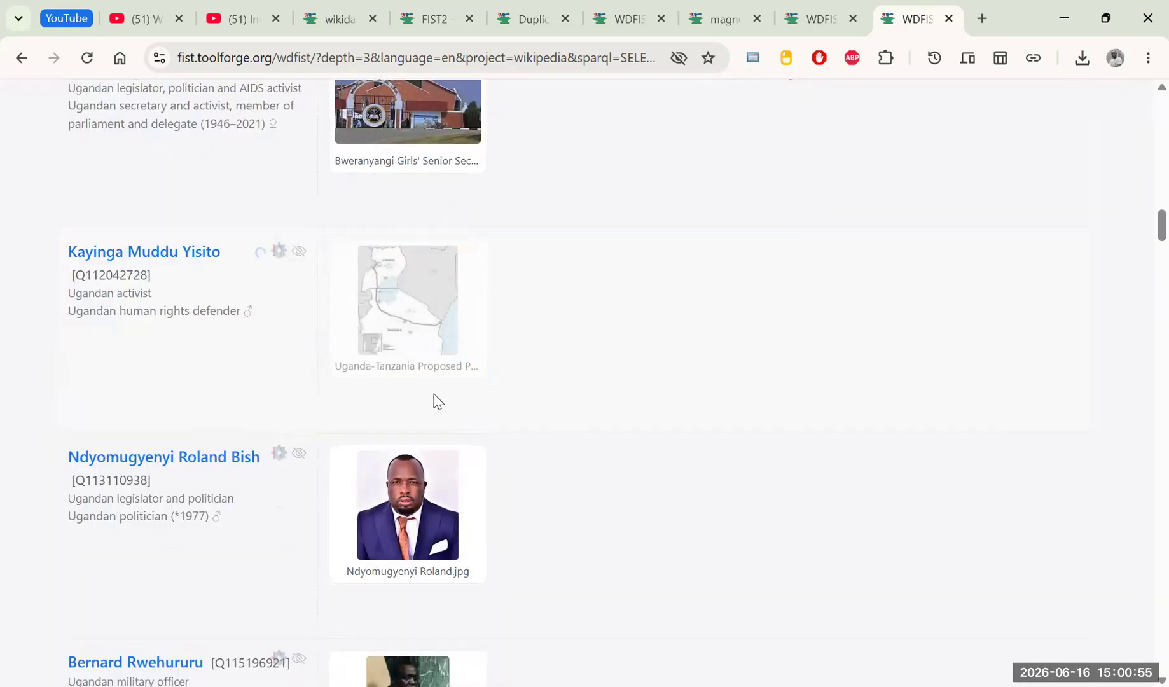
# Open the Commons page of the portrait suggested for item Q113110938 and check its description, licence, metadata and categories.
pyautogui.scroll(-3, 432, 402)
pyautogui.scroll(-2, 332, 407)
pyautogui.moveTo(472, 283)
pyautogui.rightClick(402, 279)
pyautogui.click(410, 293)
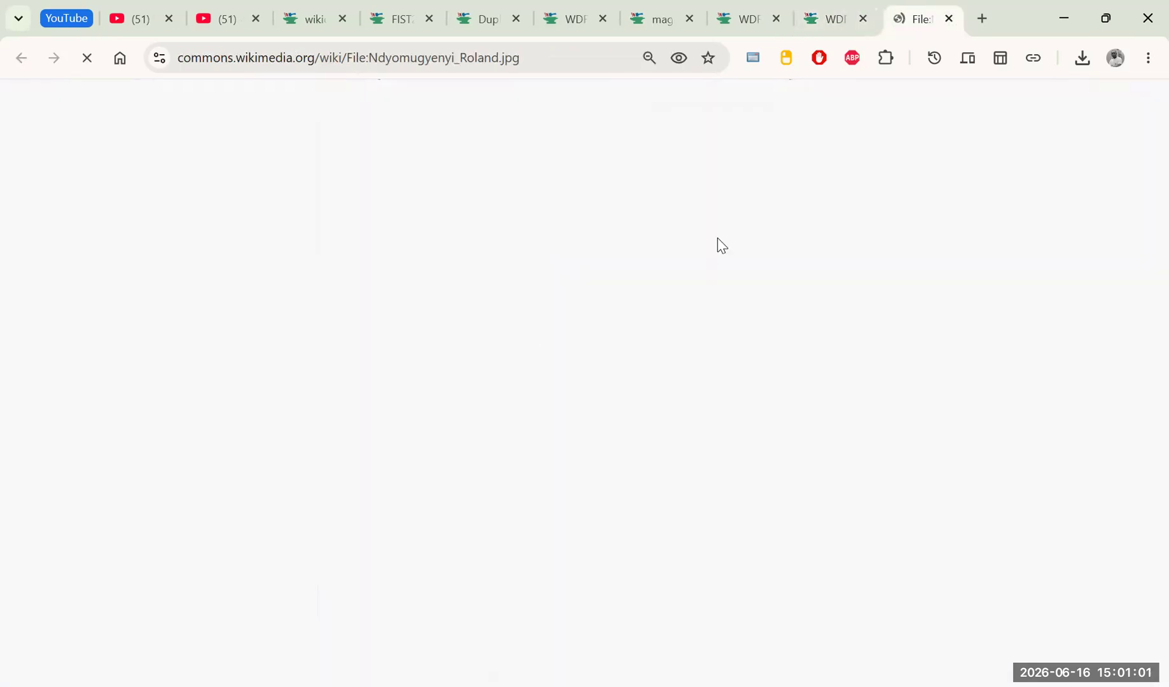
pyautogui.scroll(-10, 491, 341)
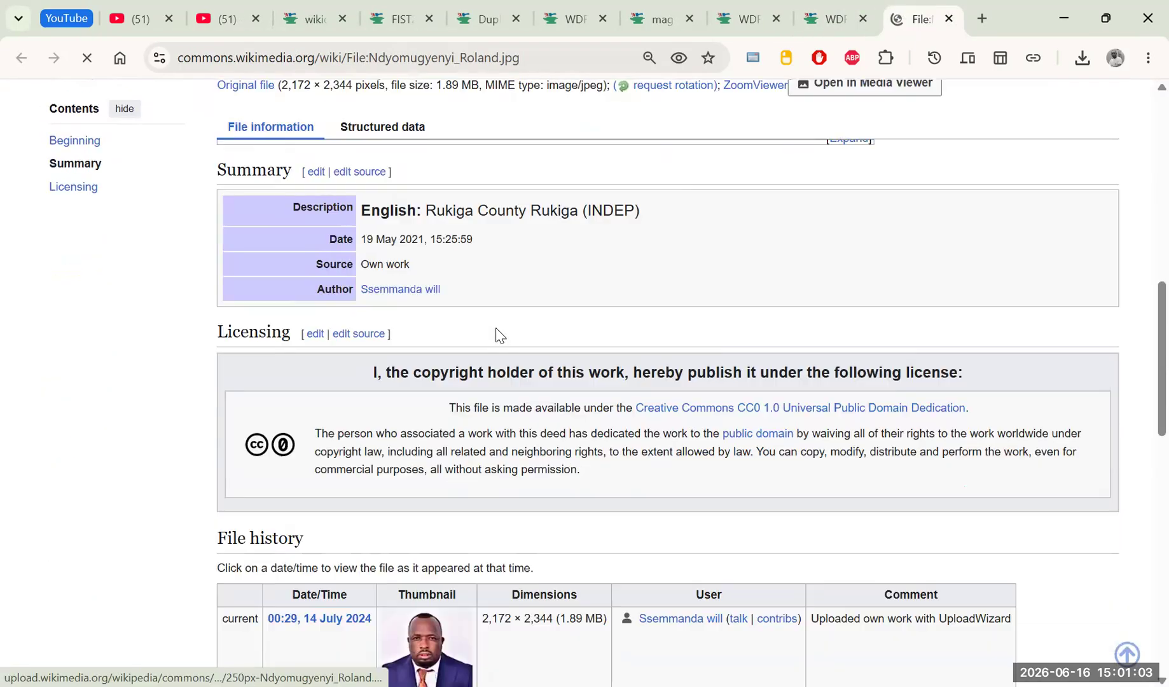
pyautogui.moveTo(453, 212); pyautogui.dragTo(608, 212)
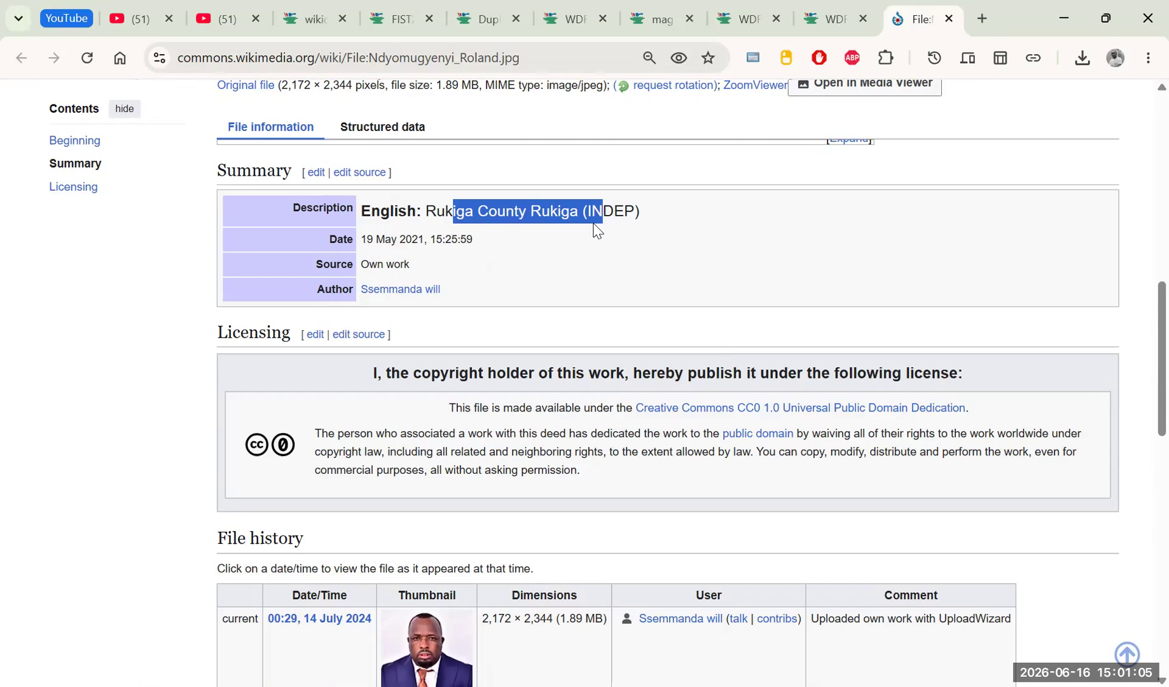
pyautogui.click(596, 231)
pyautogui.scroll(-10, 605, 230)
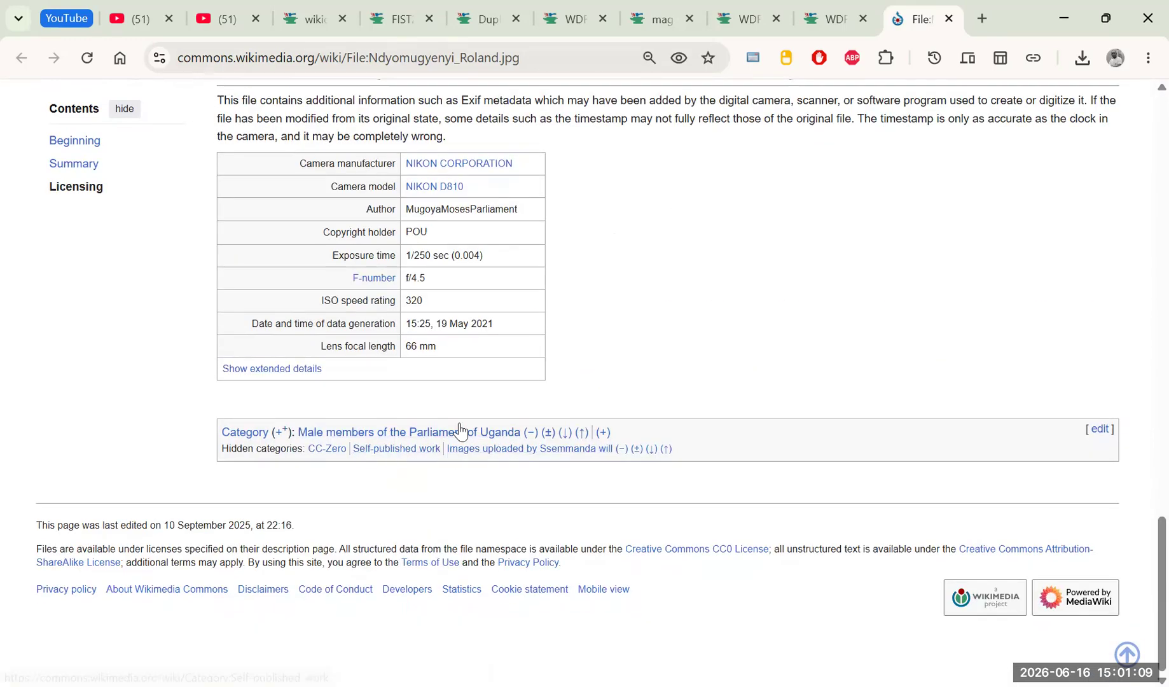
pyautogui.scroll(10, 803, 191)
# Add the suggested portrait as the image of item Q113110938 in WDFIST and ignore the Idi Amin photo suggested for item Q115196921.
pyautogui.click(830, 20)
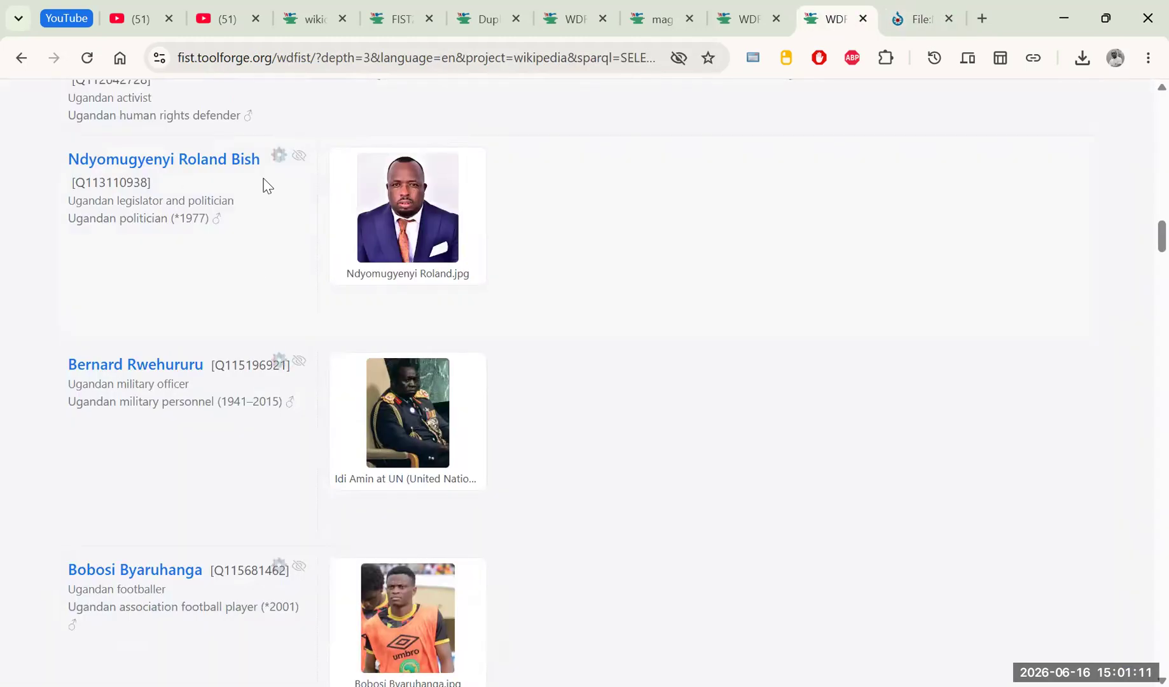
pyautogui.click(497, 172)
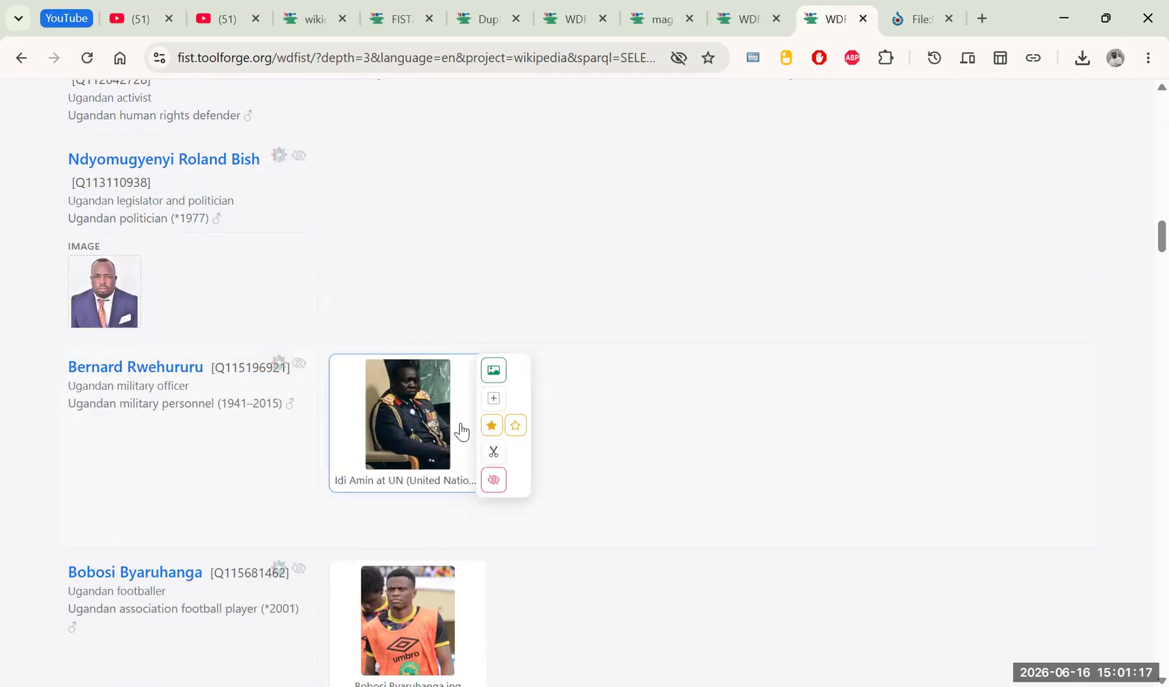
pyautogui.moveTo(493, 488)
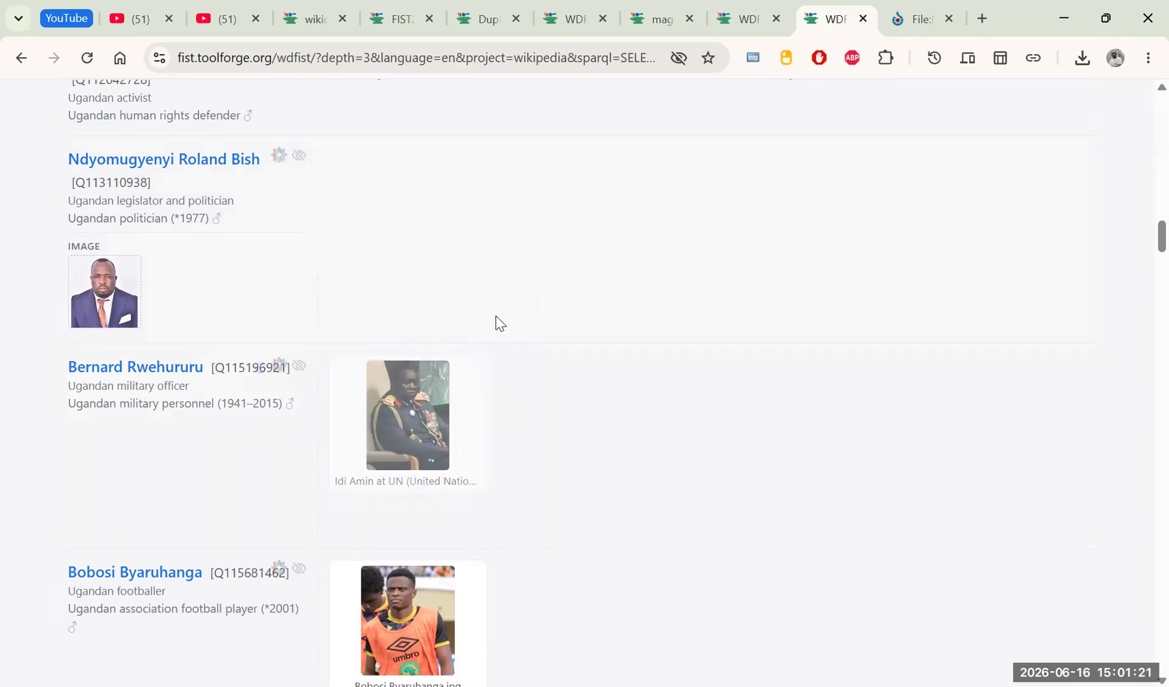
# Check the description of footballer item Q115681462 and add the suggested candidate photo as its image.
pyautogui.scroll(-8, 500, 324)
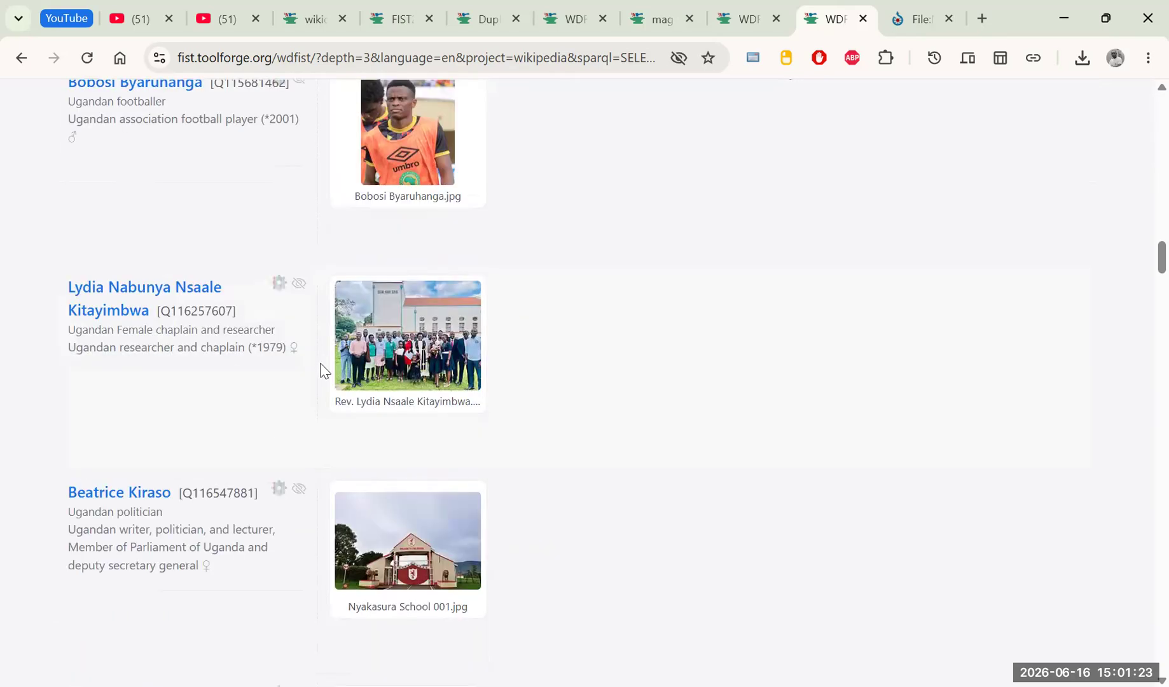
pyautogui.scroll(3, 395, 353)
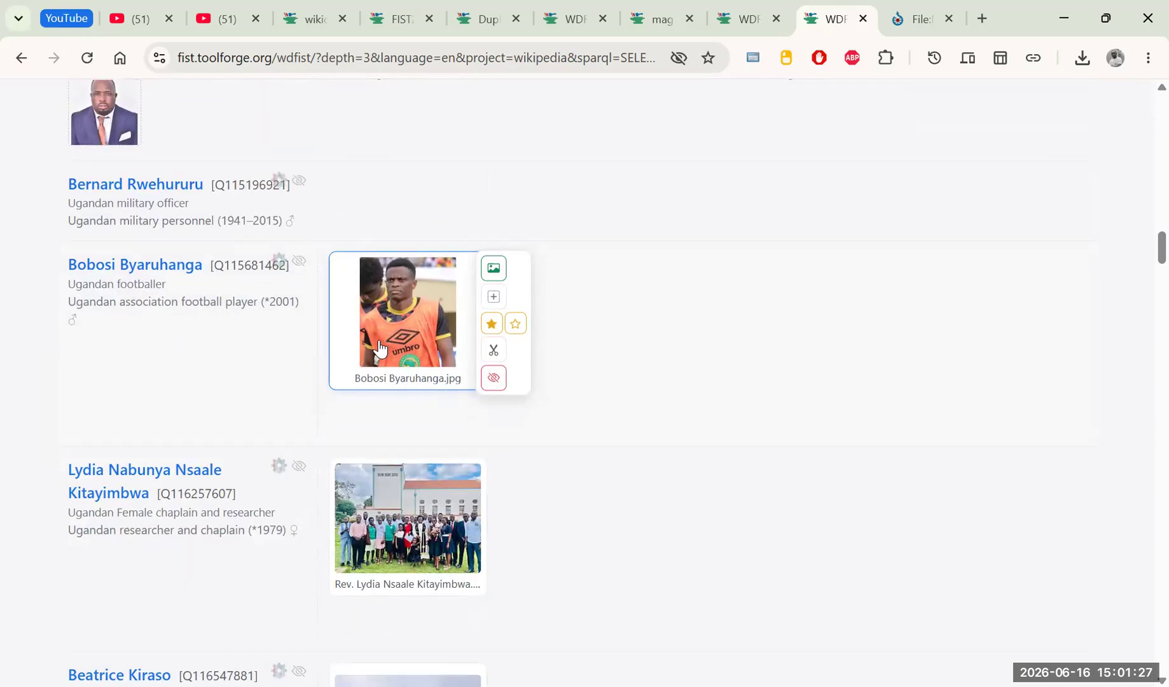
pyautogui.tripleClick(72, 291)
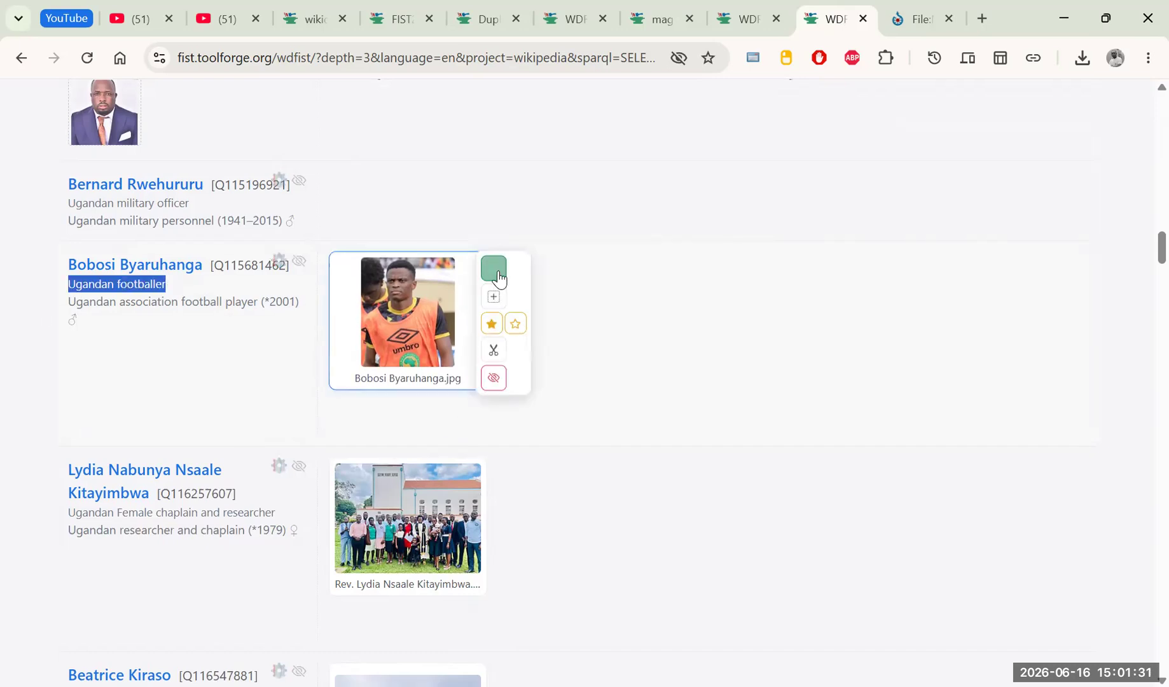
# Open the Commons page of the group photo suggested for item Q116257607 and close the previously checked portrait's page.
pyautogui.scroll(-1, 277, 427)
pyautogui.scroll(-2, 282, 422)
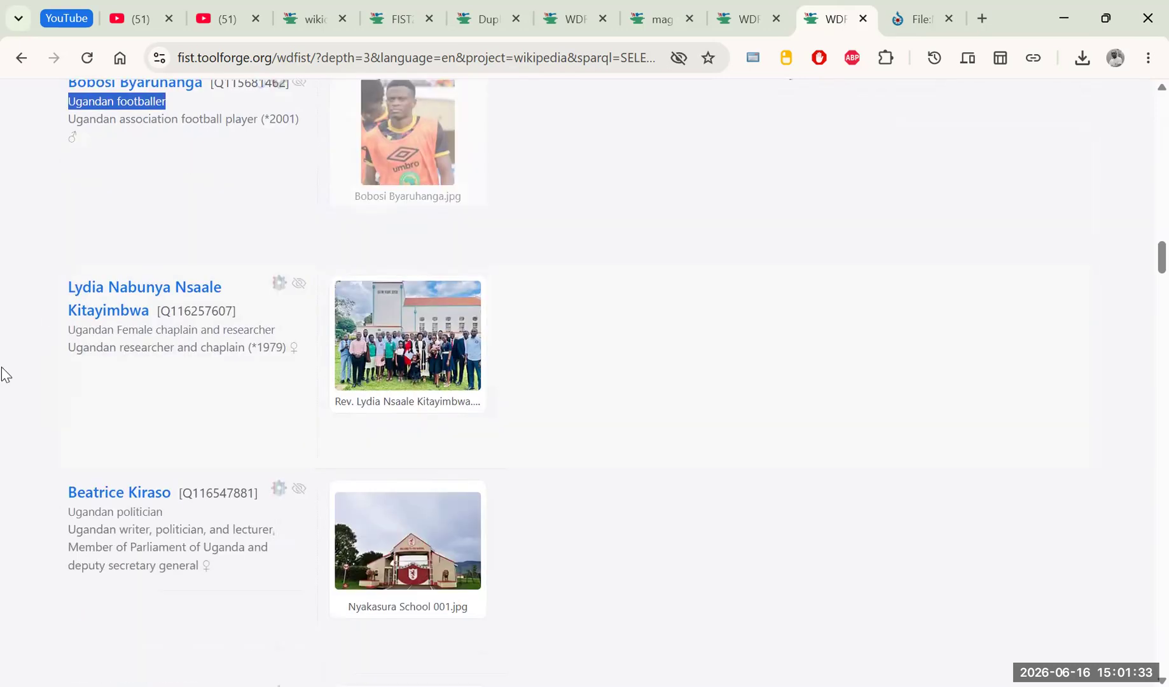
pyautogui.moveTo(443, 368)
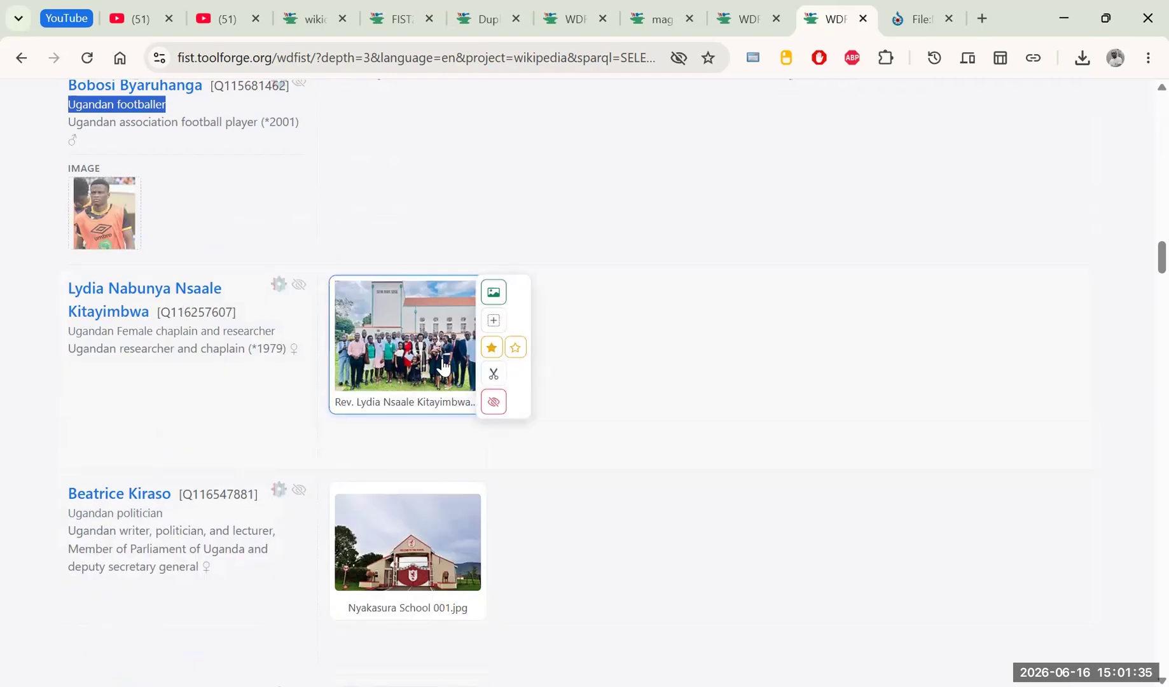
pyautogui.rightClick(401, 407)
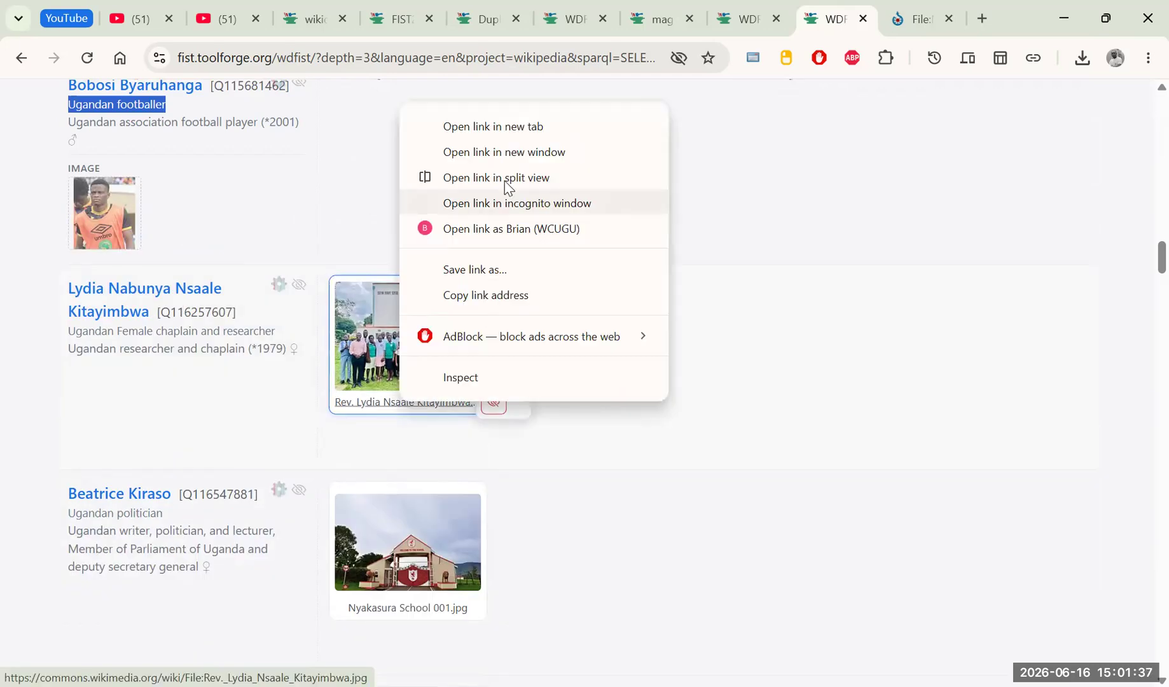
pyautogui.click(497, 126)
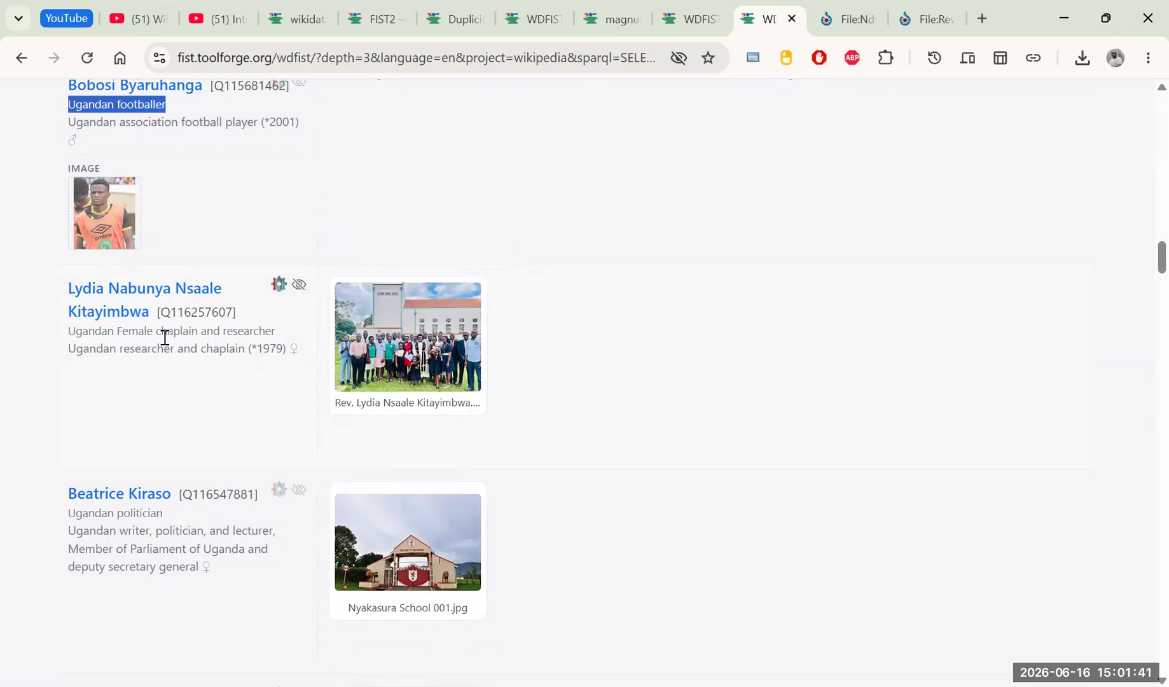
pyautogui.click(847, 6)
pyautogui.scroll(10, 699, 267)
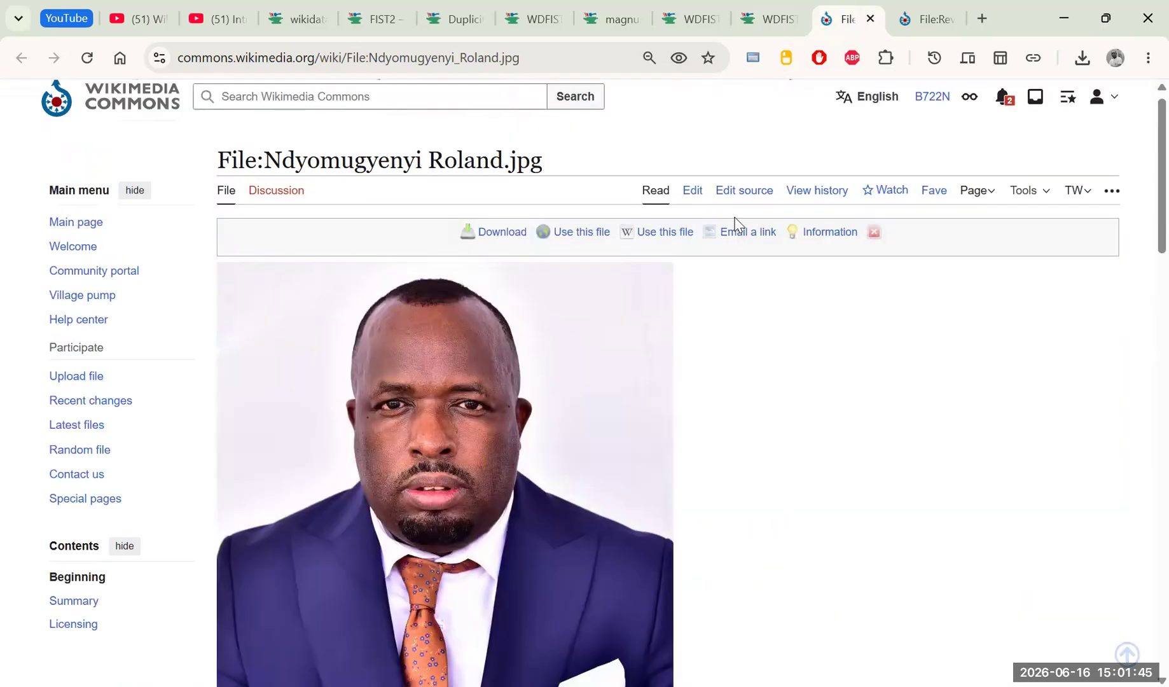
pyautogui.click(871, 20)
# Compare the group photo with its description to identify the item's subject, and check the file's licence, categories and history.
pyautogui.scroll(-3, 518, 342)
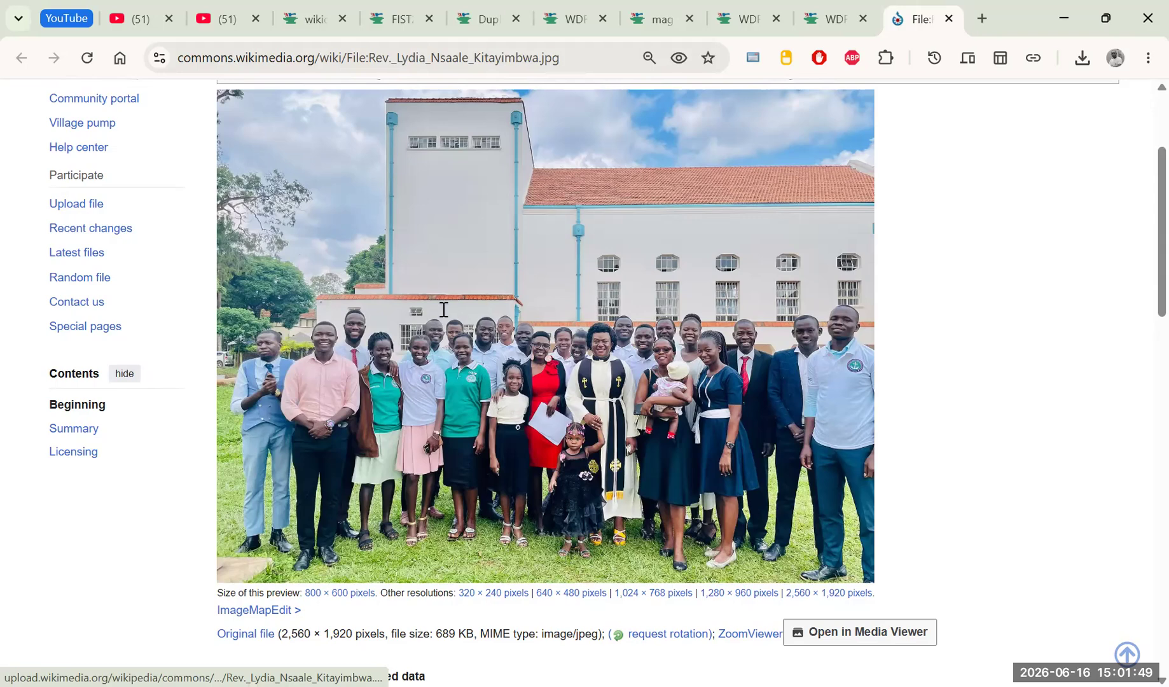
pyautogui.scroll(-5, 444, 310)
pyautogui.moveTo(438, 308); pyautogui.dragTo(539, 303)
pyautogui.scroll(6, 576, 344)
pyautogui.scroll(-2, 572, 369)
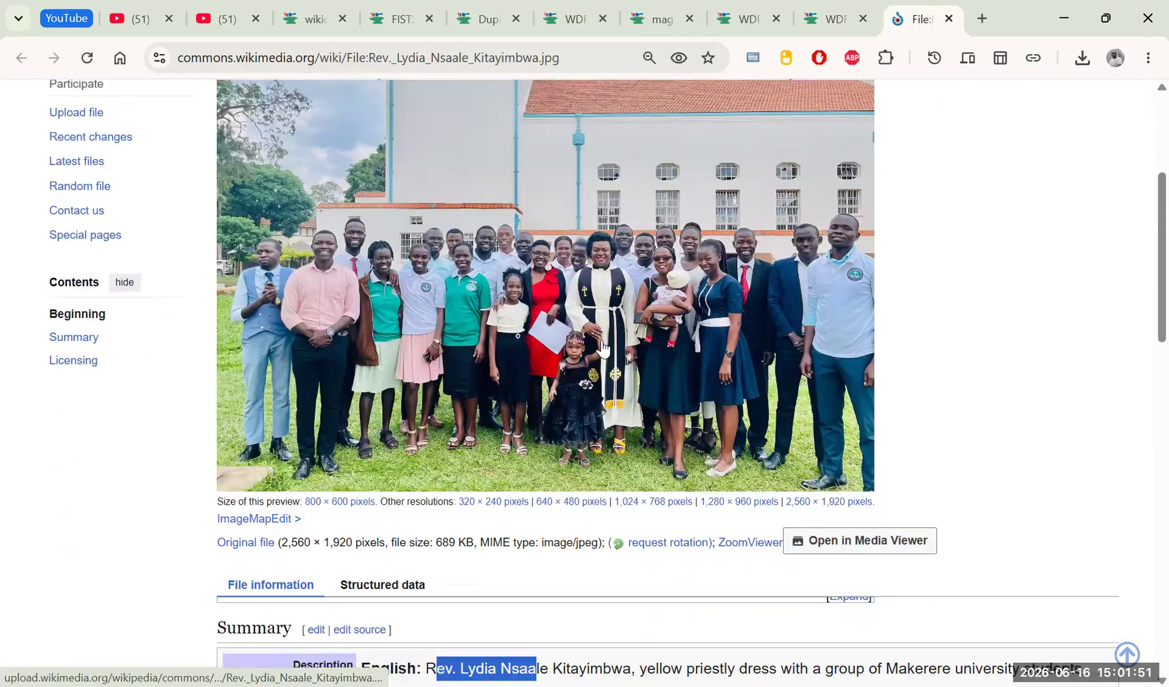
pyautogui.scroll(4, 334, 356)
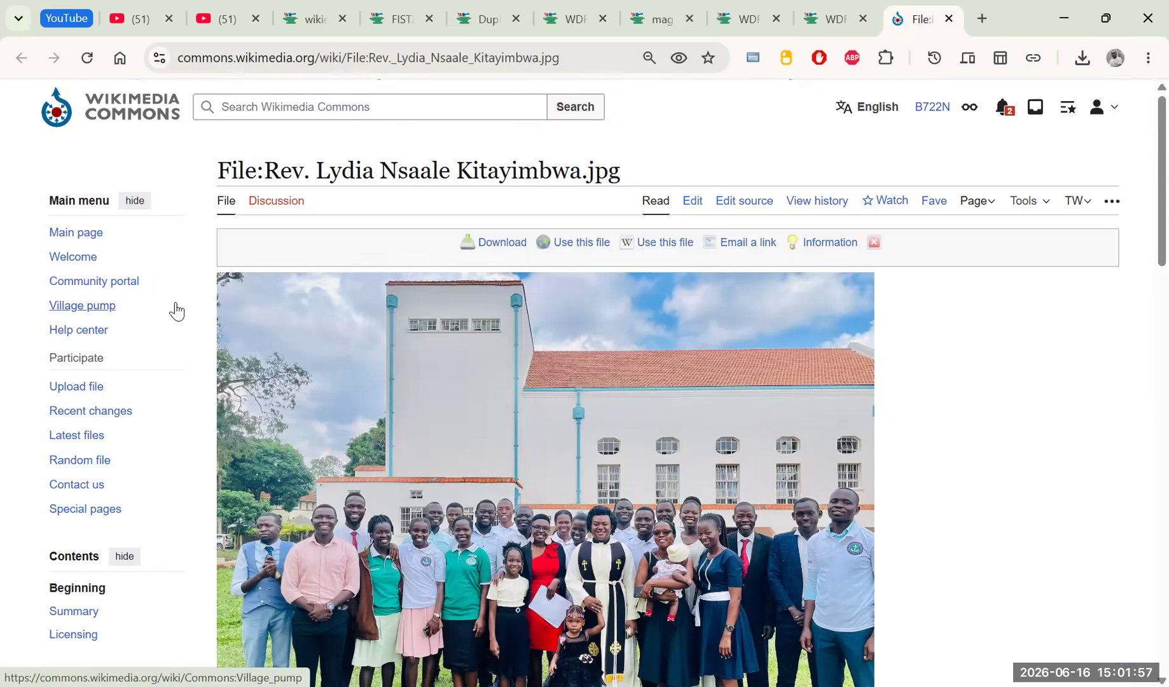
pyautogui.scroll(-10, 344, 303)
pyautogui.scroll(7, 395, 289)
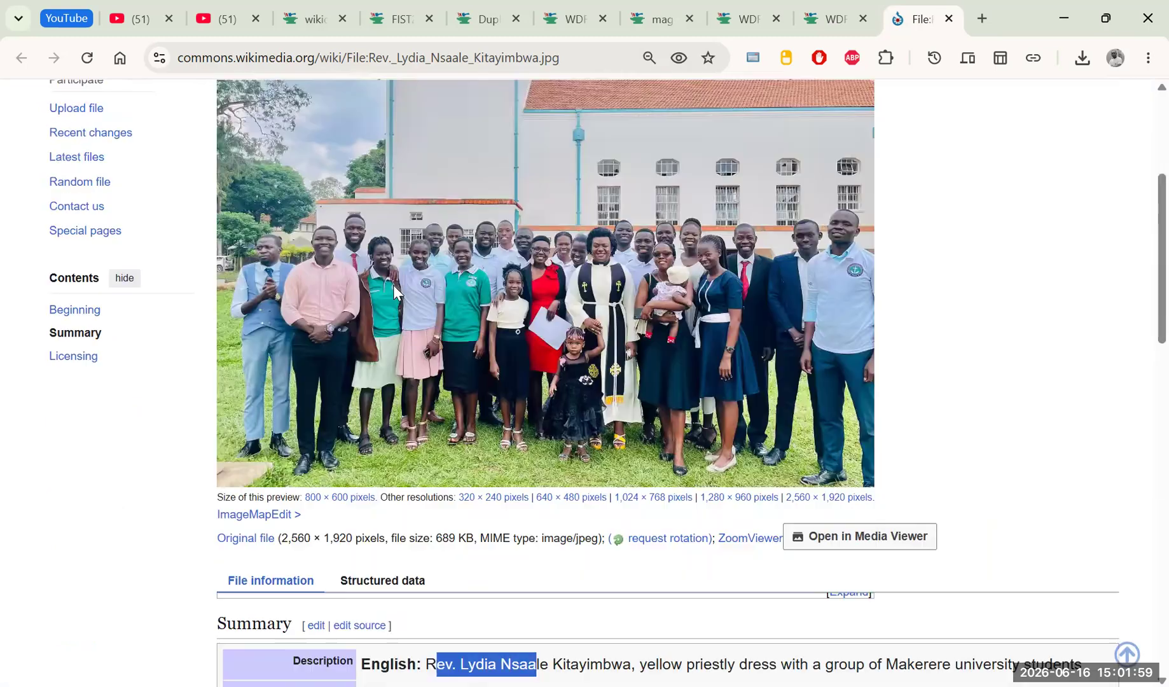
pyautogui.scroll(4, 392, 285)
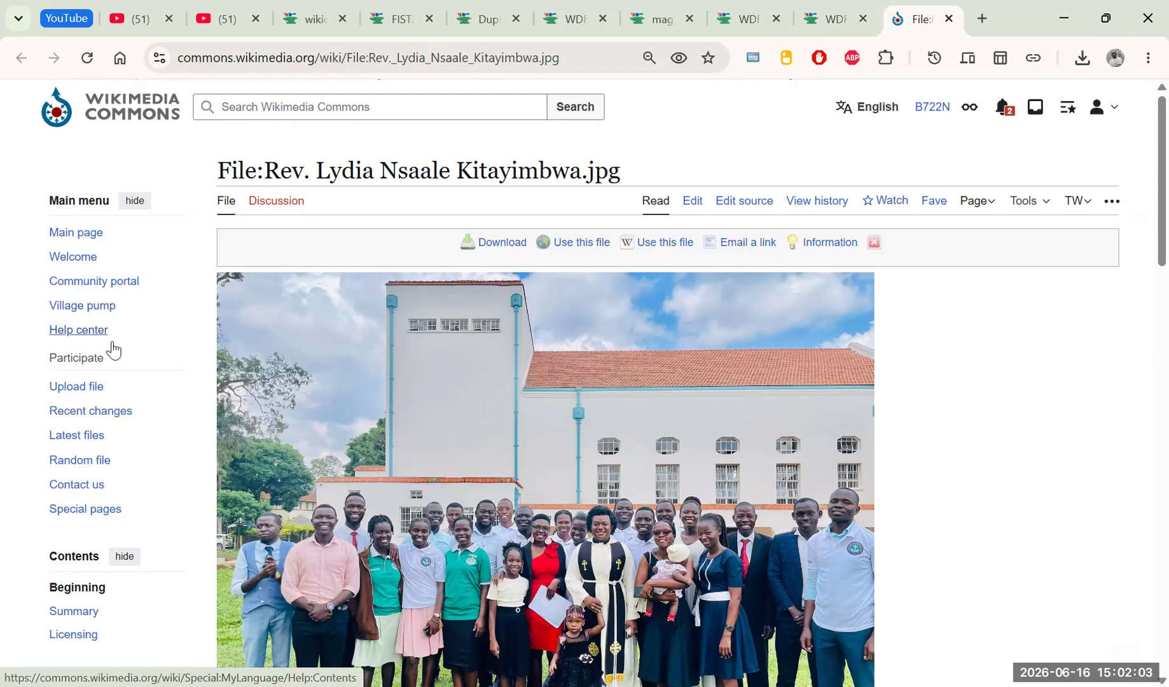
pyautogui.scroll(-7, 600, 297)
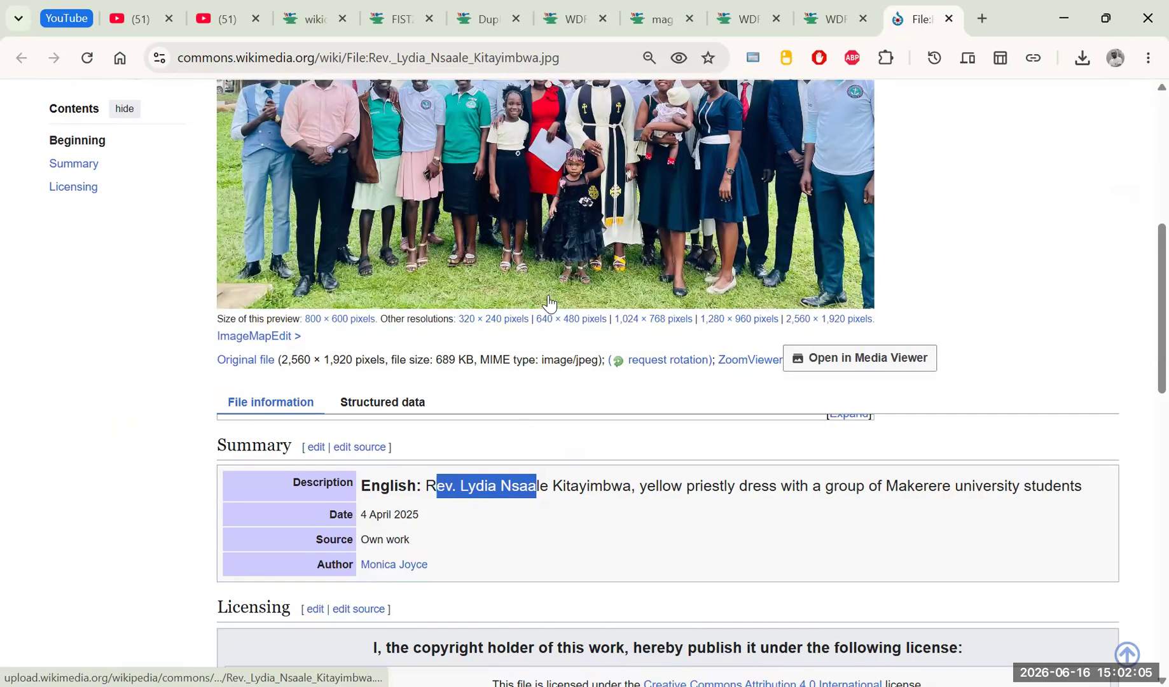
pyautogui.scroll(7, 632, 269)
pyautogui.scroll(-7, 633, 269)
pyautogui.scroll(-4, 632, 273)
pyautogui.scroll(-9, 460, 313)
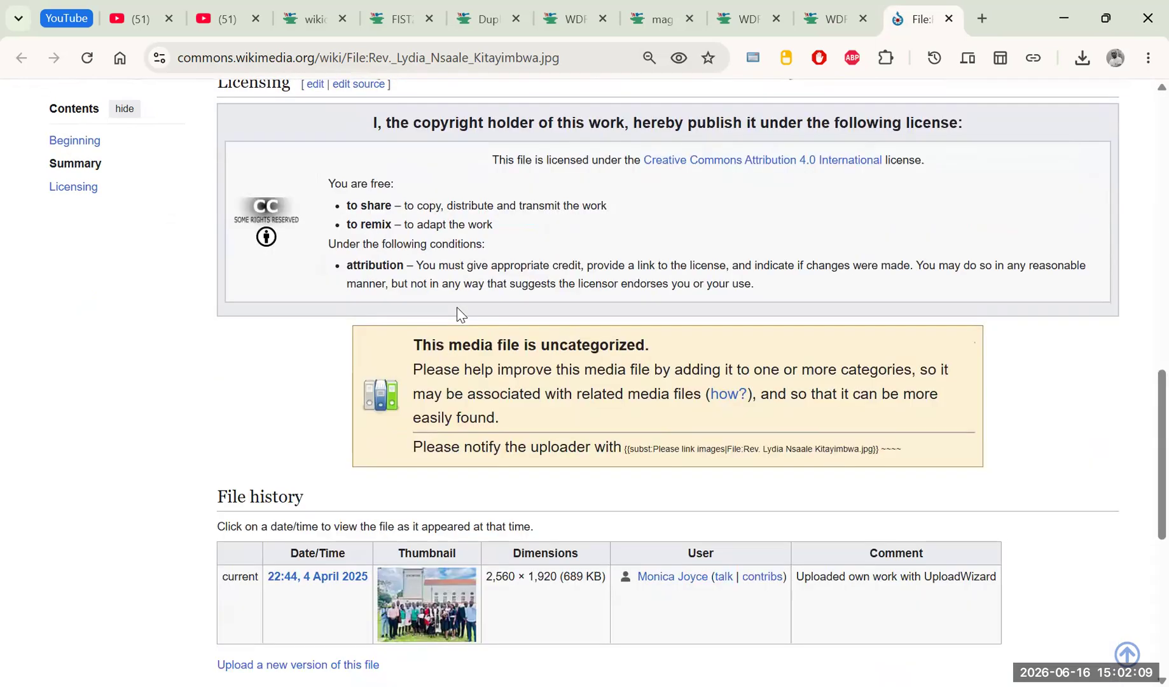
pyautogui.scroll(-3, 435, 326)
pyautogui.scroll(20, 65, 260)
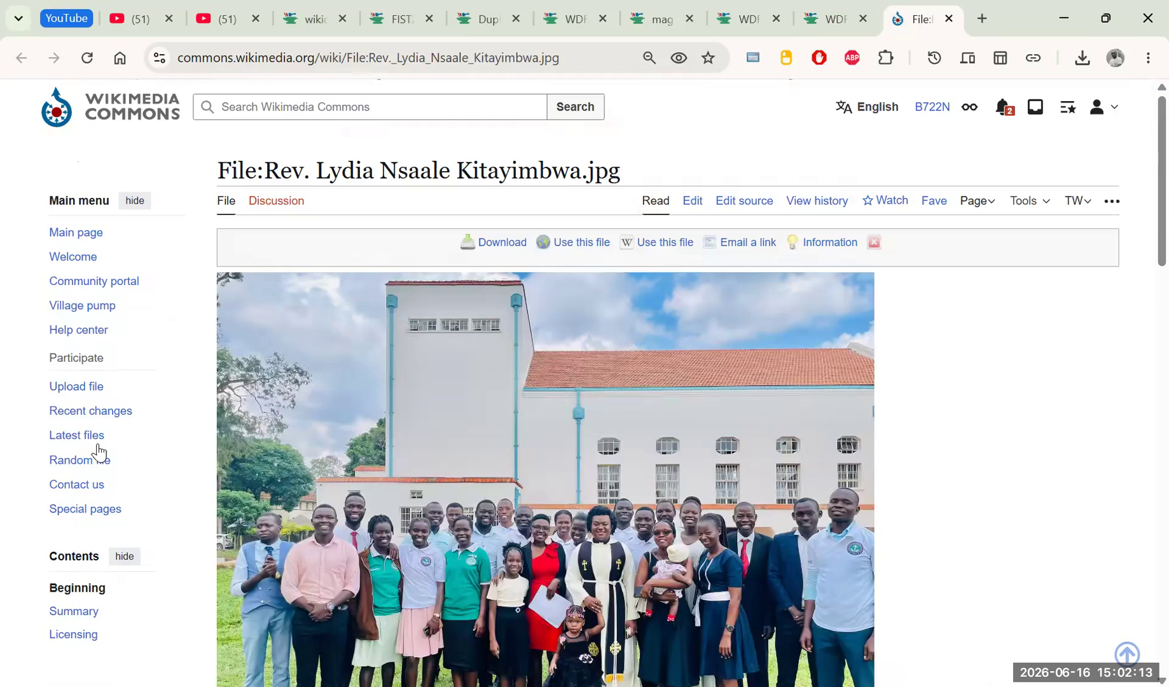
# Search the Commons preferences for "crop" to check the CropTool gadget setting, and return to the group photo's file page.
pyautogui.click(1103, 107)
pyautogui.click(1084, 177)
pyautogui.hotkey('ctrl', '+')
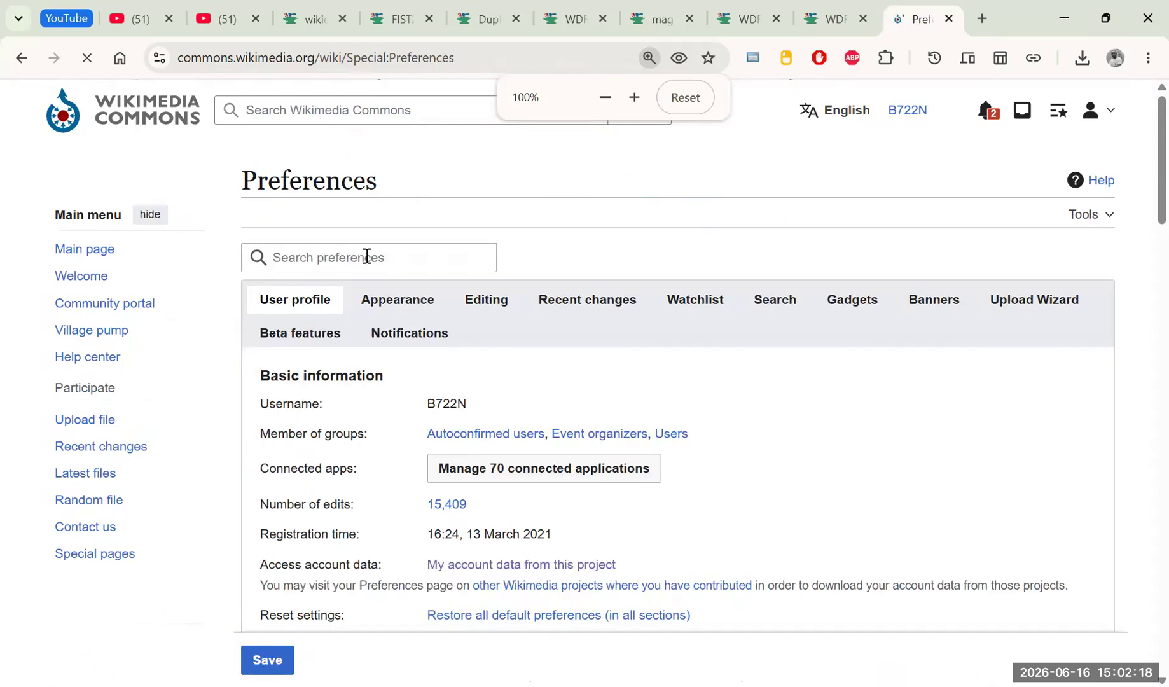
pyautogui.click(365, 262)
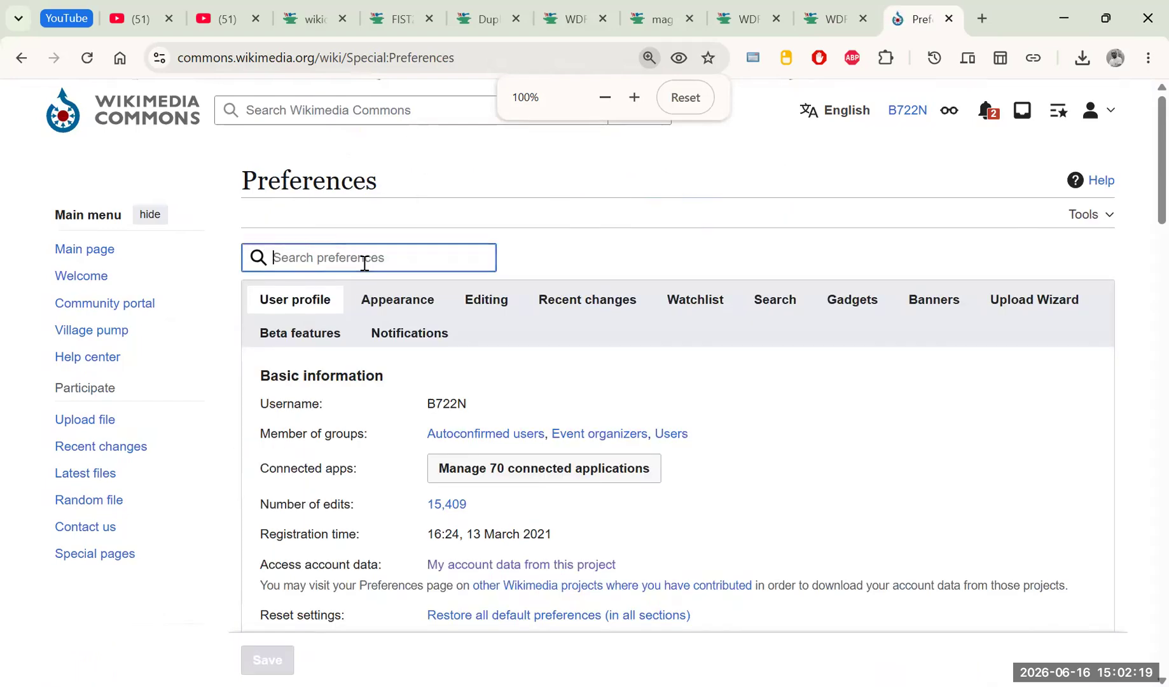
pyautogui.write('crop')
pyautogui.scroll(-3, 390, 280)
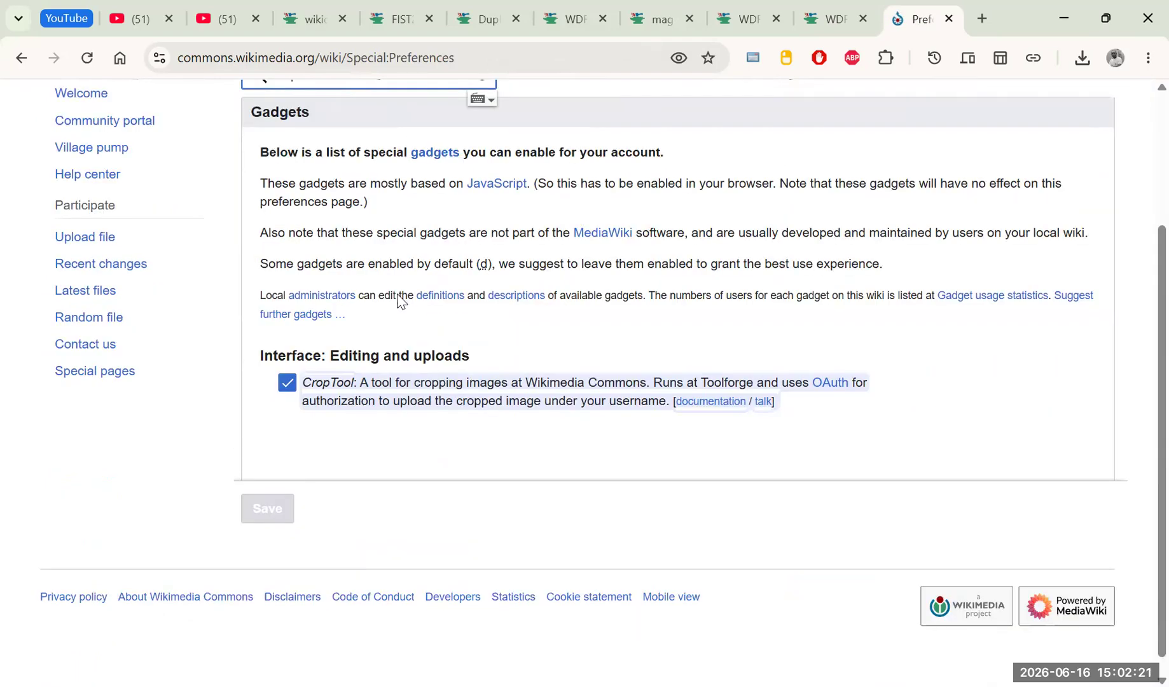
pyautogui.click(826, 18)
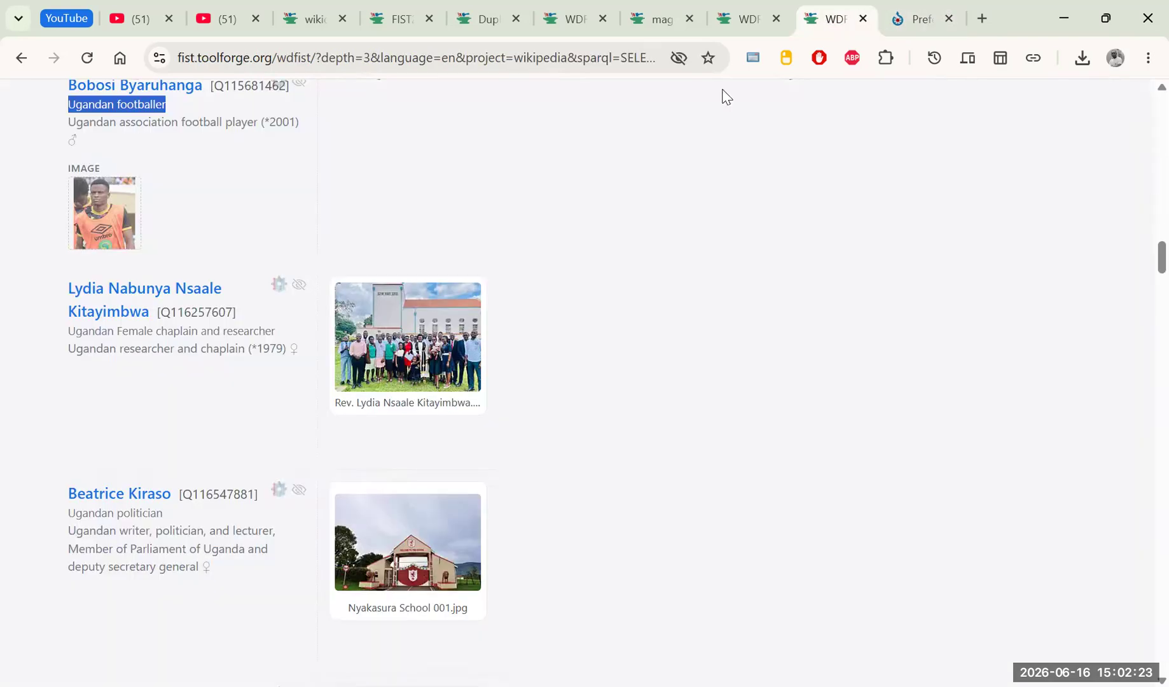
pyautogui.click(916, 19)
pyautogui.scroll(5, 389, 413)
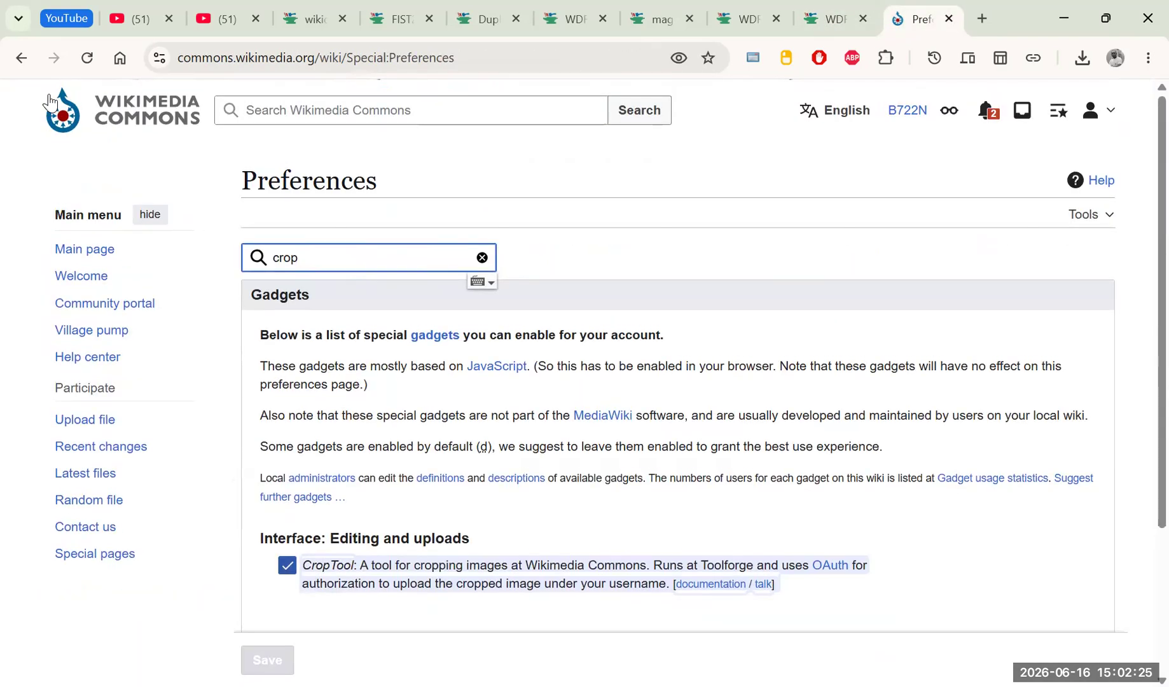
pyautogui.click(19, 58)
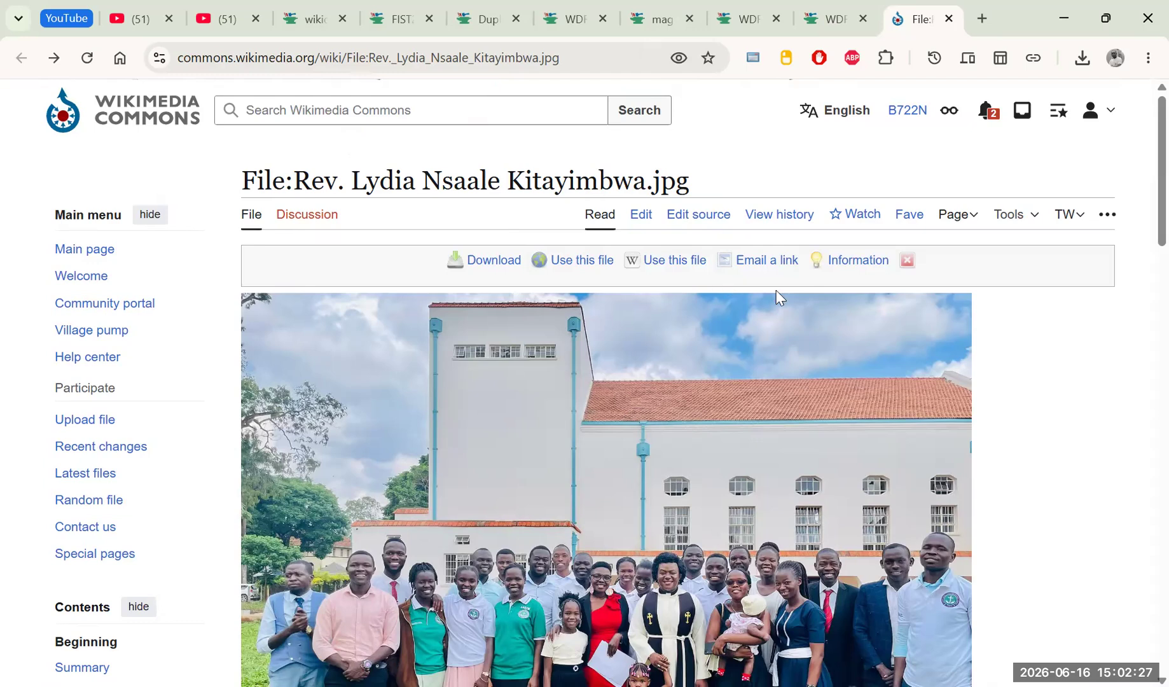
# Check the file page's available tools, set the Commons skin to Vector legacy (2010) in the appearance preferences and save.
pyautogui.click(1031, 218)
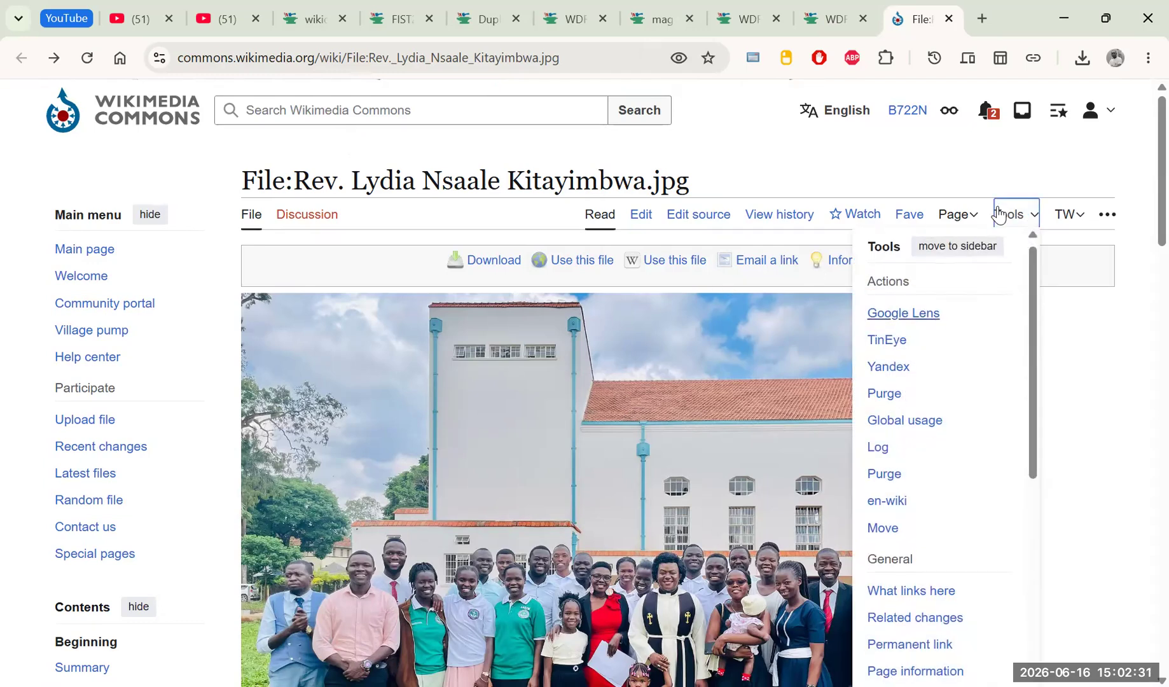
pyautogui.click(1018, 216)
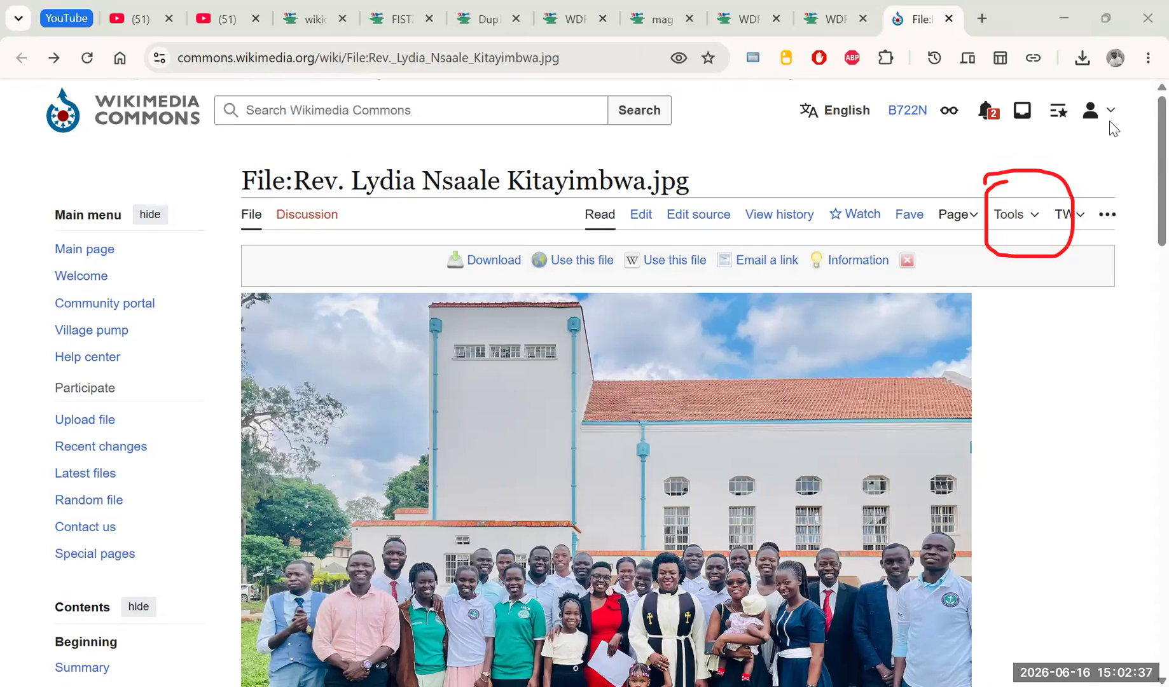
pyautogui.press('F5')
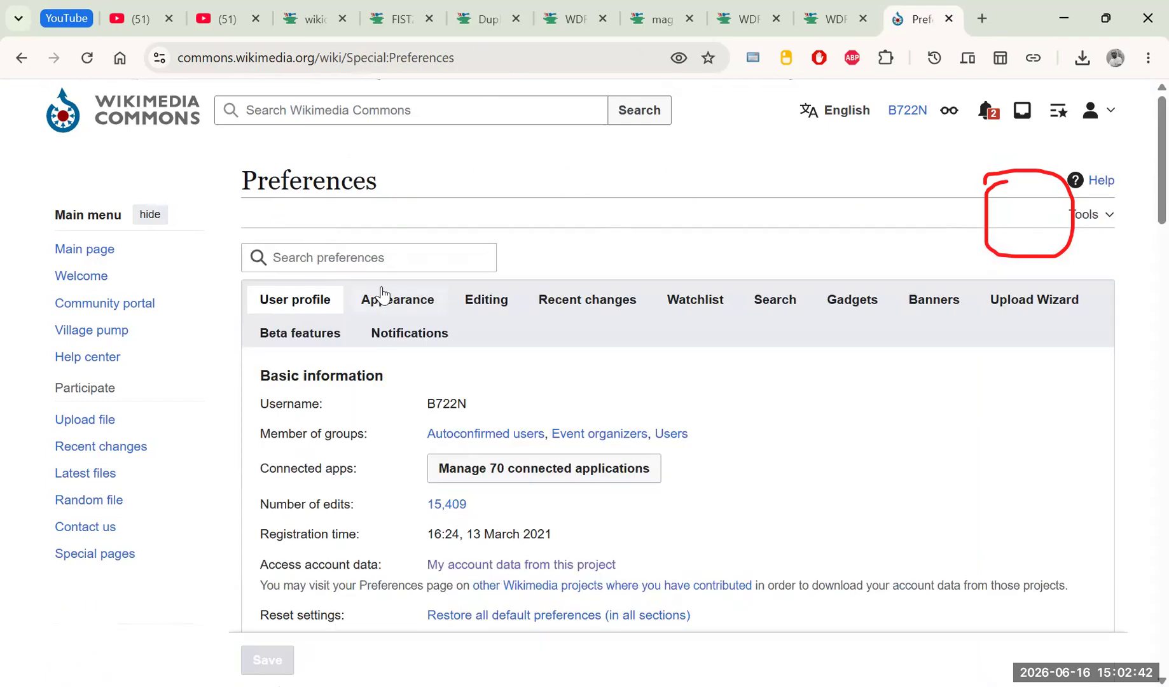
pyautogui.click(391, 300)
pyautogui.click(269, 430)
pyautogui.scroll(-15, 242, 344)
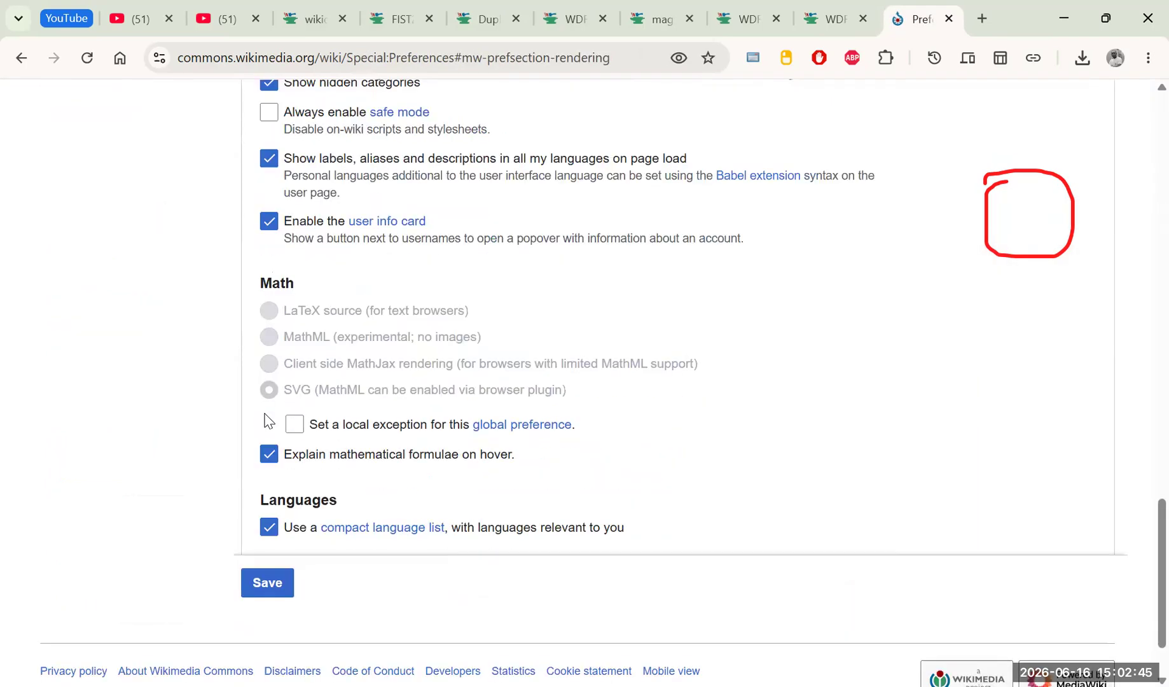
pyautogui.scroll(-2, 254, 458)
pyautogui.click(261, 488)
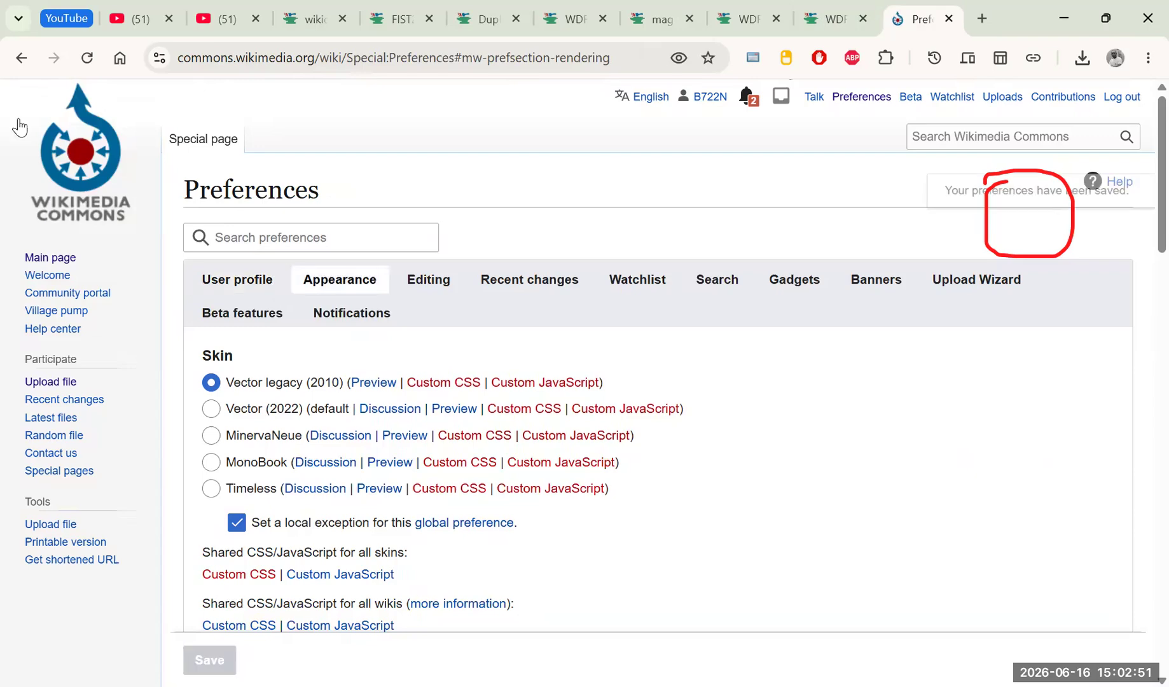
# Return to the group photo's file page, reload it with the new skin and open the photo in CropTool.
pyautogui.click(21, 57)
pyautogui.click(21, 58)
pyautogui.click(21, 58)
pyautogui.click(88, 58)
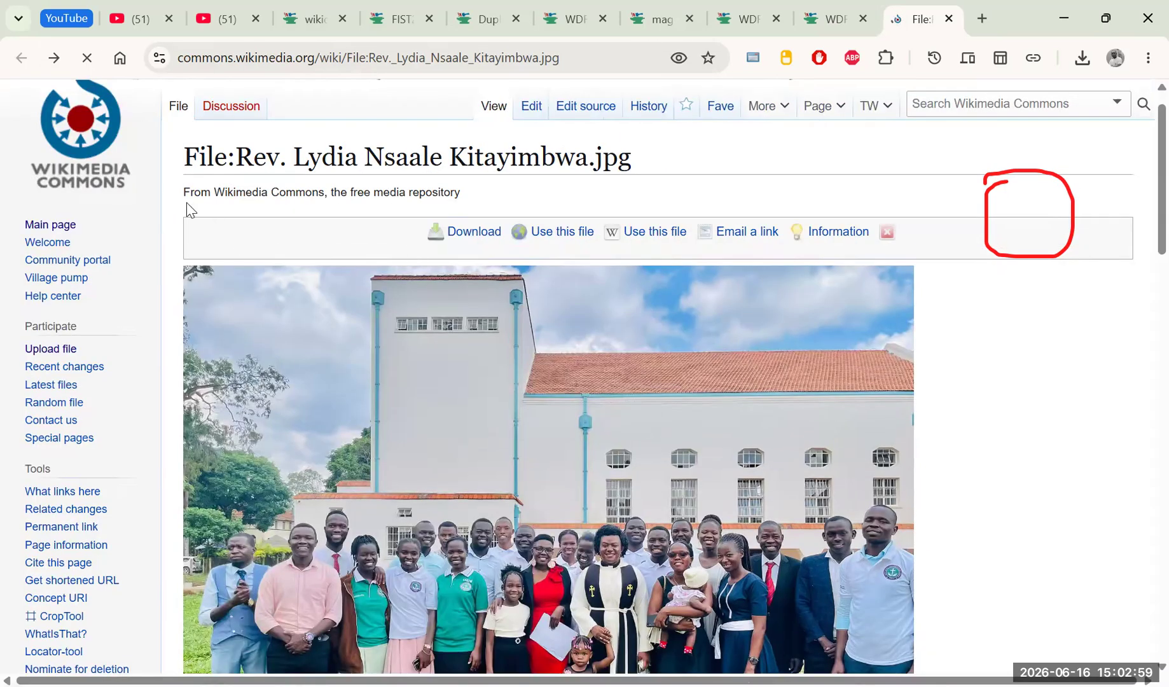
pyautogui.scroll(-1, 123, 207)
pyautogui.scroll(-1, 173, 324)
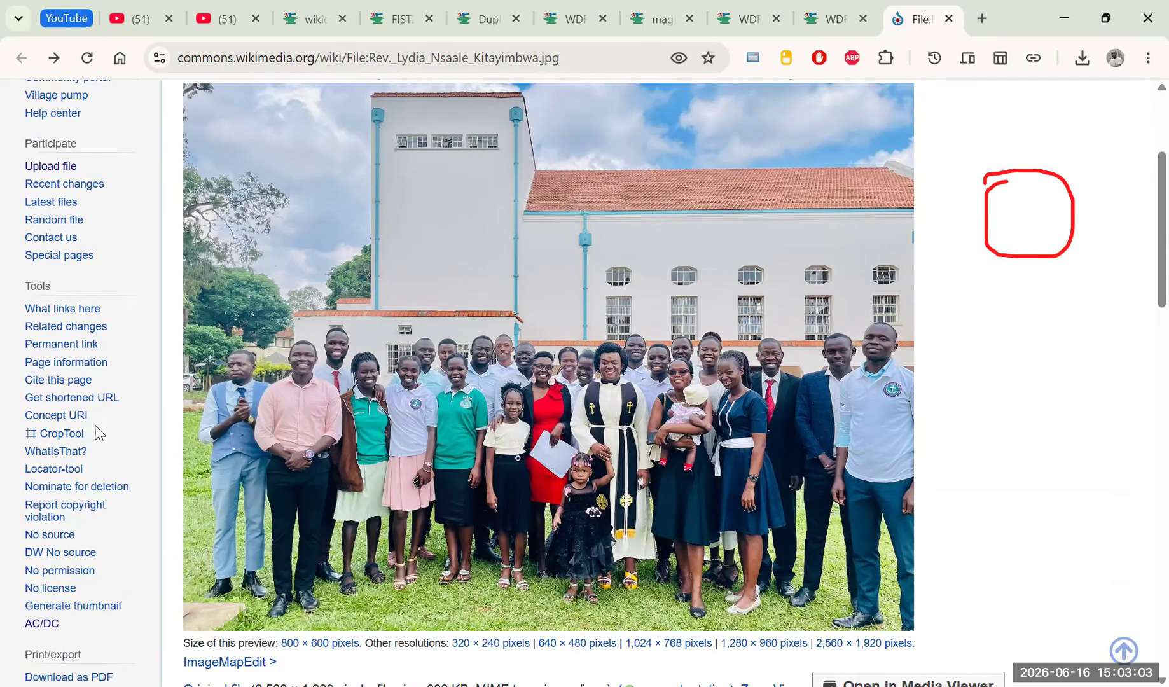
pyautogui.moveTo(87, 423); pyautogui.dragTo(92, 421)
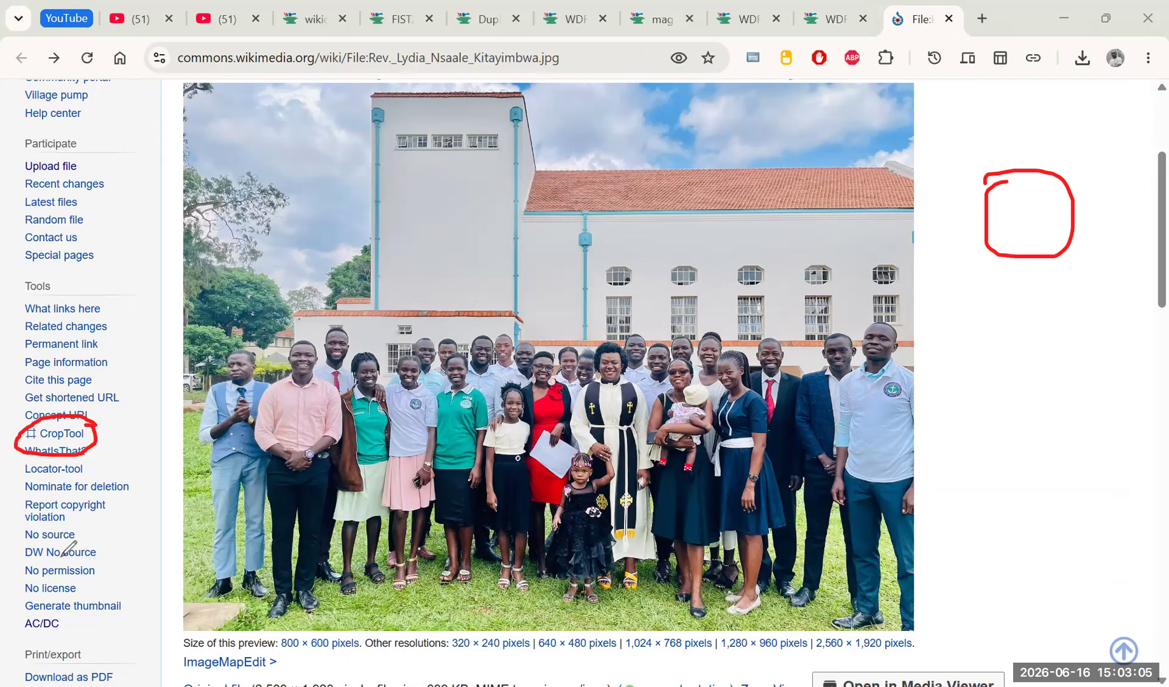
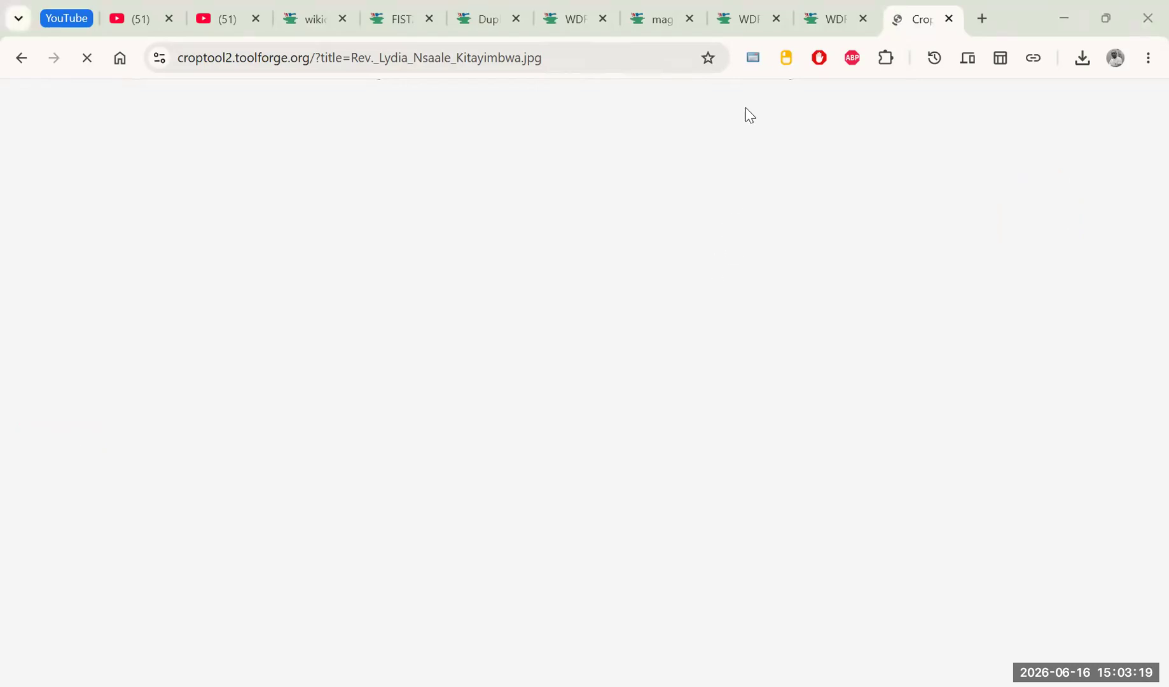
# Return to WDFIST and ignore Nyakasura School 001.jpg suggested for item Q116547881, permanently hiding it from all searches.
pyautogui.click(819, 23)
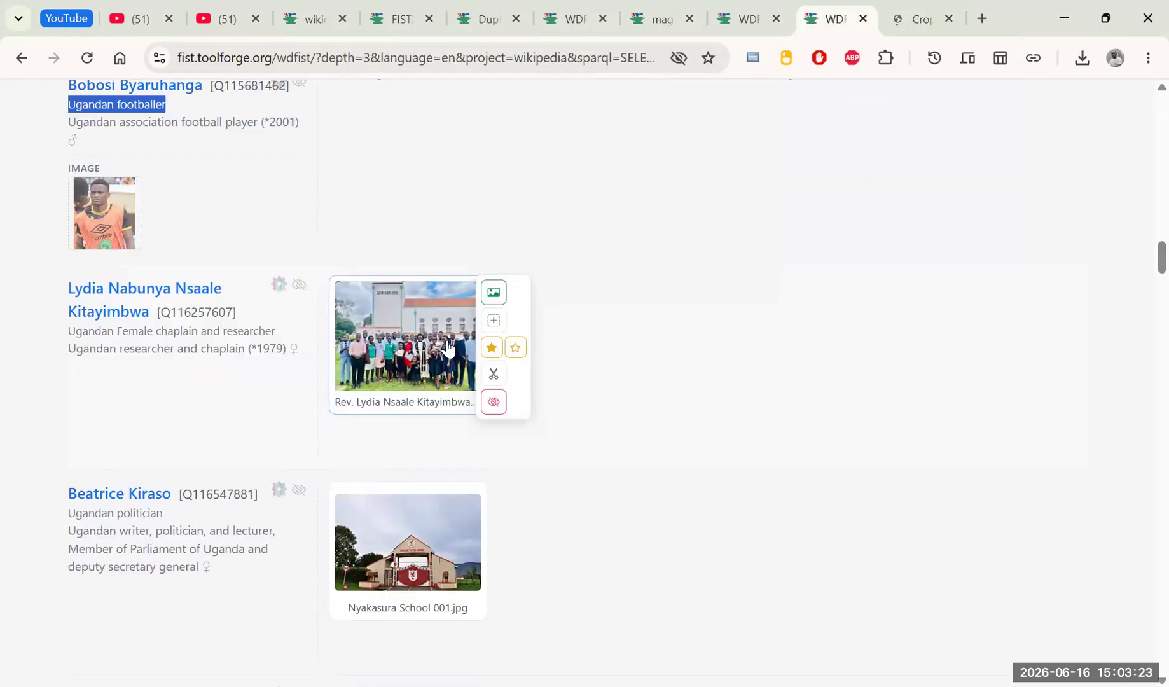
pyautogui.scroll(-1, 379, 358)
pyautogui.scroll(-2, 379, 359)
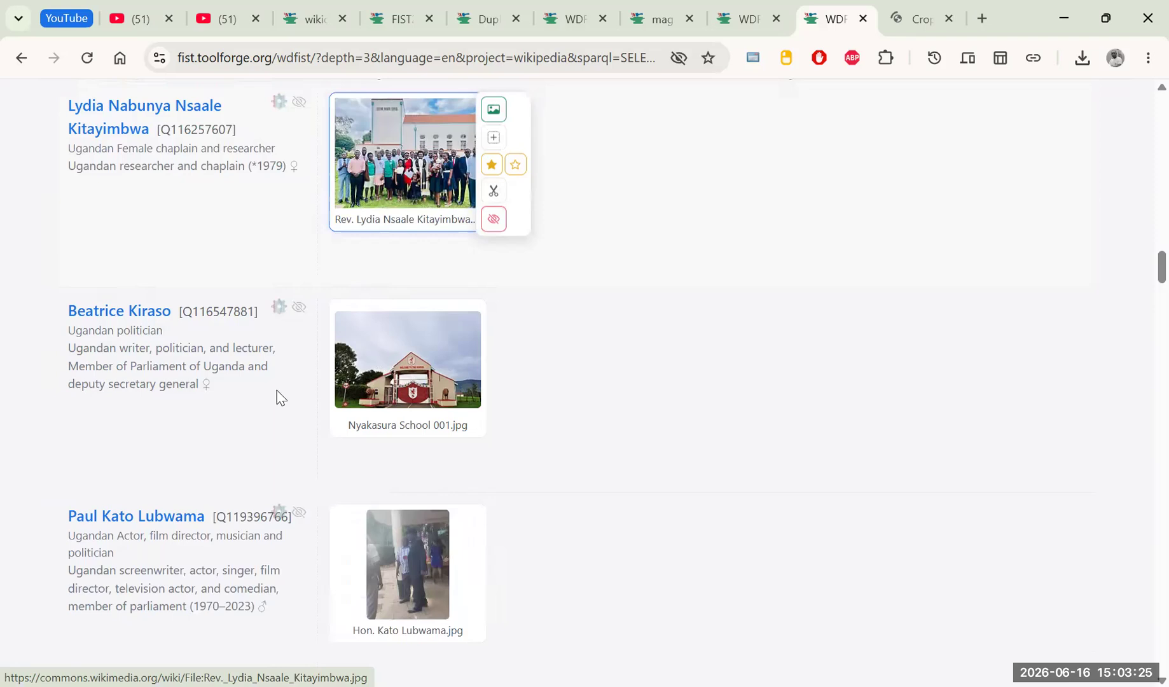
pyautogui.click(495, 431)
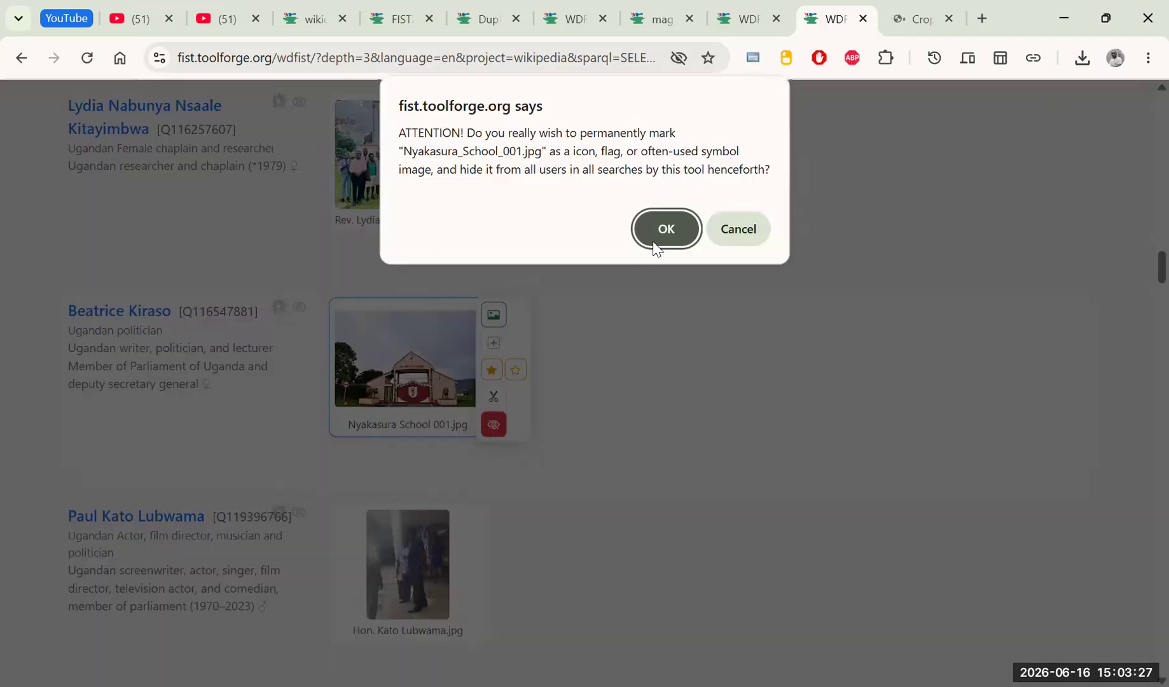
pyautogui.click(667, 233)
pyautogui.scroll(-3, 321, 300)
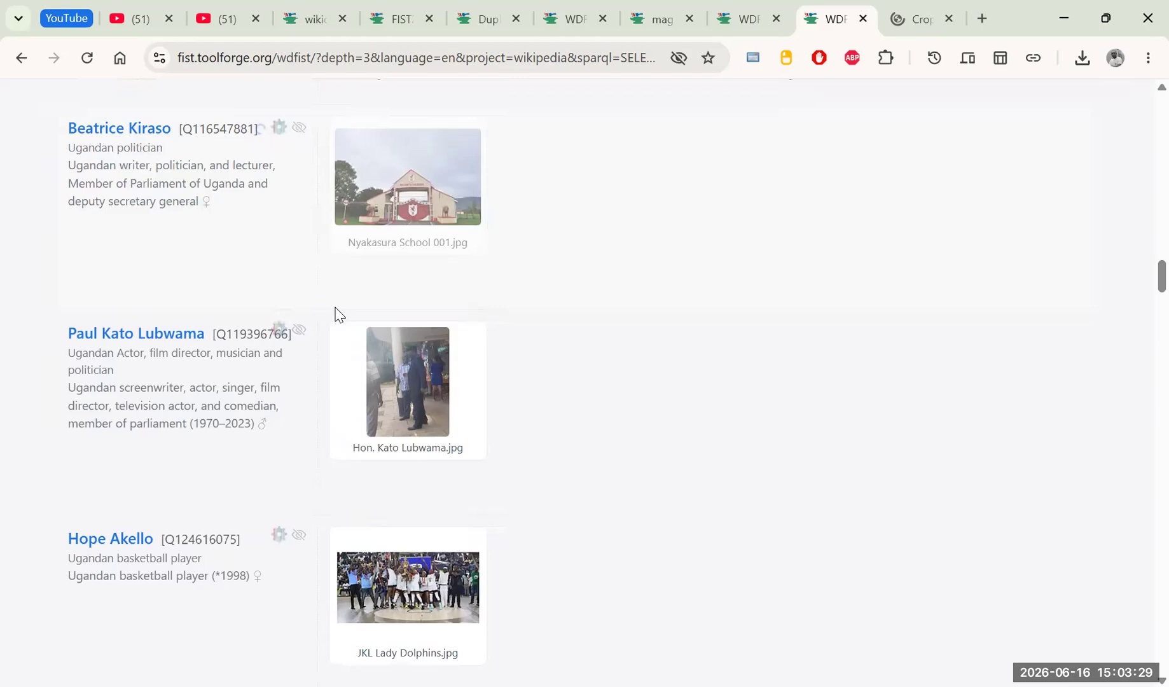
# Open the Commons page of the photo suggested for item Q119396766 and examine the image.
pyautogui.moveTo(384, 446)
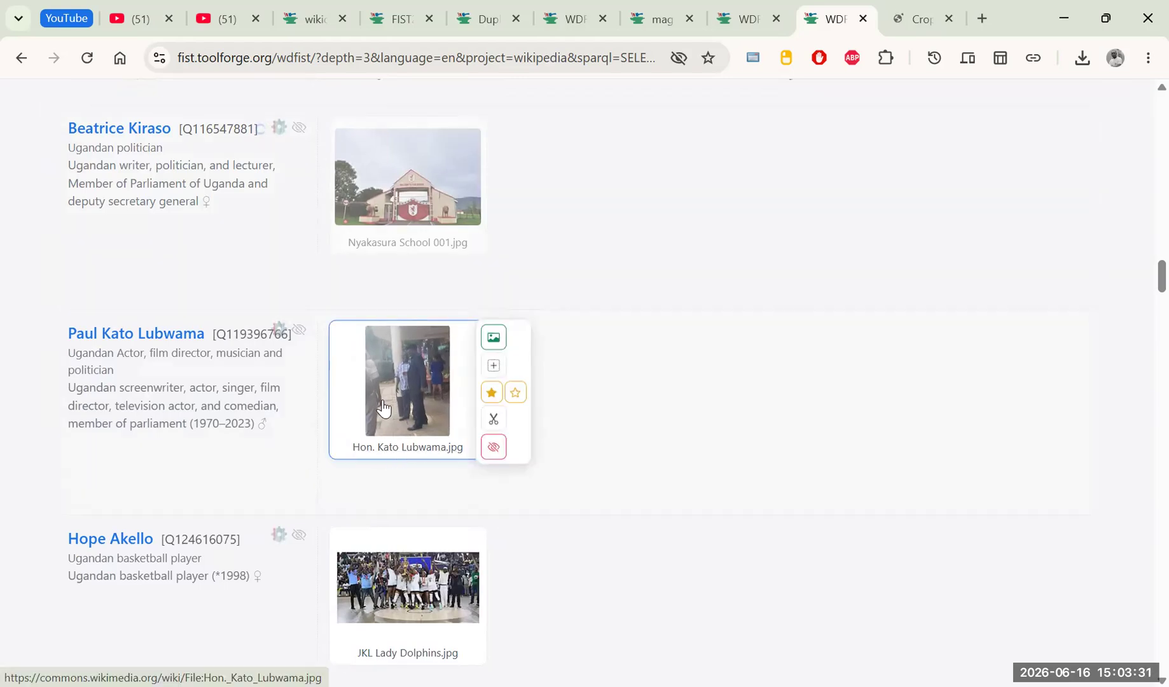
pyautogui.rightClick(409, 453)
pyautogui.click(509, 173)
pyautogui.click(925, 19)
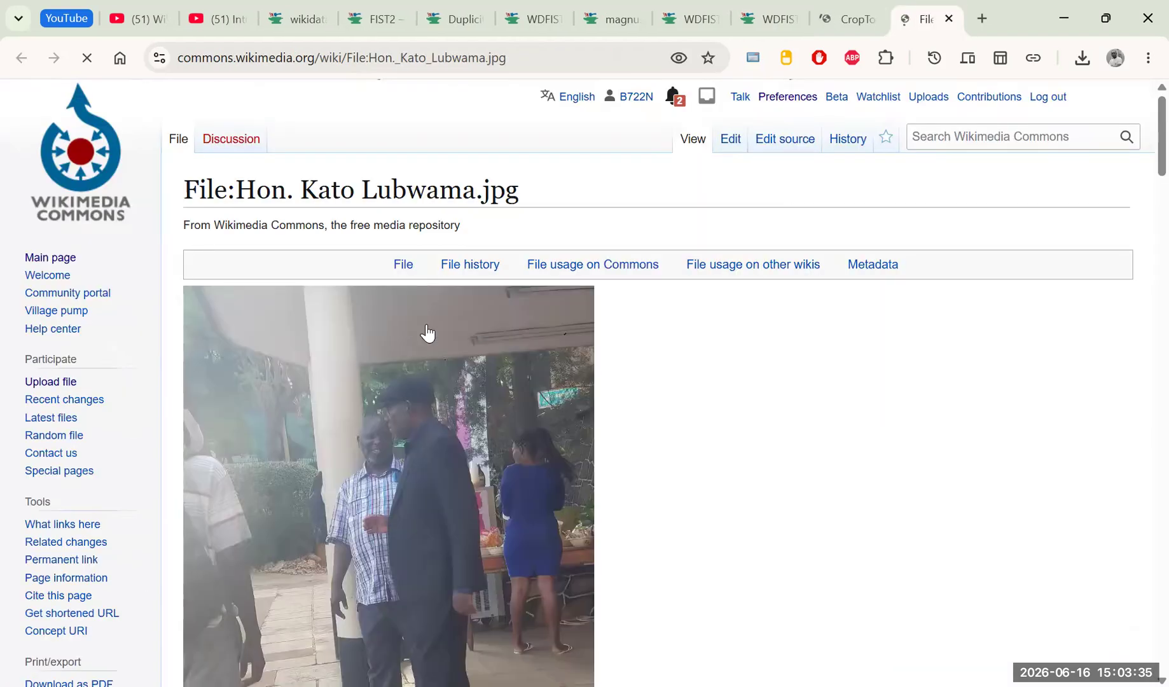
pyautogui.scroll(-3, 427, 462)
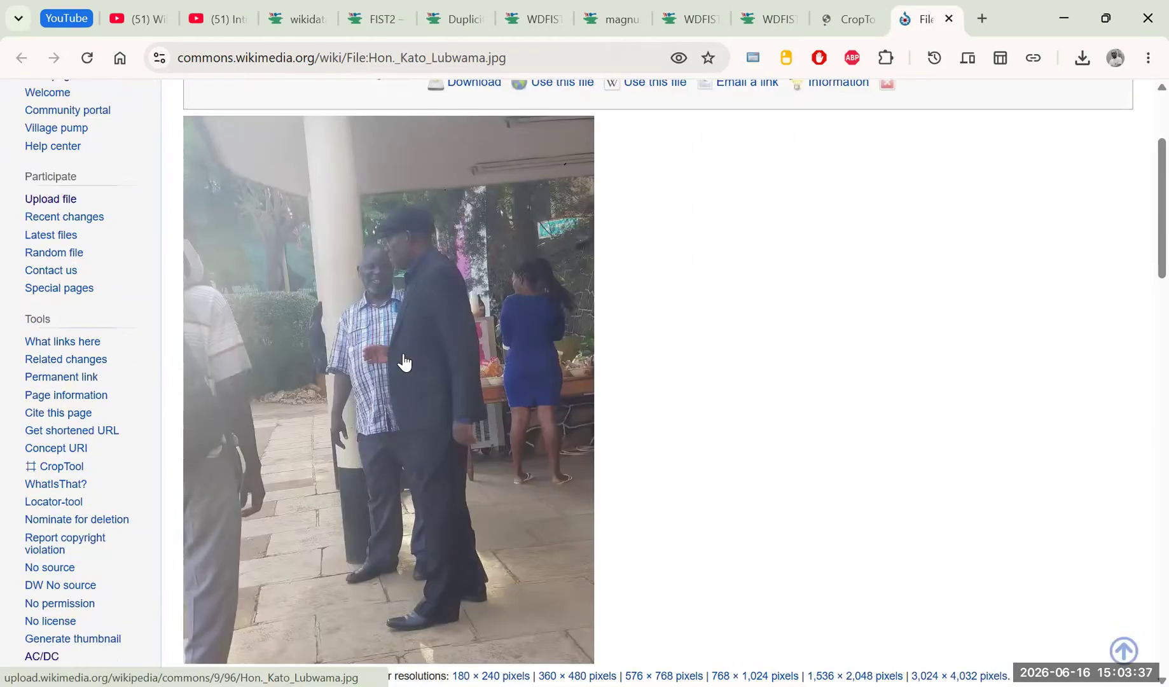
# Examine the photo suggested for item Q119396766 along with its description, metadata and categories, and compare it with the WDFIST entry.
pyautogui.scroll(3, 405, 363)
pyautogui.scroll(-3, 371, 386)
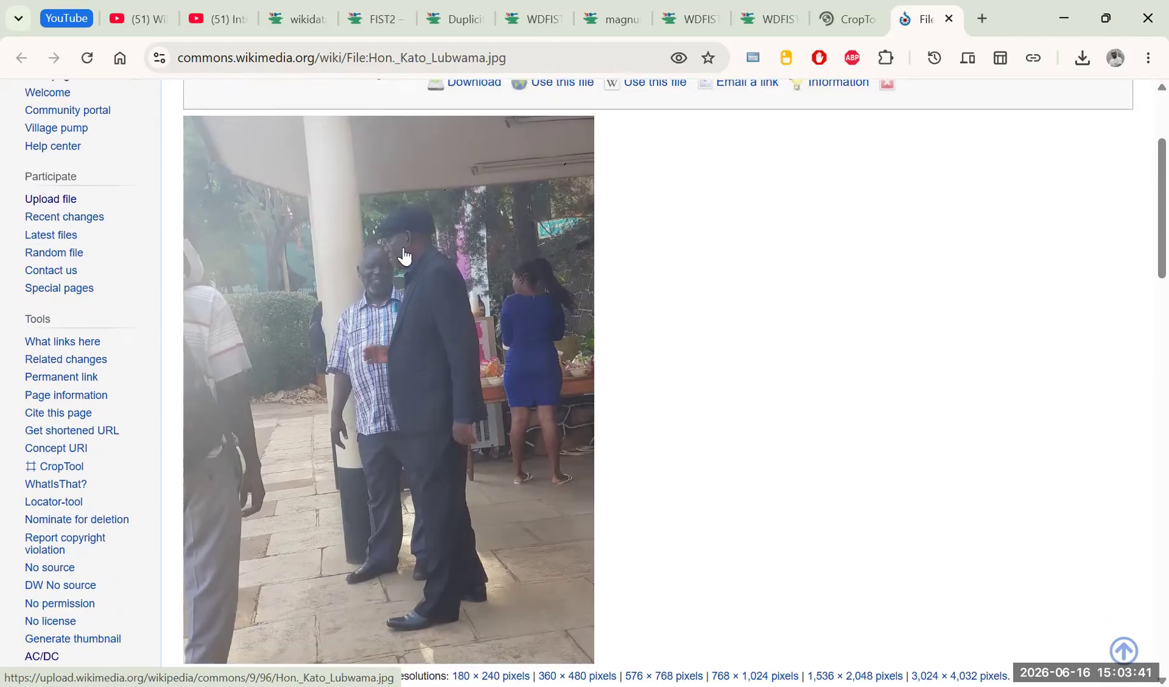
pyautogui.scroll(3, 439, 419)
pyautogui.scroll(-5, 445, 394)
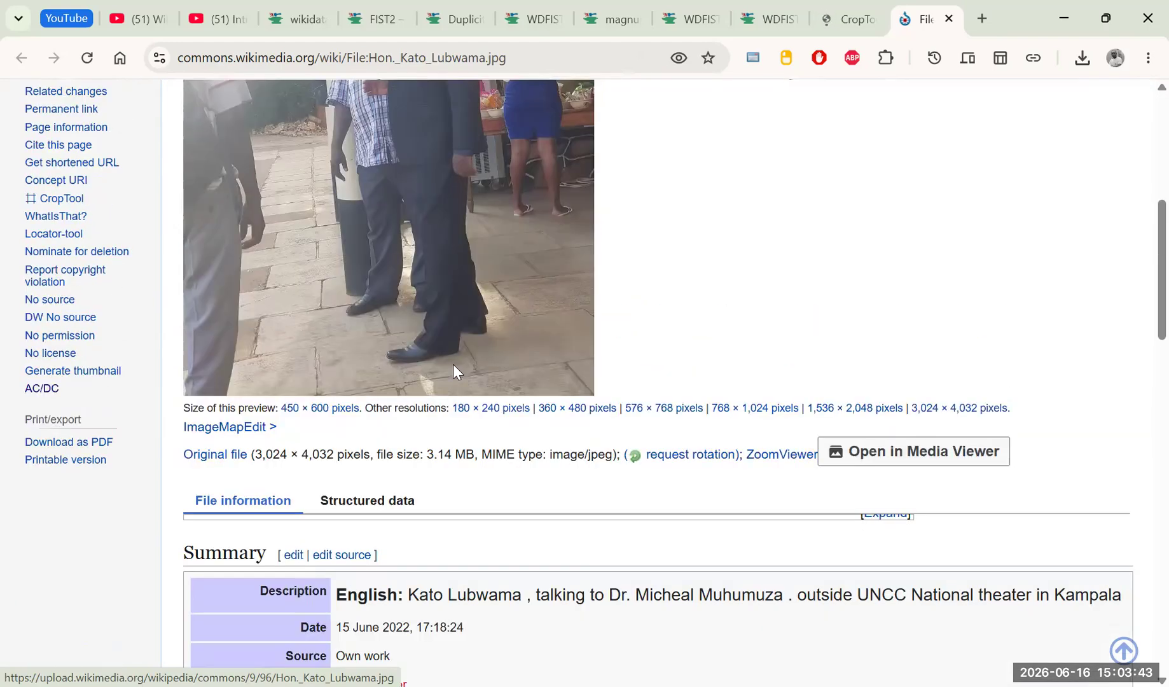
pyautogui.scroll(-1, 453, 369)
pyautogui.click(849, 21)
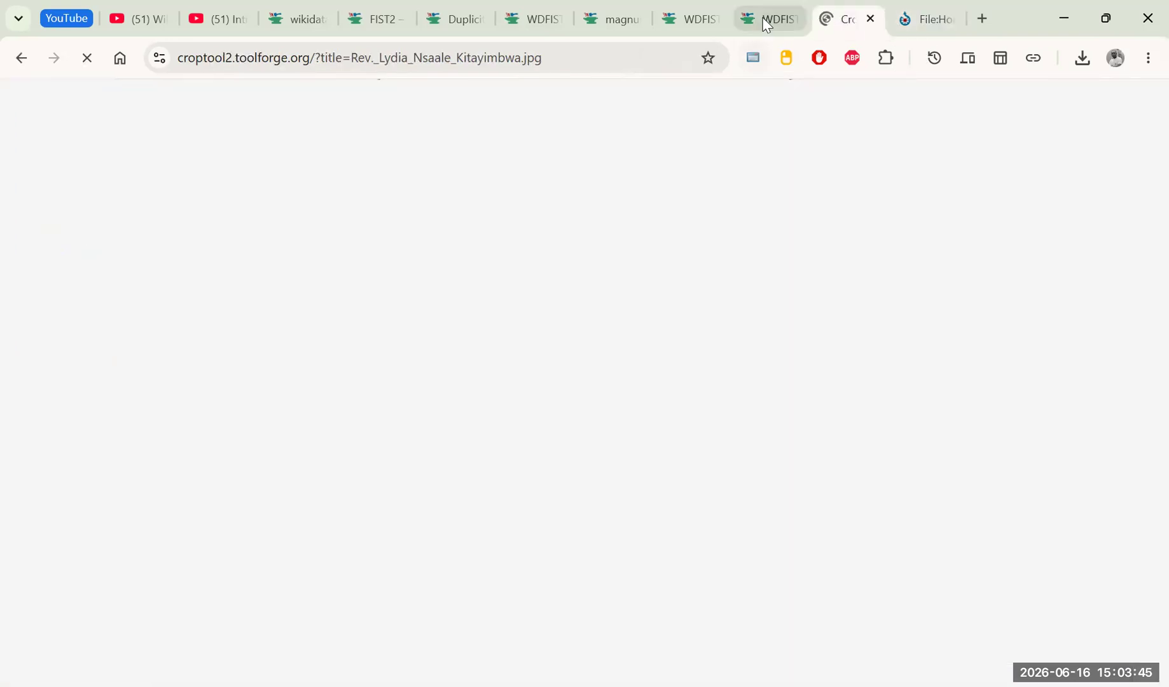
pyautogui.click(766, 24)
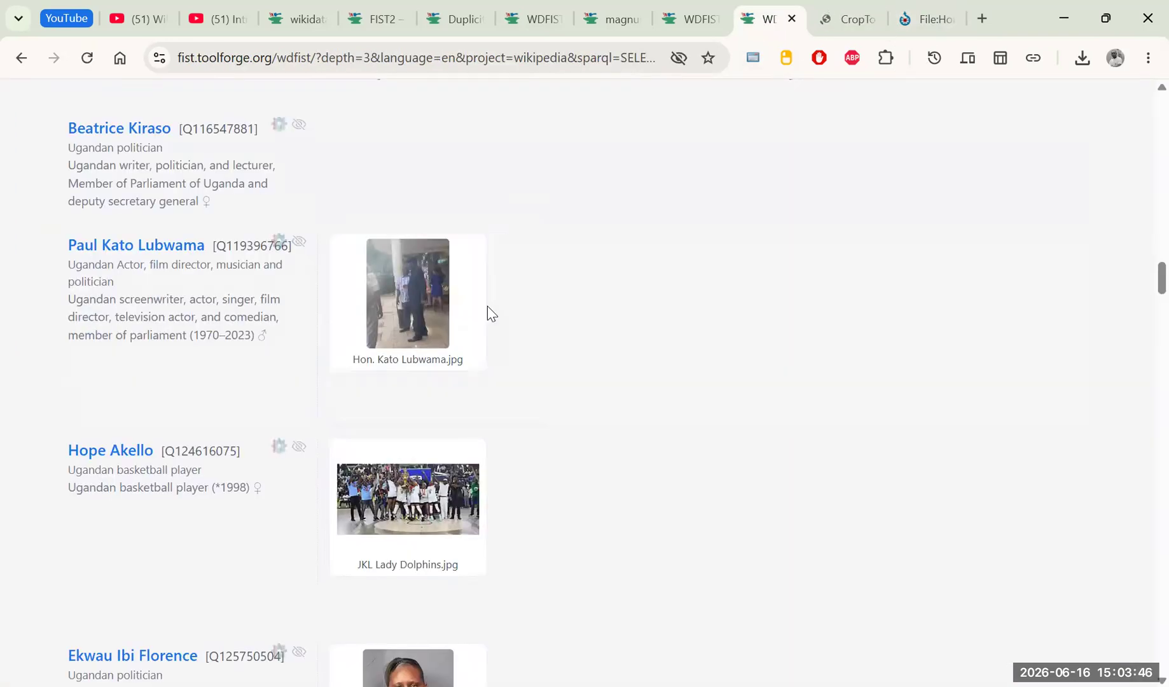
pyautogui.click(923, 19)
pyautogui.scroll(-10, 718, 278)
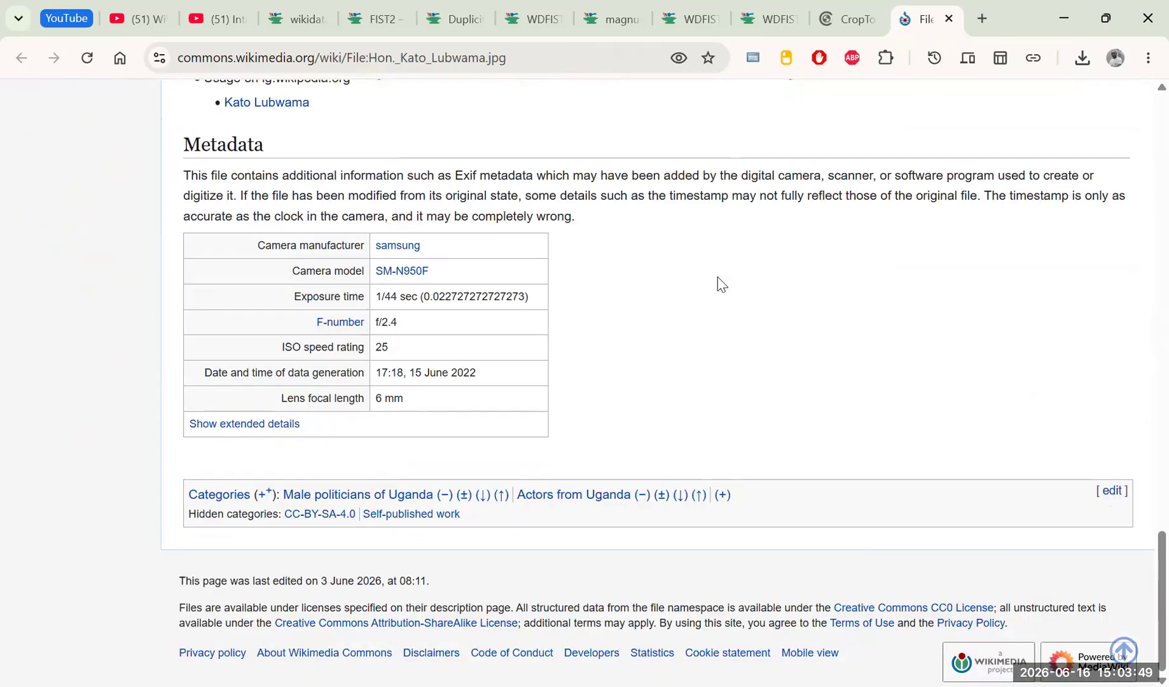
pyautogui.scroll(15, 571, 326)
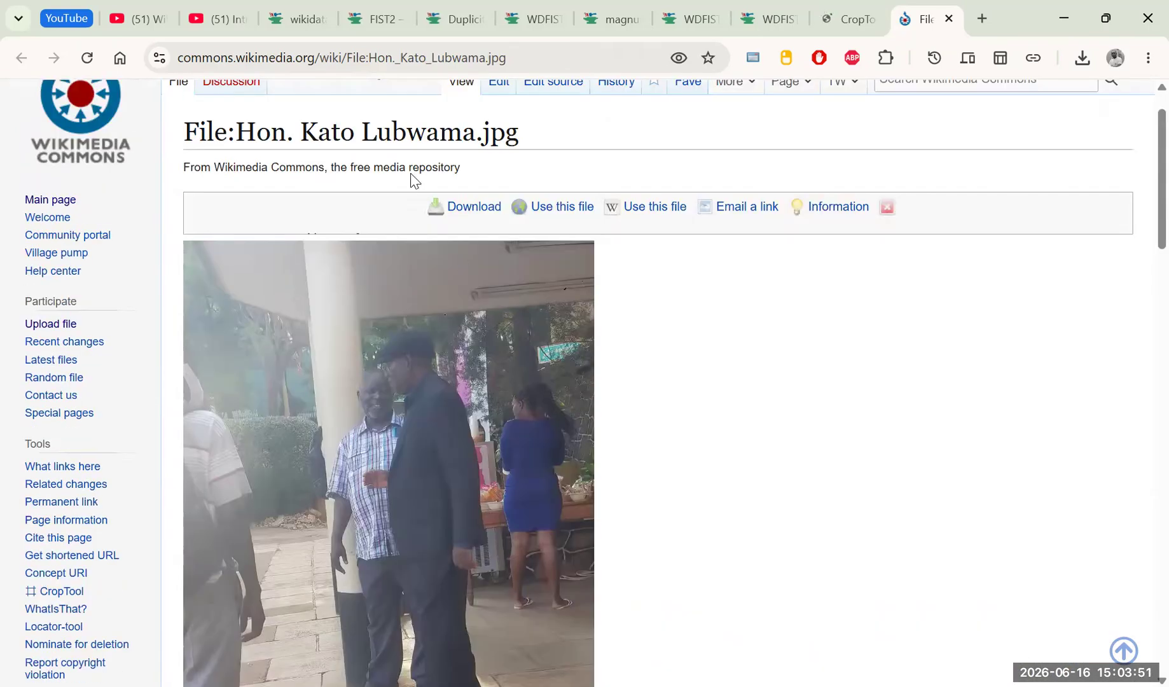
# Search Wikimedia Commons for other files using the pictured person's name copied from the file title.
pyautogui.moveTo(306, 132); pyautogui.dragTo(476, 133)
pyautogui.scroll(1, 737, 205)
pyautogui.click(948, 136)
pyautogui.write('Kato Lubwama')
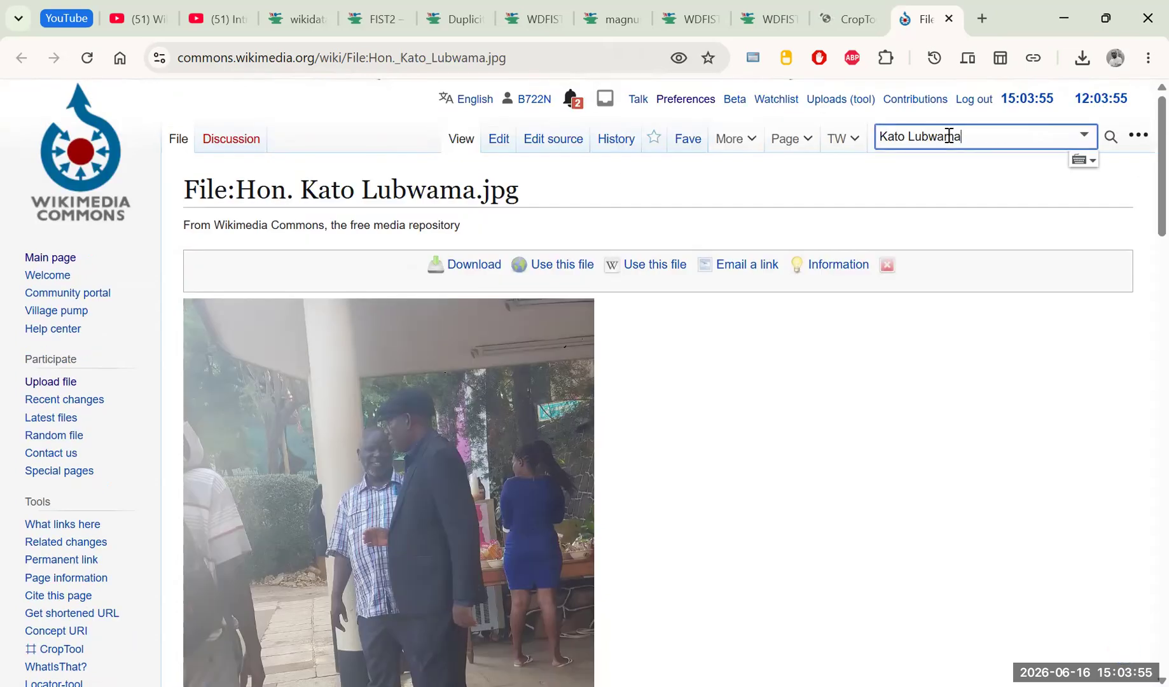
pyautogui.press('Return')
# Switch to CropTool2, connect it to the Wikimedia account and allow the requested permissions.
pyautogui.click(838, 20)
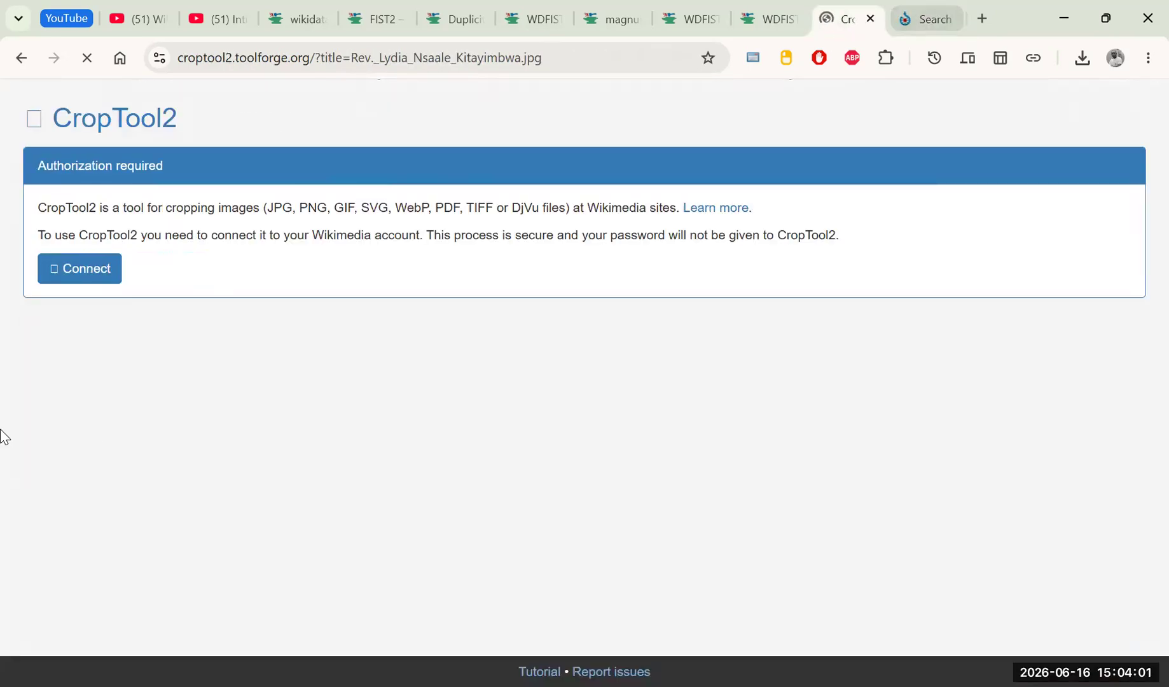
pyautogui.click(88, 275)
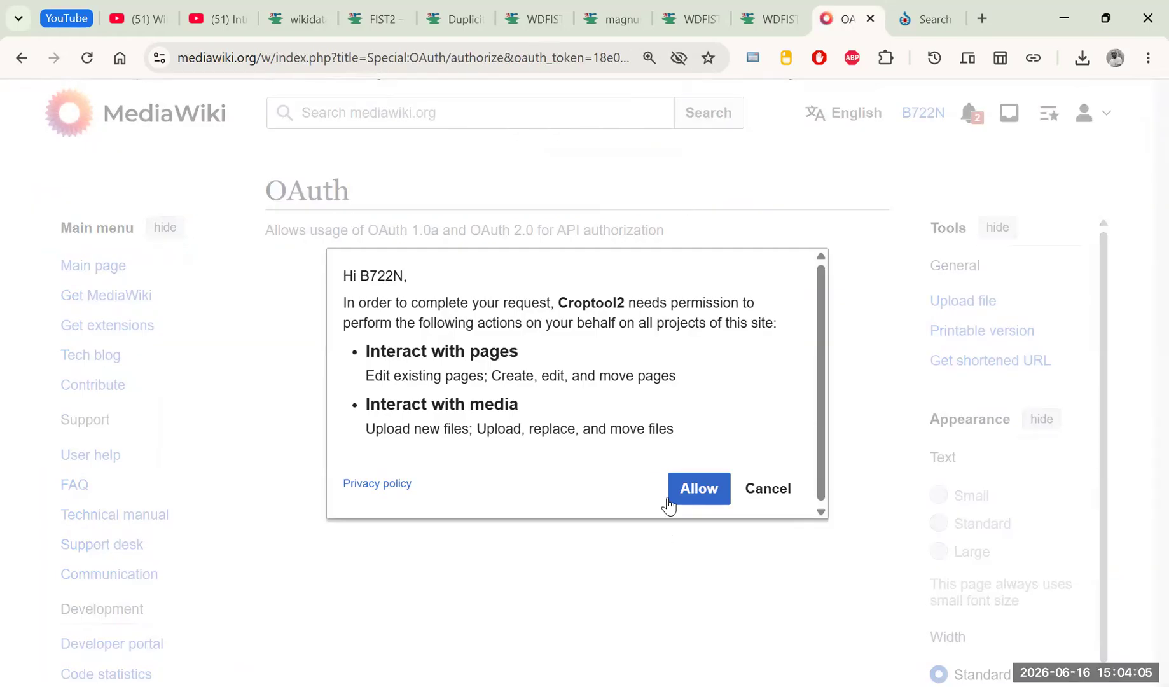
pyautogui.click(671, 496)
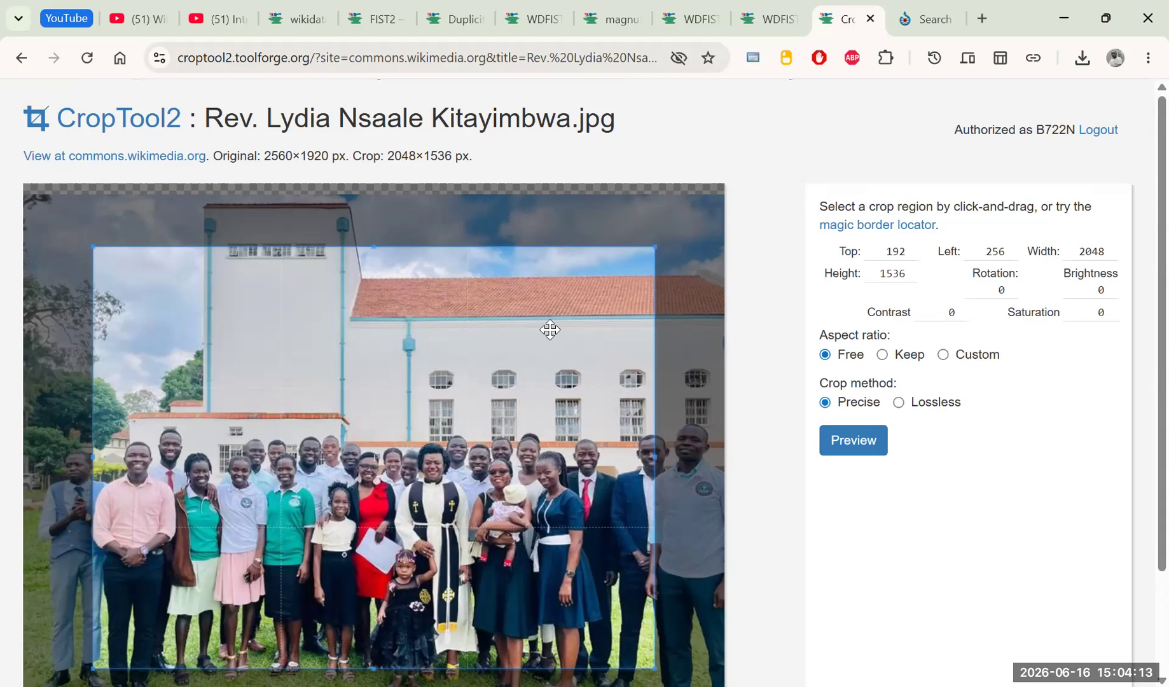
# Frame the crop region around the head and torso of the robed woman in the group photo, about 297×360 px.
pyautogui.moveTo(94, 247); pyautogui.dragTo(394, 427)
pyautogui.moveTo(631, 464); pyautogui.dragTo(473, 364)
pyautogui.moveTo(395, 420); pyautogui.dragTo(440, 475)
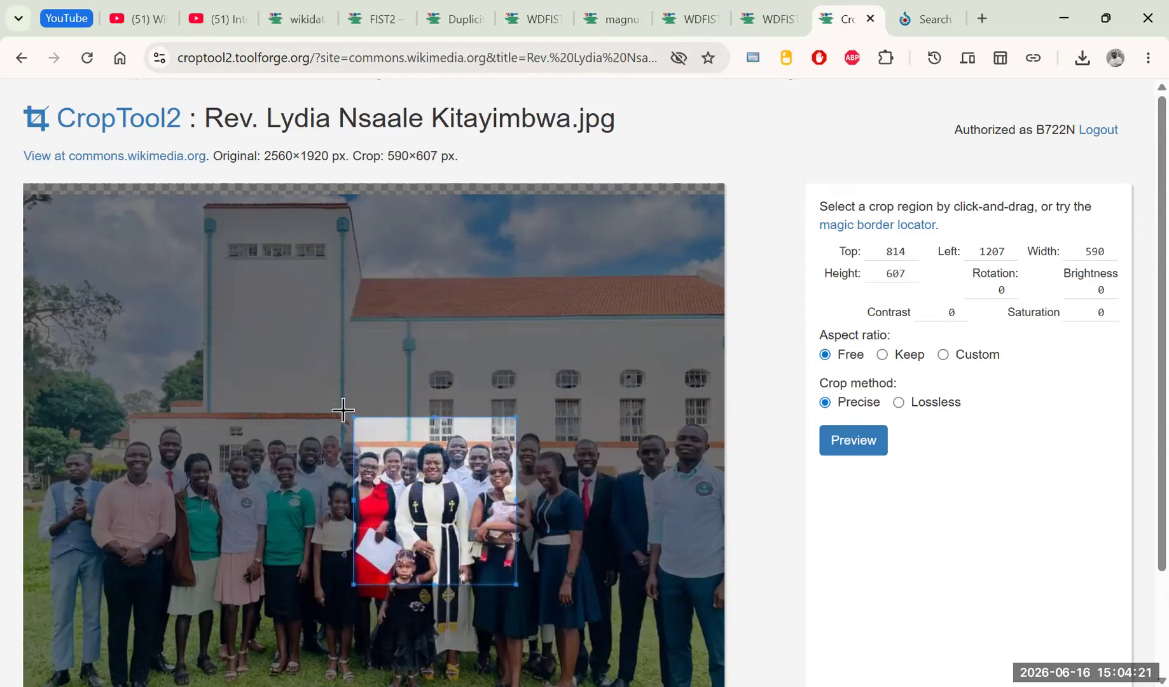
pyautogui.moveTo(353, 418); pyautogui.dragTo(387, 471)
pyautogui.moveTo(451, 533); pyautogui.dragTo(440, 490)
pyautogui.moveTo(504, 536); pyautogui.dragTo(466, 528)
pyautogui.moveTo(377, 524); pyautogui.dragTo(474, 482)
pyautogui.moveTo(395, 484); pyautogui.dragTo(389, 484)
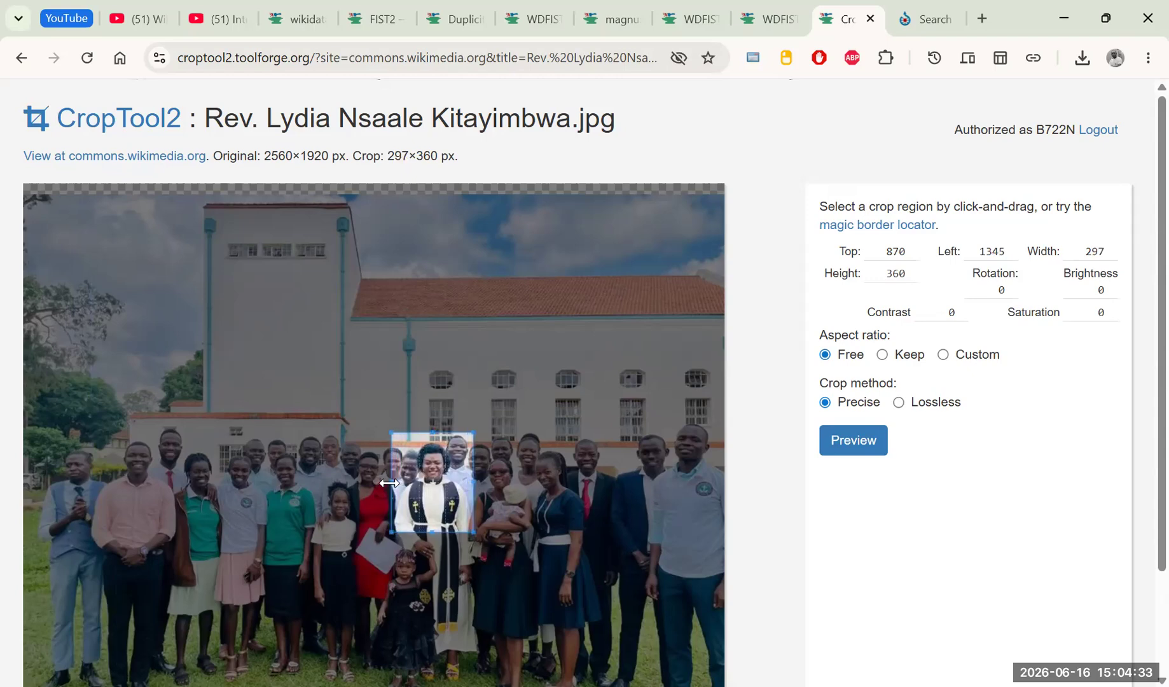
# Preview the crop, upload it as a new file with the suggested "(cropped)" file name and open the new file's page.
pyautogui.click(851, 445)
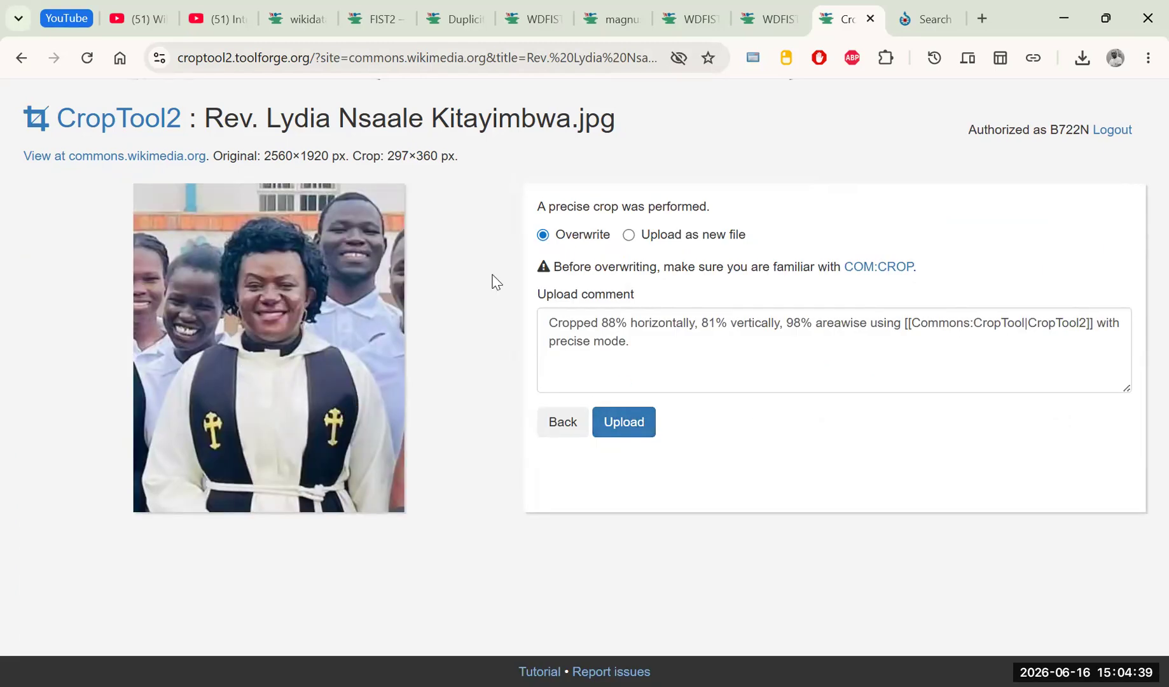
pyautogui.click(631, 238)
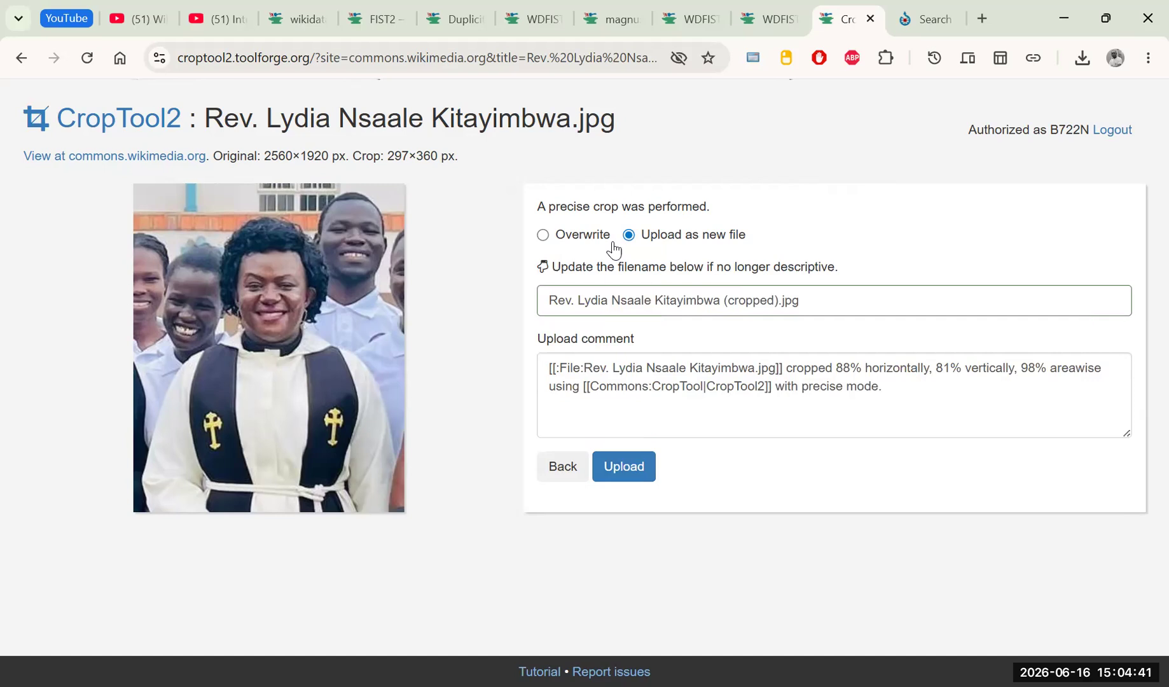
pyautogui.click(633, 476)
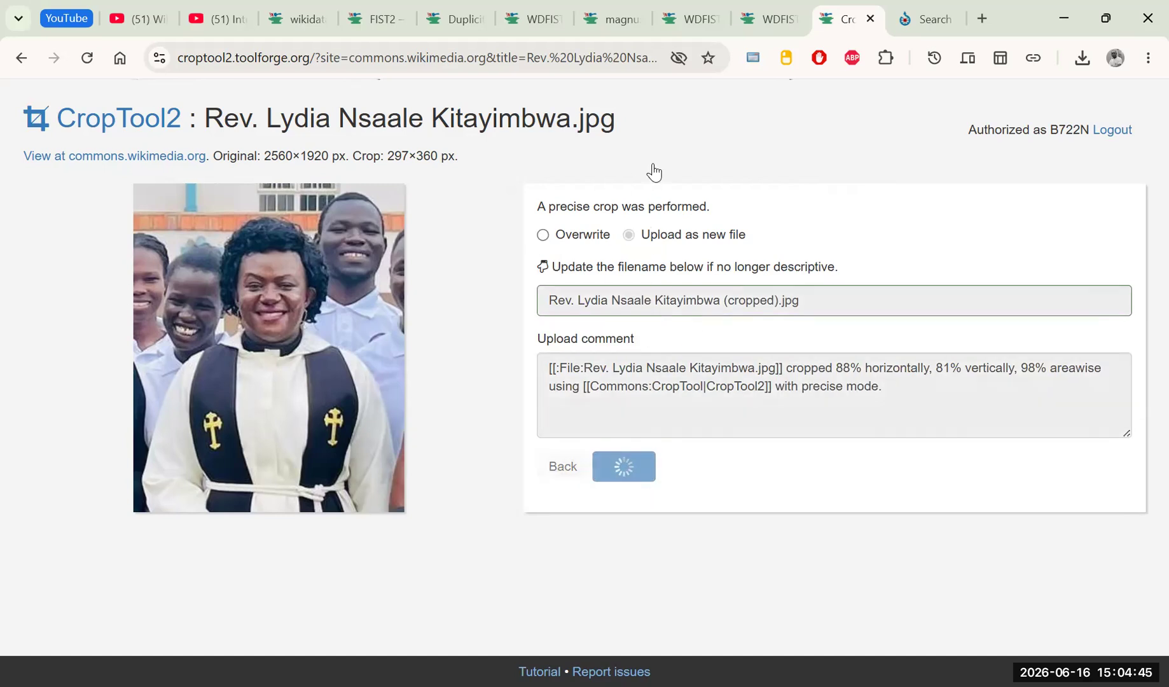
pyautogui.click(665, 243)
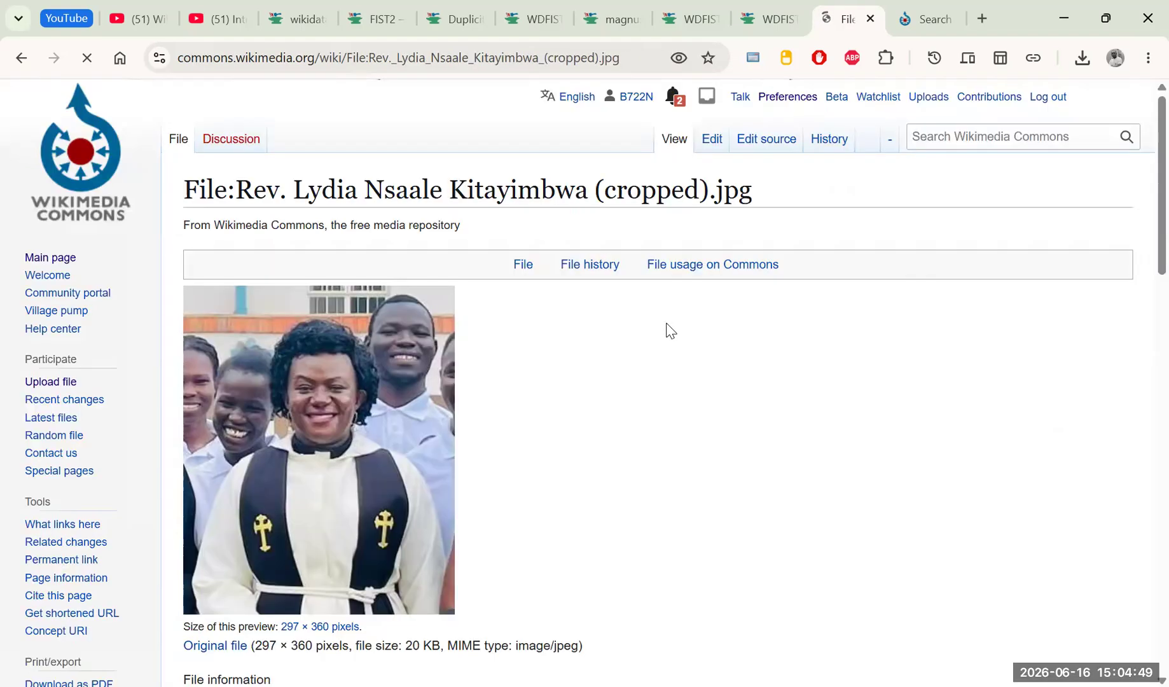
# Look over the cropped photo's Commons page and copy its file name from the page title.
pyautogui.scroll(-10, 608, 356)
pyautogui.scroll(10, 609, 356)
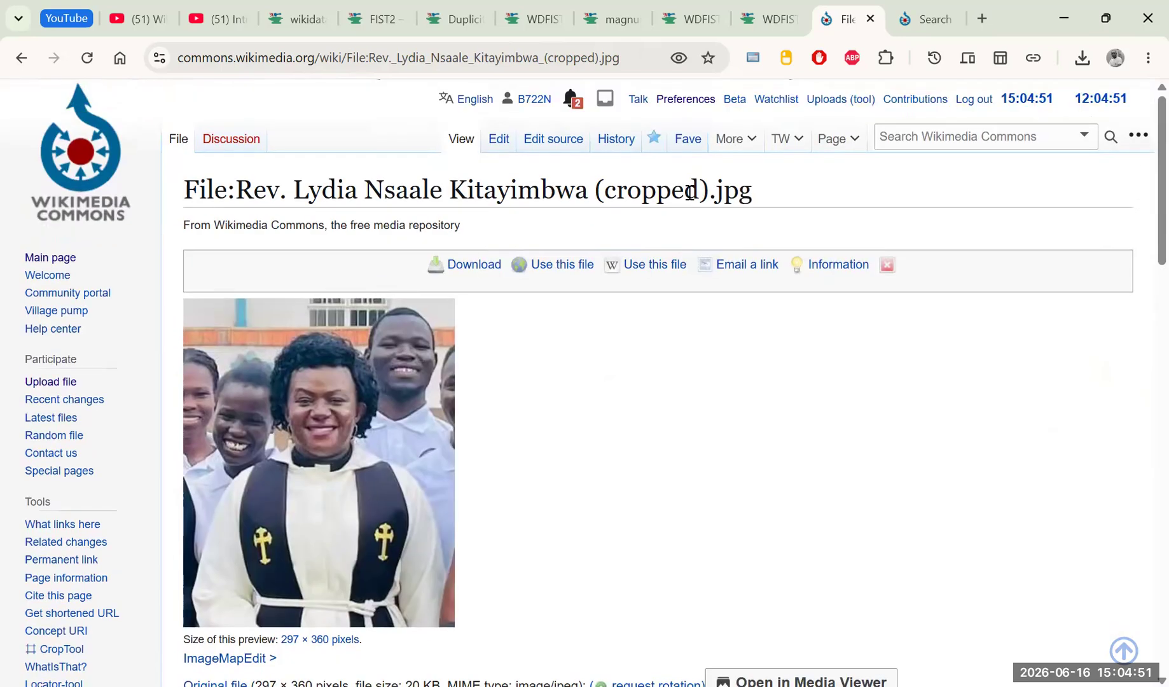
pyautogui.moveTo(750, 189); pyautogui.dragTo(242, 188)
pyautogui.hotkey('ctrl', 'c')
# Return to WDFIST and open the Wikidata page of item Q116257607 in a new tab.
pyautogui.click(765, 19)
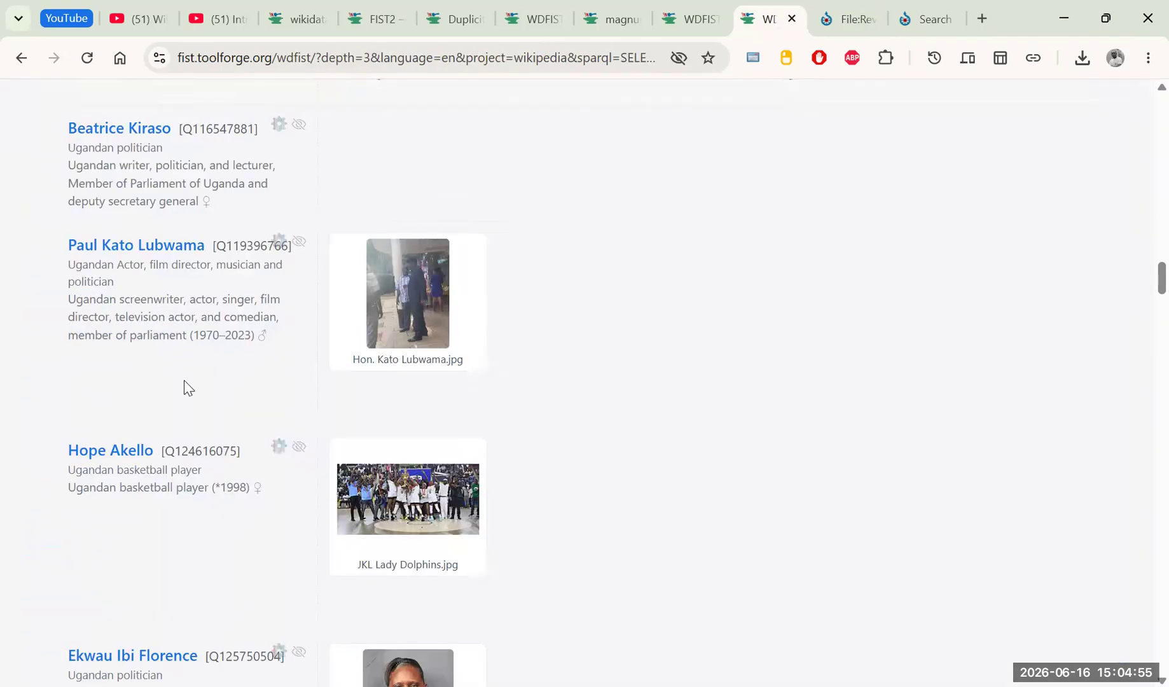
pyautogui.scroll(7, 220, 302)
pyautogui.rightClick(116, 482)
pyautogui.click(302, 202)
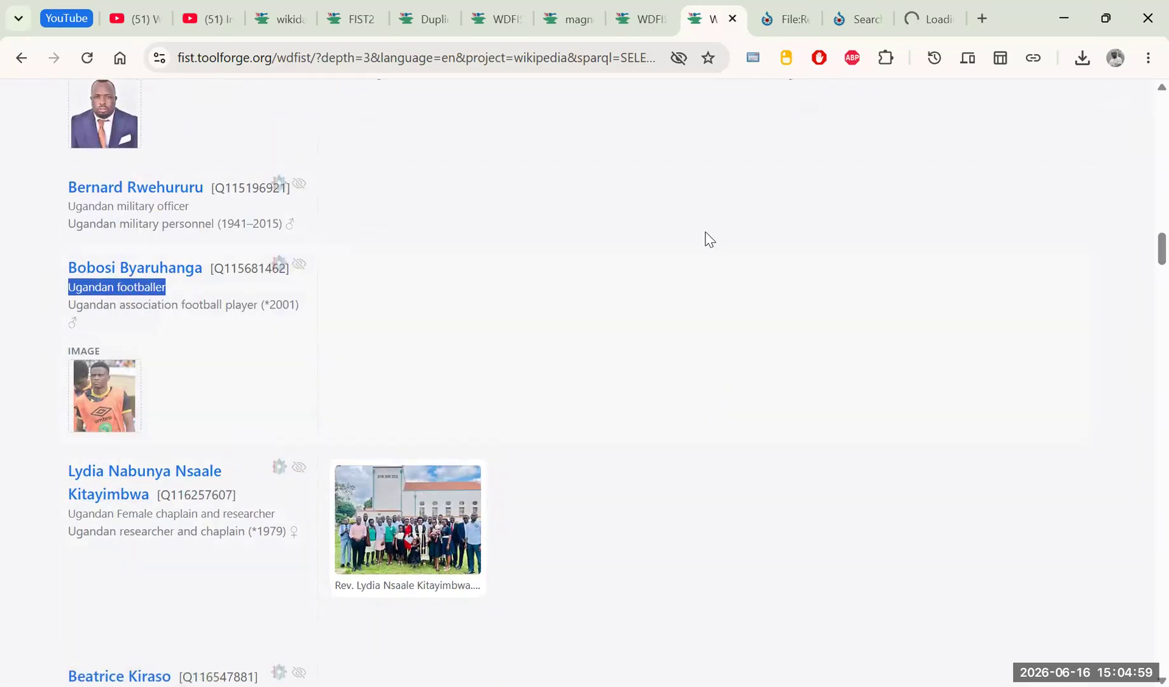
pyautogui.click(919, 18)
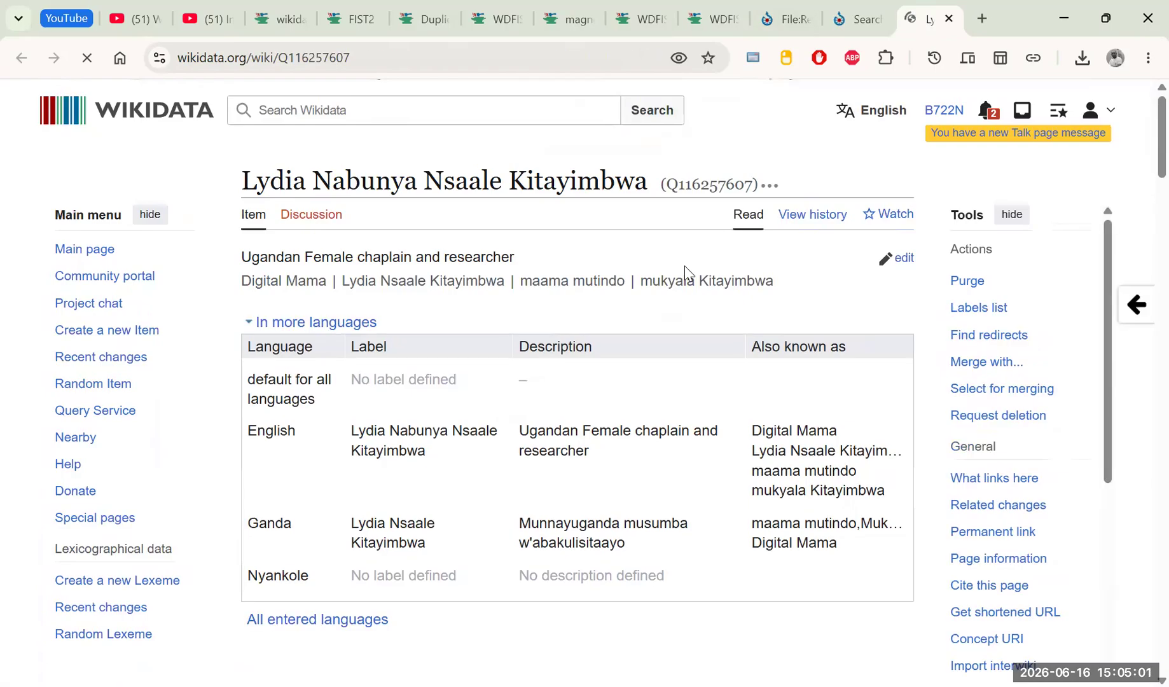
# Add an "image of grave" statement holding the copied file name to Q116257607, publish it and decline associating the edit with the event.
pyautogui.scroll(-20, 686, 272)
pyautogui.scroll(5, 700, 274)
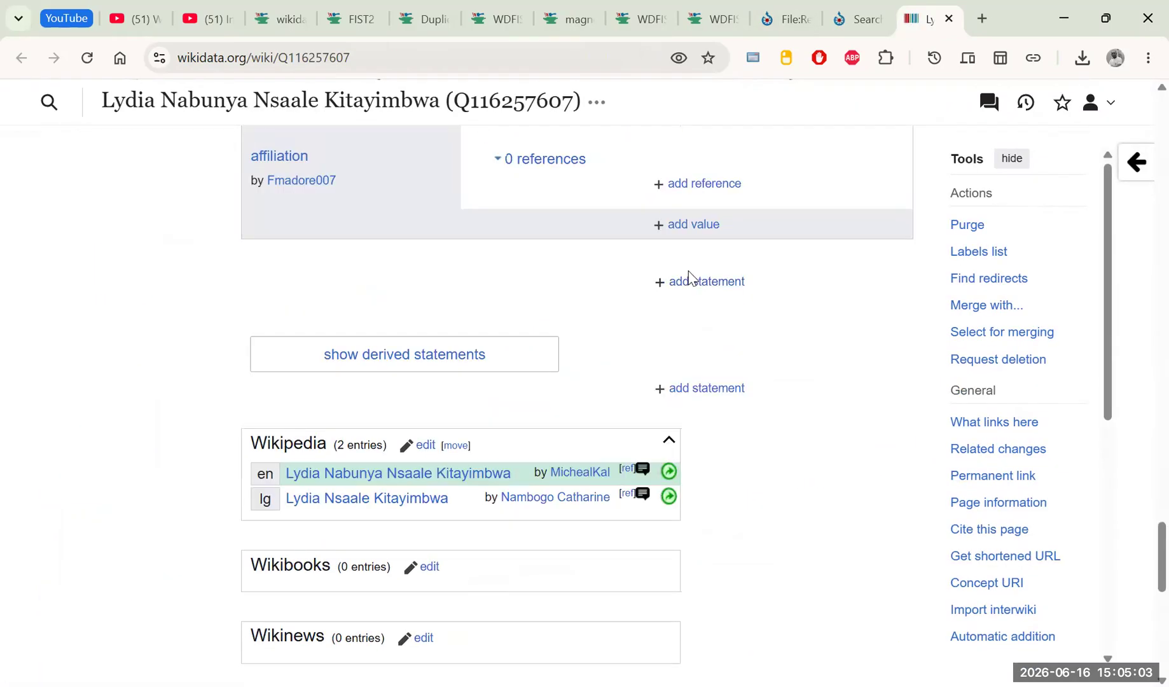
pyautogui.click(691, 280)
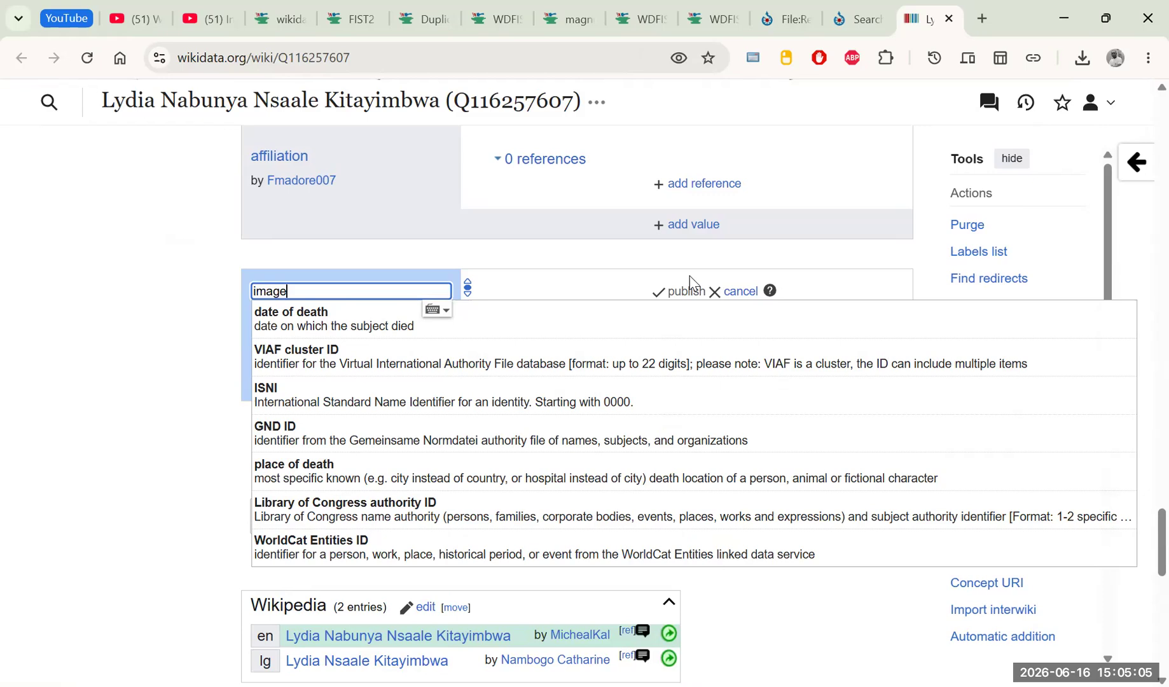
pyautogui.press('Down')
pyautogui.press('Down')
pyautogui.press('Return')
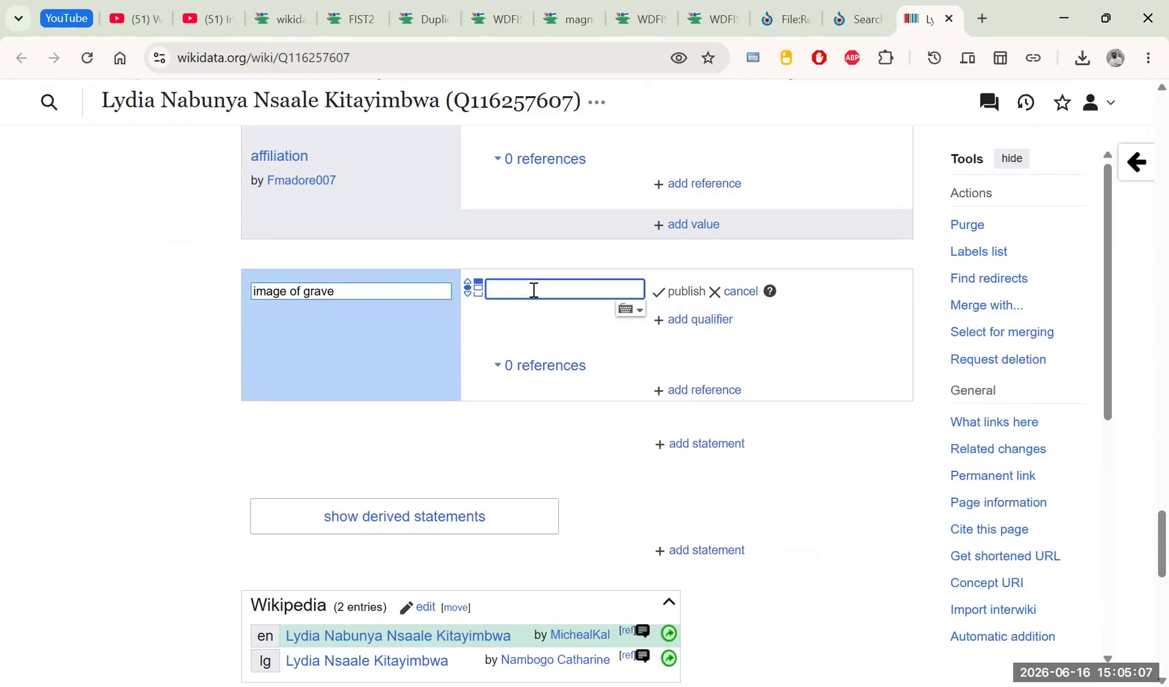
pyautogui.hotkey('ctrl', 'v')
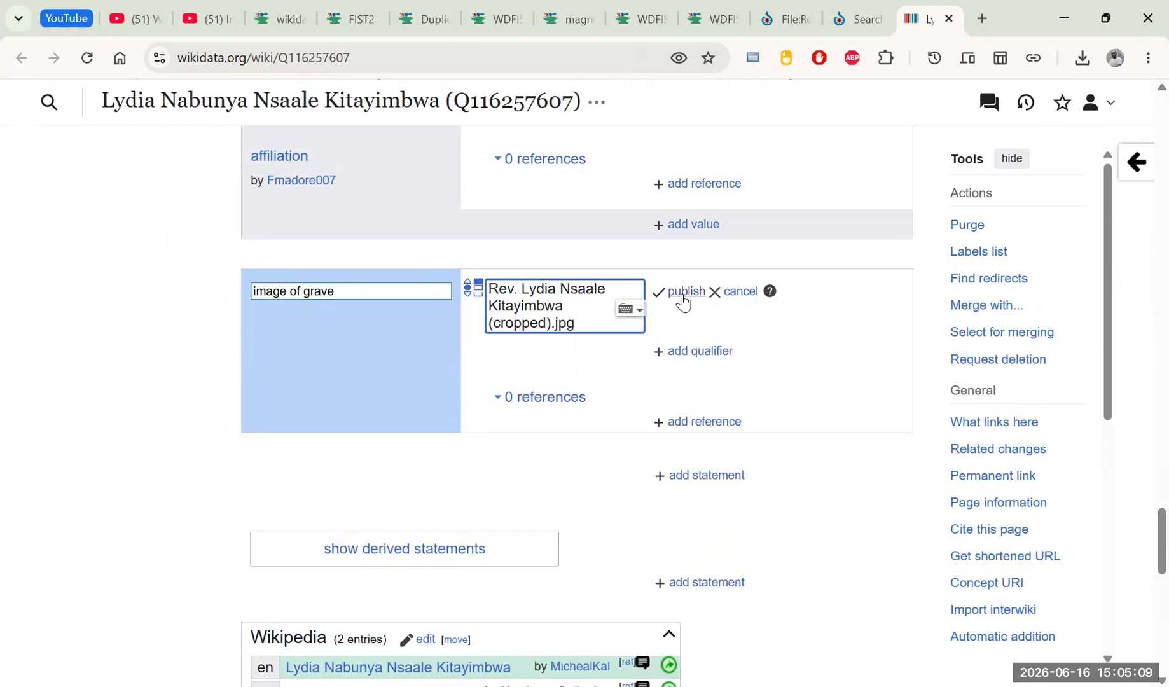
pyautogui.click(684, 294)
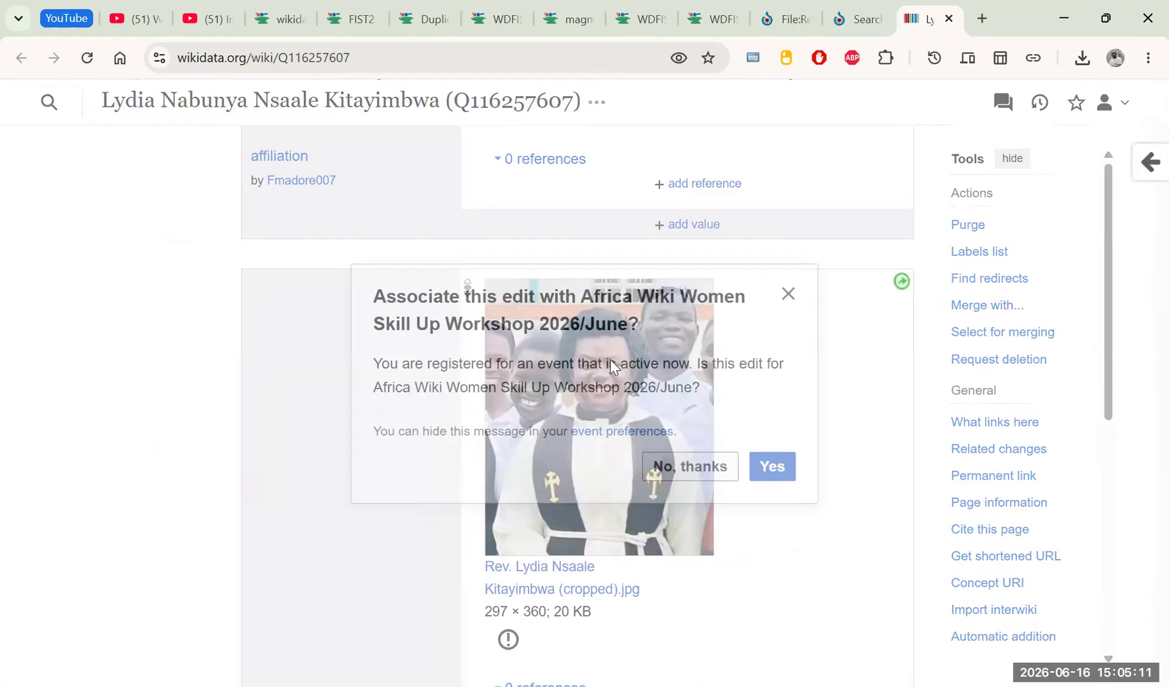
pyautogui.click(690, 466)
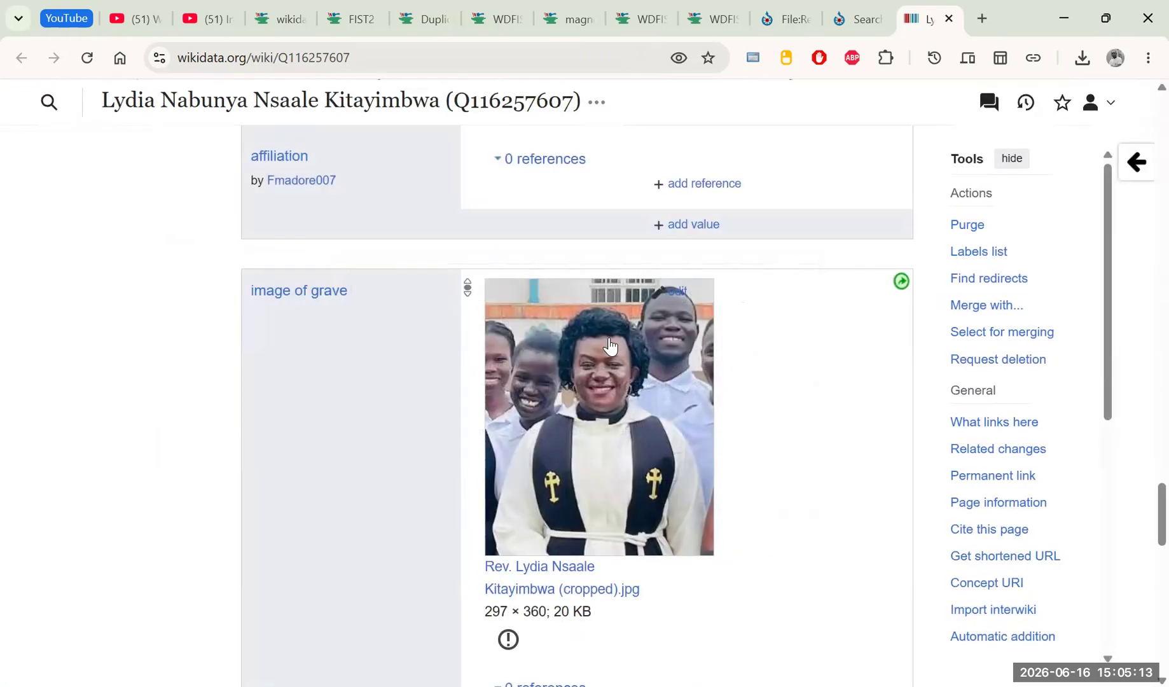
# Examine the published "image of grave" statement and read the potential issues flagged on it.
pyautogui.scroll(-2, 644, 439)
pyautogui.scroll(3, 589, 381)
pyautogui.scroll(-4, 613, 427)
pyautogui.scroll(3, 565, 377)
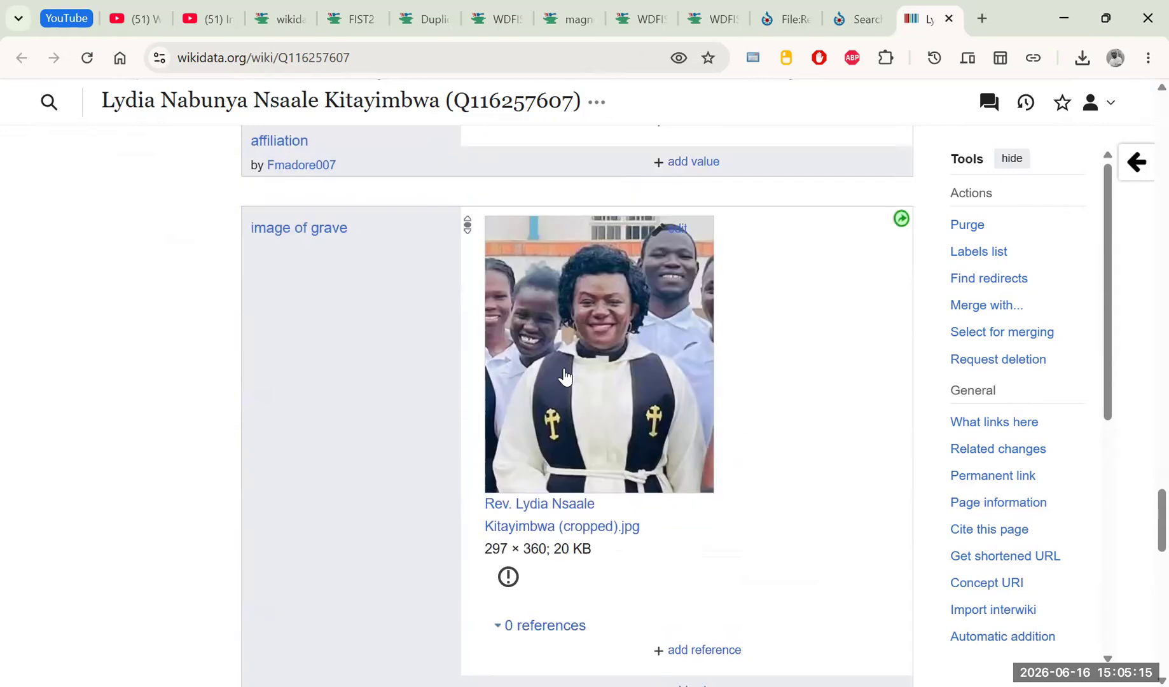
pyautogui.scroll(1, 566, 377)
pyautogui.scroll(-2, 566, 377)
pyautogui.click(509, 458)
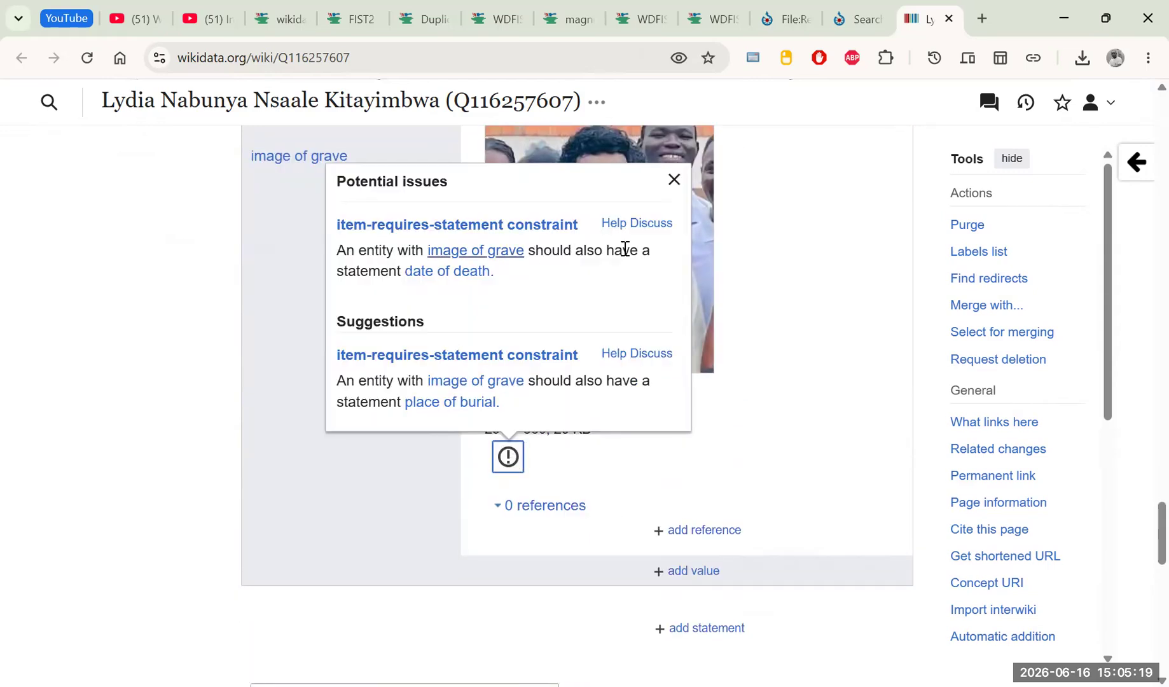
pyautogui.click(678, 186)
pyautogui.scroll(2, 697, 318)
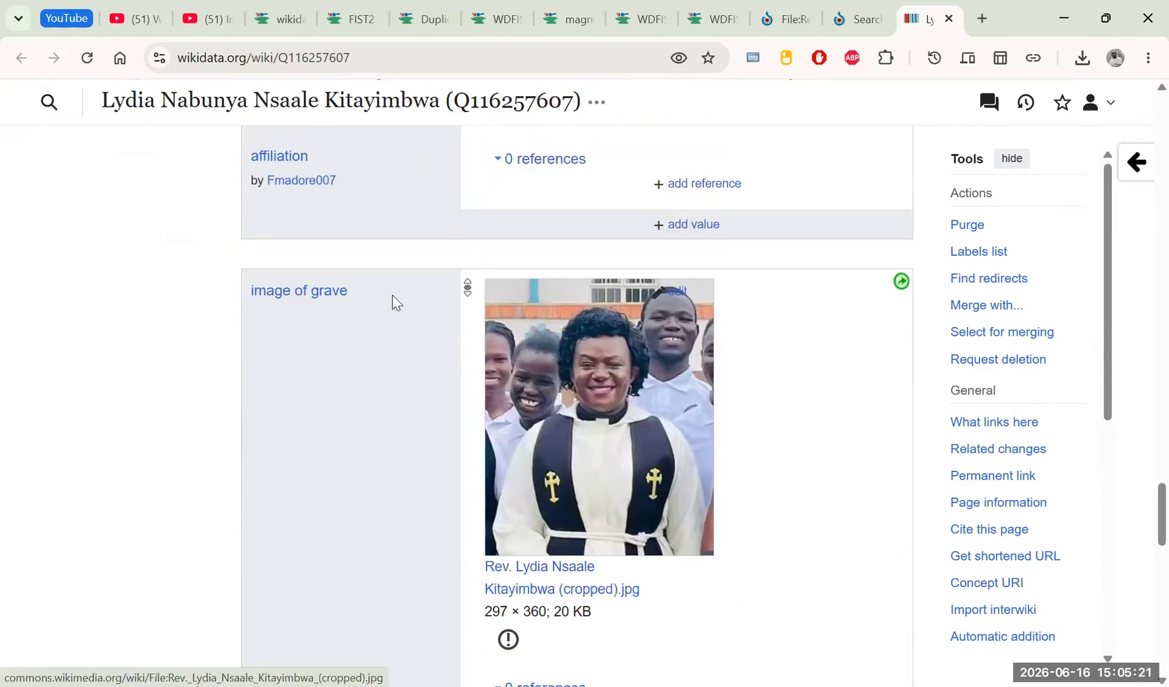
pyautogui.scroll(-8, 689, 407)
pyautogui.scroll(9, 678, 315)
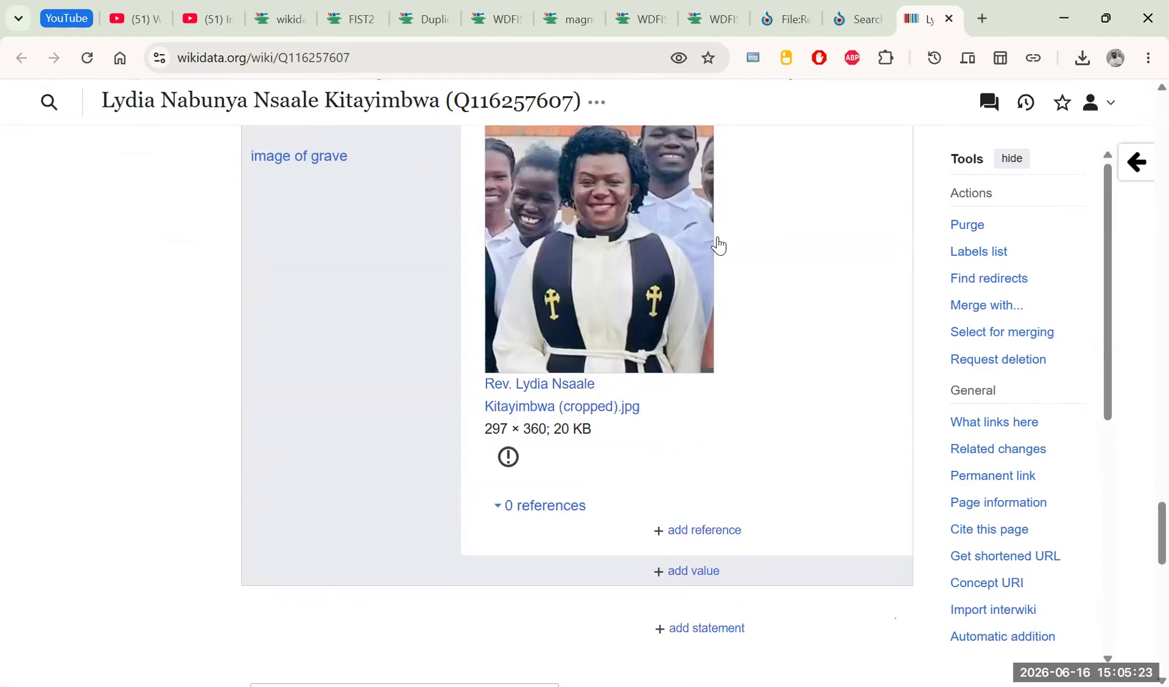
pyautogui.scroll(-6, 788, 350)
pyautogui.scroll(3, 315, 235)
# Reload the item page and remove the "image of grave" statement below place of birth.
pyautogui.click(87, 59)
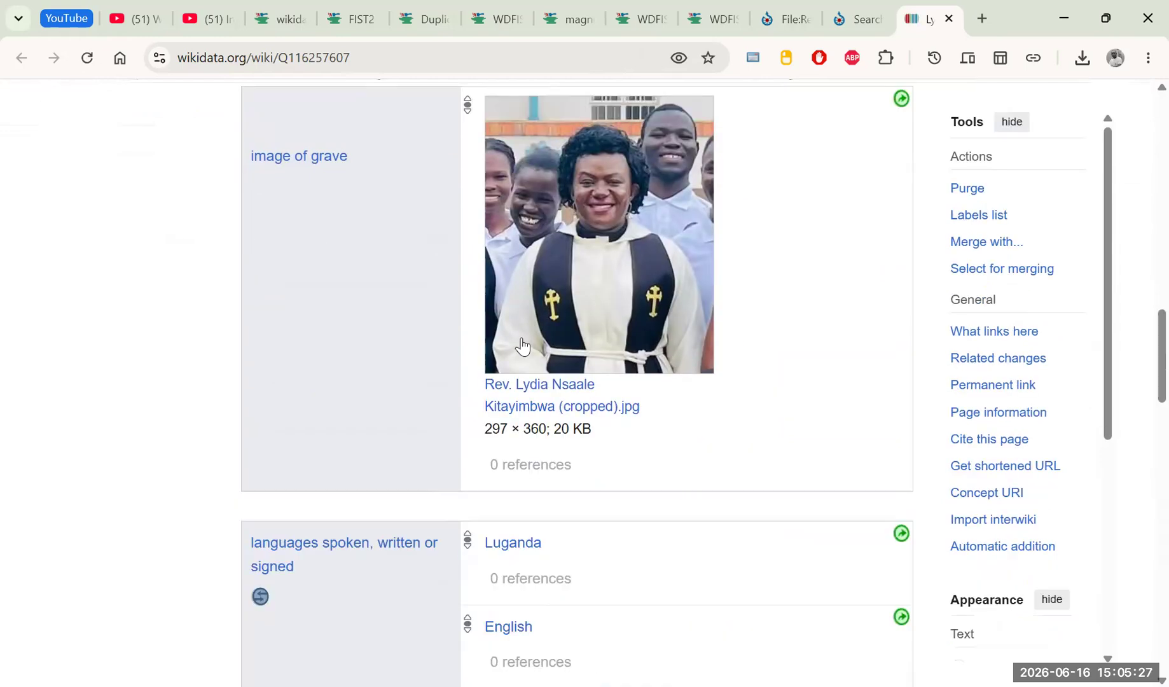
pyautogui.scroll(4, 658, 335)
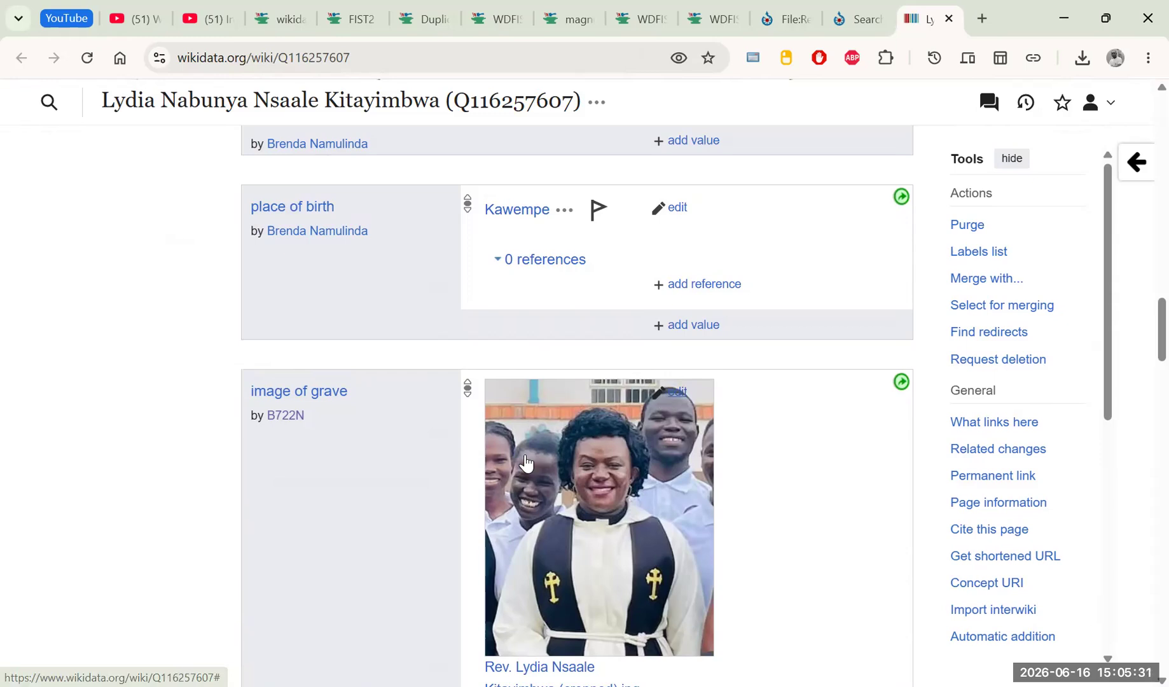
pyautogui.moveTo(645, 382); pyautogui.dragTo(649, 375)
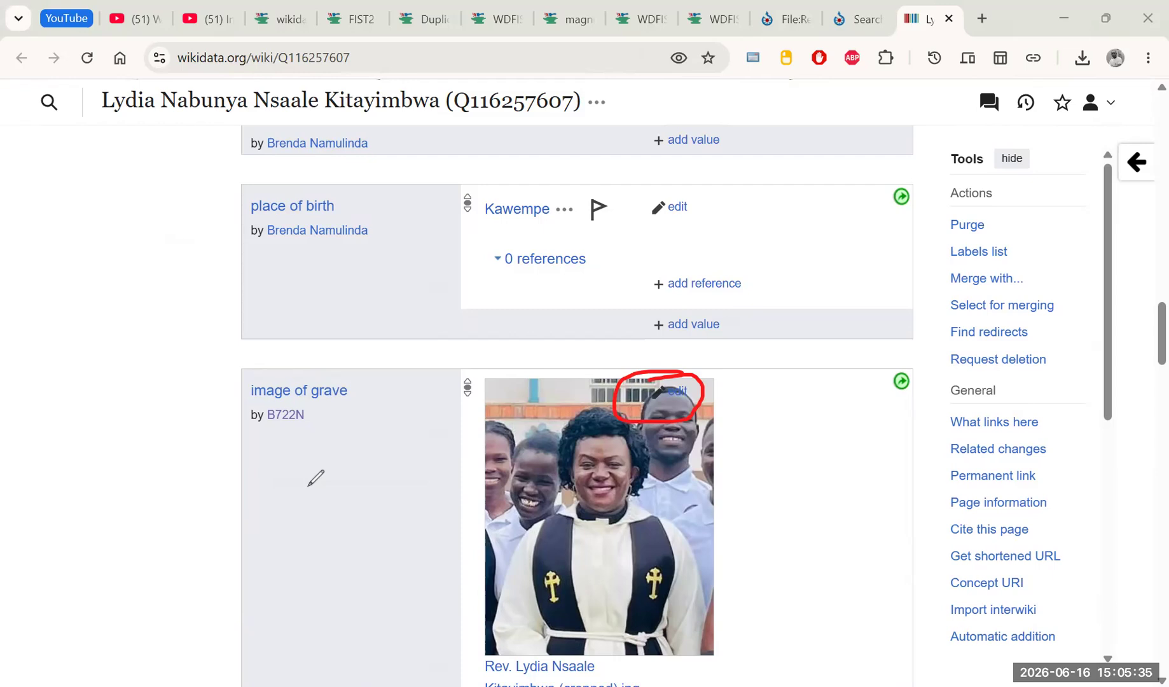
pyautogui.click(750, 392)
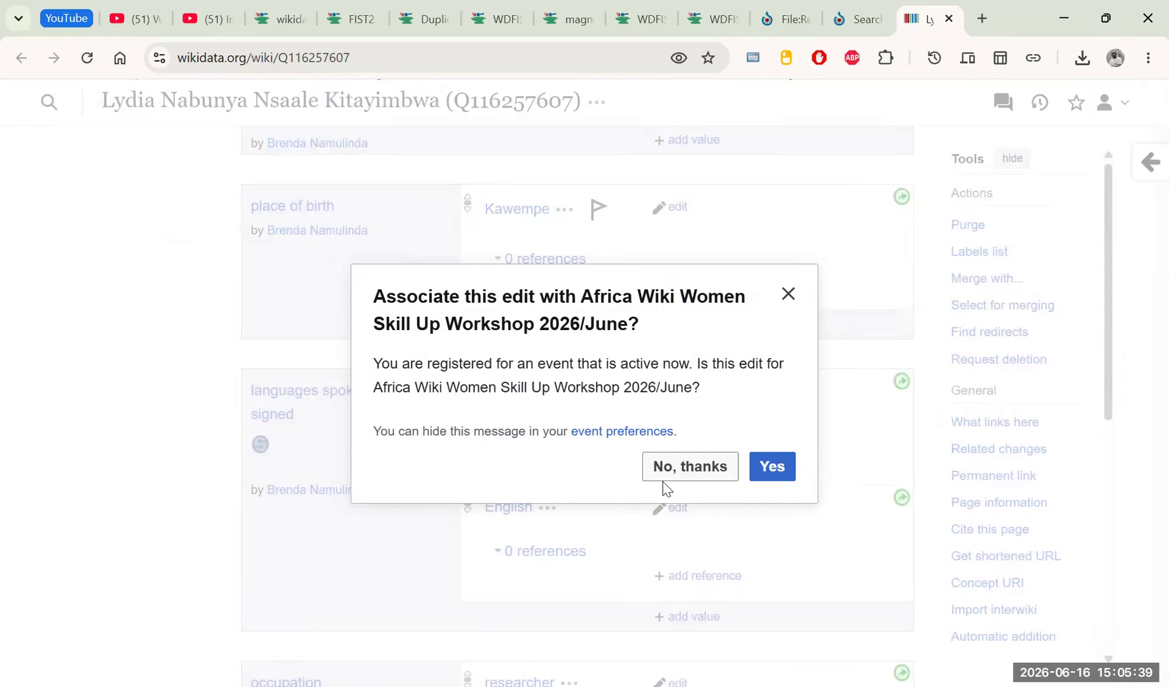
# Open the event preferences in a new tab and follow through to the event registration on meta.wikimedia.org.
pyautogui.rightClick(621, 435)
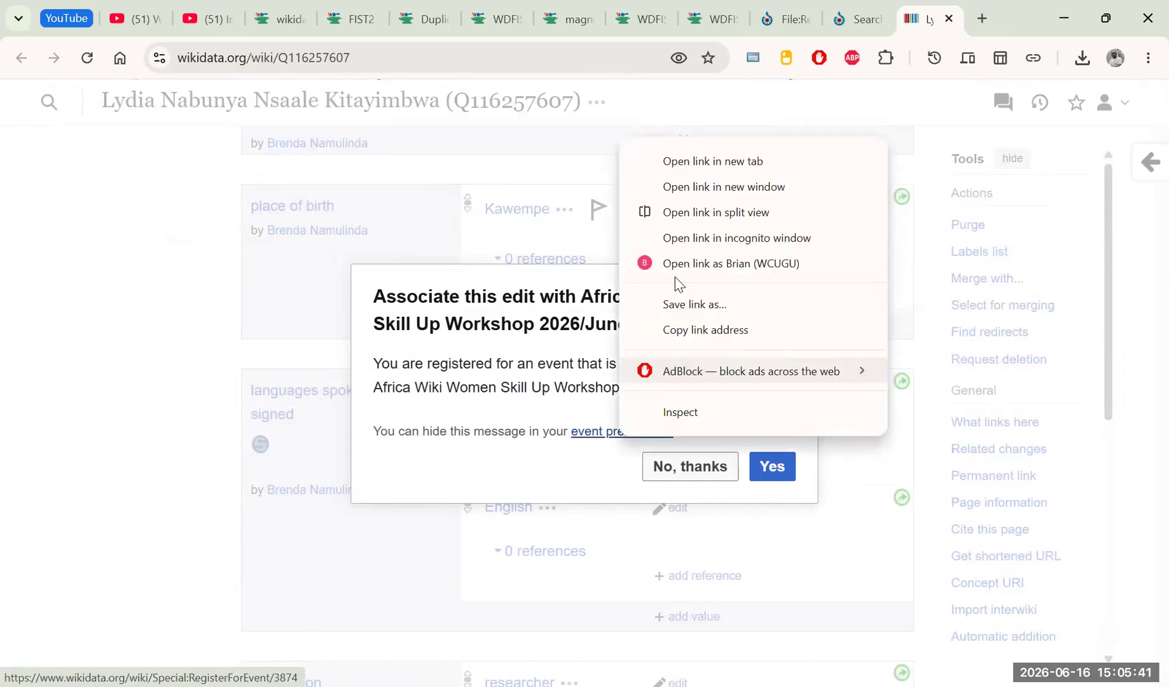
pyautogui.click(696, 161)
pyautogui.click(921, 16)
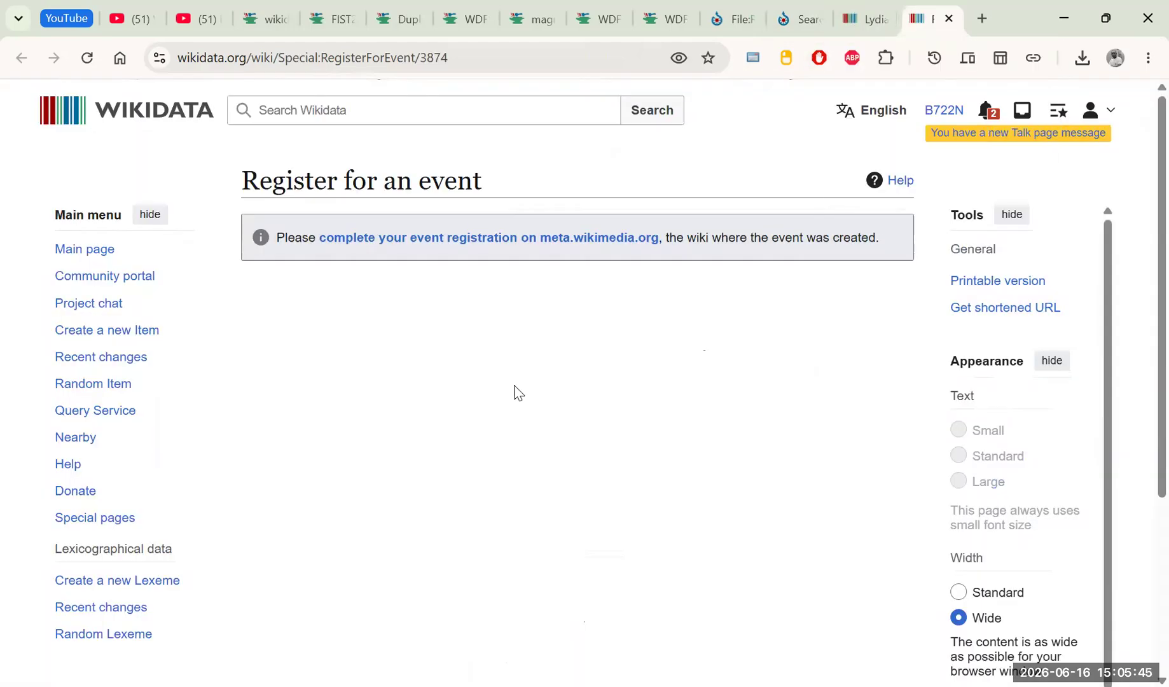
pyautogui.click(584, 238)
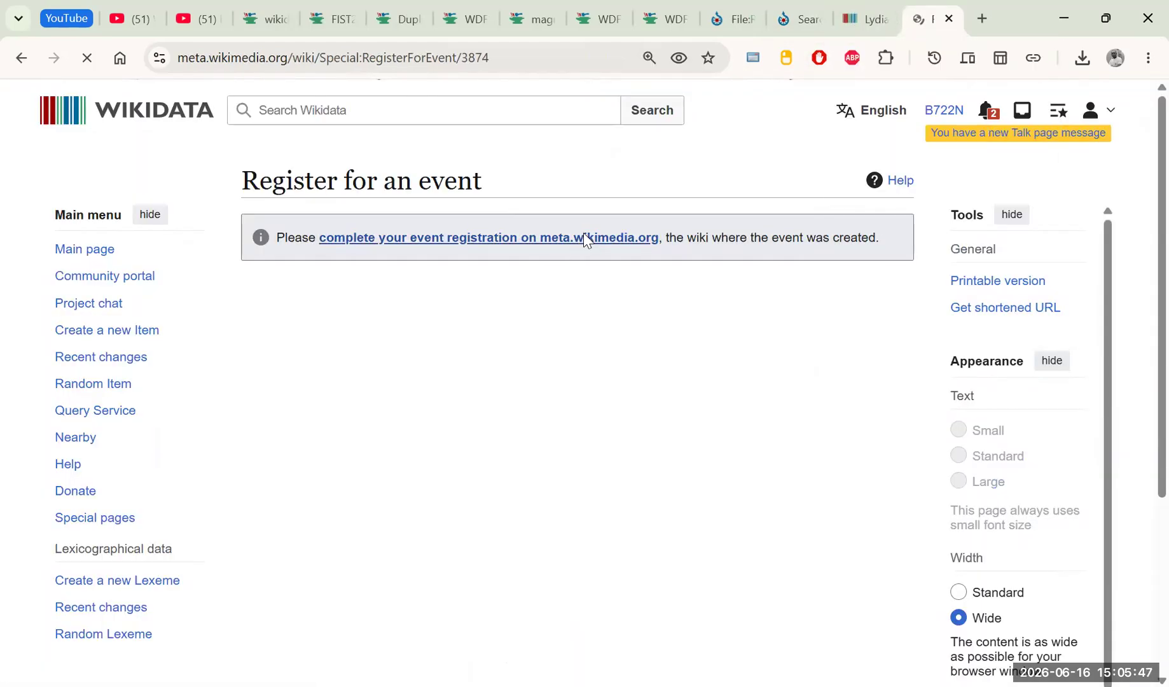
# Turn off being asked after each published edit whether it is for the event, and save the registration.
pyautogui.scroll(-3, 364, 356)
pyautogui.scroll(2, 365, 354)
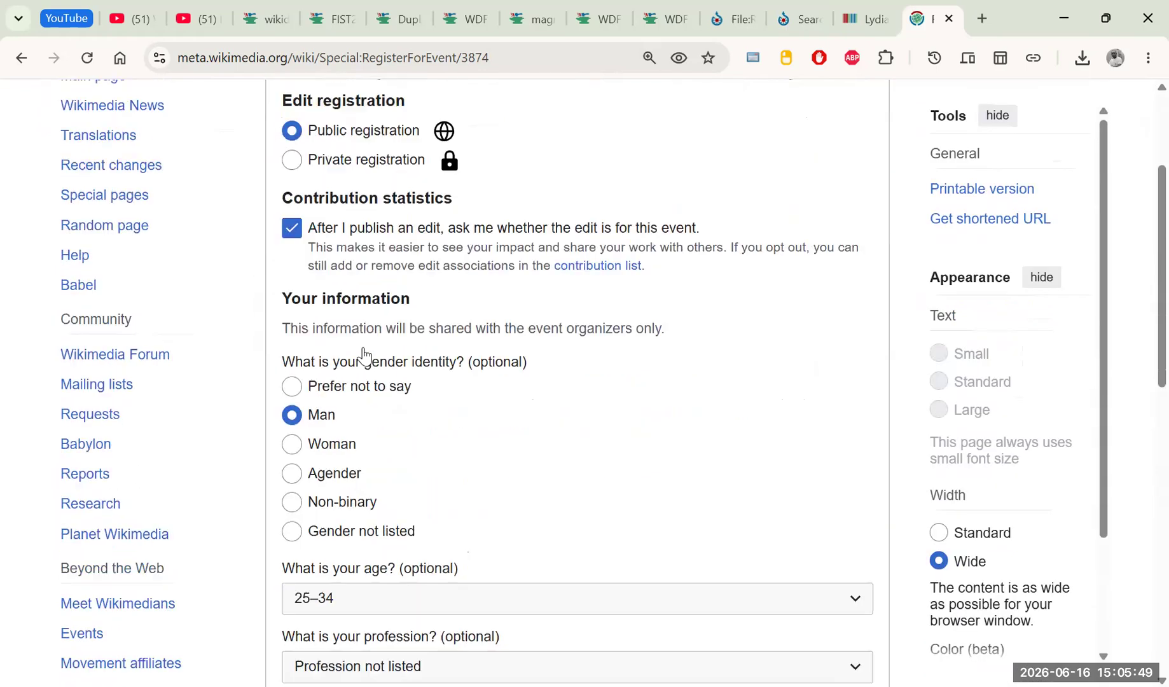
pyautogui.moveTo(730, 329); pyautogui.dragTo(311, 329)
pyautogui.click(538, 461)
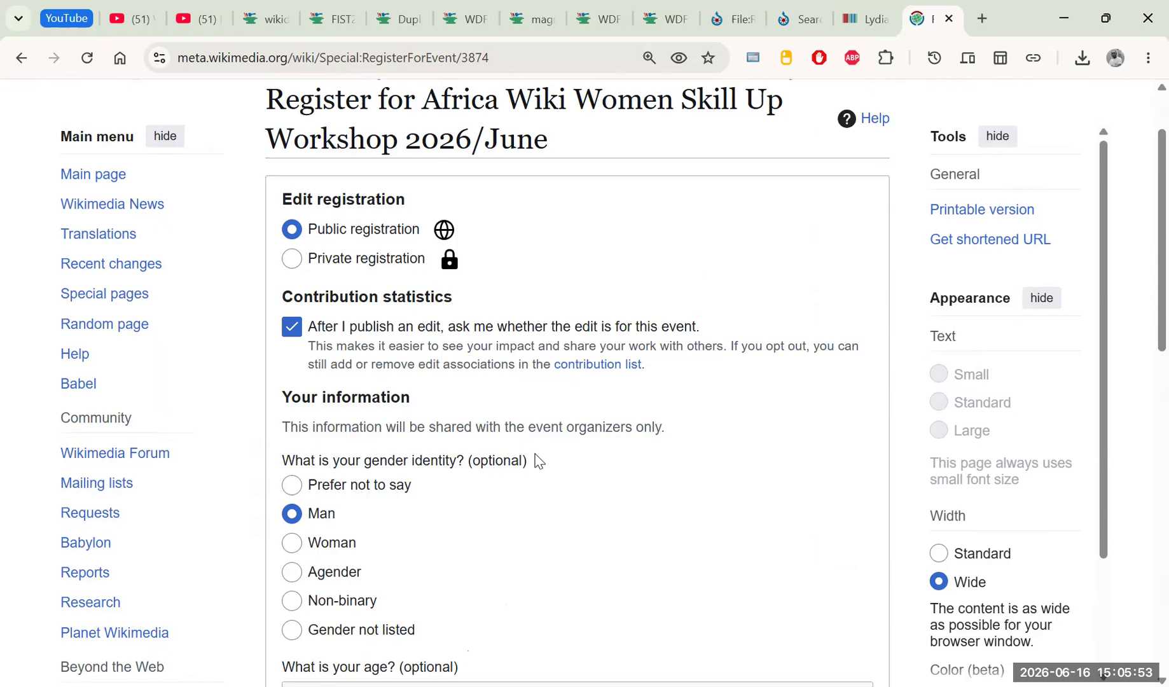
pyautogui.click(293, 327)
pyautogui.scroll(-10, 579, 274)
pyautogui.click(365, 491)
# Return to Q116257607, add an "image" statement with the cropped portrait's file name, publish it, decline the event association and check the image.
pyautogui.click(859, 18)
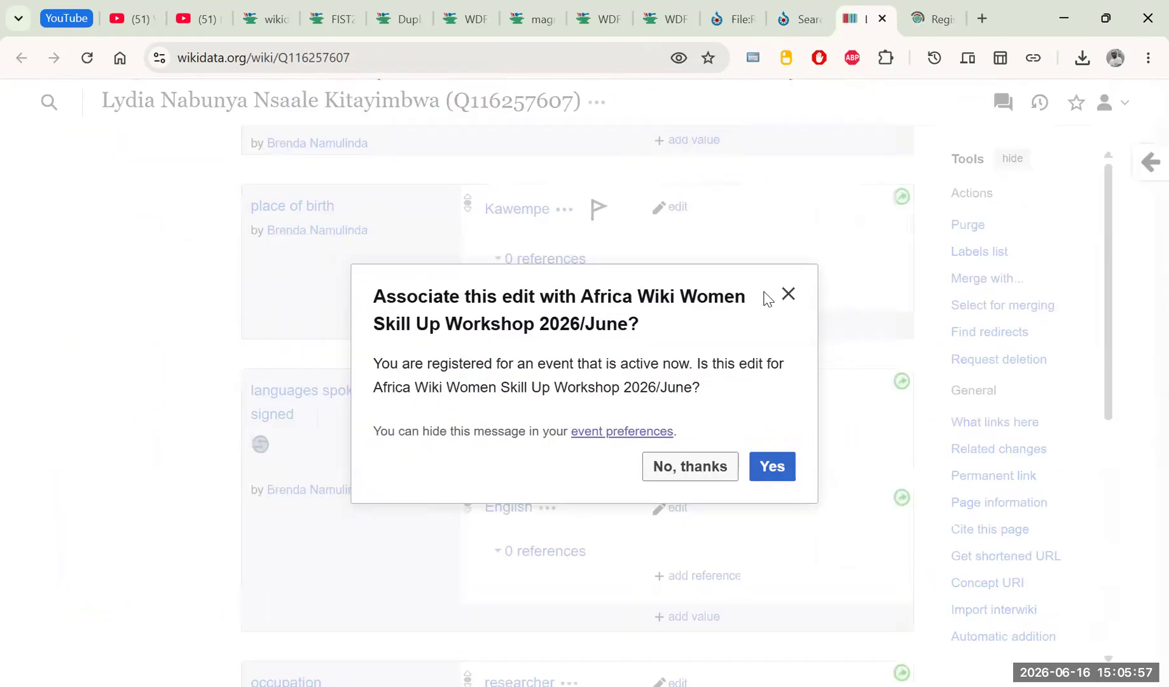
pyautogui.click(788, 293)
pyautogui.scroll(-15, 809, 314)
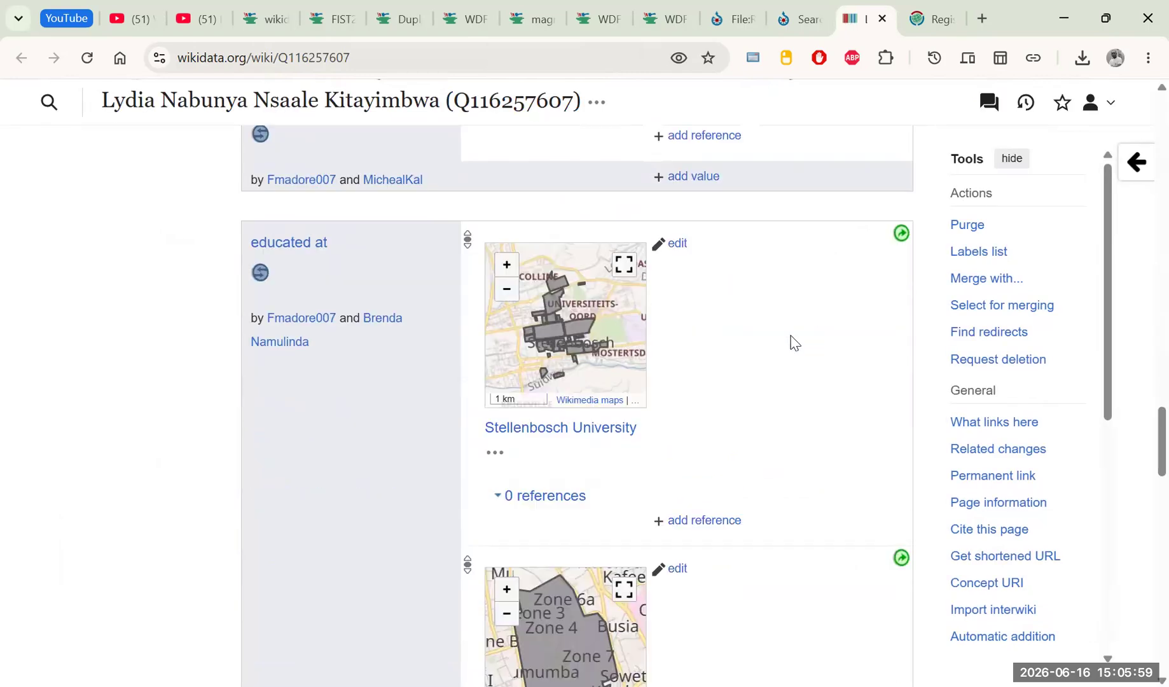
pyautogui.click(708, 303)
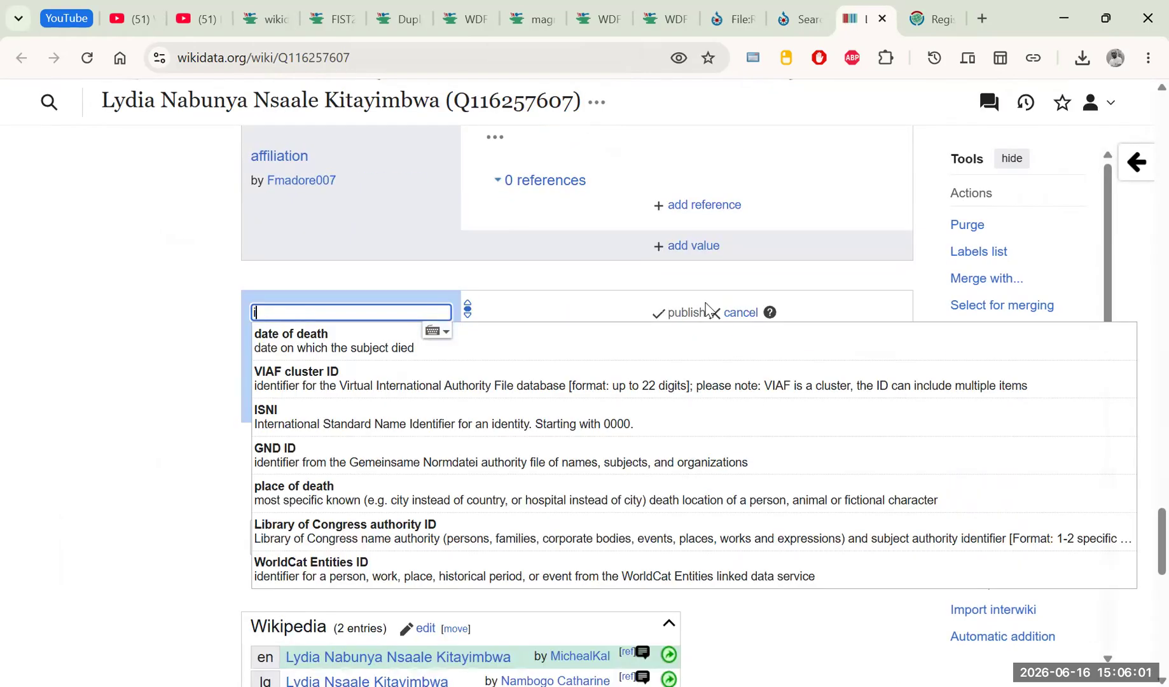
pyautogui.click(354, 343)
pyautogui.write('Rev. Lydia Nsaale Kitayimbwa (cropped).jpg')
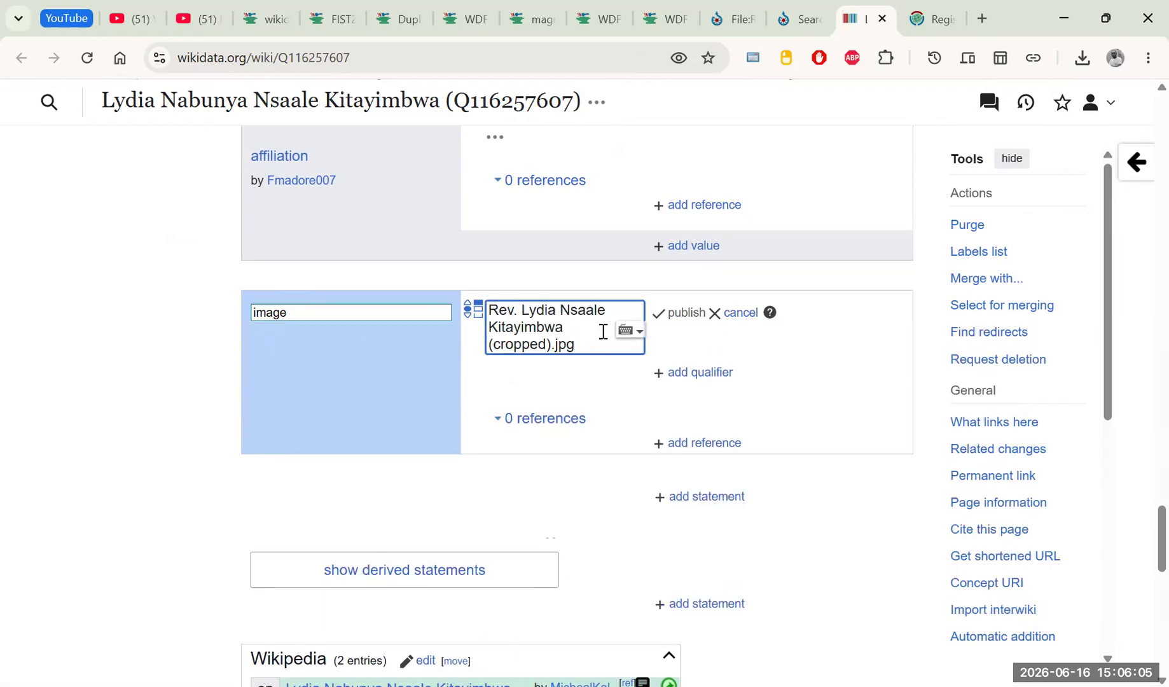
pyautogui.click(676, 315)
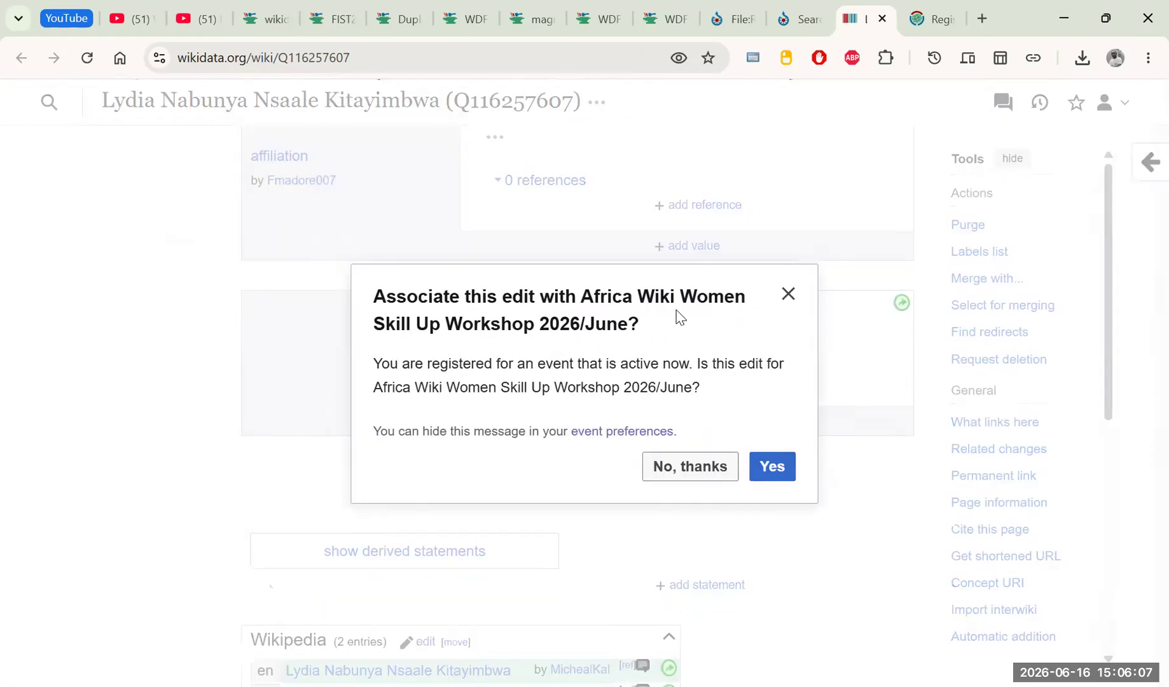
pyautogui.click(685, 469)
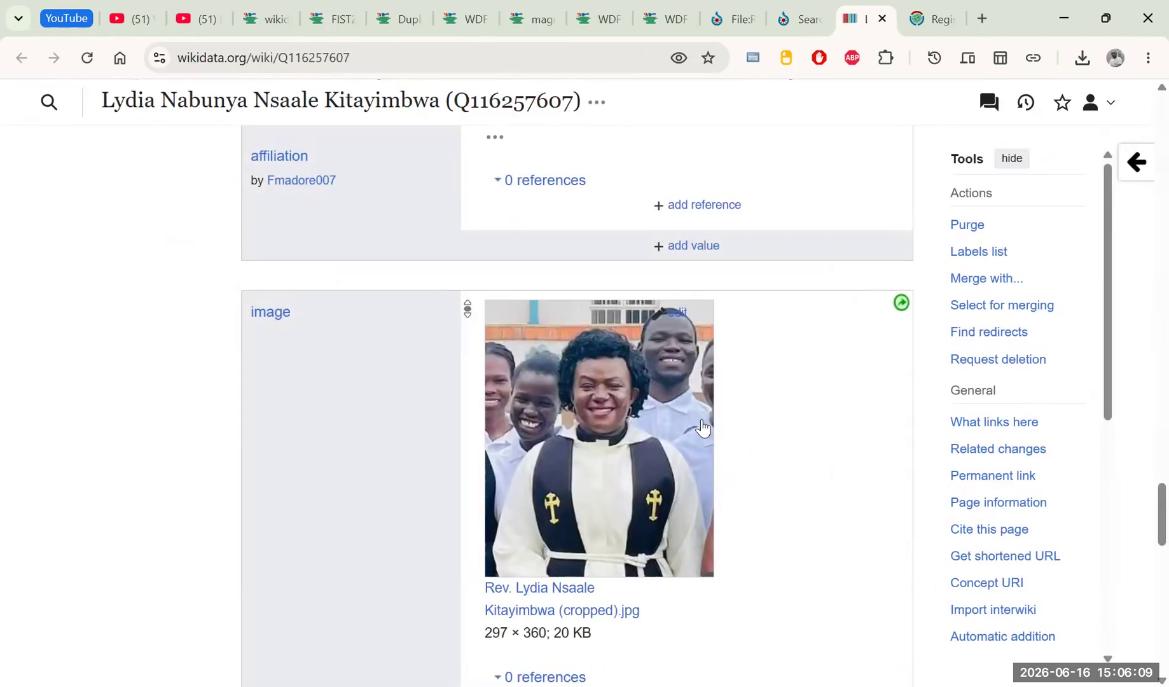
pyautogui.scroll(-3, 614, 388)
pyautogui.scroll(1, 650, 345)
# Close the Commons page of the cropped file and set the candidate portrait in WDFIST as the image of Q125750504.
pyautogui.click(742, 14)
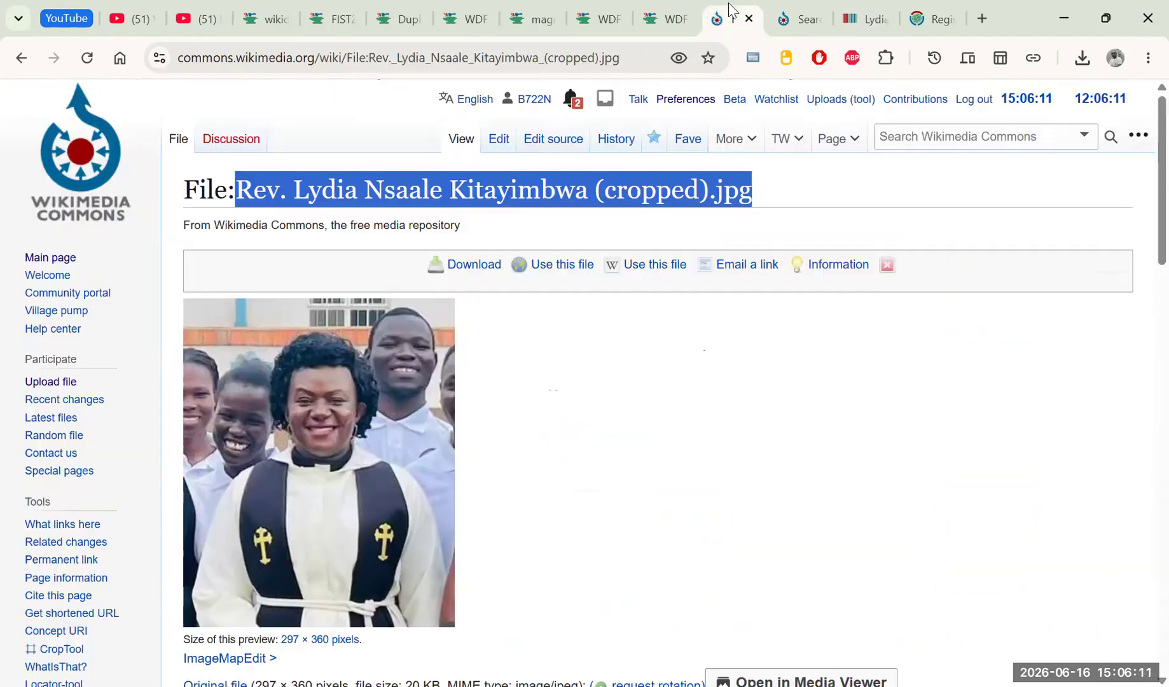
pyautogui.click(750, 19)
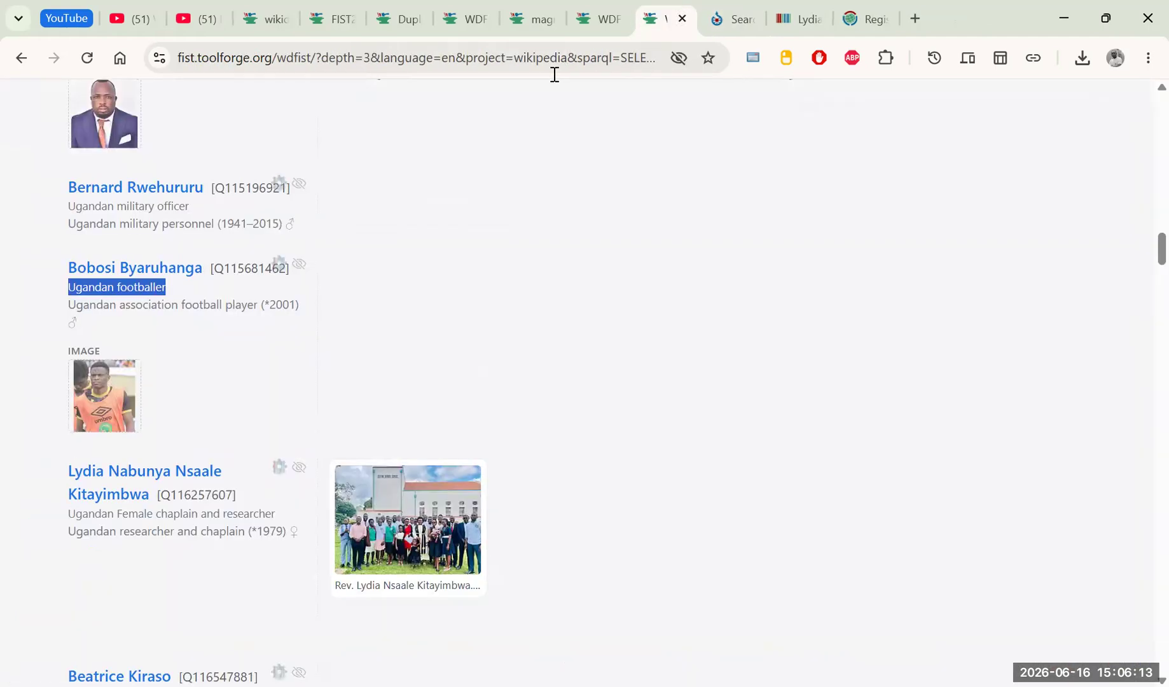
pyautogui.scroll(6, 191, 318)
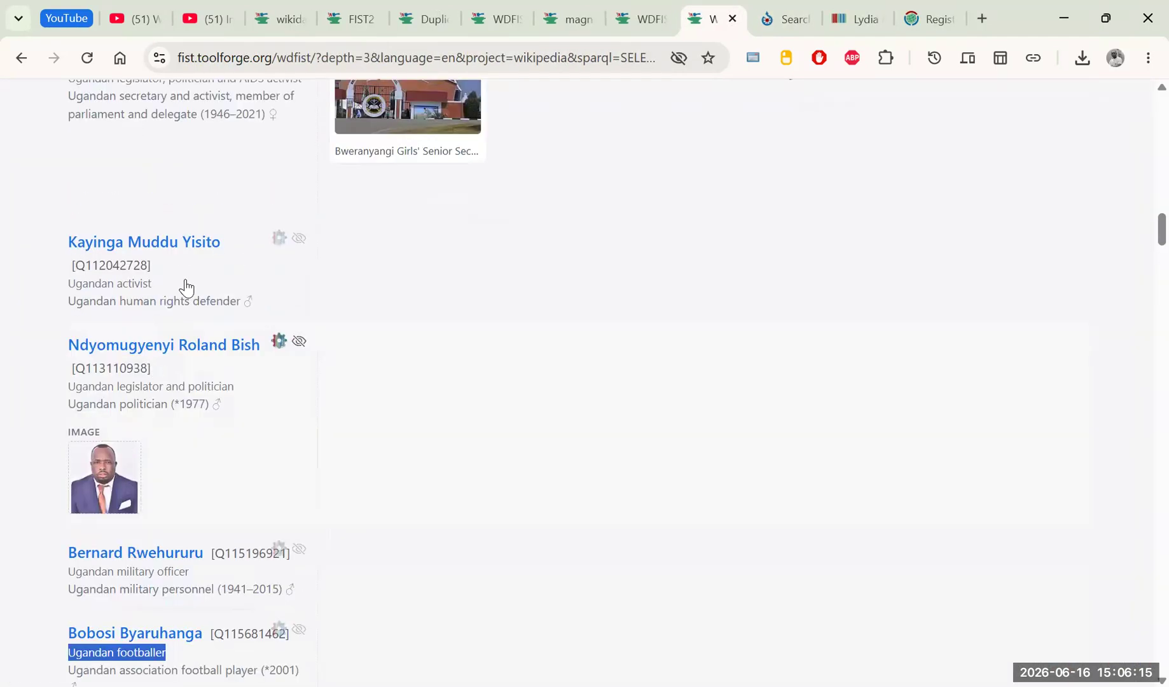
pyautogui.scroll(-15, 318, 337)
pyautogui.moveTo(346, 334)
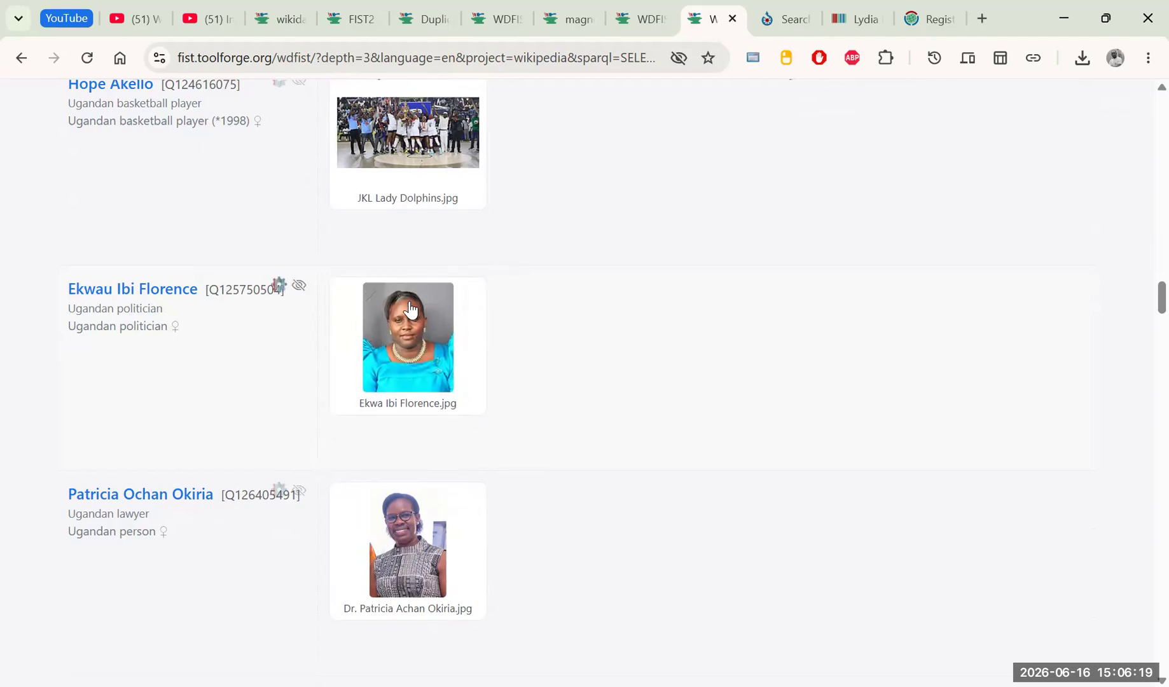
pyautogui.click(494, 292)
# Close the leftover Commons search, Wikidata item and event registration tabs.
pyautogui.click(786, 21)
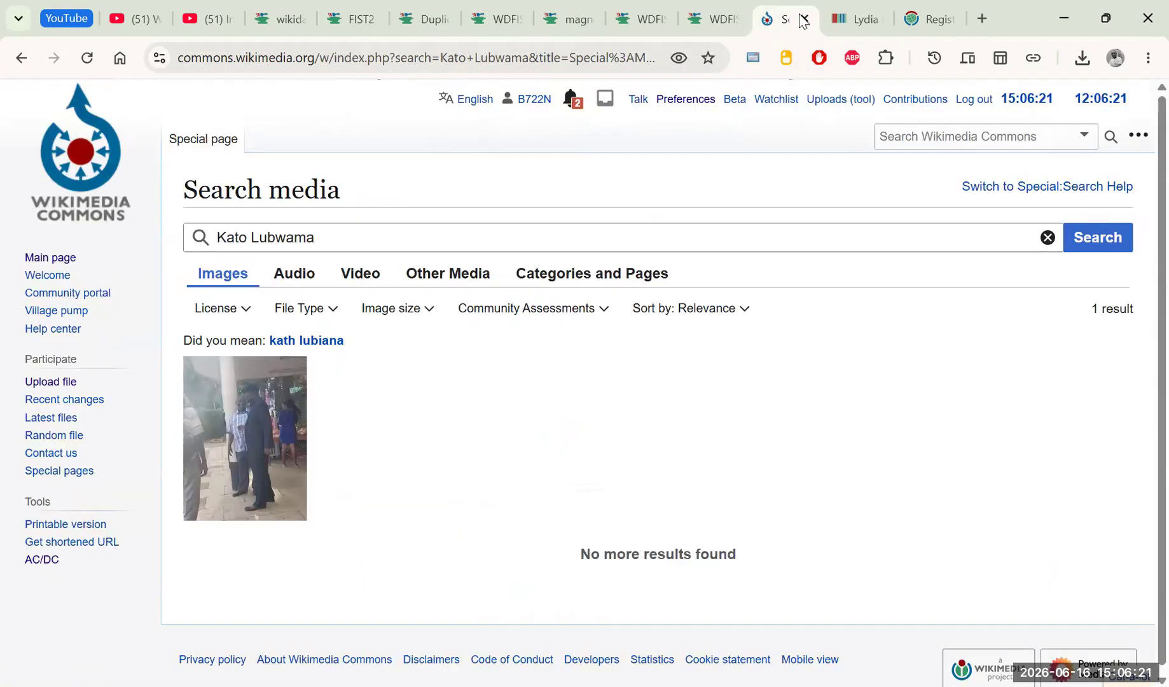
pyautogui.click(806, 20)
pyautogui.click(805, 20)
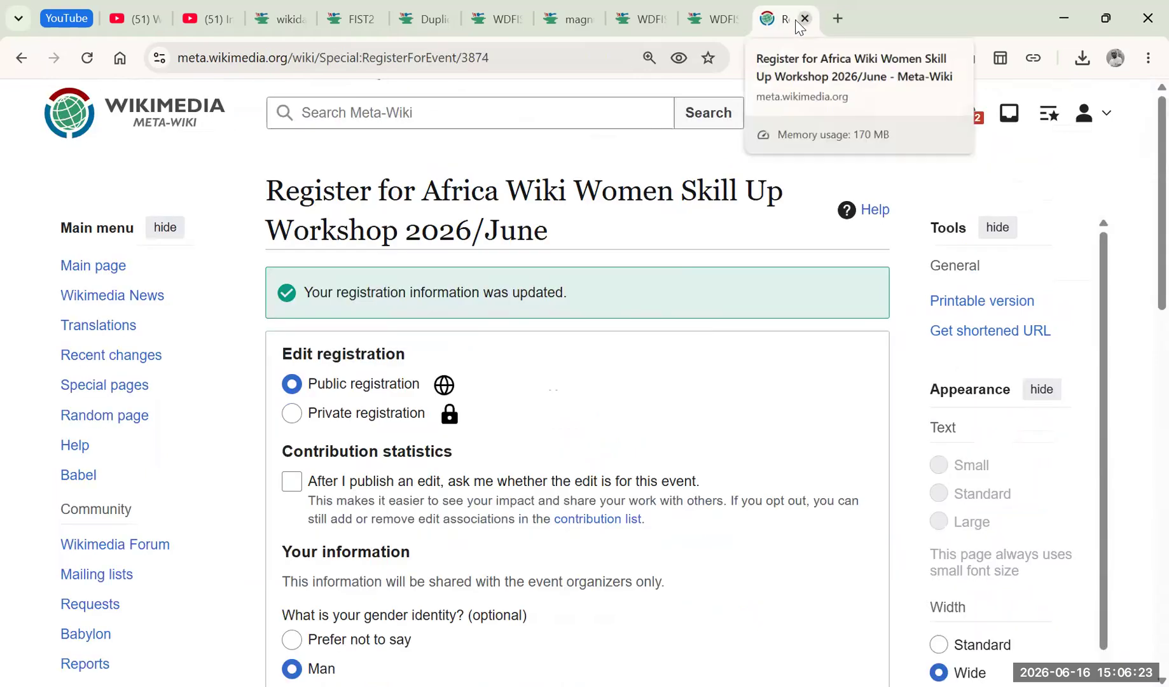
pyautogui.click(805, 19)
# Set the candidate portraits in WDFIST as the images of Q126405491, Q127784750 and Q127785174.
pyautogui.scroll(-3, 287, 332)
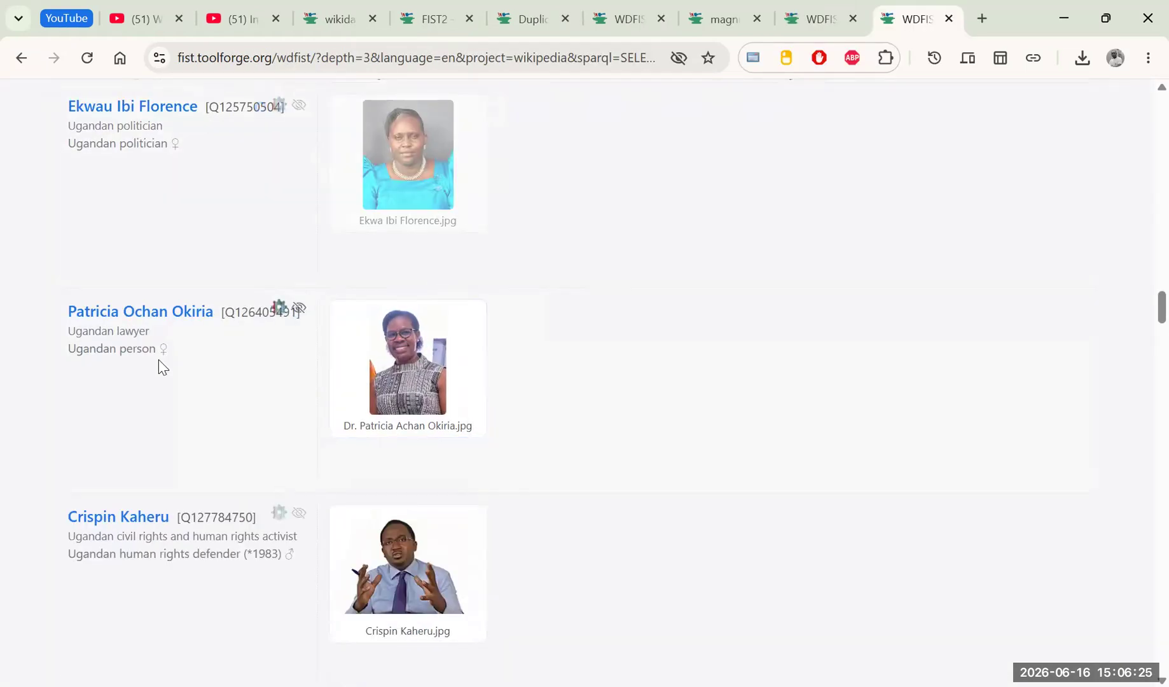
pyautogui.click(495, 316)
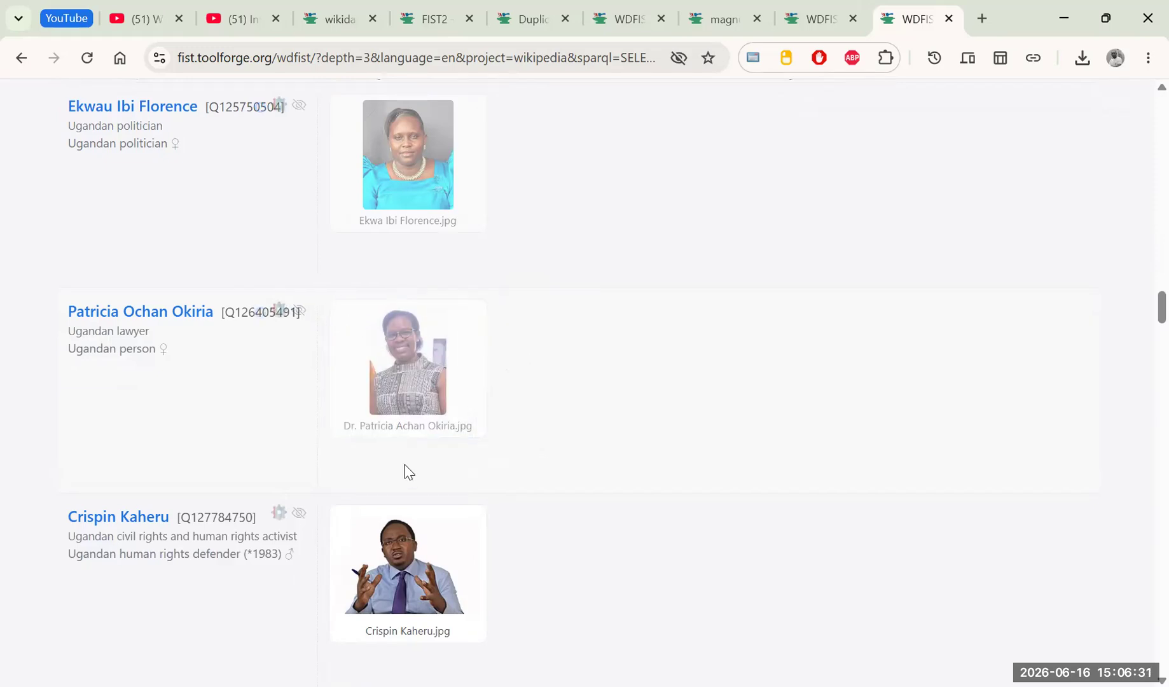
pyautogui.scroll(-4, 473, 389)
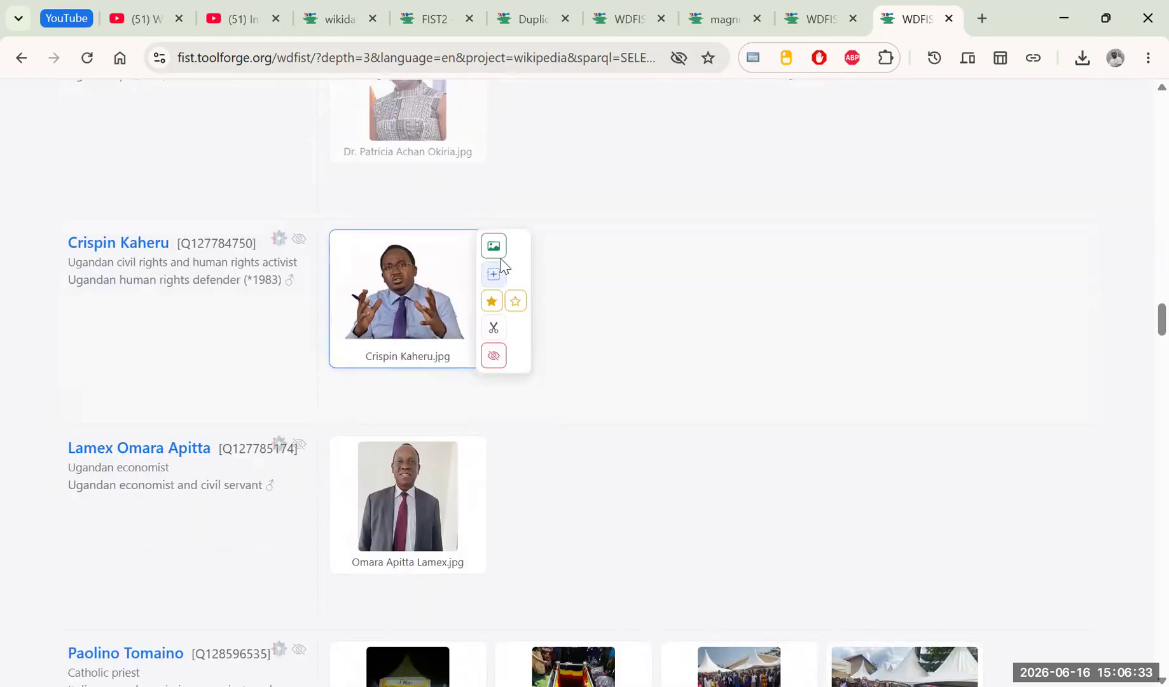
pyautogui.click(501, 248)
pyautogui.scroll(-3, 334, 436)
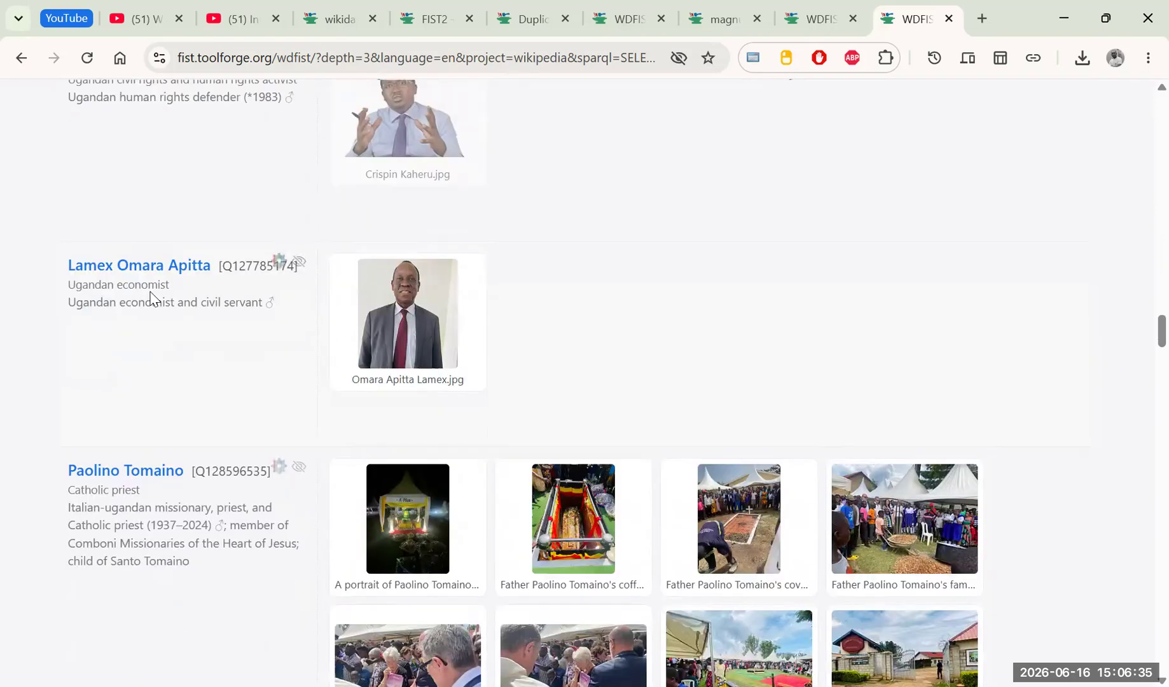
pyautogui.click(497, 271)
# Examine the description and all candidate images of the Catholic priest Q128596535 for a usable portrait.
pyautogui.scroll(-4, 329, 410)
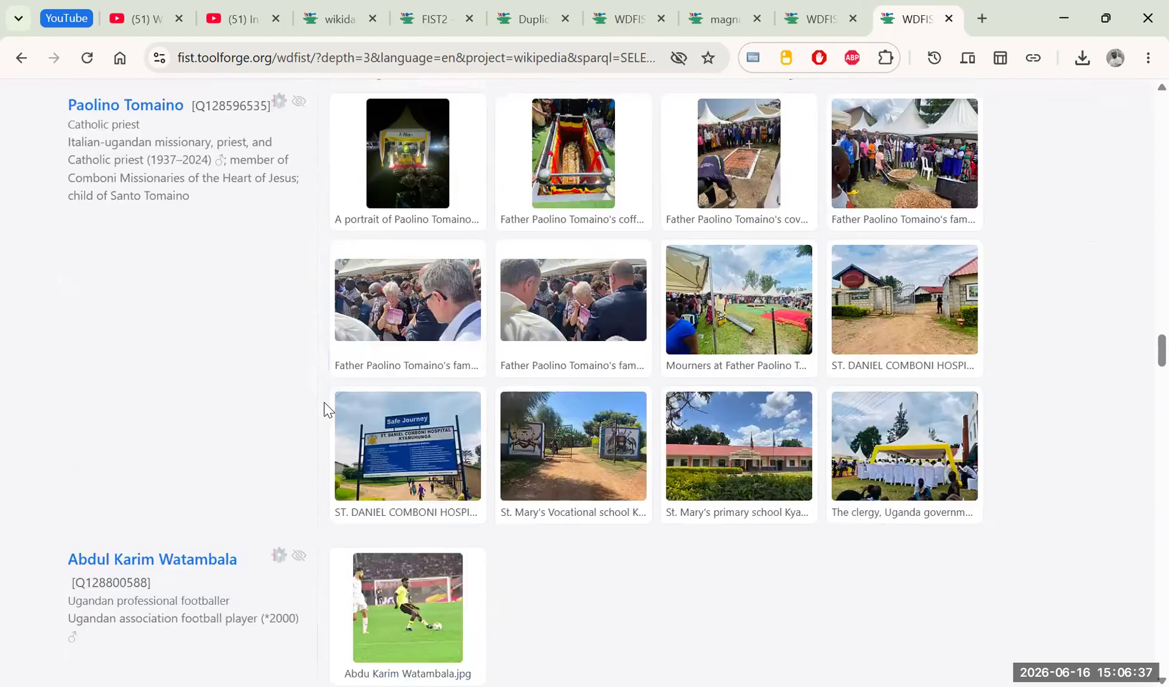
pyautogui.scroll(1, 328, 408)
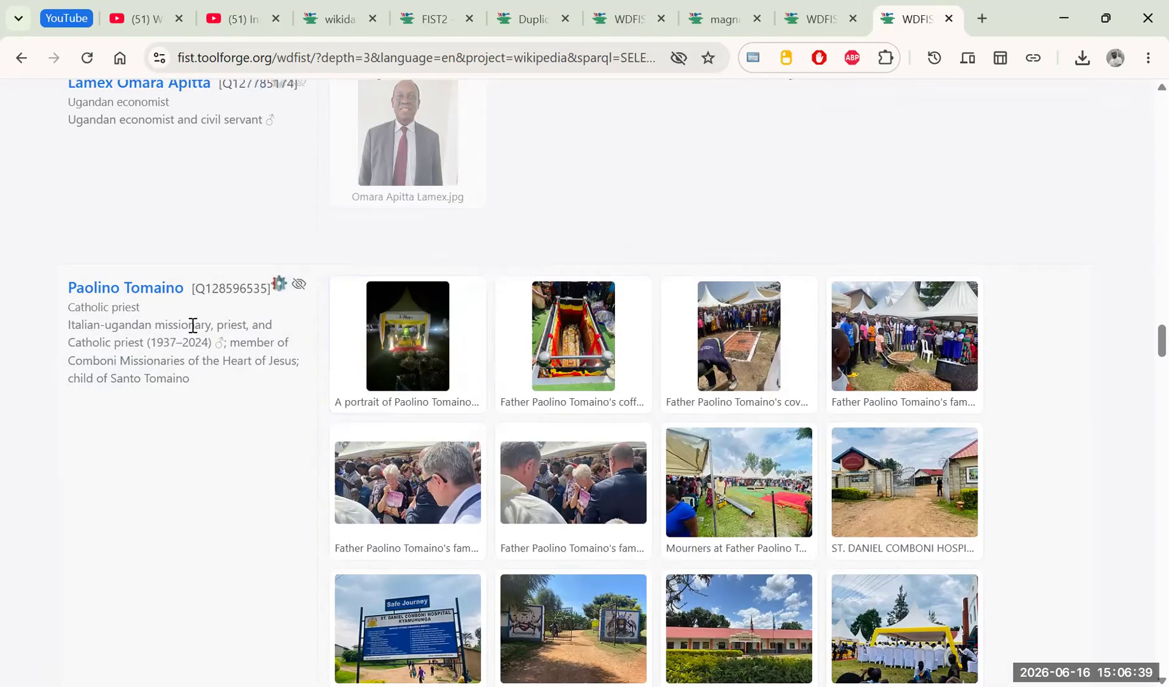
pyautogui.scroll(-1, 191, 328)
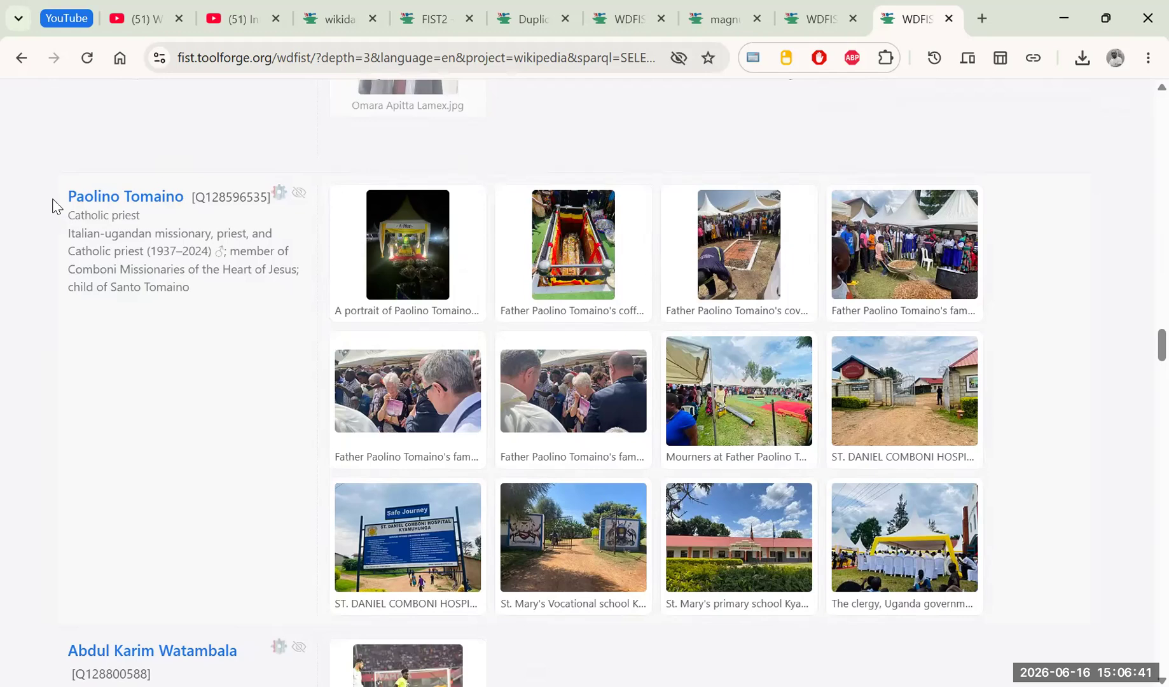
pyautogui.moveTo(61, 226); pyautogui.dragTo(141, 217)
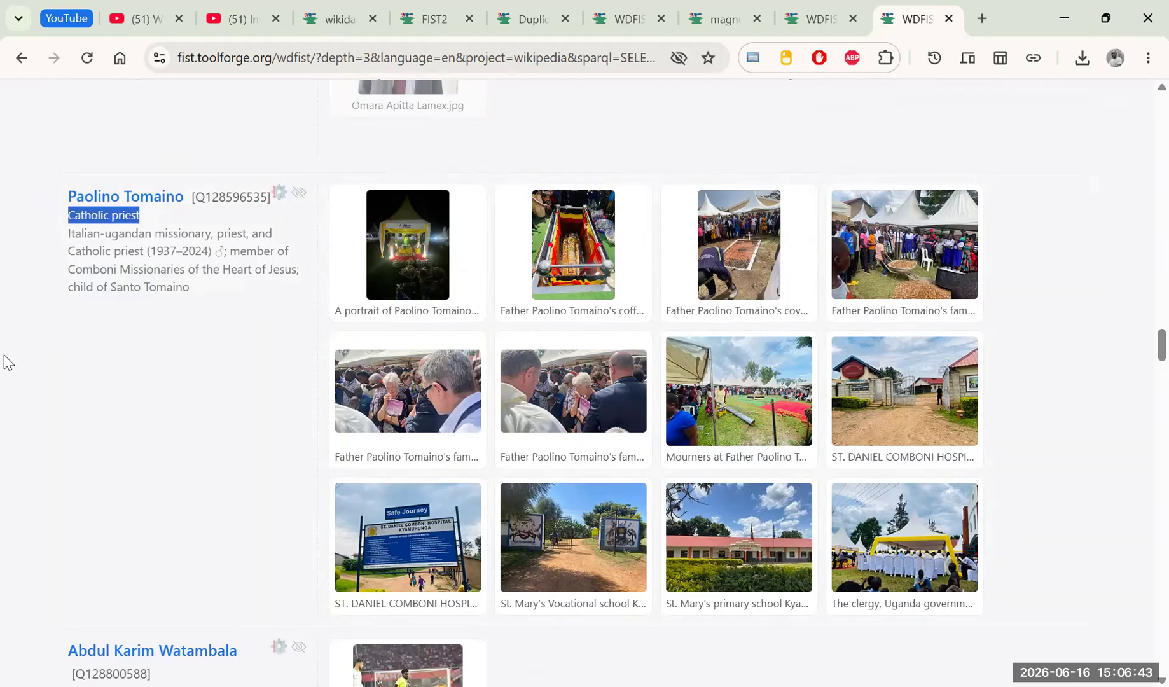
pyautogui.scroll(-2, 621, 347)
pyautogui.moveTo(611, 471)
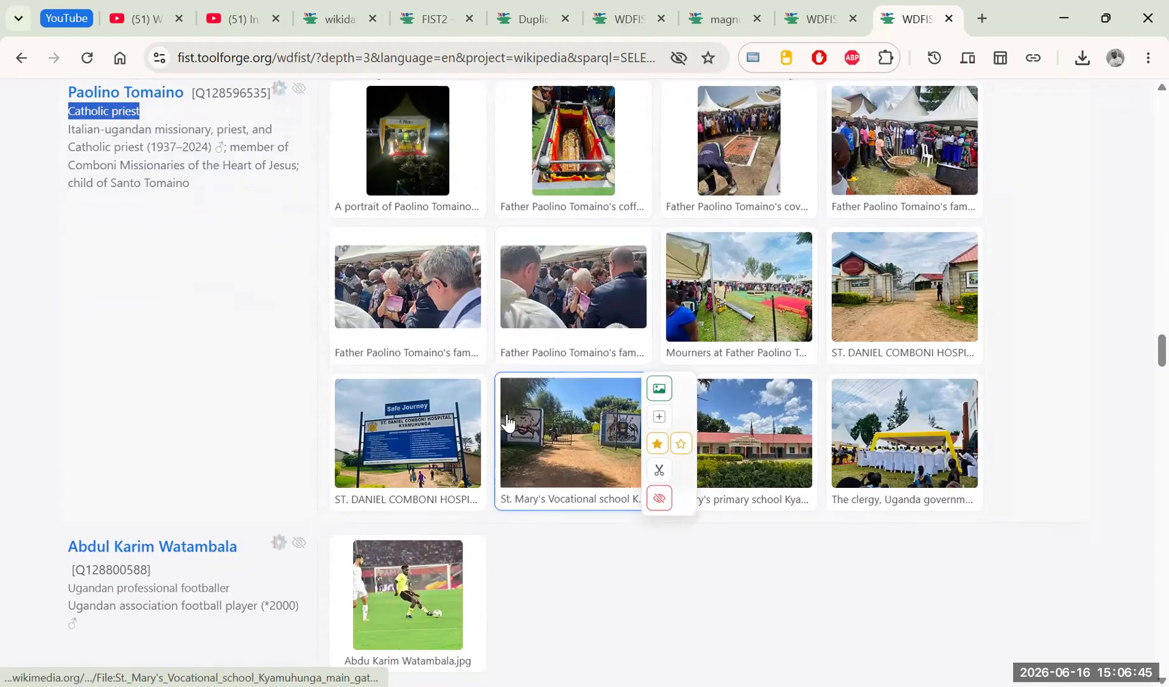
pyautogui.scroll(-2, 507, 421)
pyautogui.scroll(2, 462, 289)
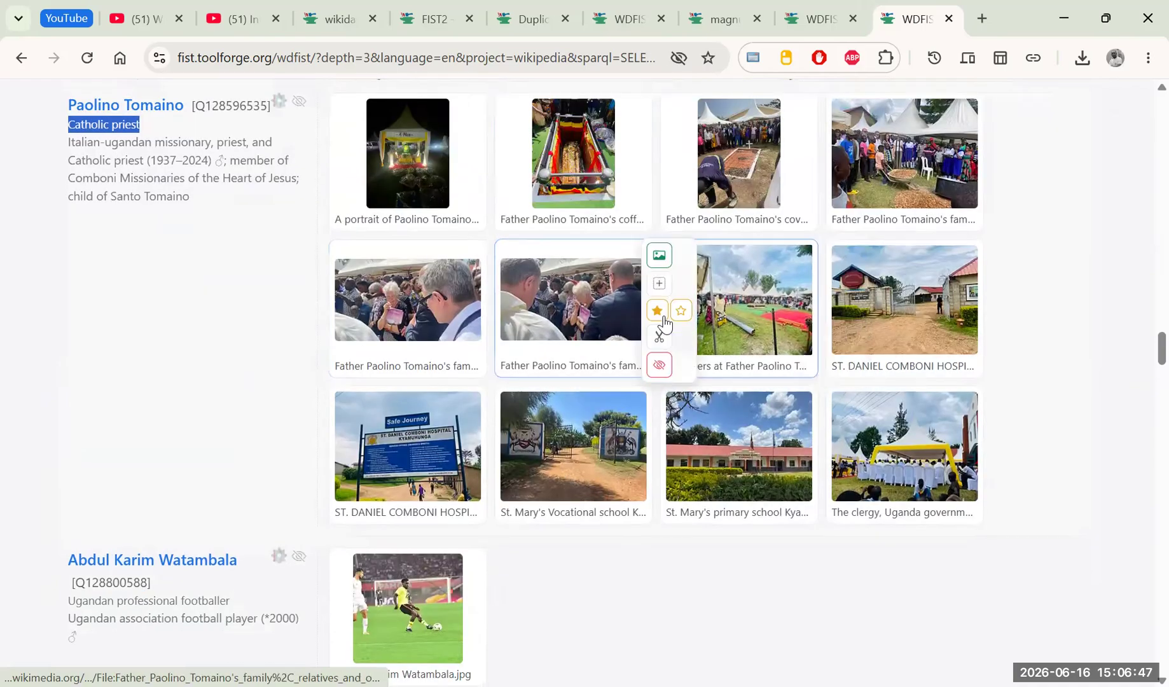
pyautogui.scroll(3, 672, 330)
pyautogui.scroll(-4, 672, 338)
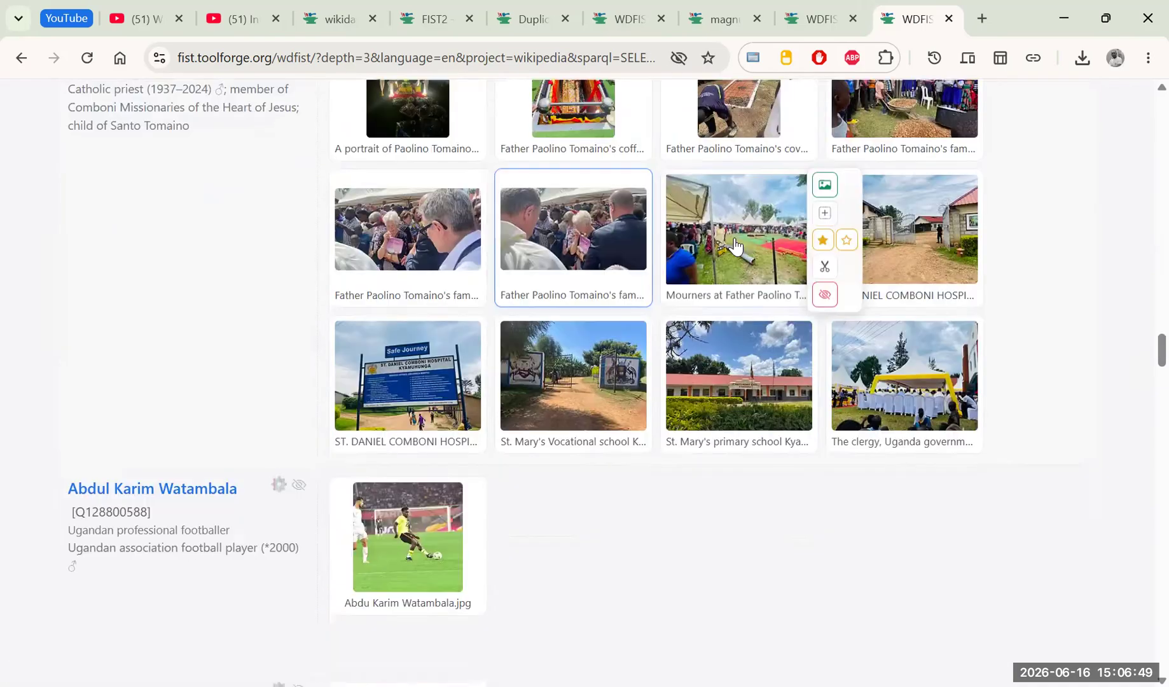
pyautogui.scroll(2, 722, 280)
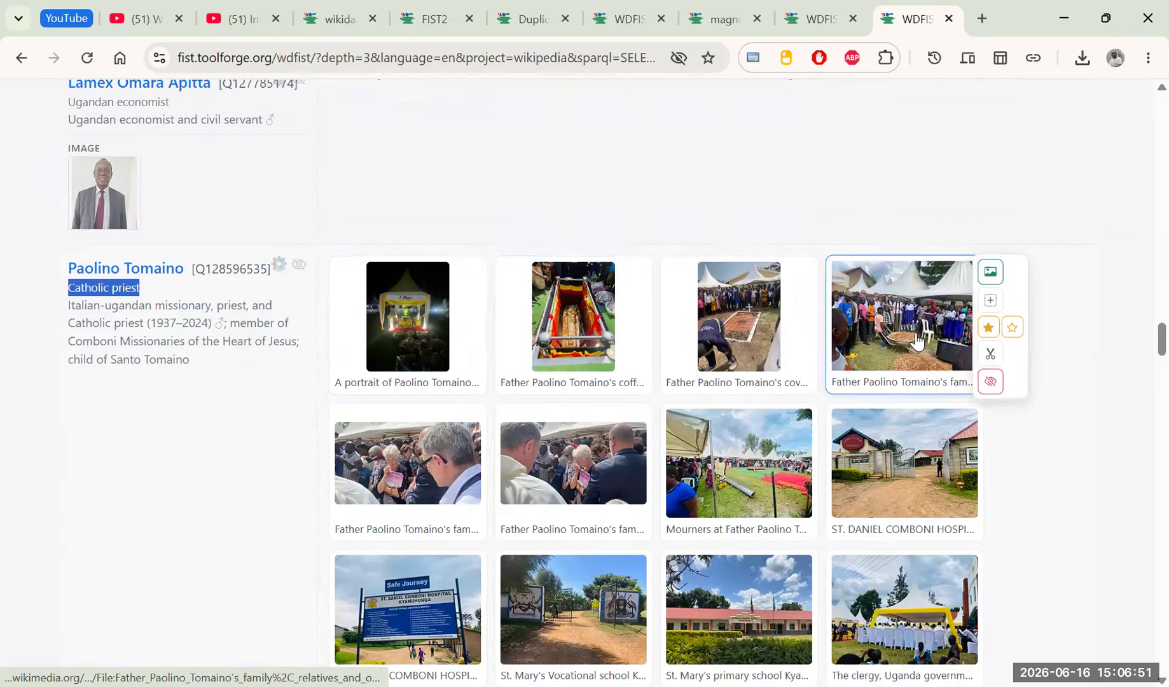
pyautogui.scroll(-1, 910, 318)
# Open Q128596535 and the Commons page of its first candidate, the funeral portrait, in new tabs and switch to the file page.
pyautogui.rightClick(166, 178)
pyautogui.click(198, 209)
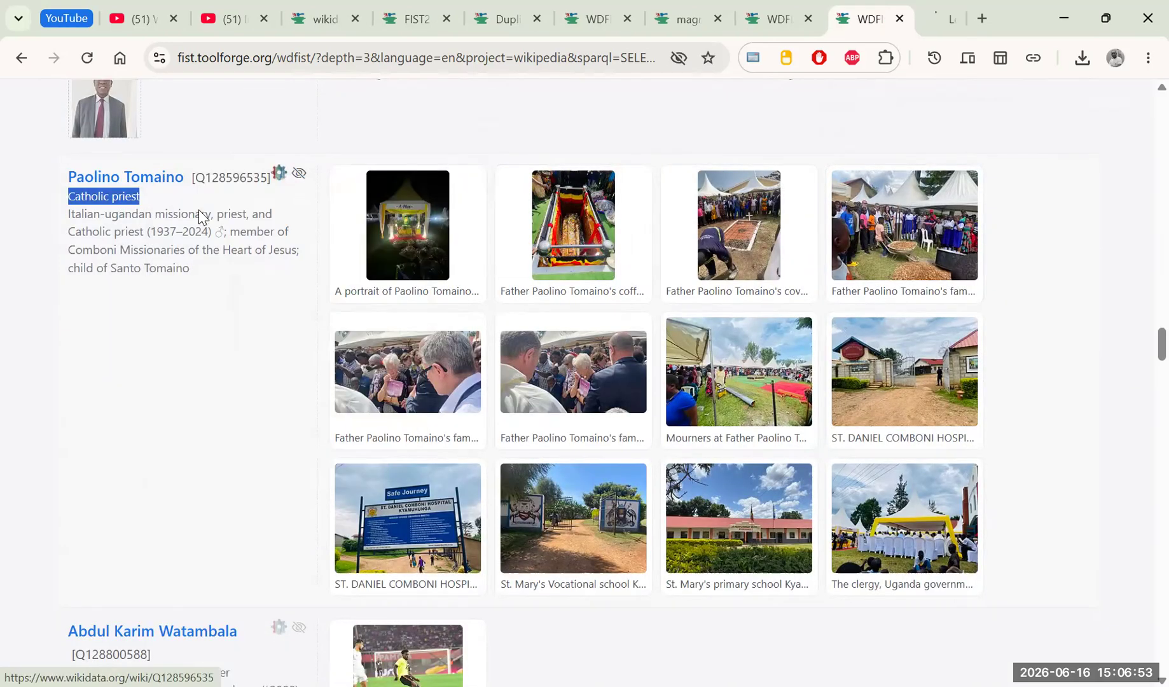
pyautogui.rightClick(390, 297)
pyautogui.click(446, 313)
pyautogui.click(919, 9)
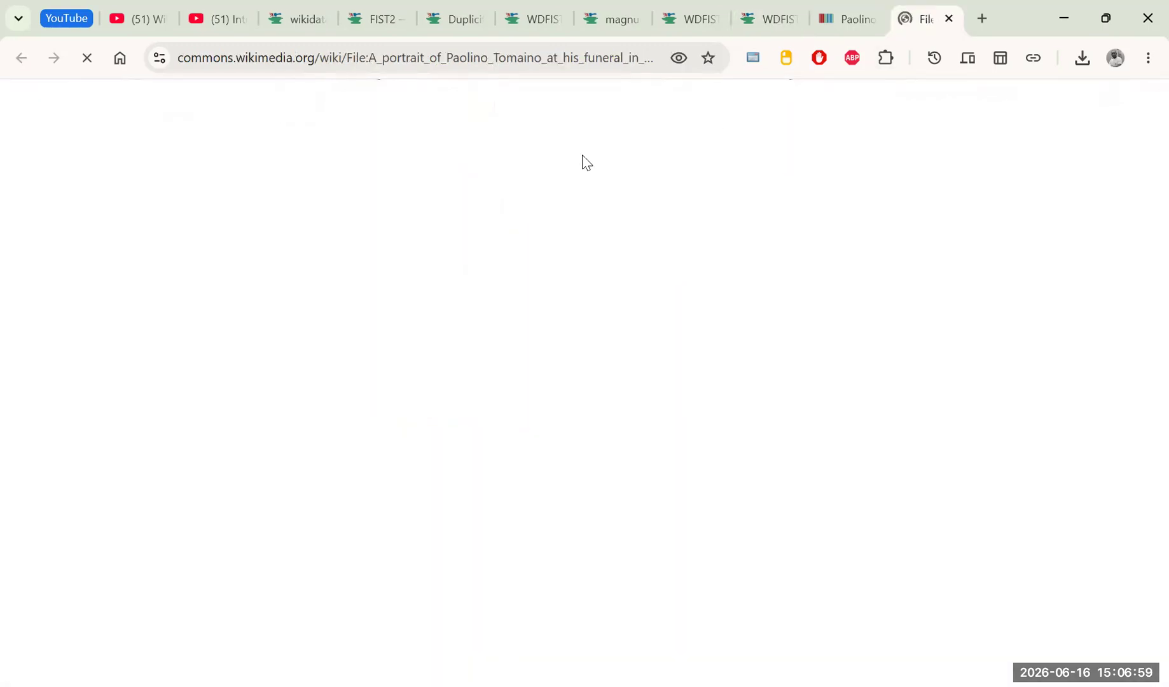
# Open the funeral category listed on the portrait's file page and look up the file page of framed portrait 03 in it.
pyautogui.scroll(-20, 754, 274)
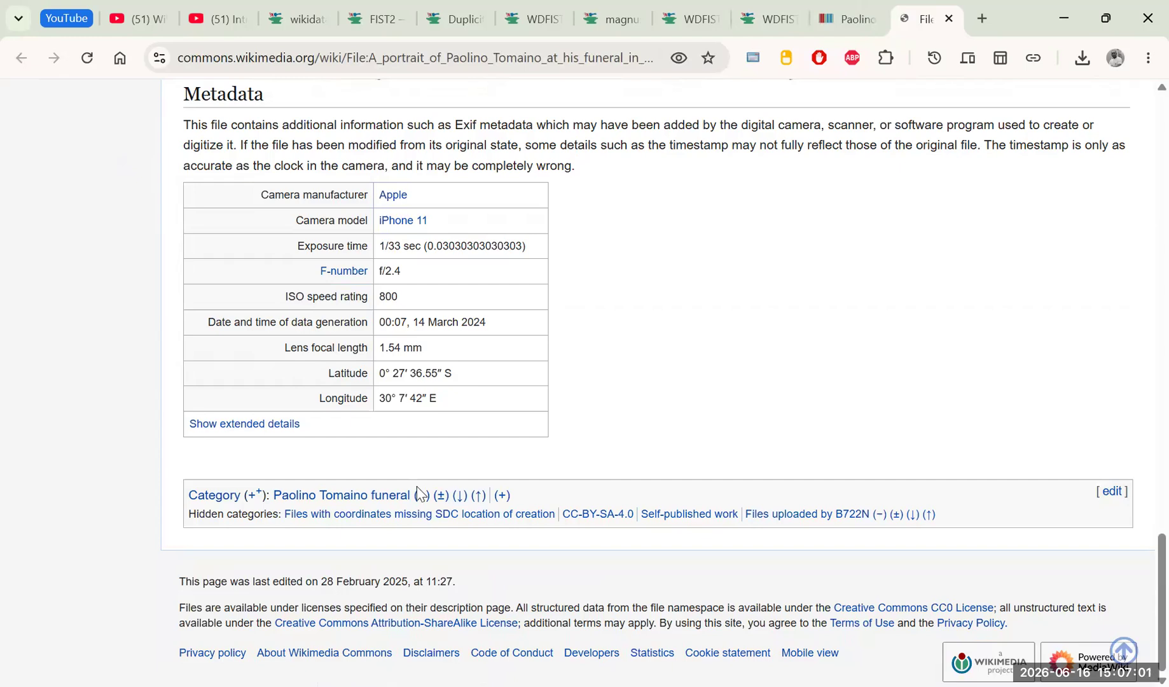
pyautogui.click(334, 496)
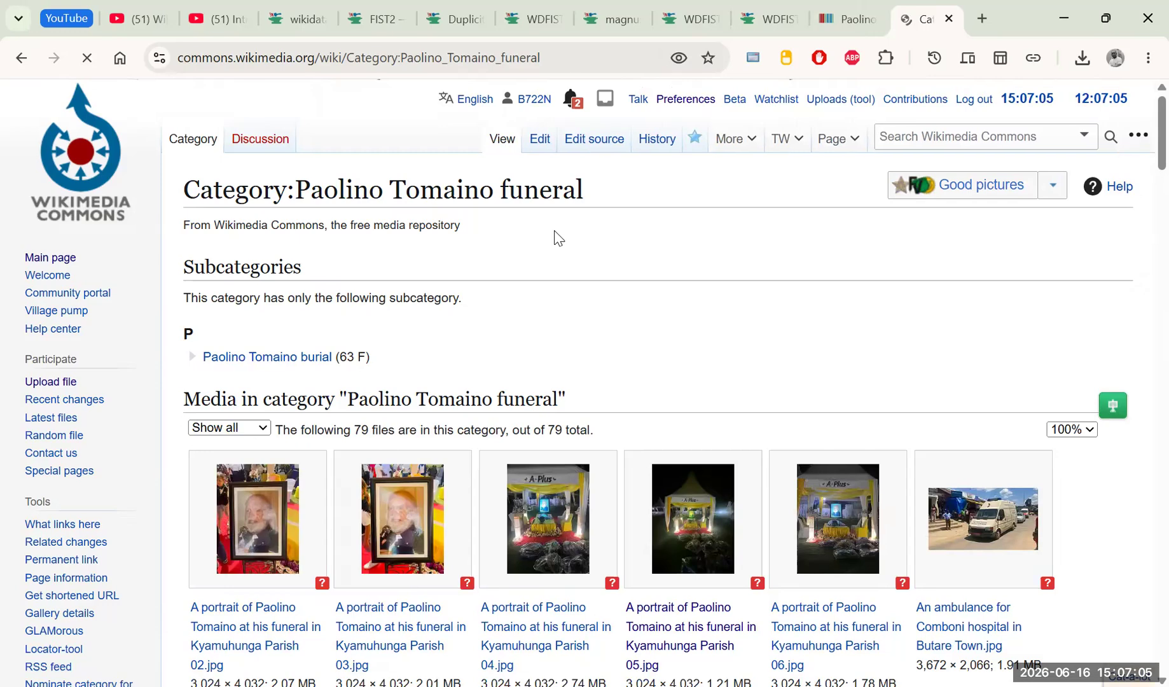
pyautogui.scroll(-4, 557, 239)
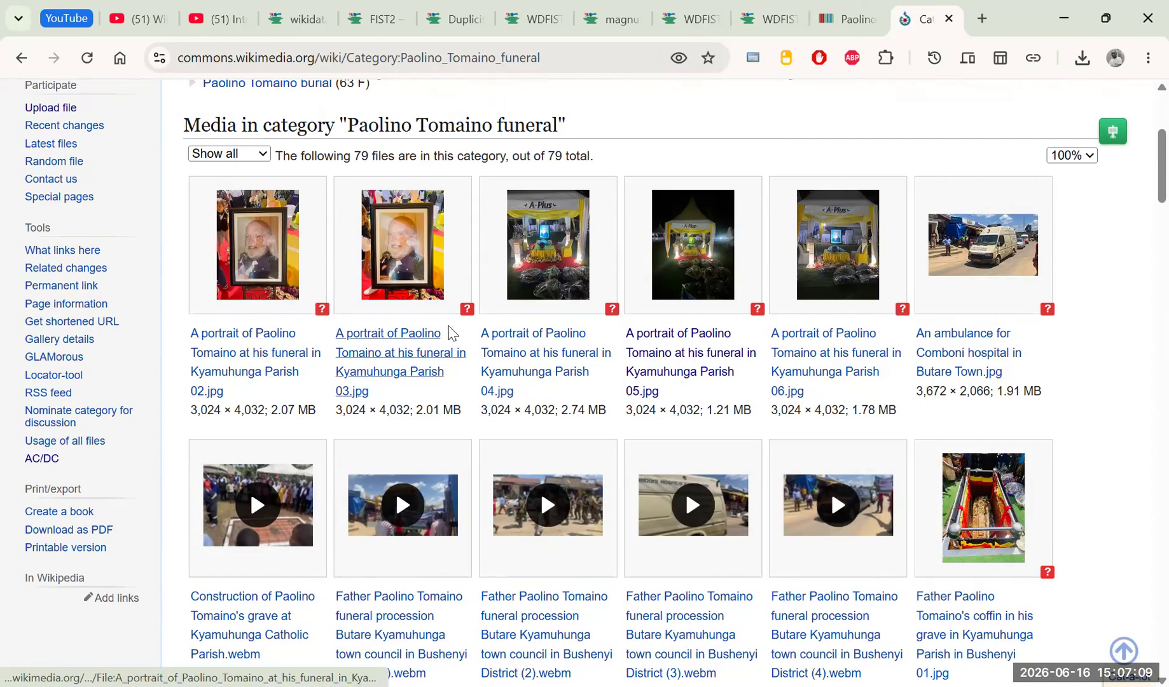
pyautogui.scroll(-20, 499, 296)
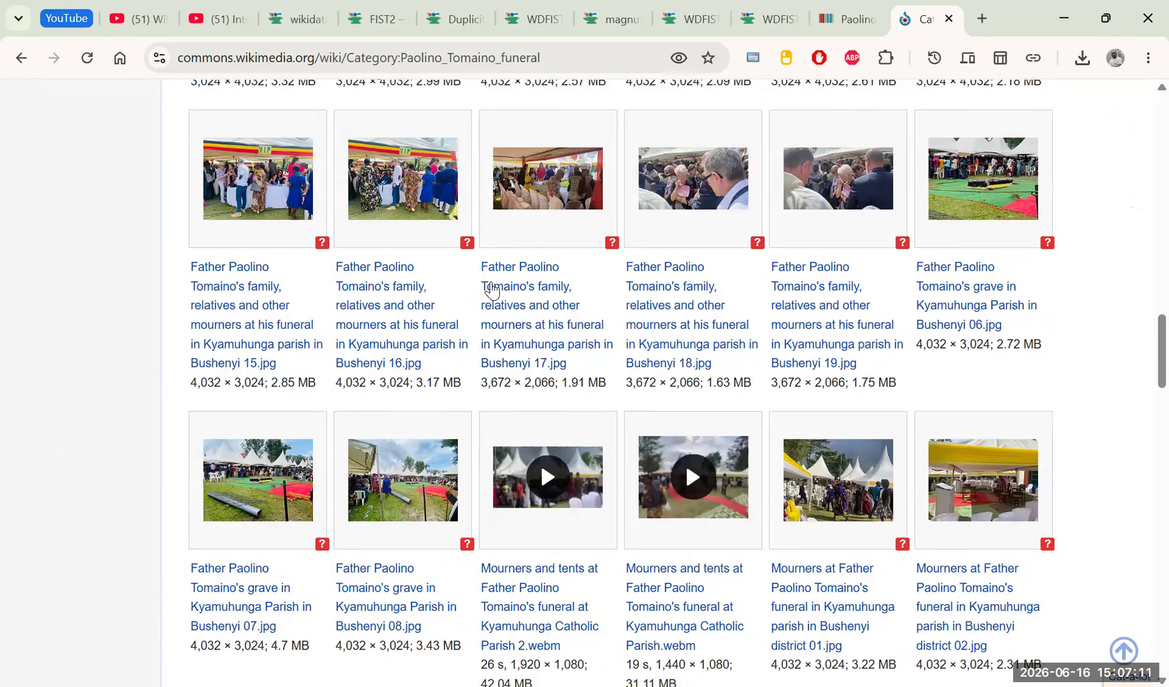
pyautogui.scroll(20, 489, 287)
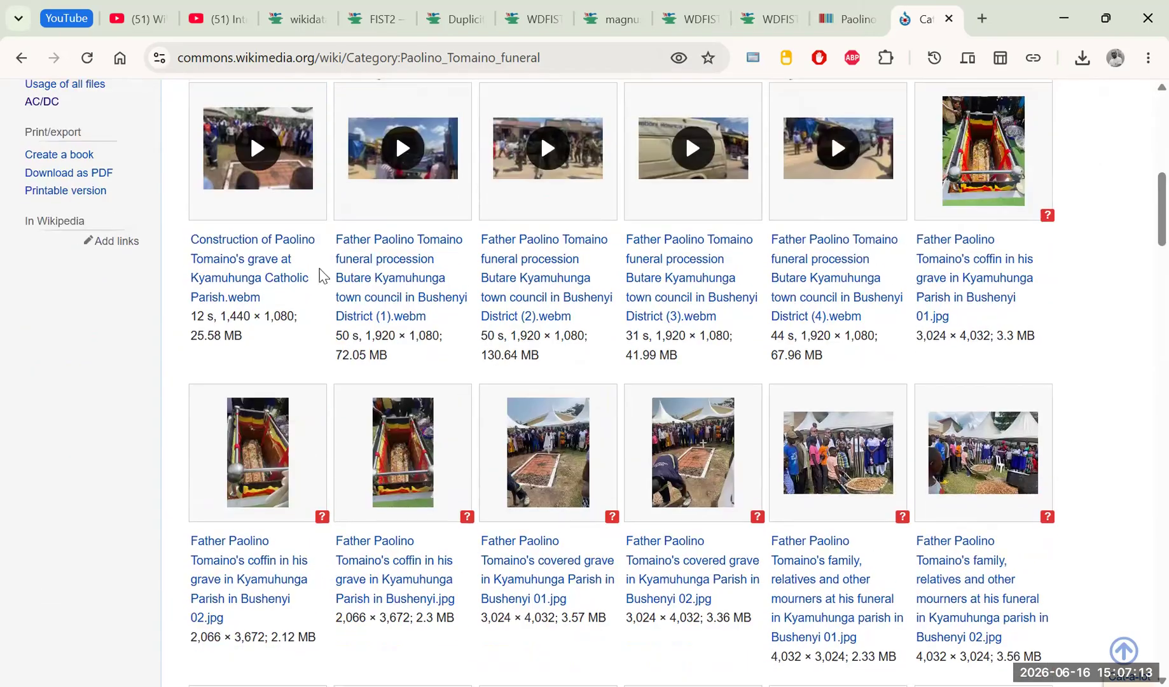
pyautogui.click(381, 529)
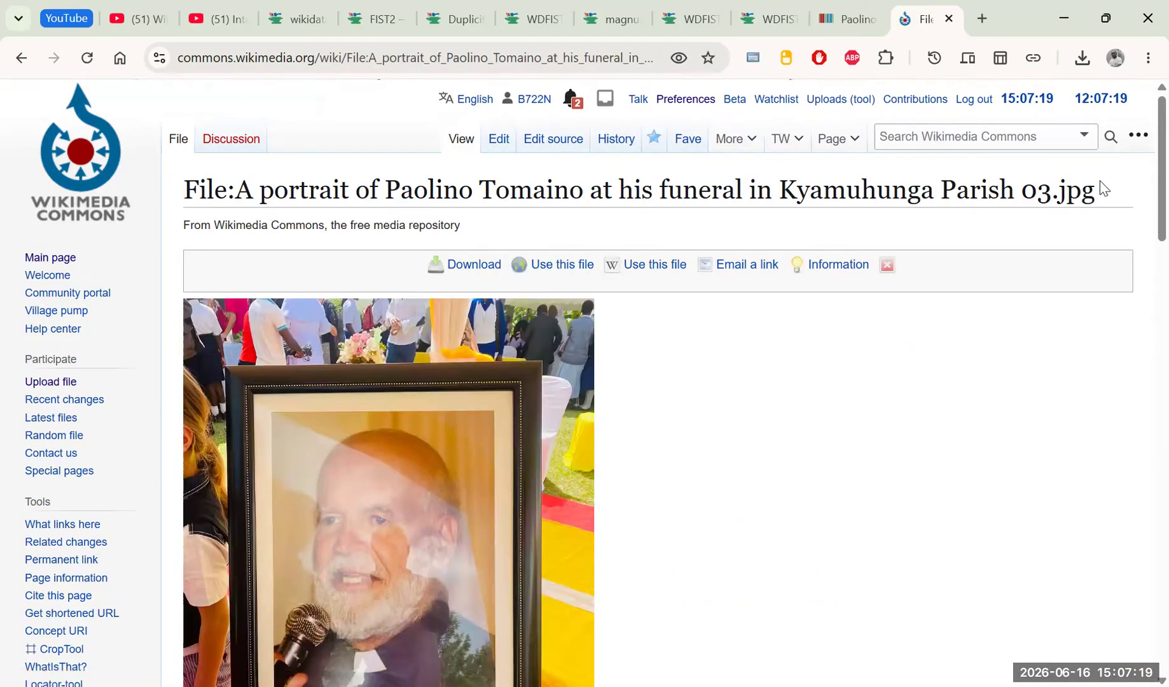
# Copy the file name of portrait 03, open Q128596535 from WDFIST in a new tab and switch to that item.
pyautogui.moveTo(1096, 190); pyautogui.dragTo(238, 188)
pyautogui.hotkey('ctrl', 'c')
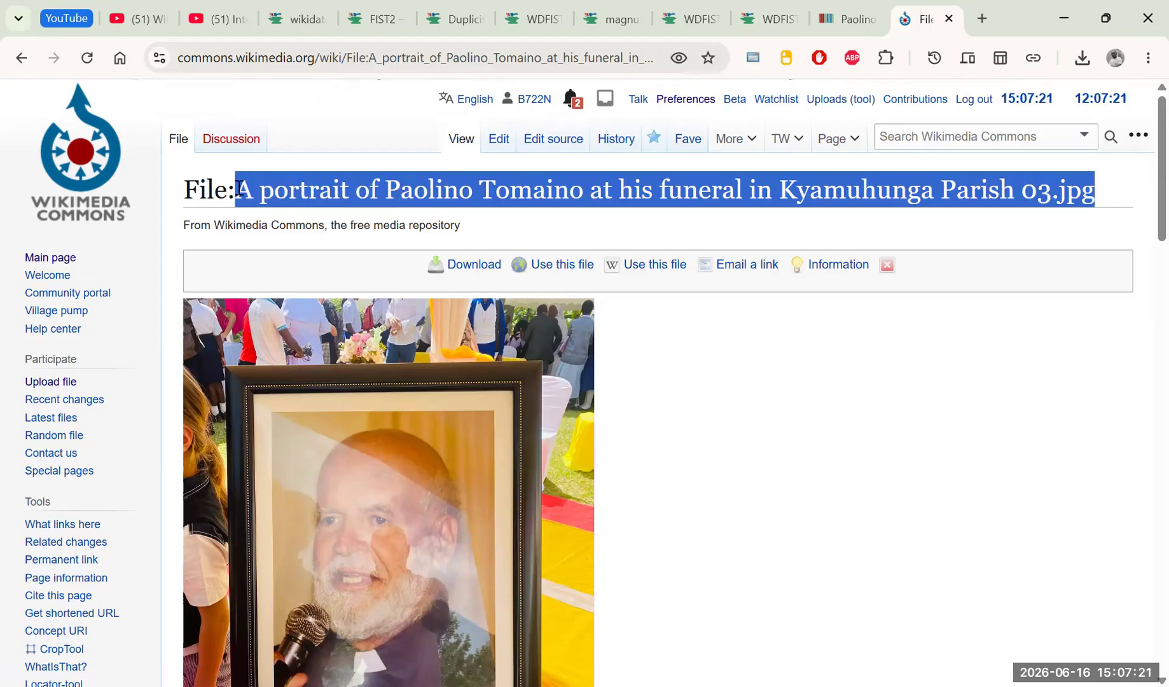
pyautogui.click(770, 19)
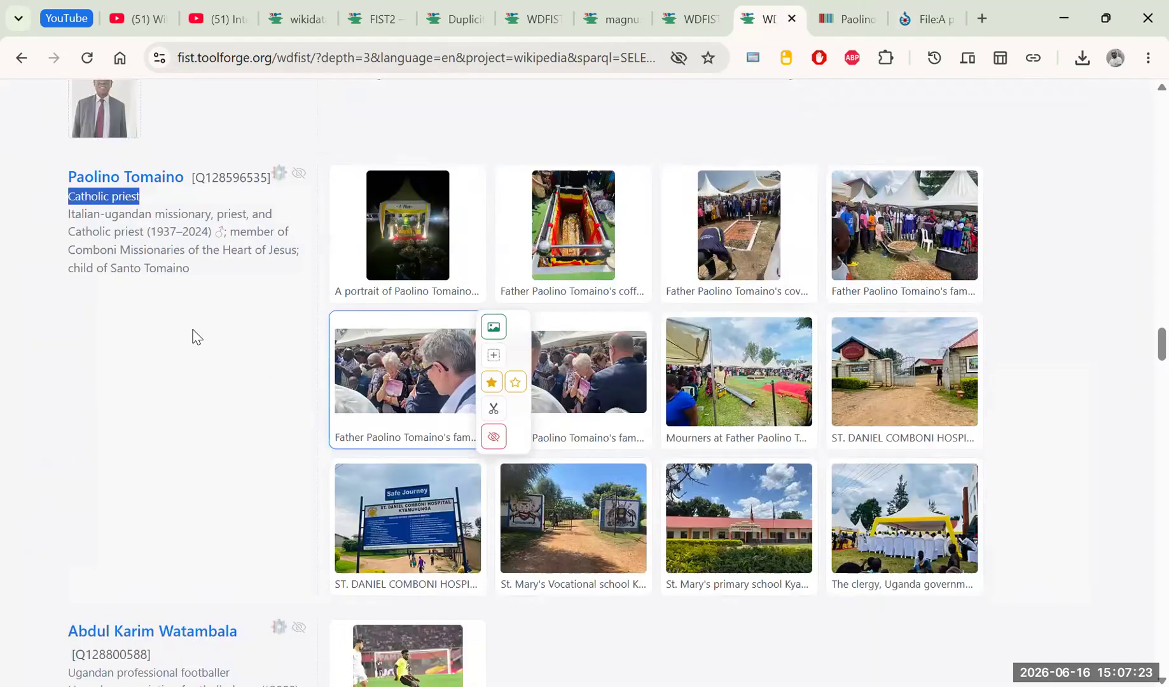
pyautogui.scroll(3, 192, 337)
pyautogui.rightClick(151, 364)
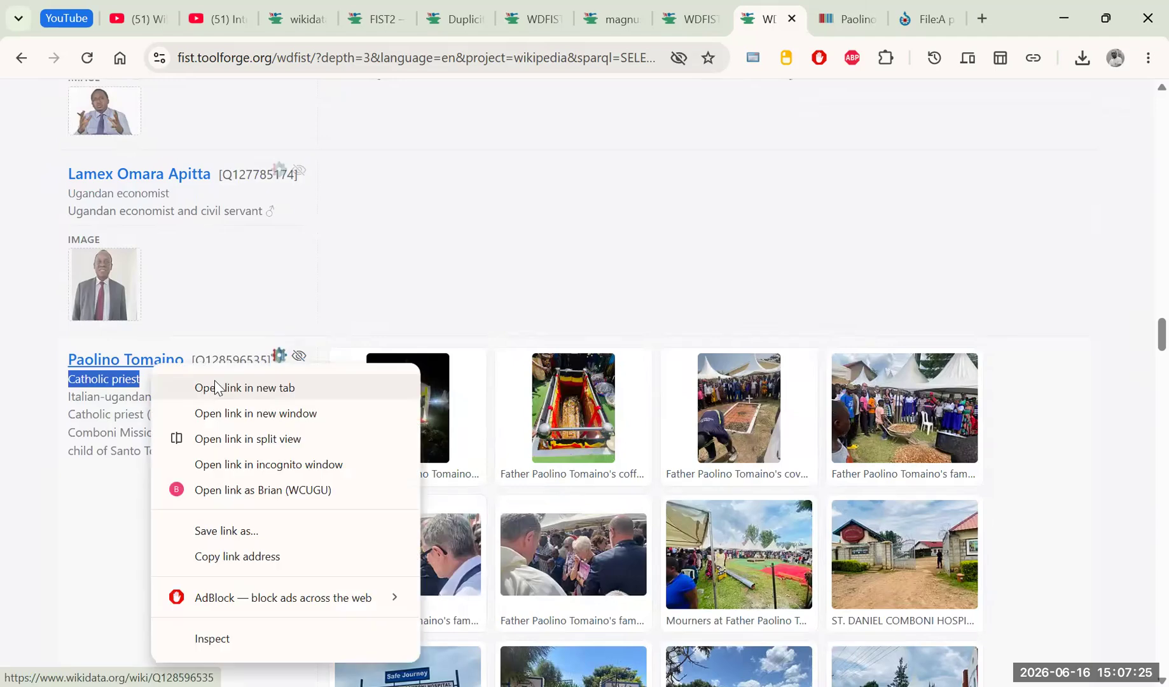
pyautogui.click(216, 388)
pyautogui.click(917, 21)
# Add an image statement to Q128596535 with the copied file name of funeral portrait 03 and publish it.
pyautogui.scroll(-1, 541, 324)
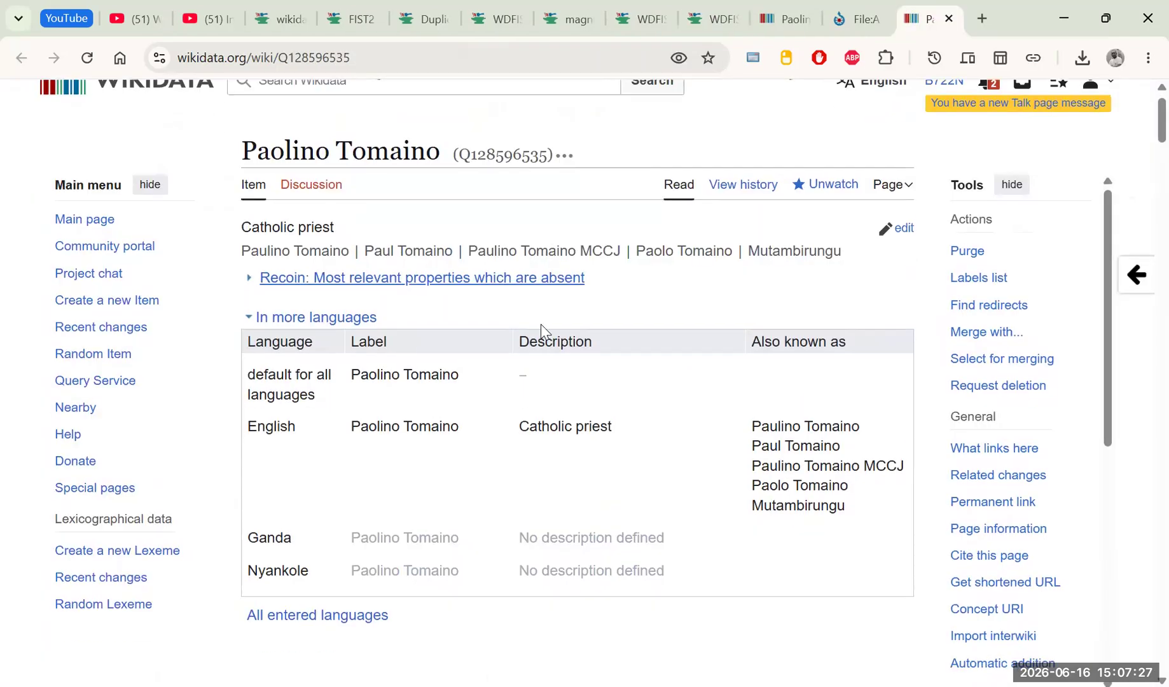
pyautogui.scroll(-20, 541, 323)
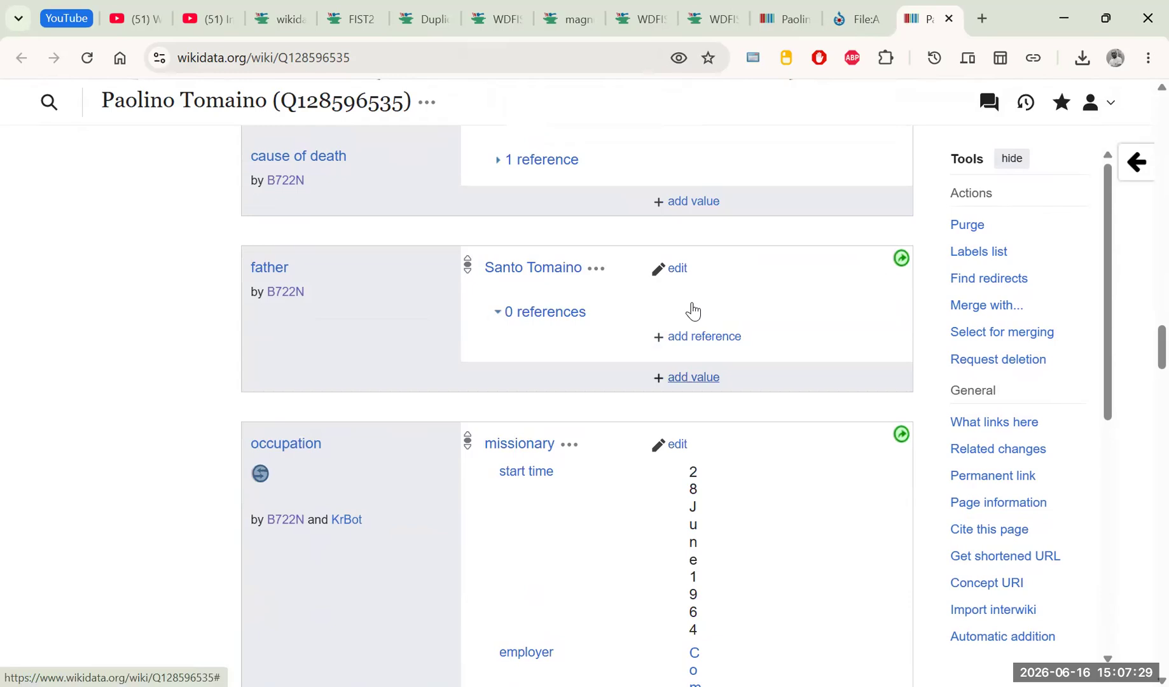
pyautogui.scroll(4, 692, 310)
pyautogui.scroll(-12, 707, 316)
pyautogui.scroll(-10, 689, 345)
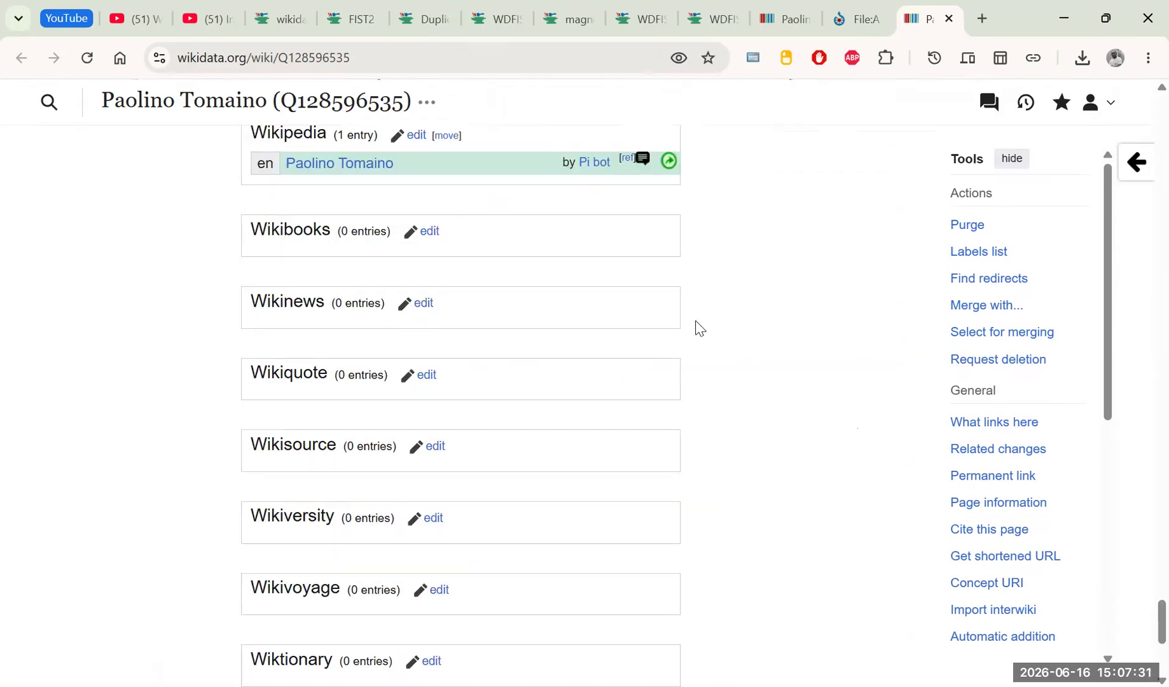
pyautogui.scroll(3, 698, 326)
pyautogui.click(706, 144)
pyautogui.write('im')
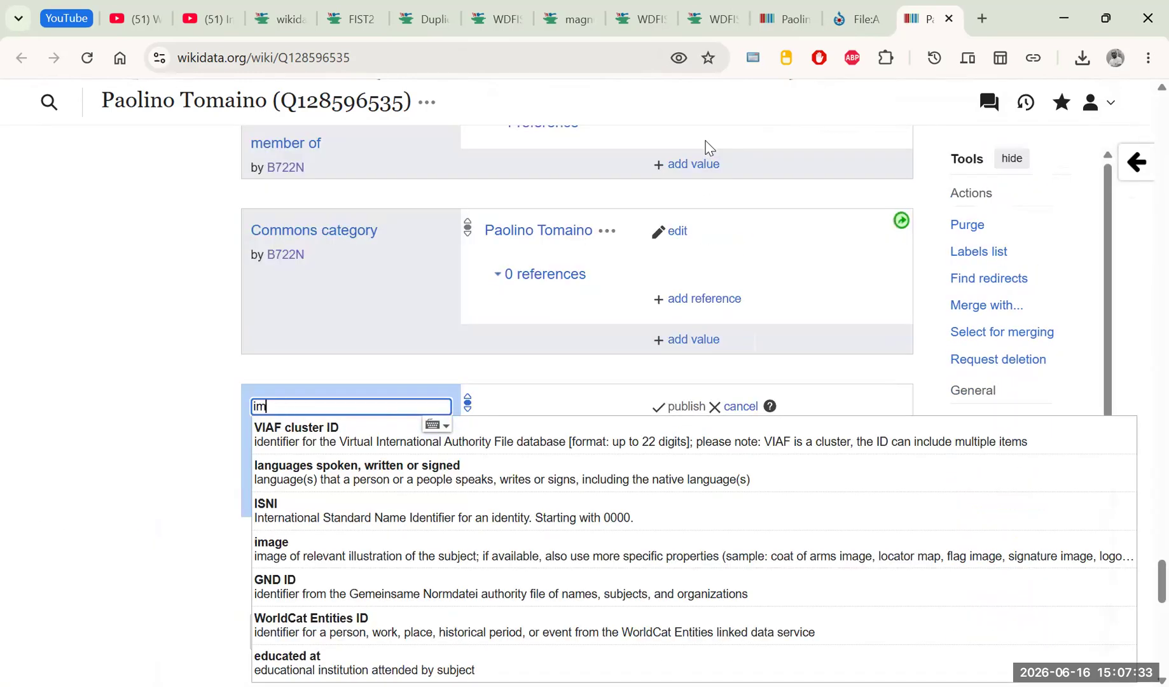
pyautogui.write('age')
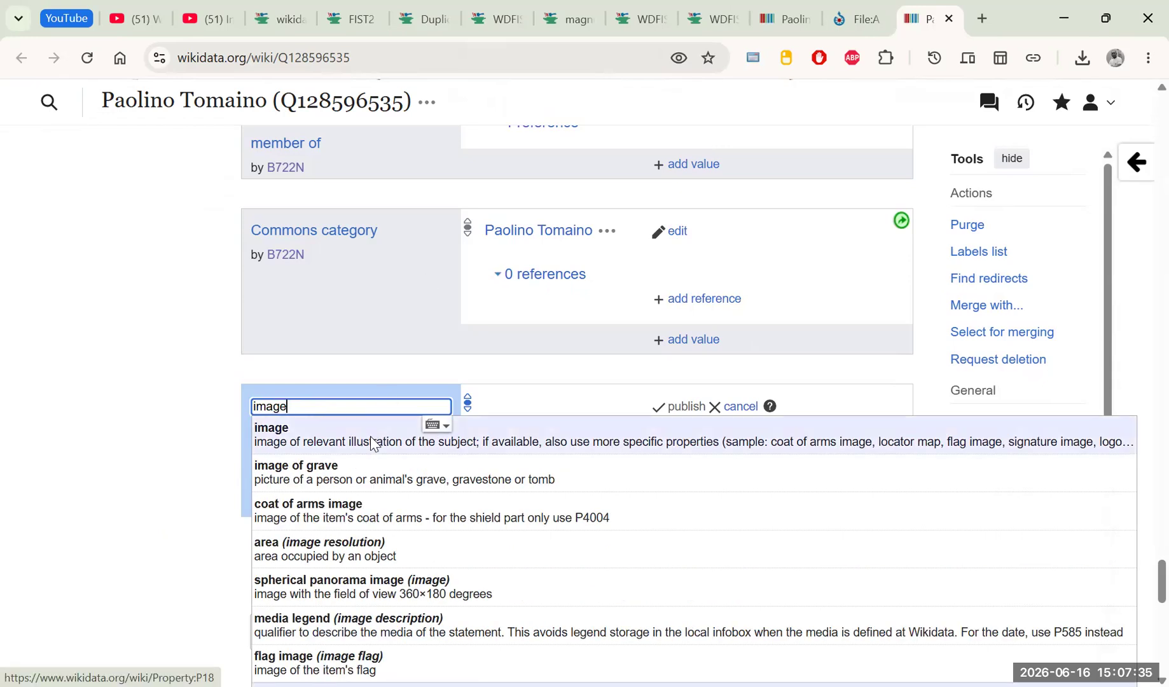
pyautogui.click(443, 438)
pyautogui.hotkey('ctrl', 'v')
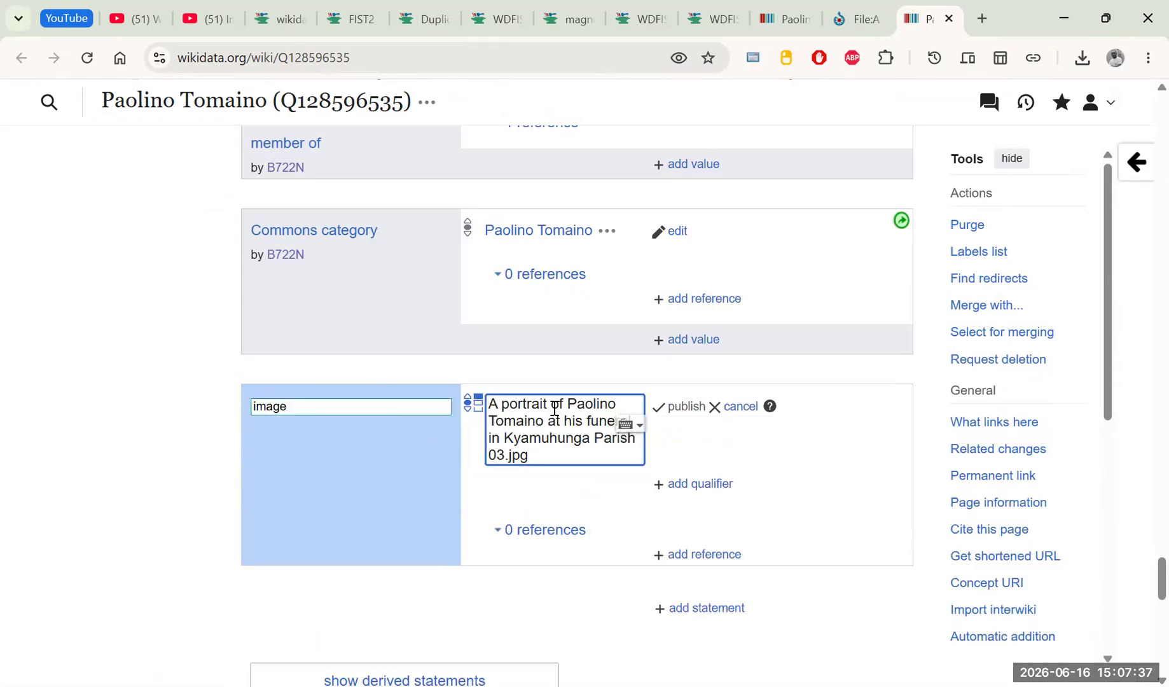
pyautogui.click(606, 491)
pyautogui.press('Return')
# Return to the funeral category on Commons and examine its files for further images usable on the item.
pyautogui.click(846, 19)
pyautogui.click(781, 18)
pyautogui.click(849, 19)
pyautogui.click(21, 57)
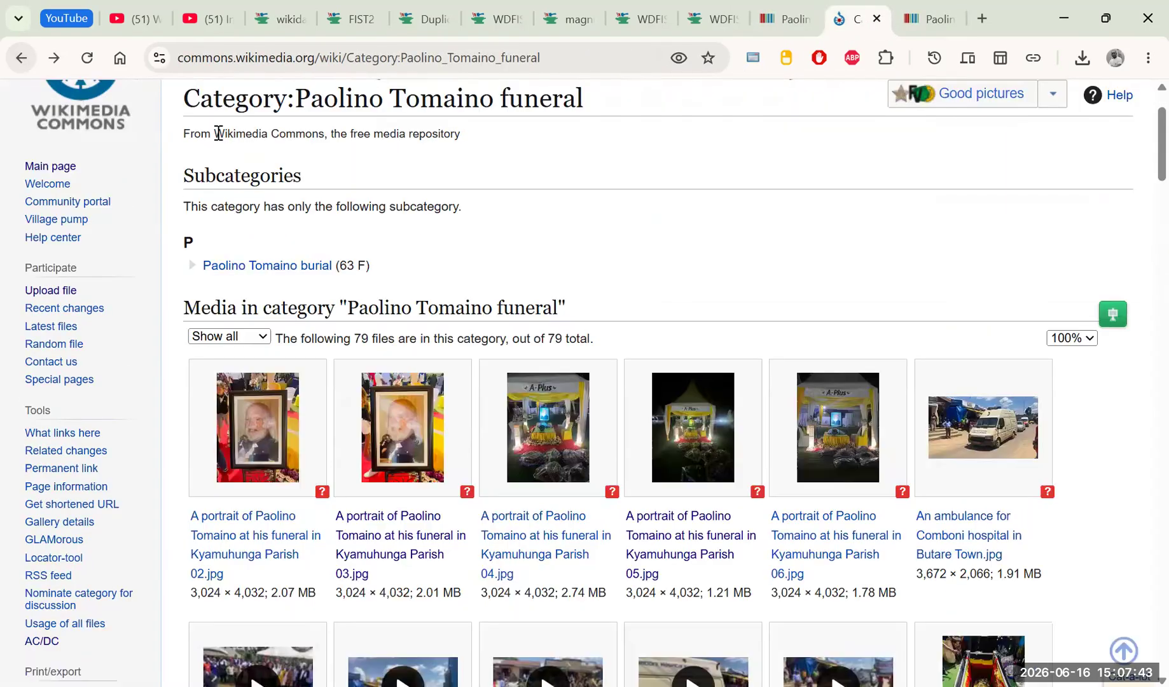
pyautogui.scroll(-15, 519, 263)
pyautogui.scroll(-20, 526, 308)
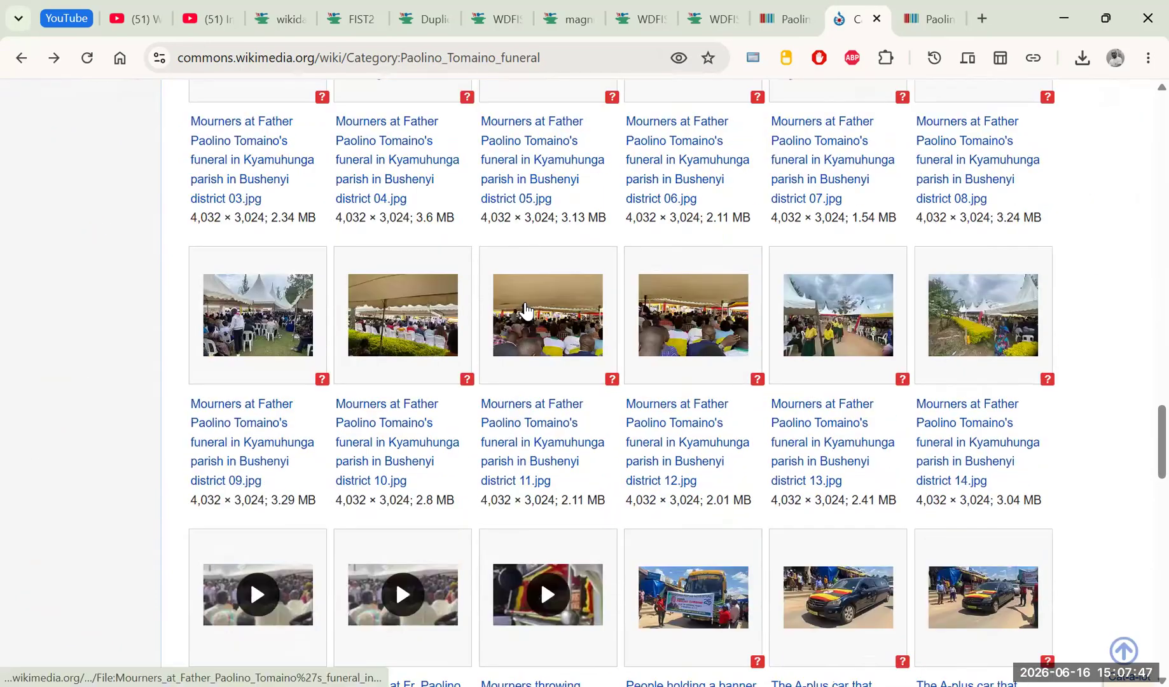
pyautogui.scroll(-15, 525, 310)
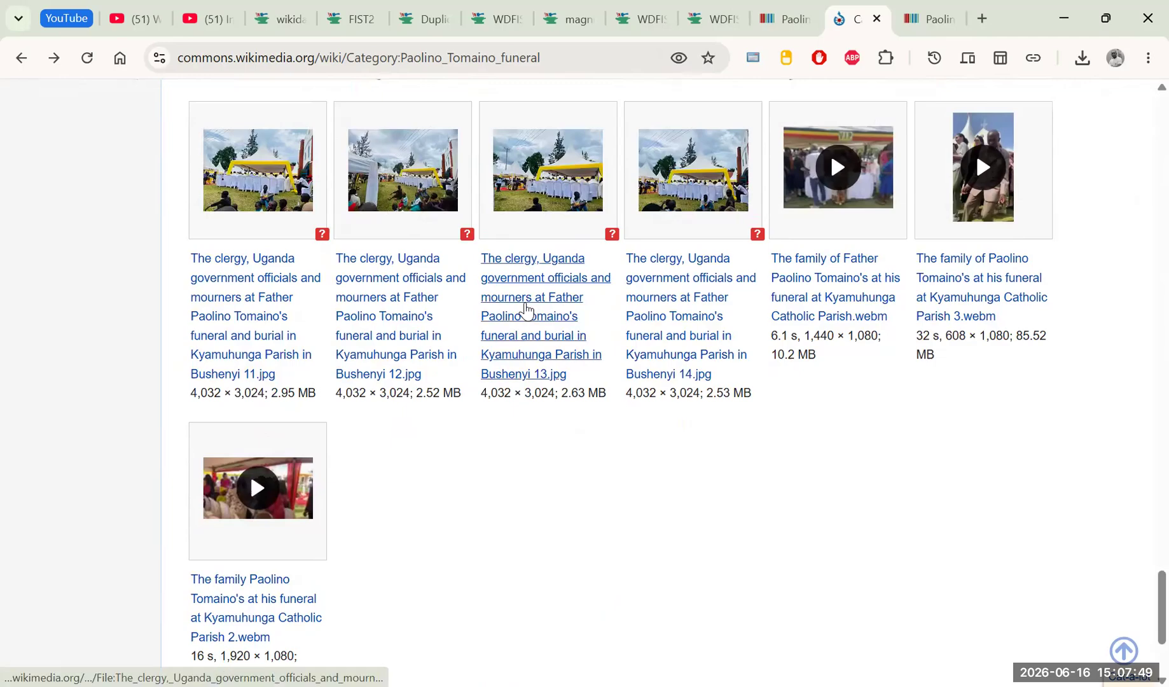
pyautogui.scroll(20, 527, 307)
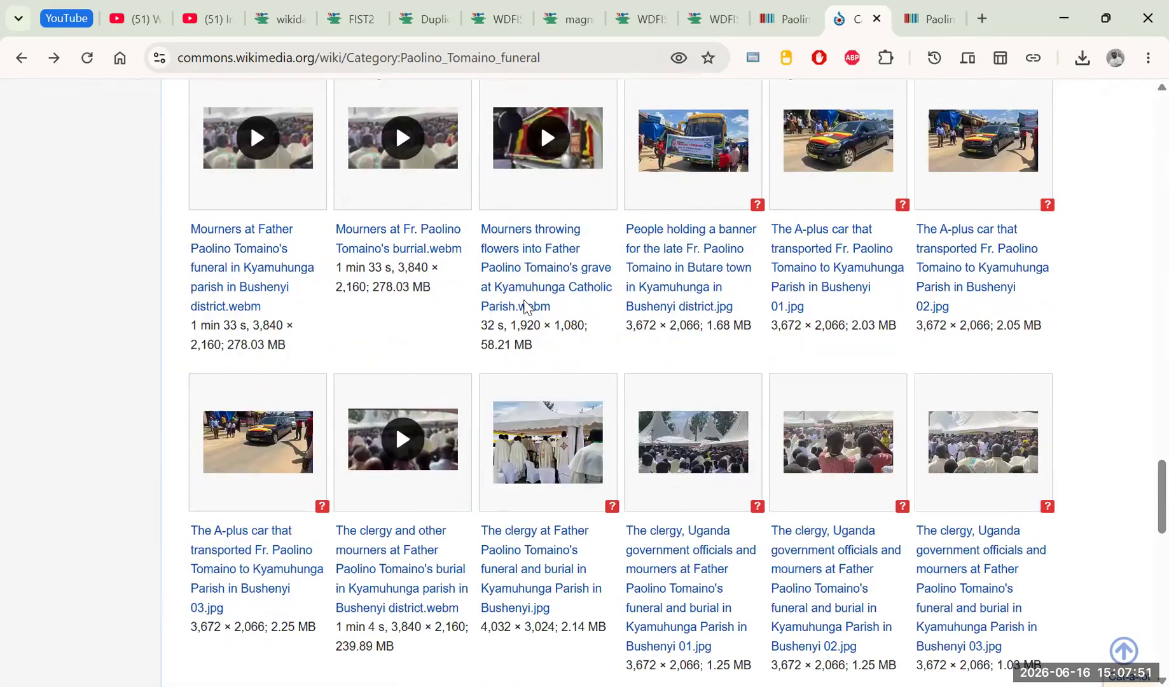
pyautogui.scroll(15, 646, 325)
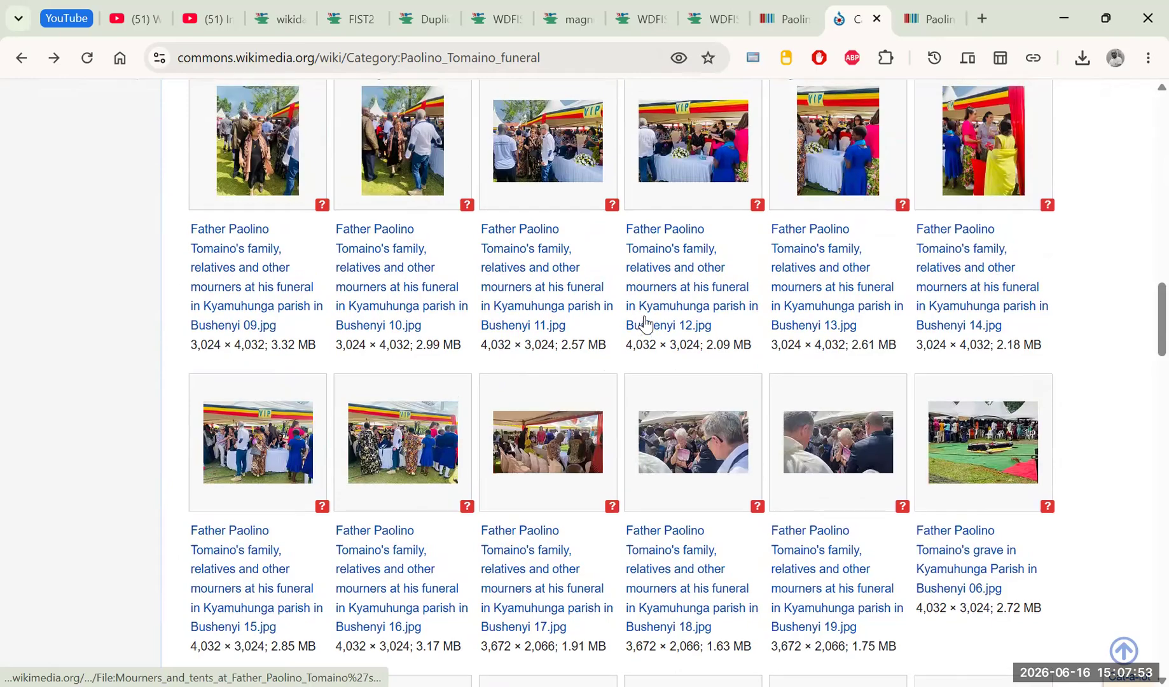
pyautogui.scroll(4, 639, 323)
pyautogui.scroll(-4, 611, 324)
pyautogui.scroll(5, 425, 357)
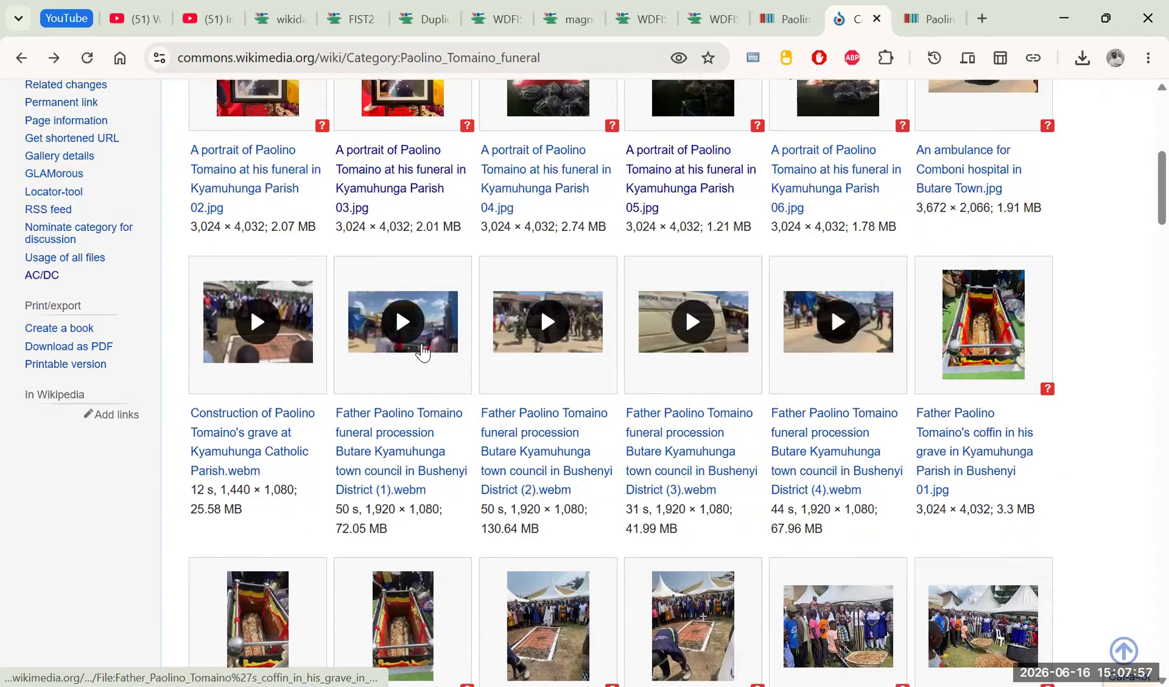
pyautogui.scroll(3, 418, 351)
# Search the category page for "grave" and examine the matching files for a suitable grave picture.
pyautogui.hotkey('ctrl', 'f')
pyautogui.write('fist')
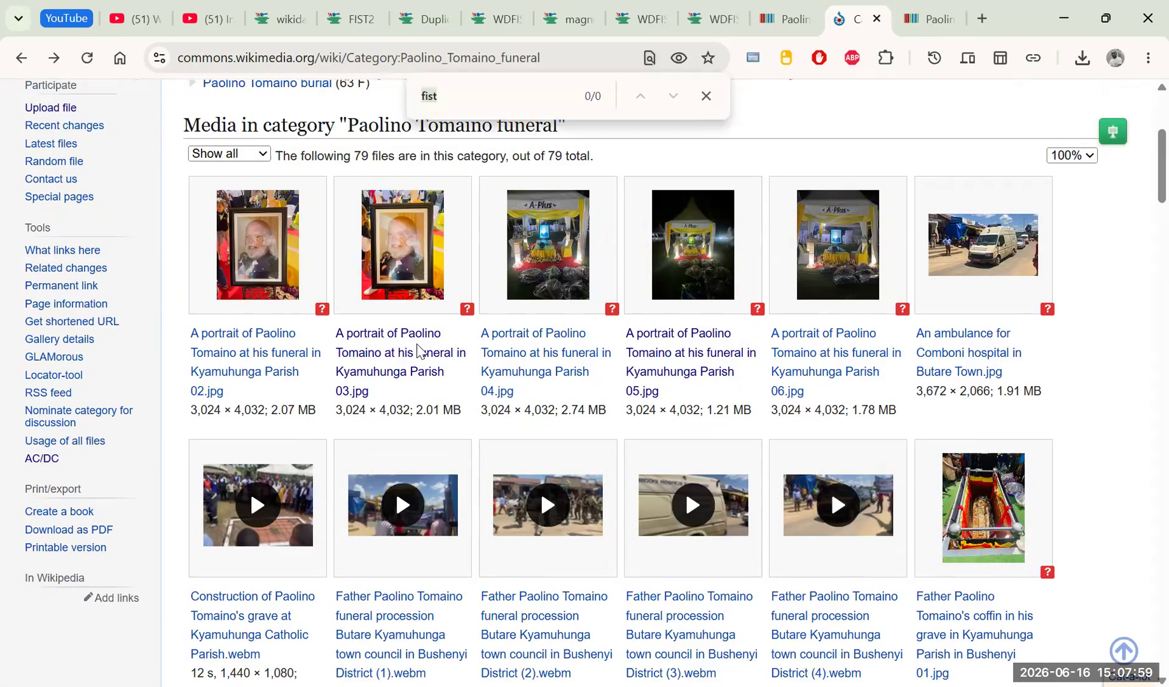
pyautogui.write('gra')
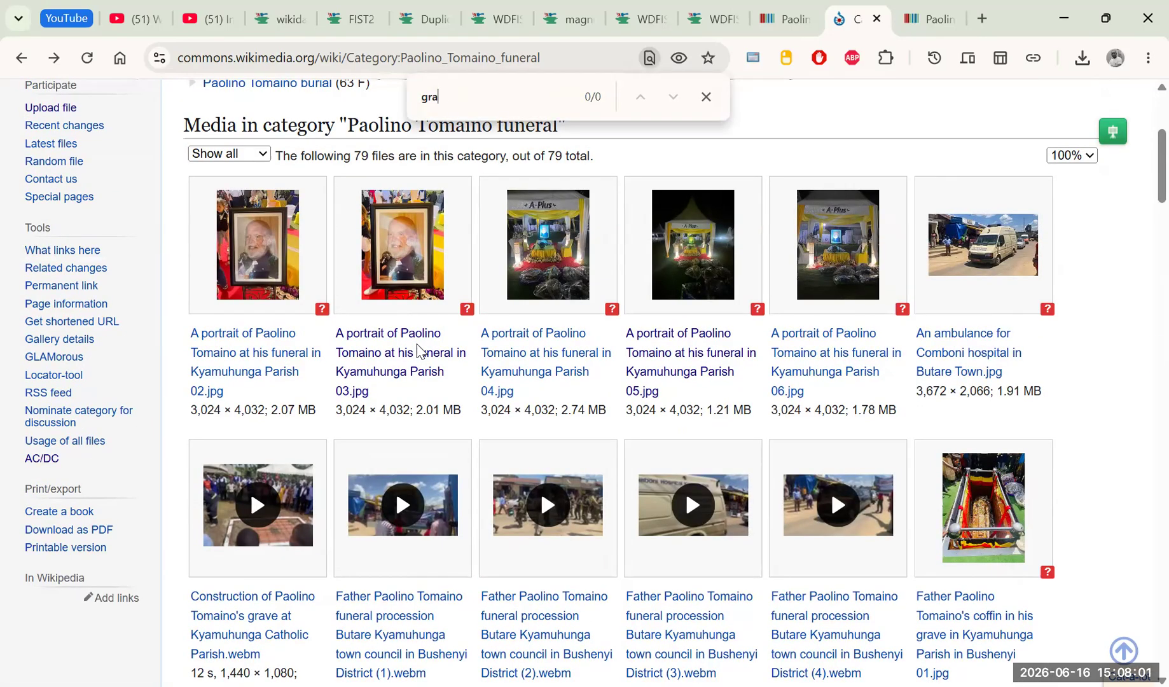
pyautogui.write('ve')
pyautogui.scroll(-3, 418, 351)
pyautogui.press('Return')
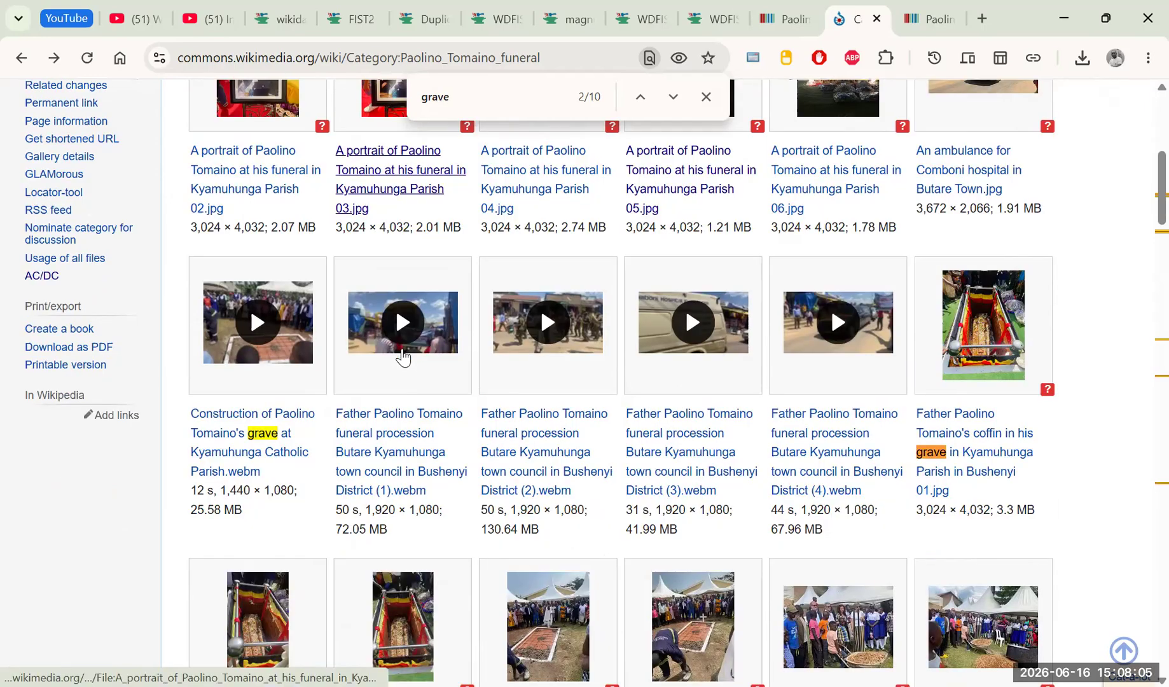
pyautogui.press('Return')
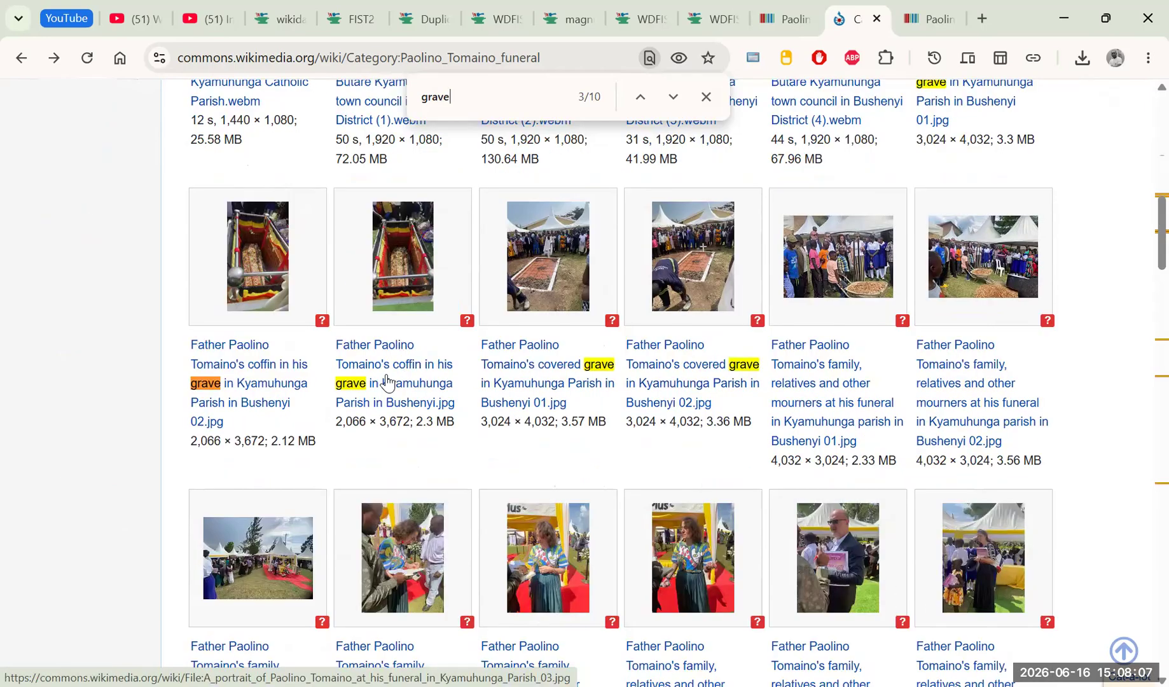
pyautogui.scroll(-19, 386, 381)
pyautogui.scroll(4, 389, 383)
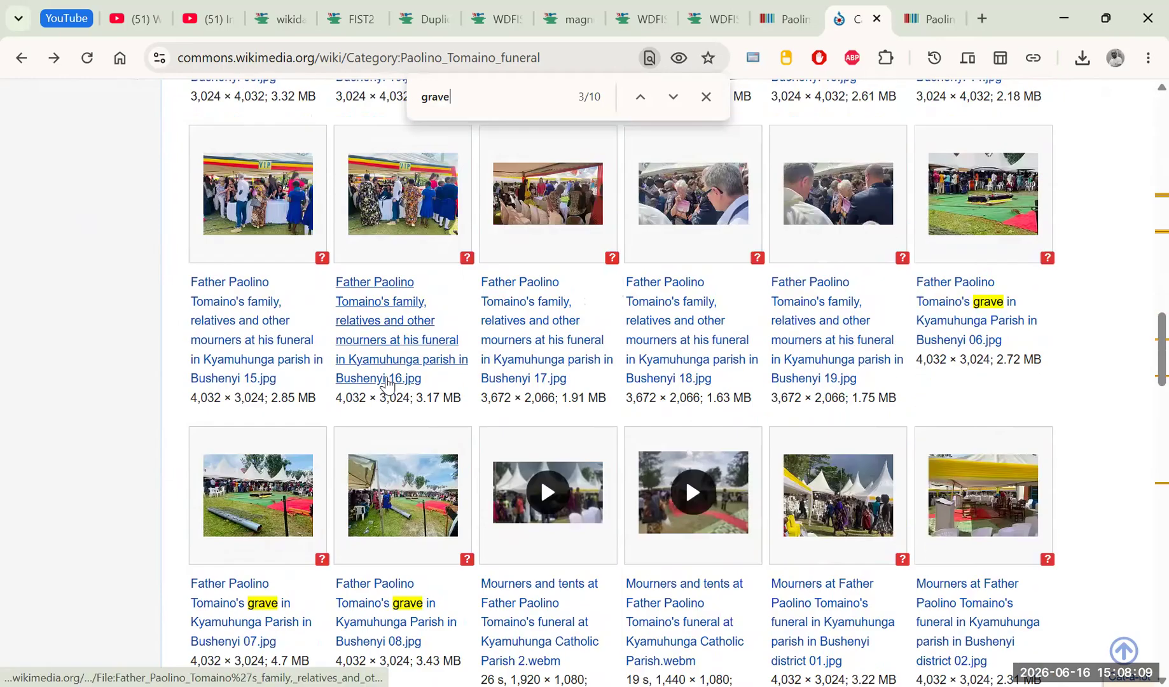
pyautogui.scroll(2, 387, 384)
pyautogui.scroll(-5, 387, 384)
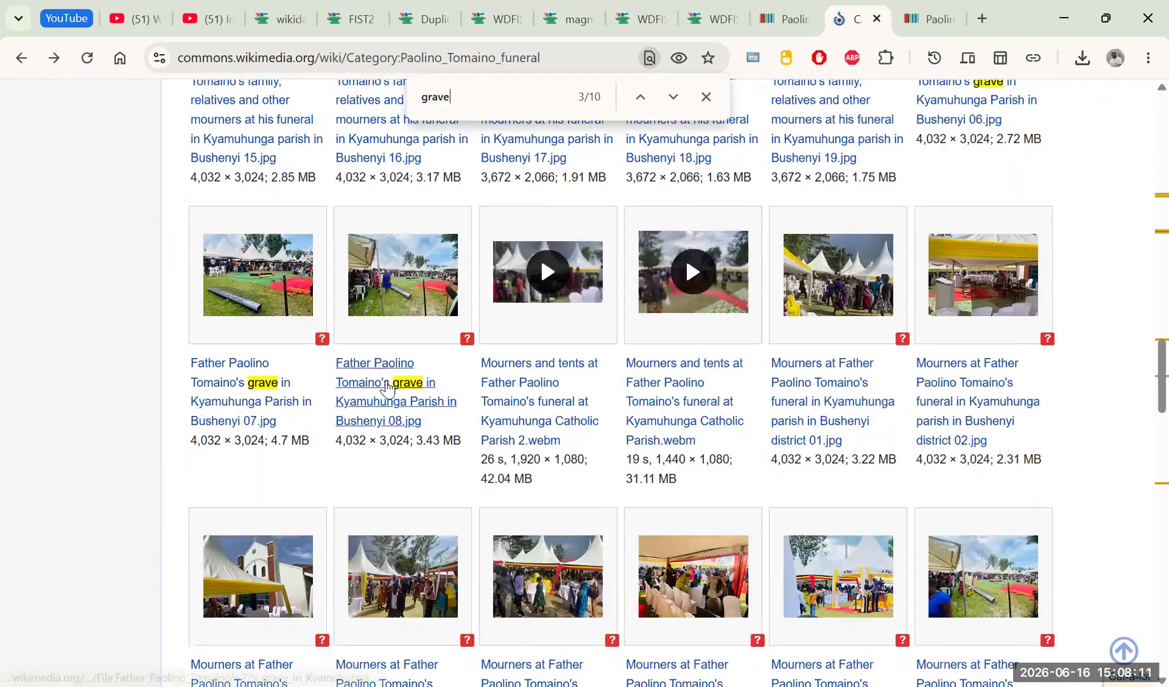
pyautogui.scroll(-3, 389, 382)
pyautogui.scroll(-6, 392, 399)
pyautogui.scroll(20, 404, 392)
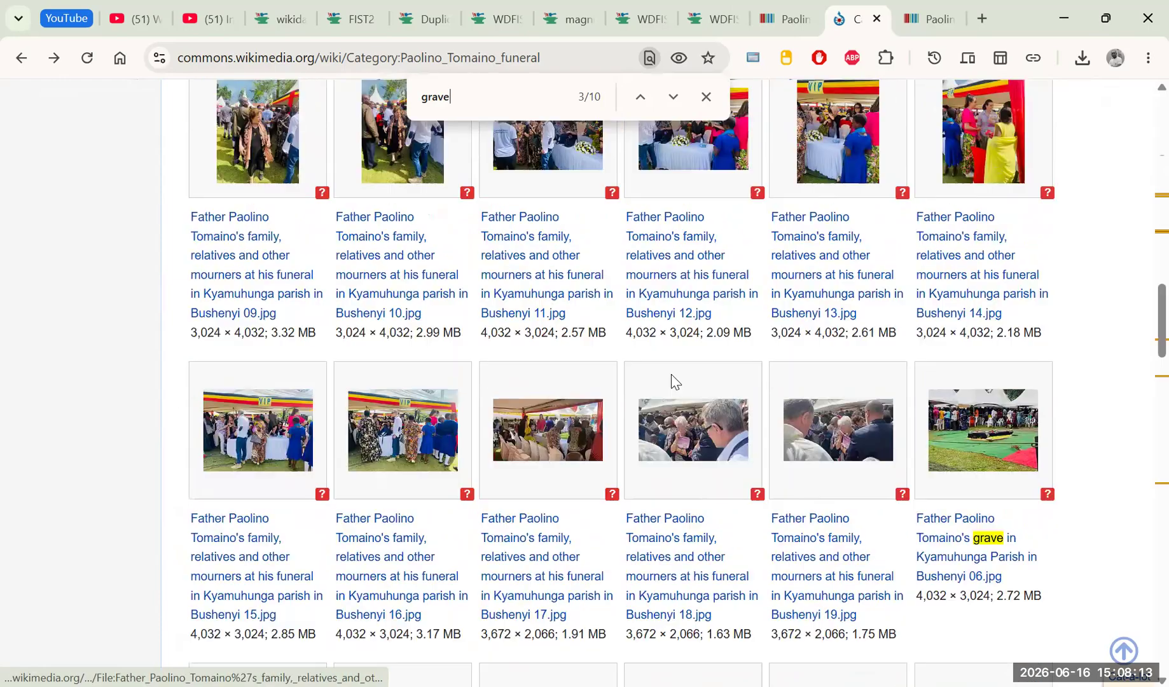
pyautogui.scroll(3, 746, 378)
pyautogui.scroll(-5, 827, 375)
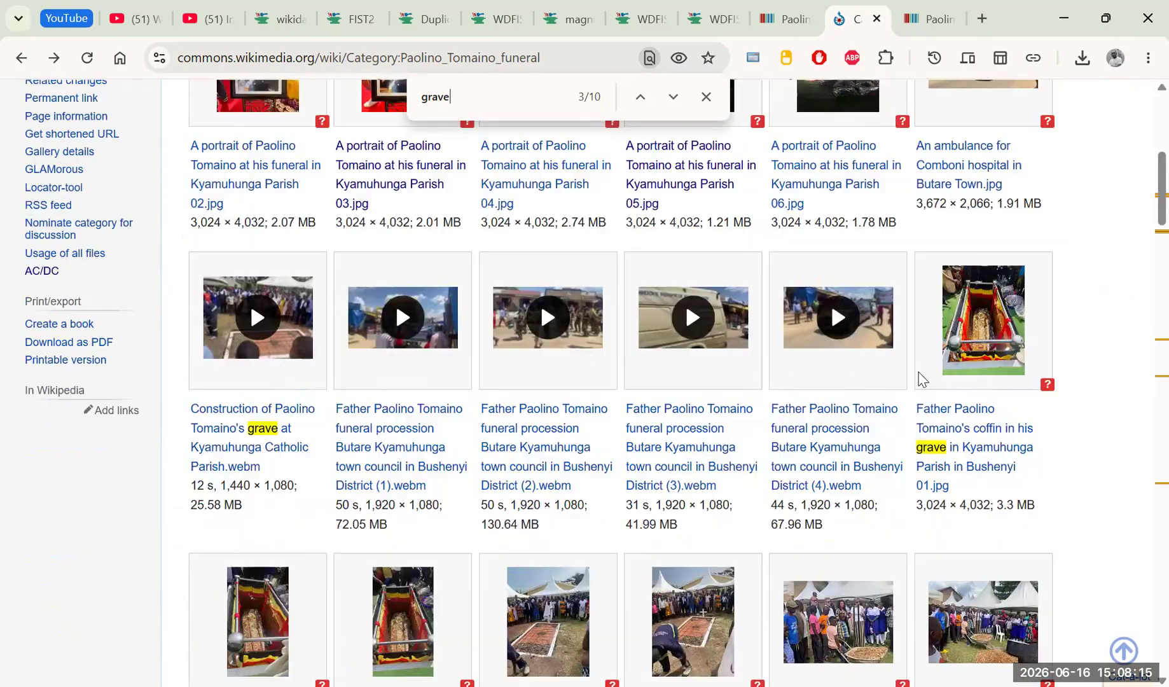
# Copy the file name of the coffin-in-grave image 01 and switch to the already open Wikidata item Q128596535.
pyautogui.moveTo(962, 493); pyautogui.dragTo(918, 405)
pyautogui.hotkey('ctrl', 'c')
pyautogui.click(786, 19)
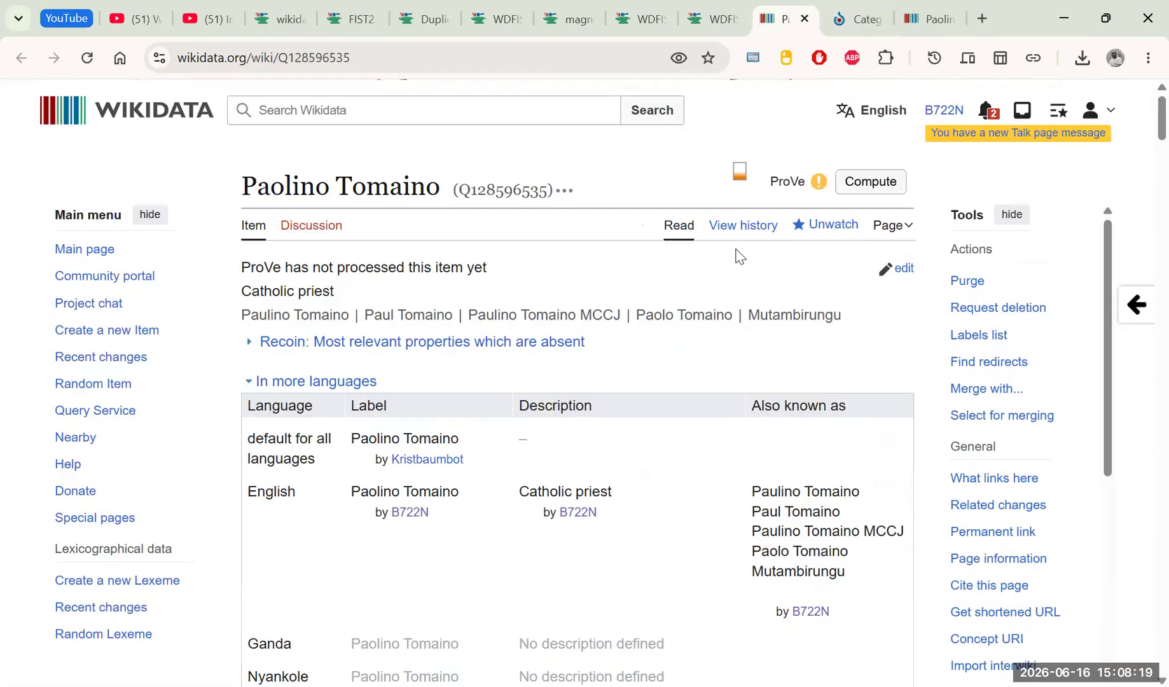
# Reload Wikidata item Q128596535 and examine its statements, including the published image.
pyautogui.scroll(-10, 642, 366)
pyautogui.scroll(-20, 655, 365)
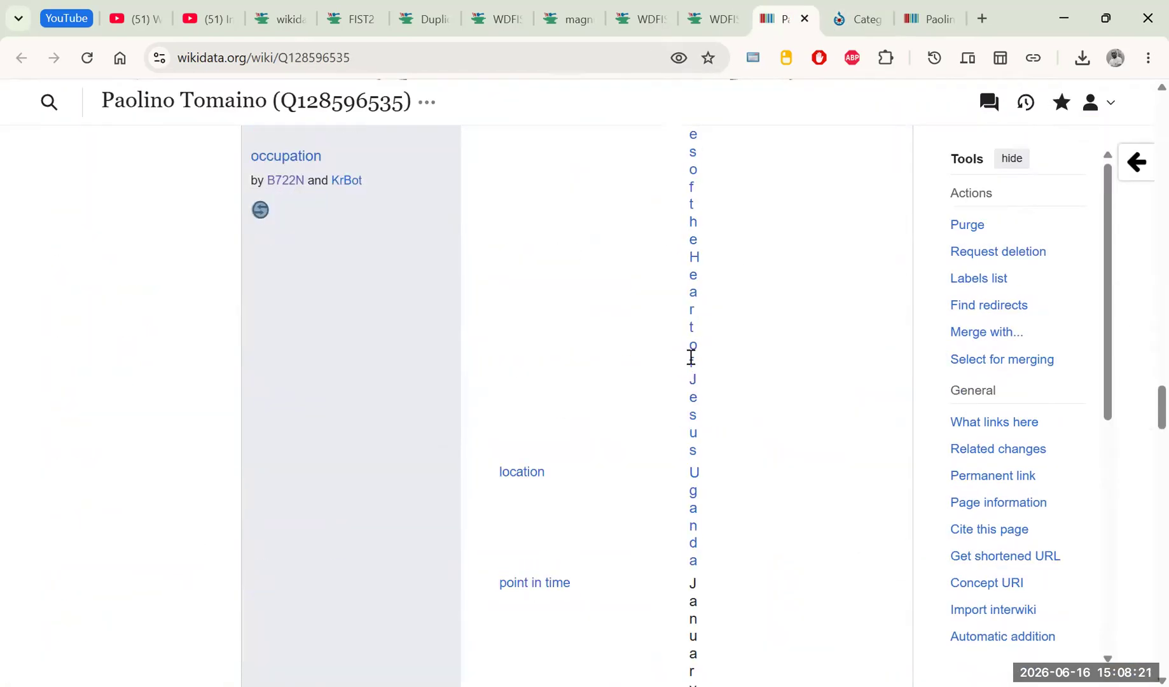
pyautogui.scroll(10, 786, 378)
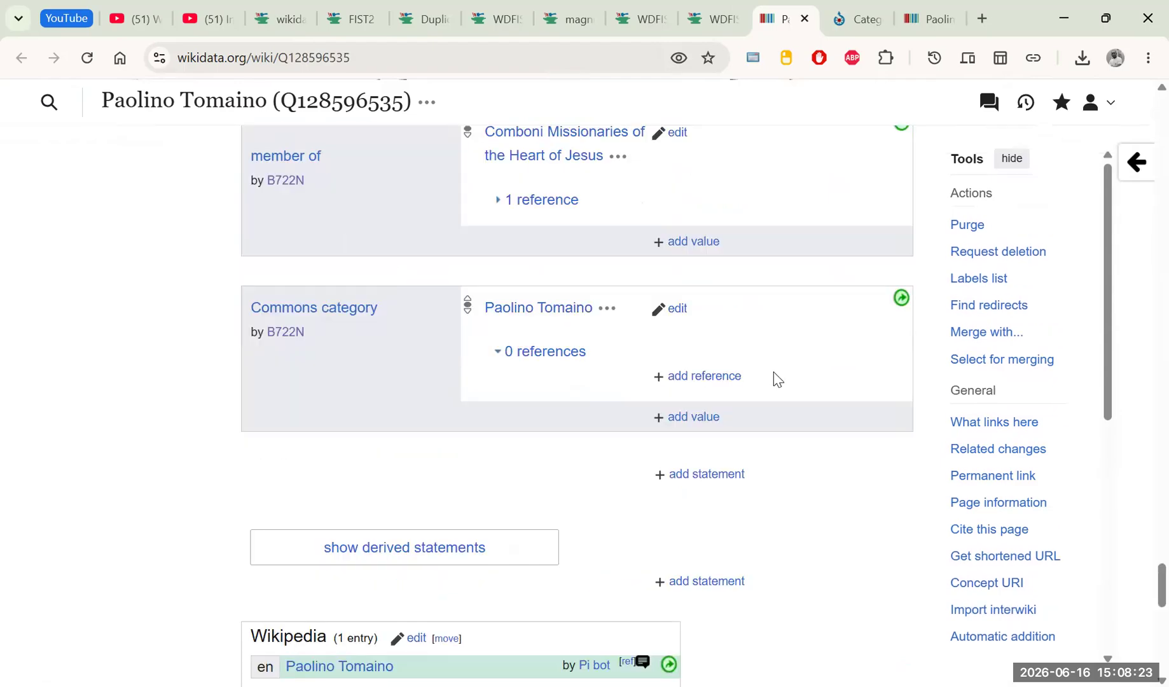
pyautogui.click(86, 62)
pyautogui.scroll(-20, 573, 293)
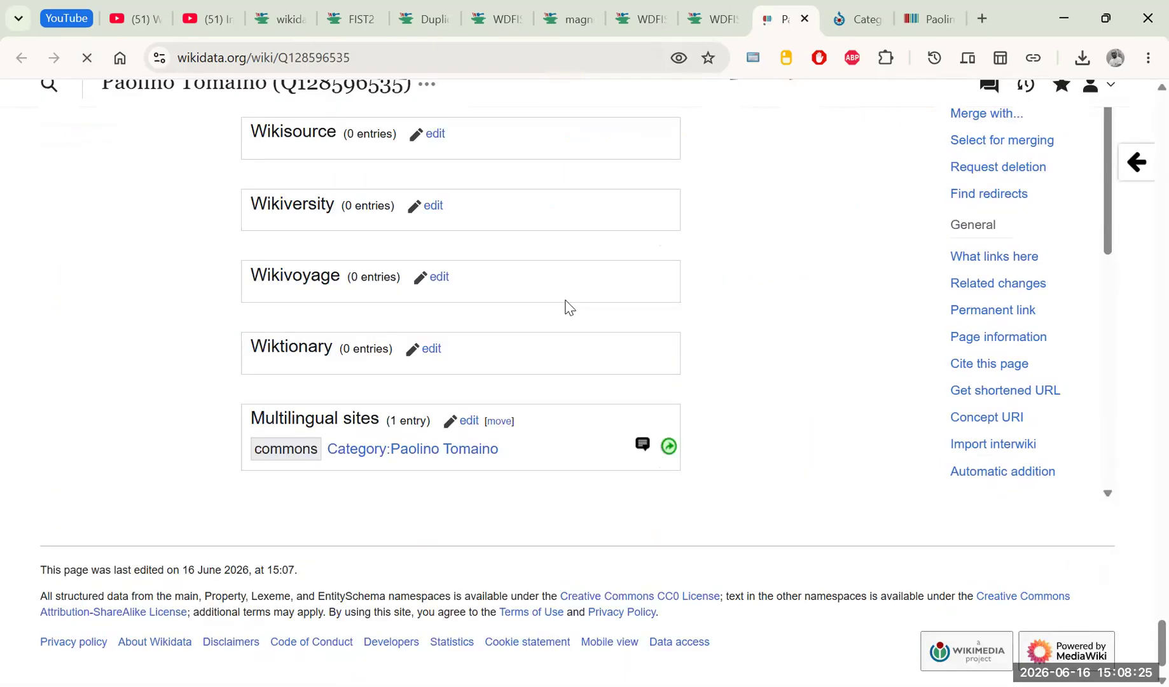
pyautogui.scroll(20, 569, 308)
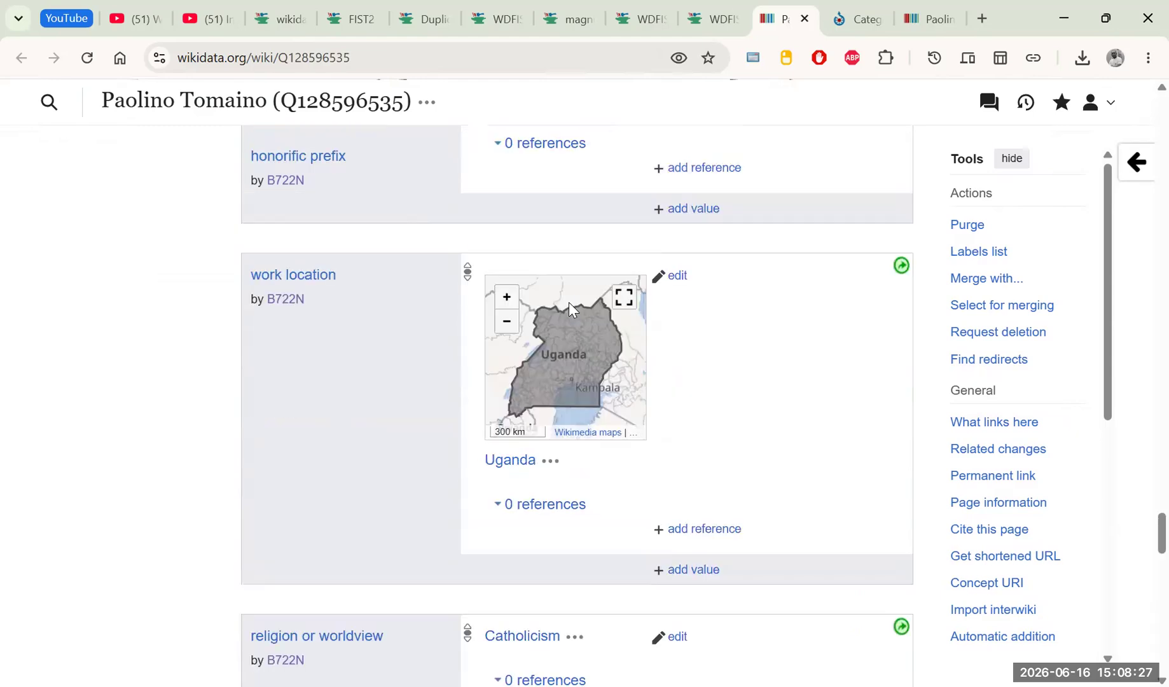
pyautogui.scroll(20, 570, 309)
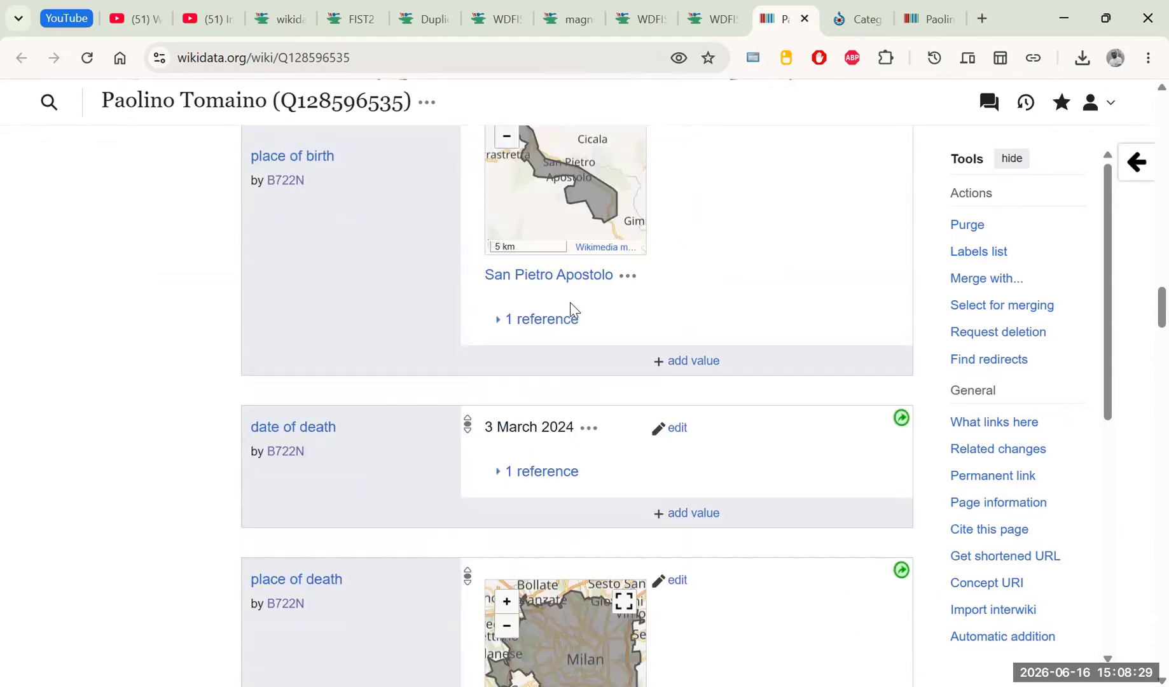
pyautogui.scroll(10, 571, 309)
pyautogui.scroll(-5, 637, 292)
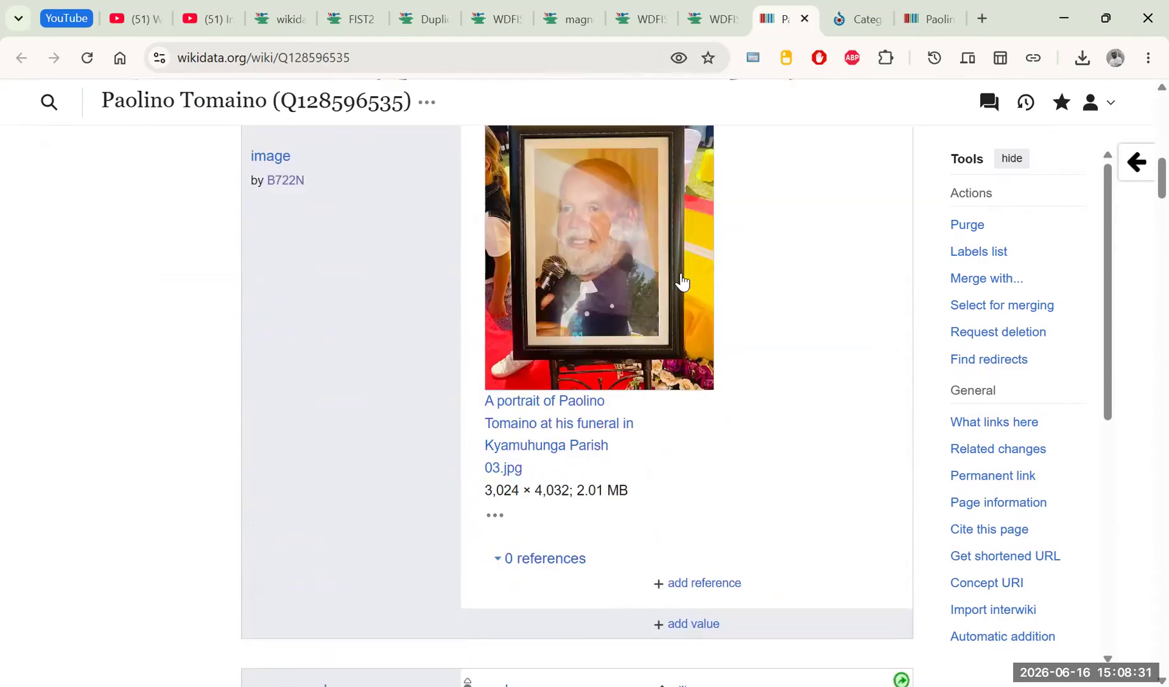
# Add an image of grave statement to Q128596535 with the copied file name of the coffin-in-grave image 01 and publish it.
pyautogui.scroll(-8, 738, 310)
pyautogui.moveTo(1143, 242); pyautogui.dragTo(1144, 580)
pyautogui.scroll(-5, 598, 426)
pyautogui.click(679, 296)
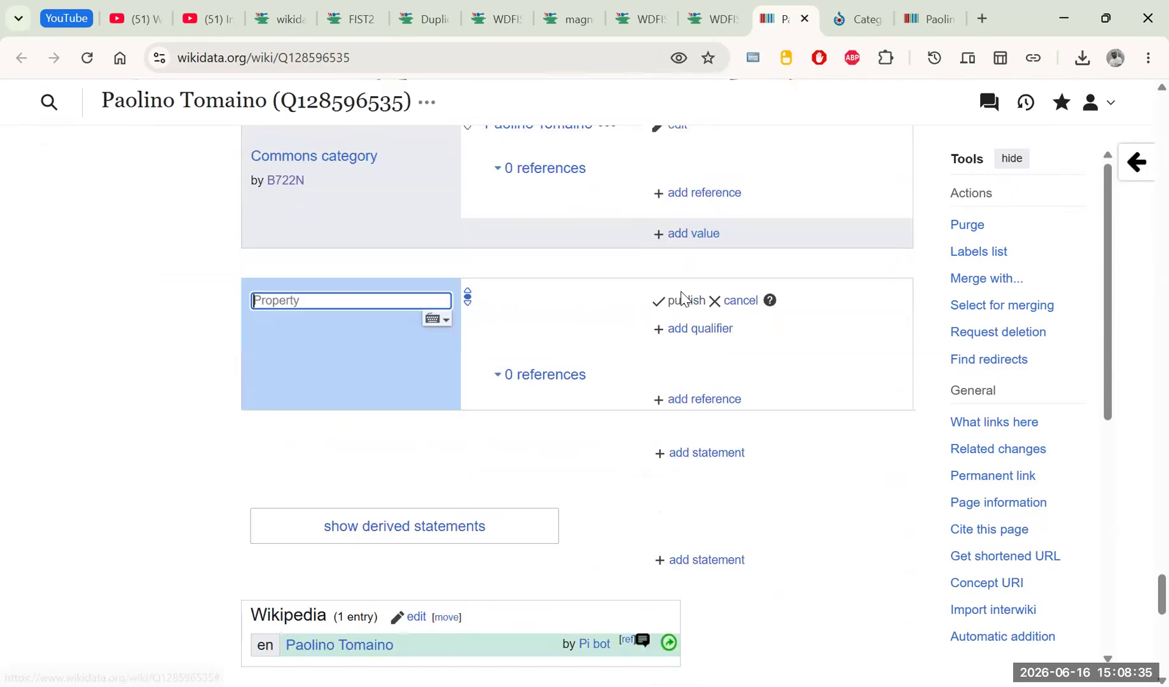
pyautogui.write('image')
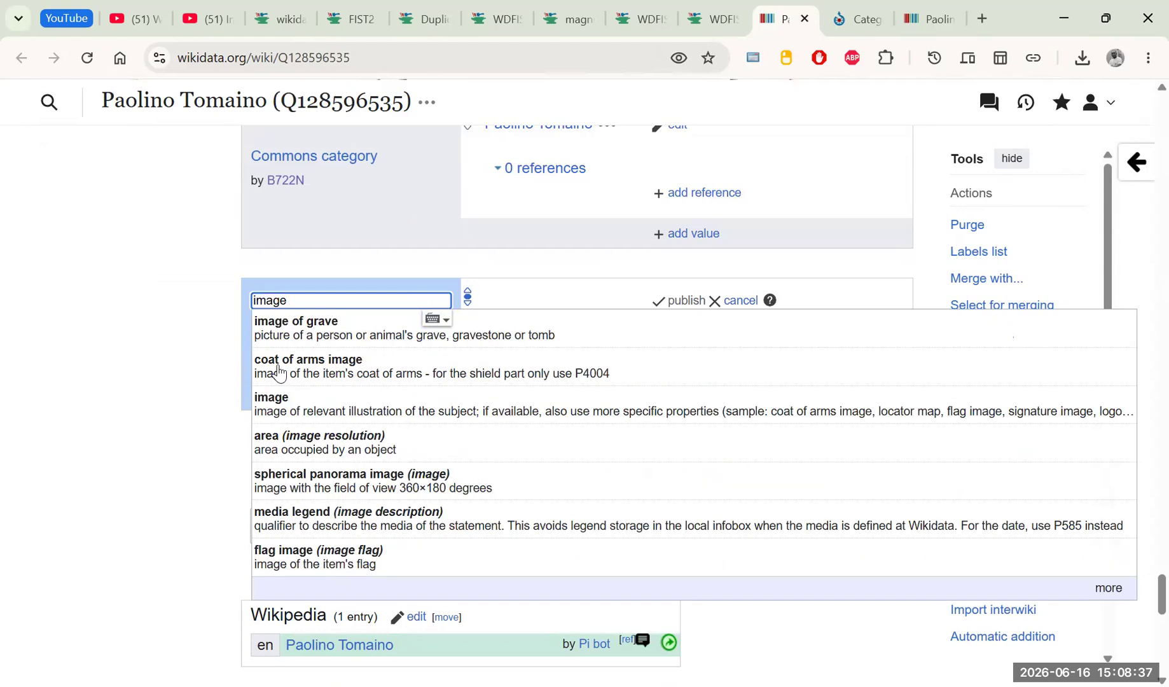
pyautogui.click(335, 334)
pyautogui.hotkey('ctrl', 'v')
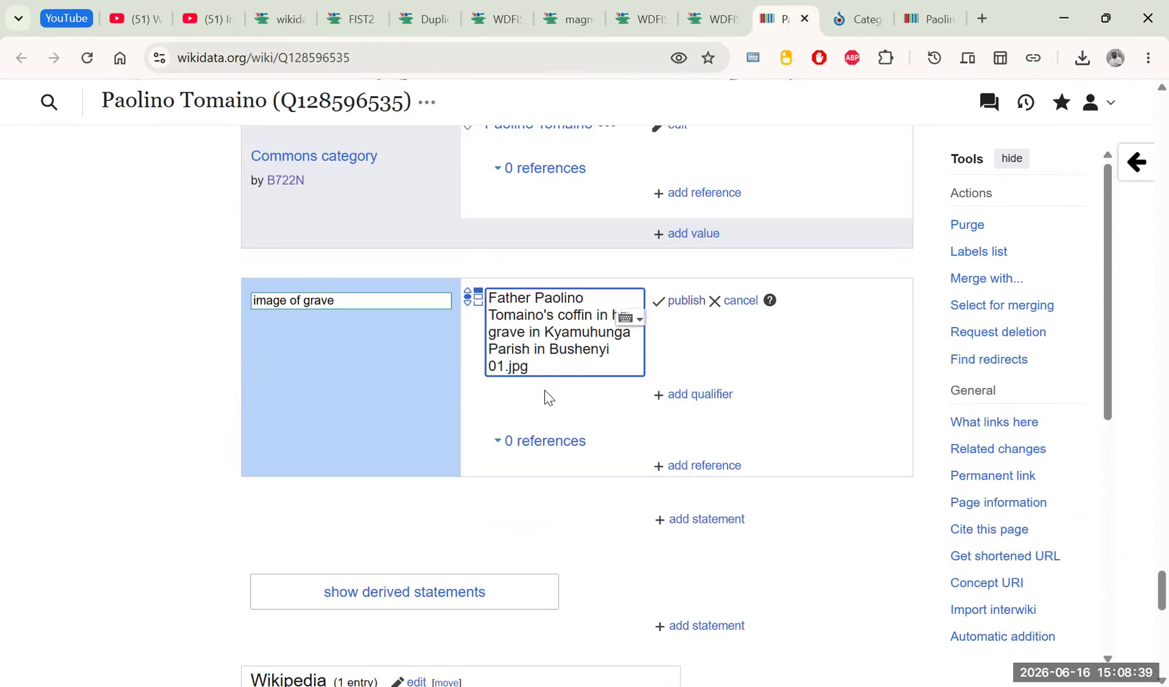
pyautogui.click(618, 400)
pyautogui.click(677, 303)
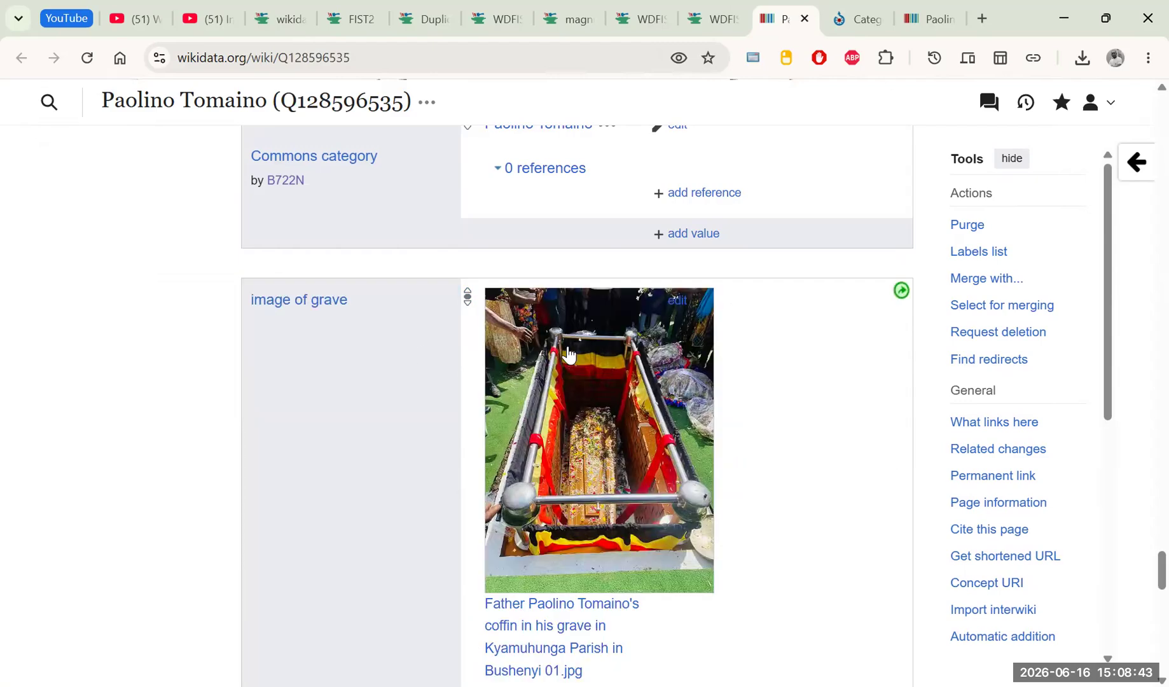
# Close the item tab and add the suggested footballer photo to Q128800588 in the WDFIST results.
pyautogui.scroll(8, 375, 381)
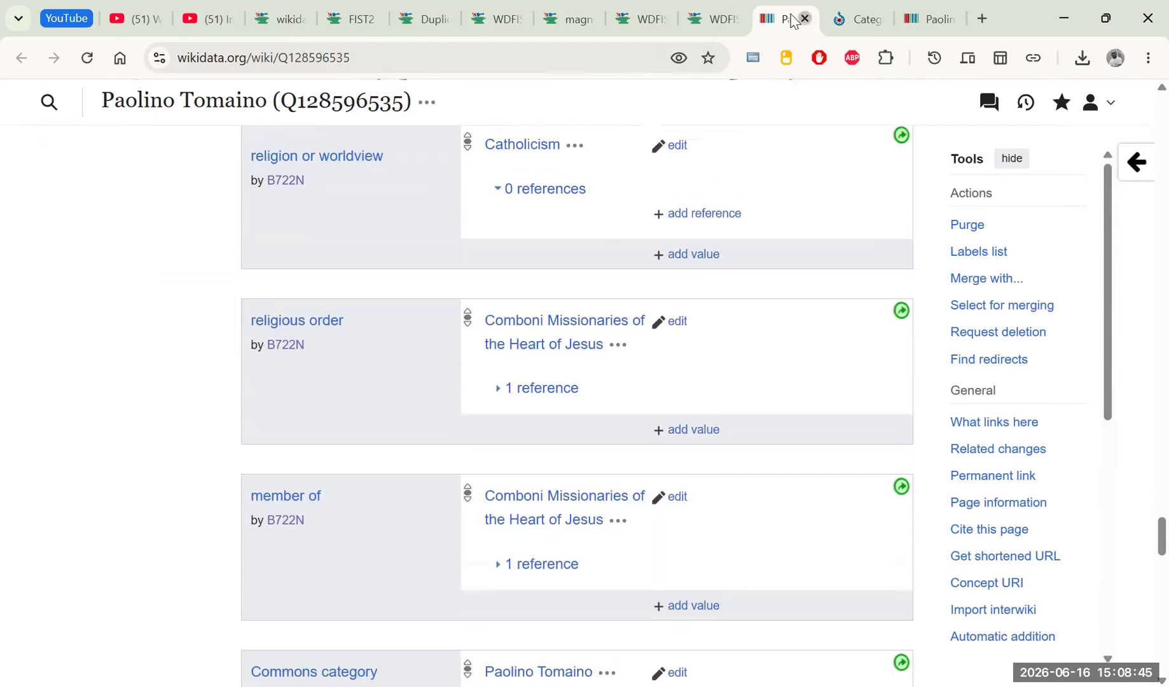
pyautogui.click(805, 19)
pyautogui.scroll(-8, 530, 324)
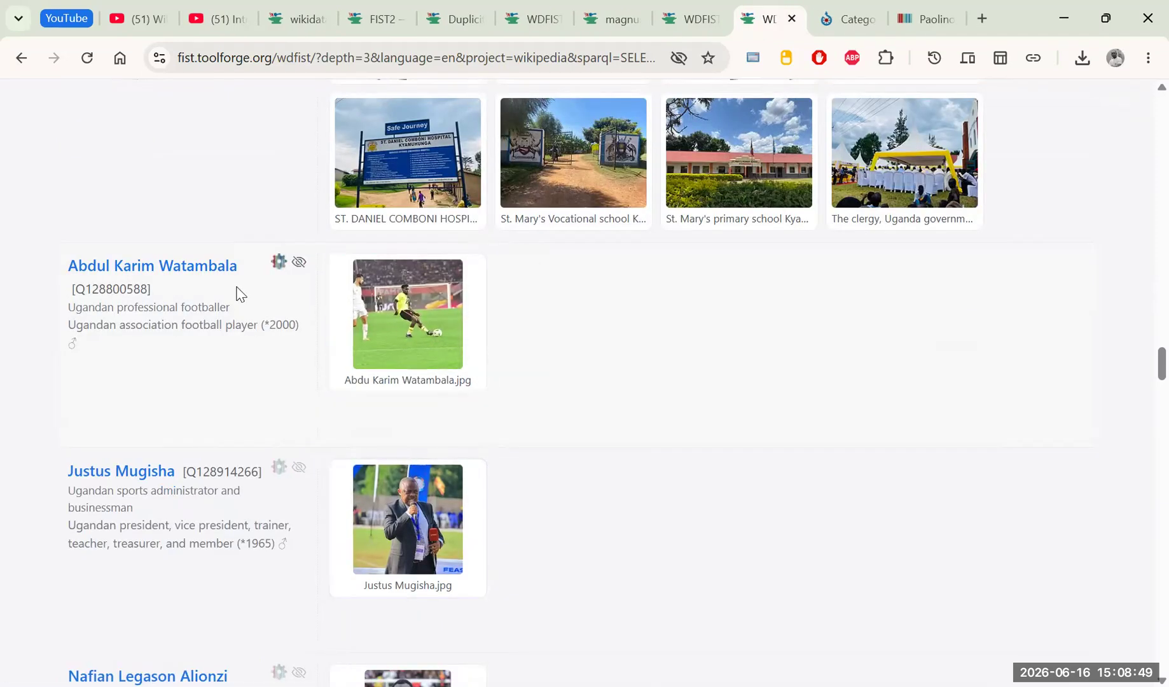
pyautogui.click(494, 321)
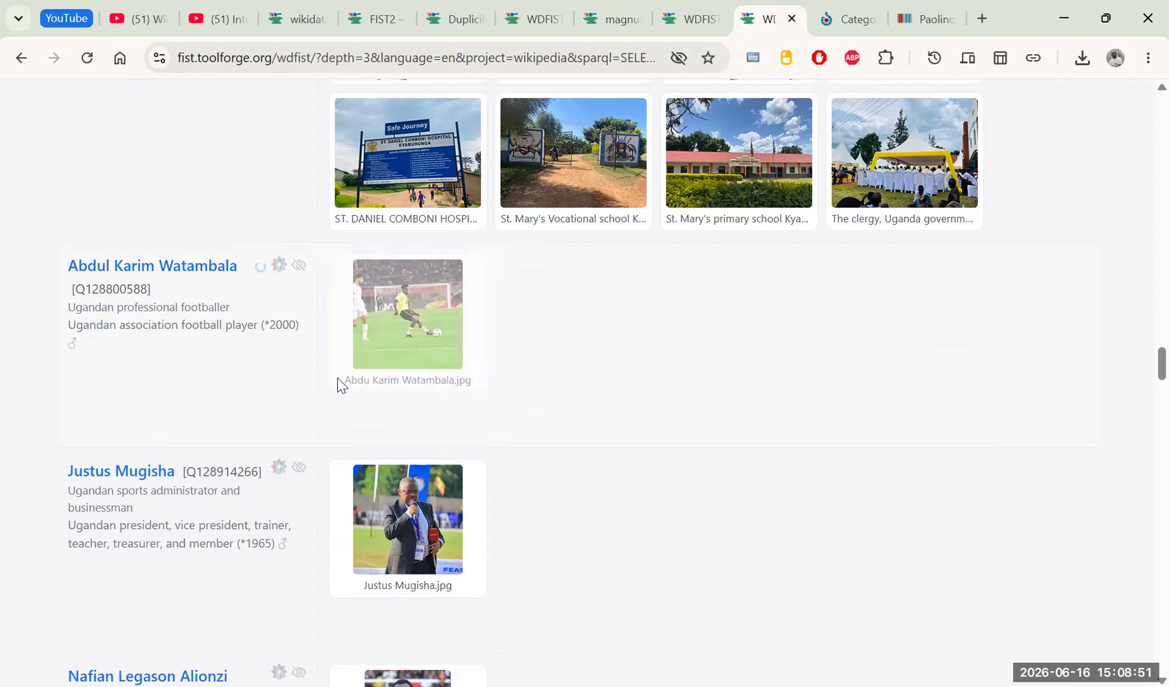
# Compare the short SPARQL query for humans with Ugandan citizenship with the longer SELECT DISTINCT query in the other WDFIST tab.
pyautogui.scroll(15, 356, 356)
pyautogui.click(527, 19)
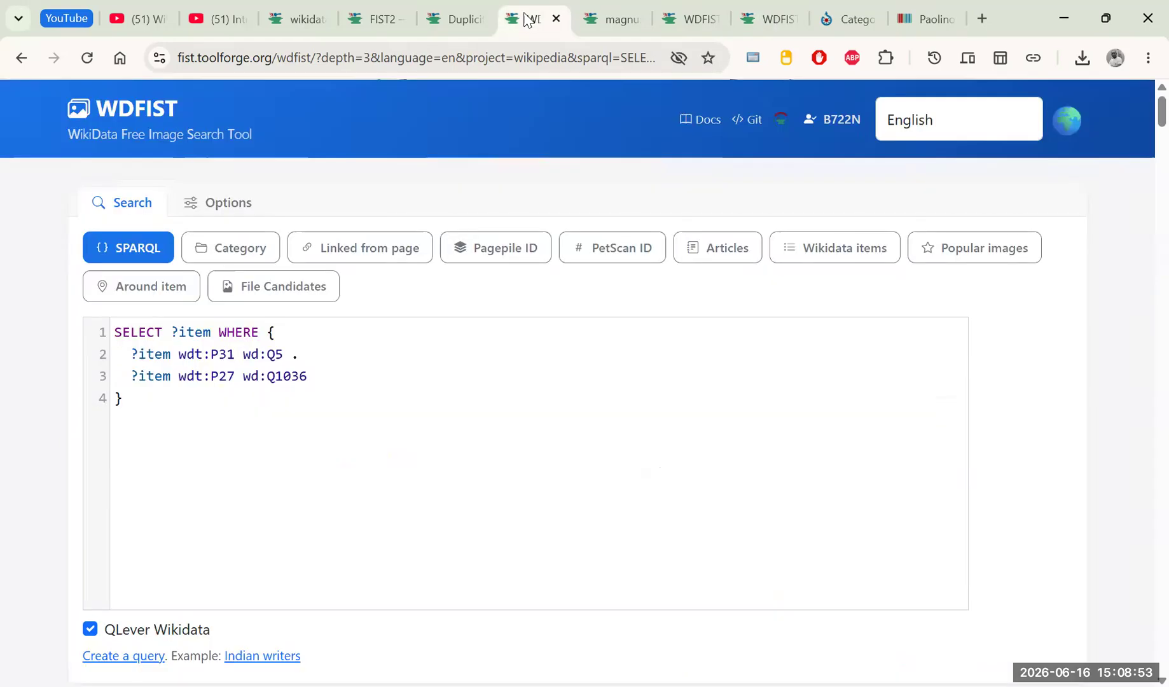
pyautogui.scroll(-15, 366, 318)
pyautogui.scroll(15, 351, 324)
pyautogui.moveTo(211, 401); pyautogui.dragTo(101, 329)
pyautogui.click(239, 375)
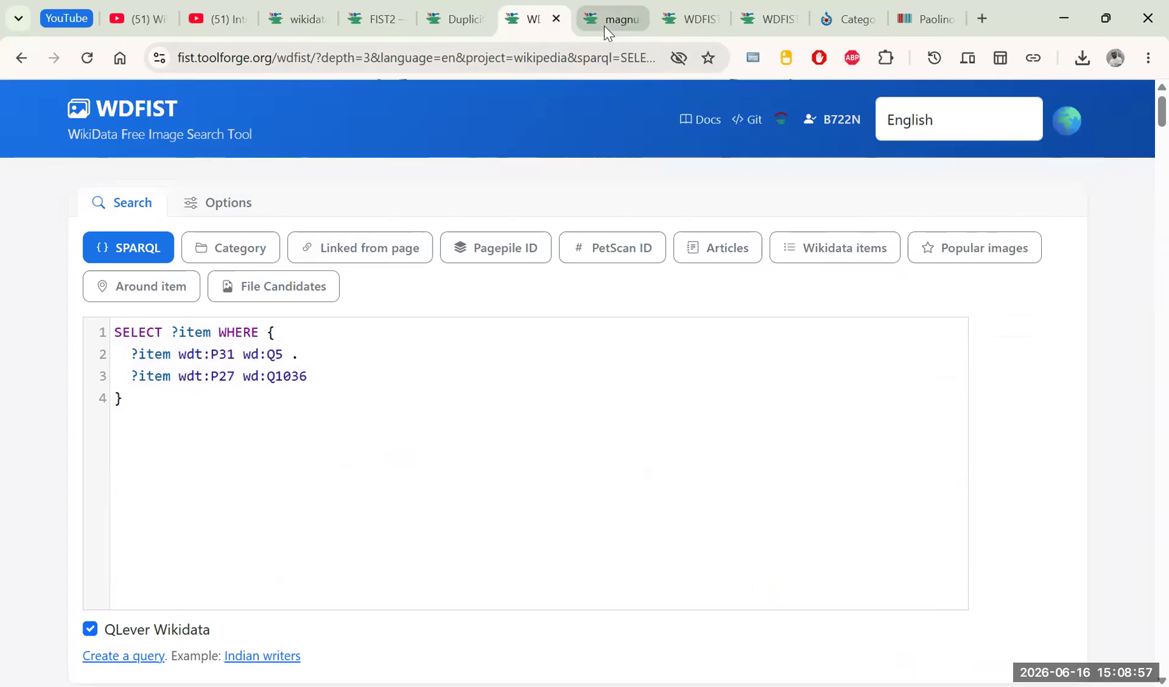
pyautogui.click(674, 14)
pyautogui.moveTo(432, 346); pyautogui.dragTo(124, 232)
pyautogui.click(152, 256)
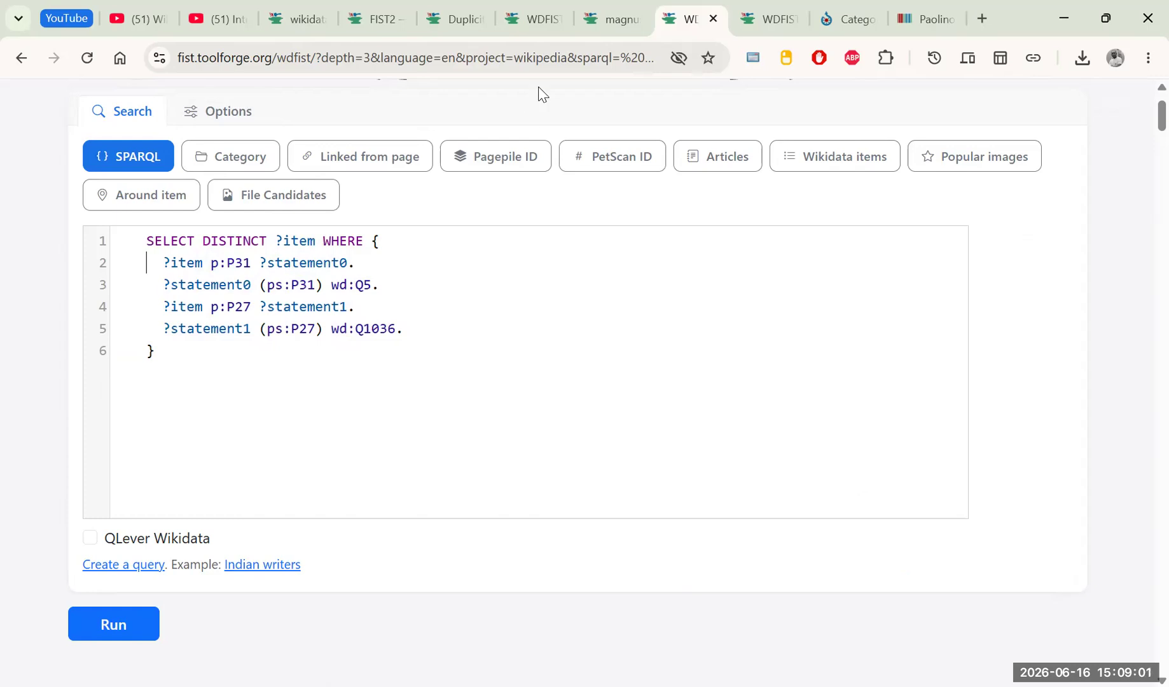
# Go back to the short SPARQL query and examine its P31 and P27 conditions.
pyautogui.click(526, 21)
pyautogui.click(179, 329)
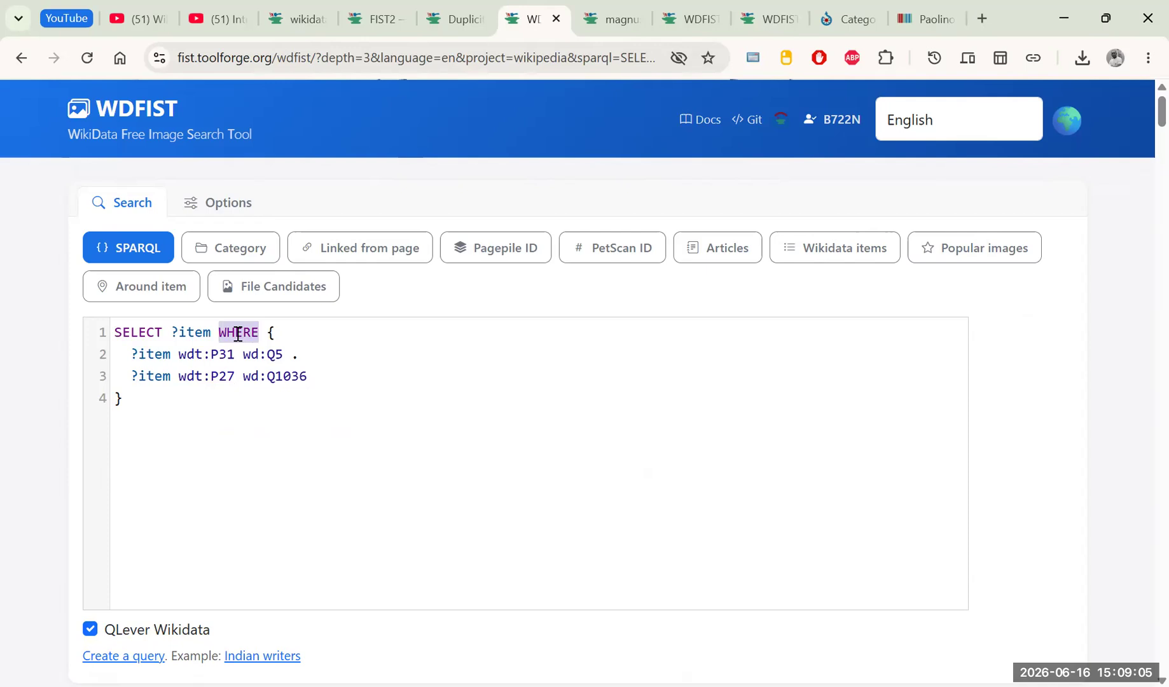
pyautogui.click(153, 354)
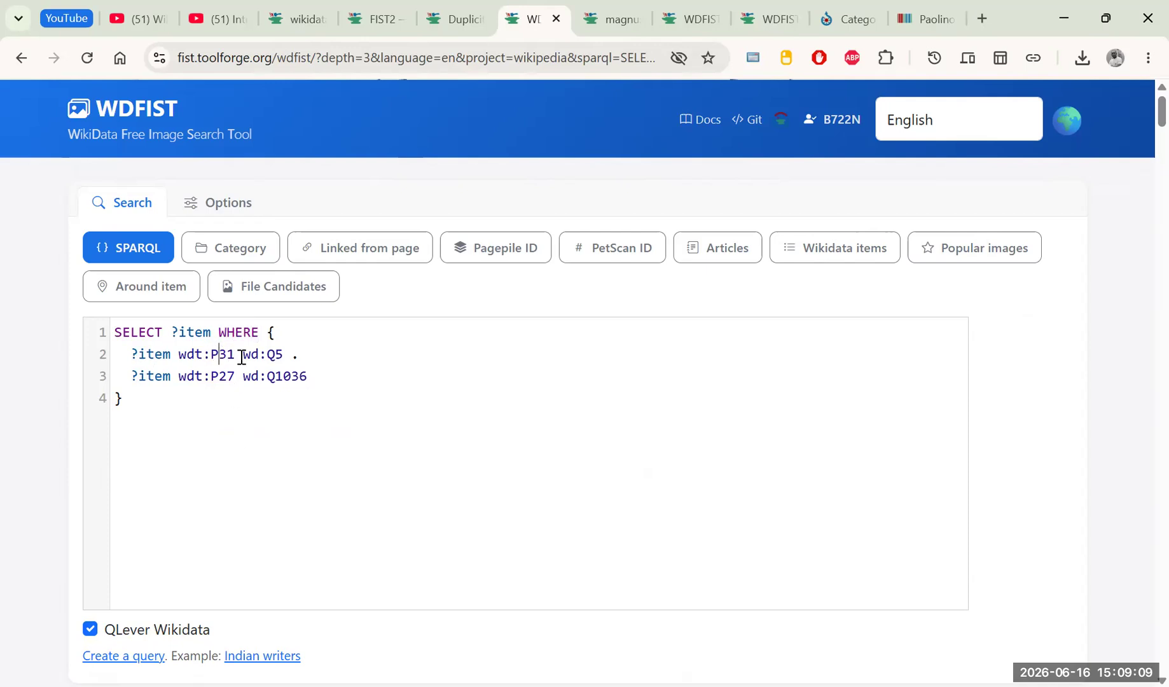
pyautogui.write('.')
pyautogui.click(164, 380)
pyautogui.scroll(-10, 13, 420)
pyautogui.scroll(10, 512, 421)
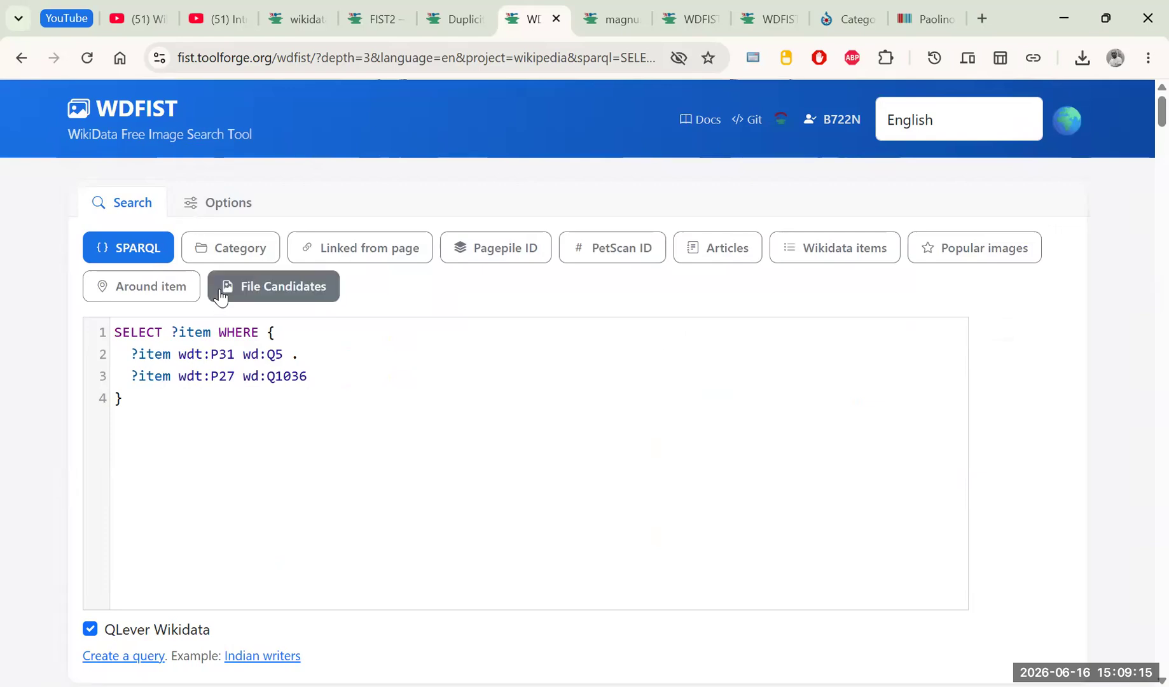
# Enable Search Commons as an additional source in the WDFIST options and rerun the query.
pyautogui.click(218, 202)
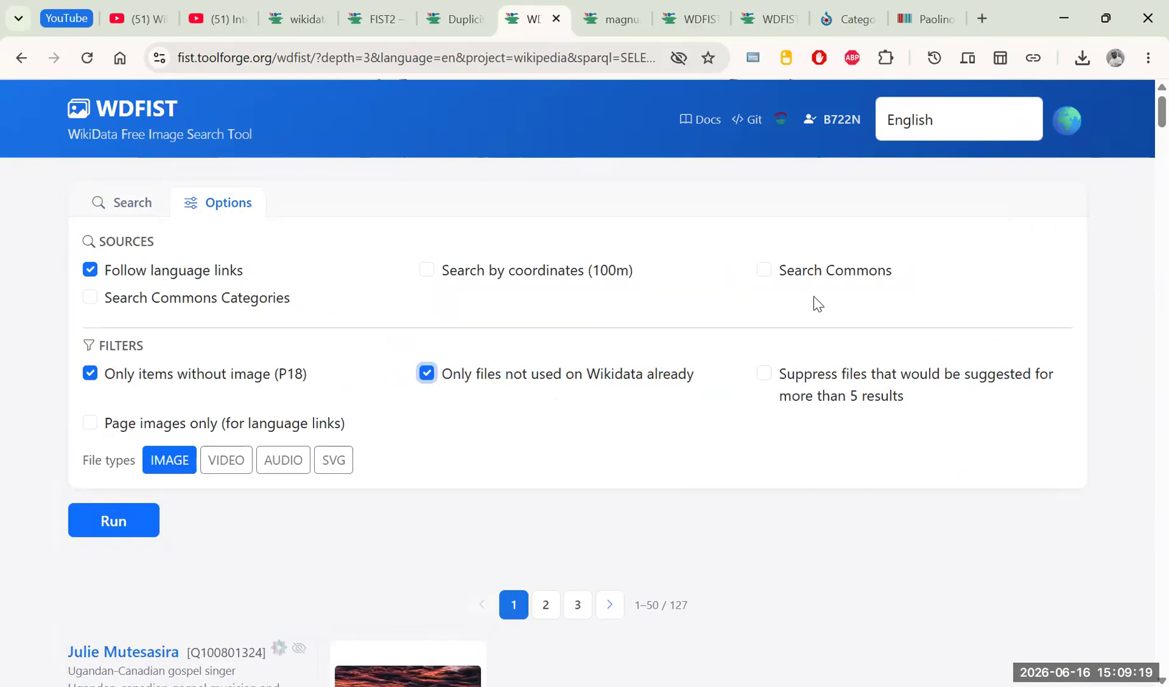
pyautogui.click(765, 271)
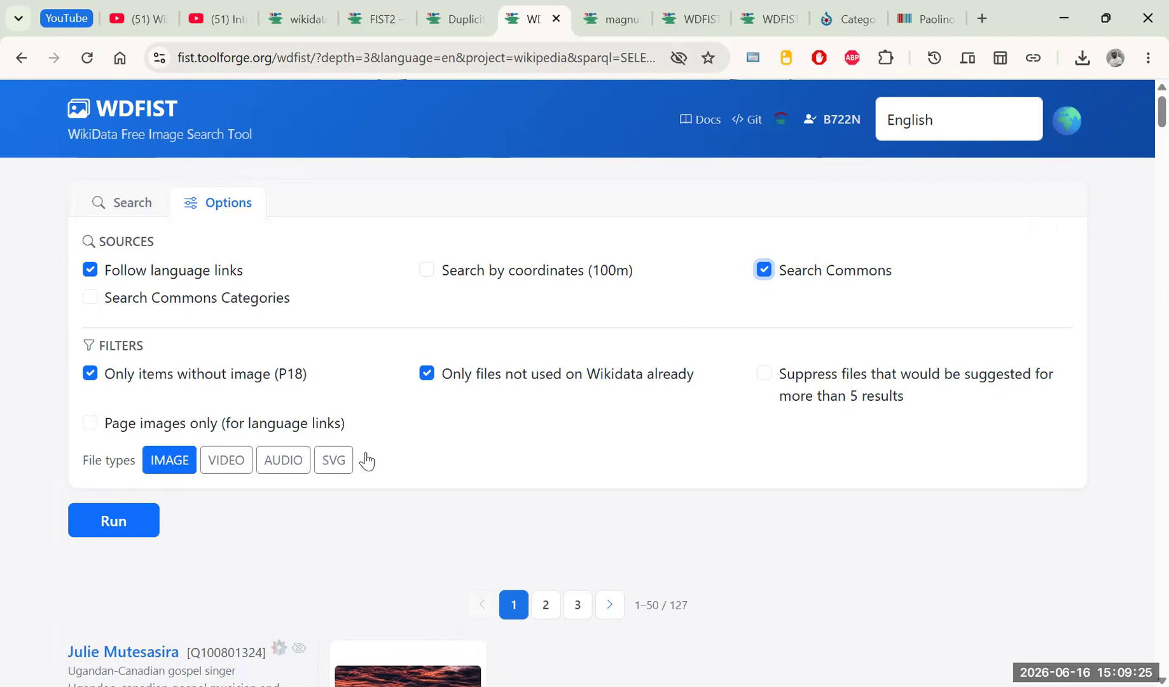
pyautogui.click(93, 520)
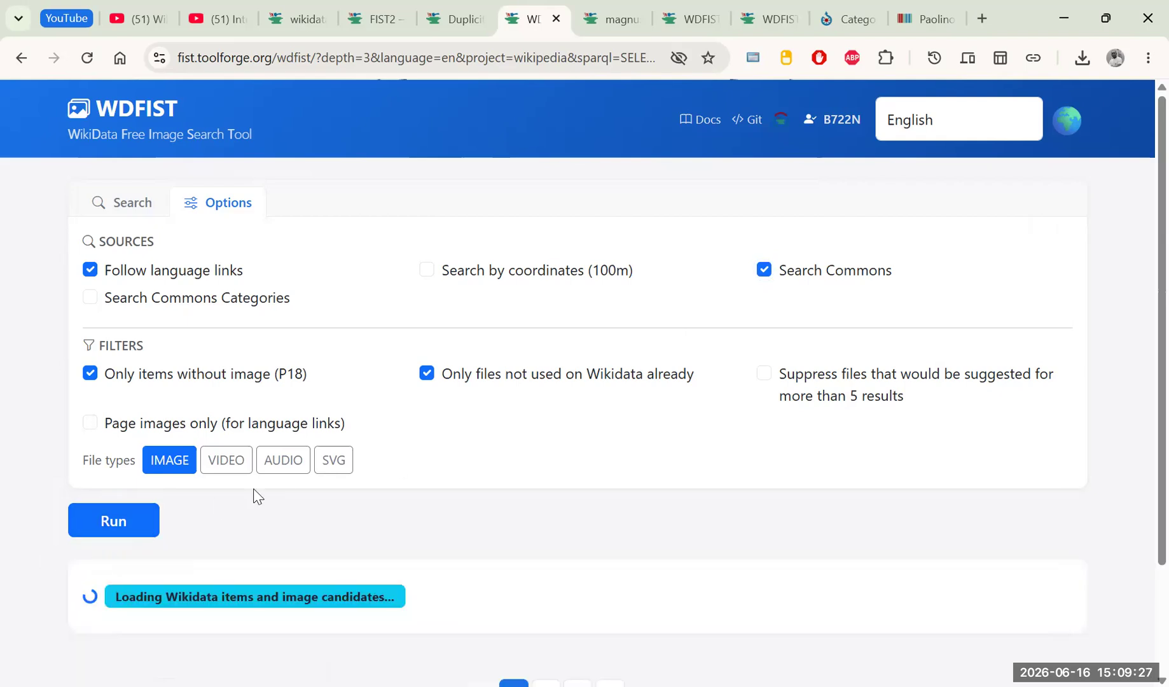
pyautogui.scroll(-2, 352, 463)
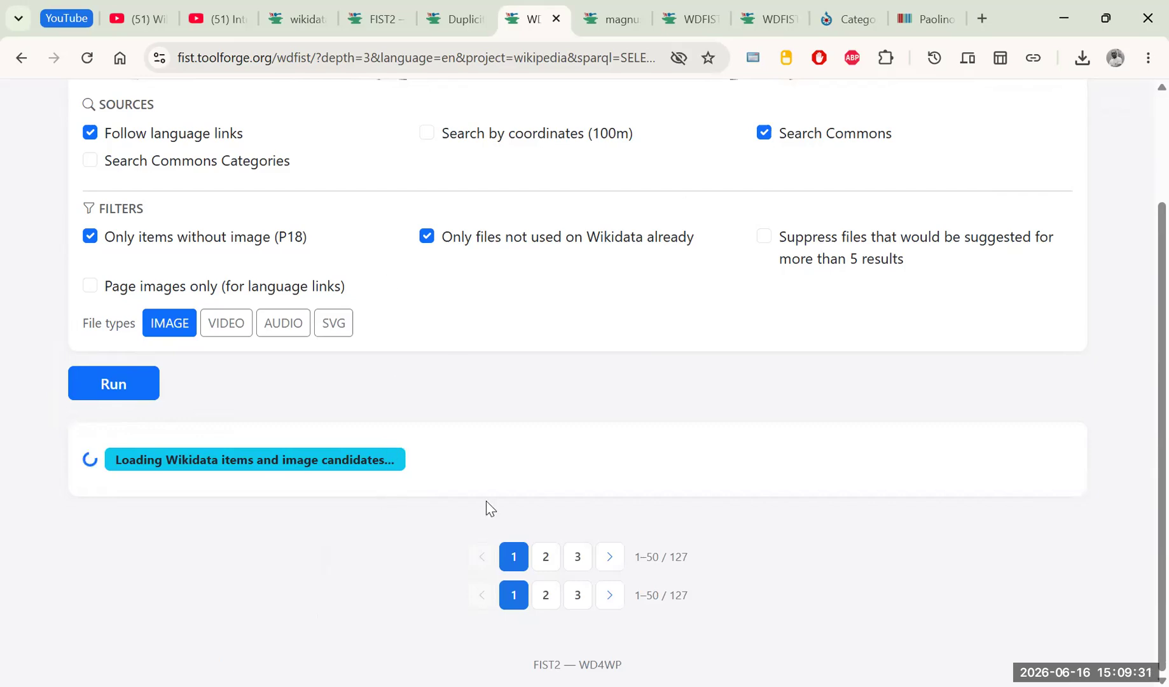
# Close the open Commons category page and the remaining Wikidata item Q128596535 page.
pyautogui.click(692, 19)
pyautogui.scroll(-8, 496, 321)
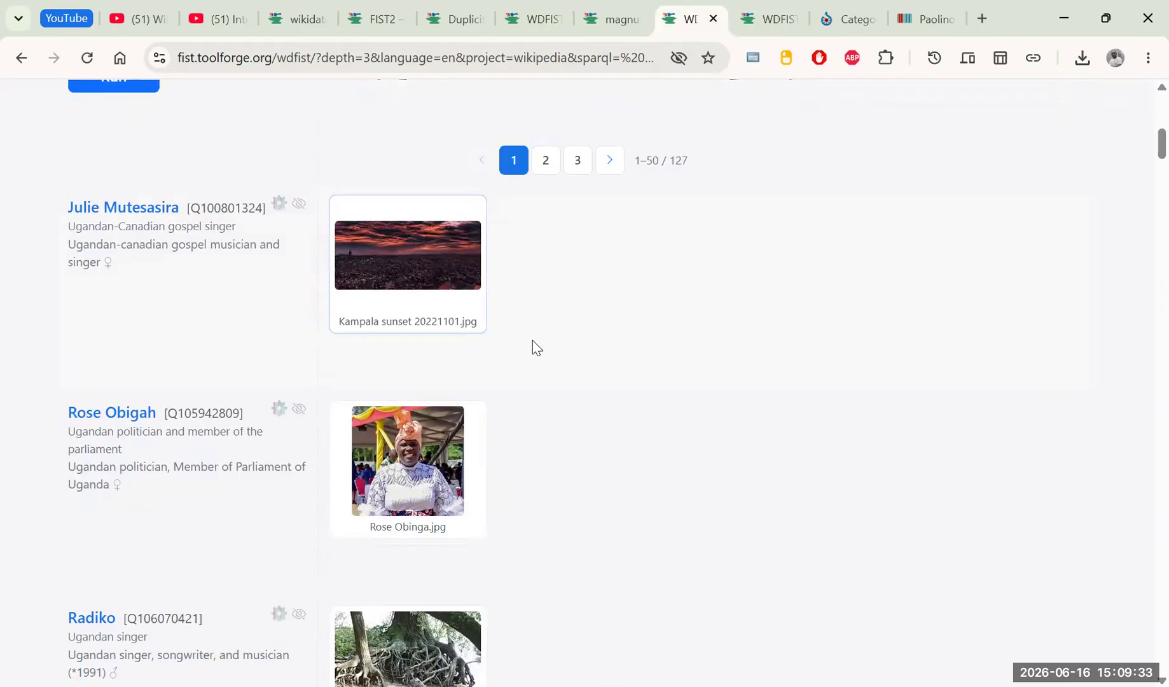
pyautogui.click(801, 3)
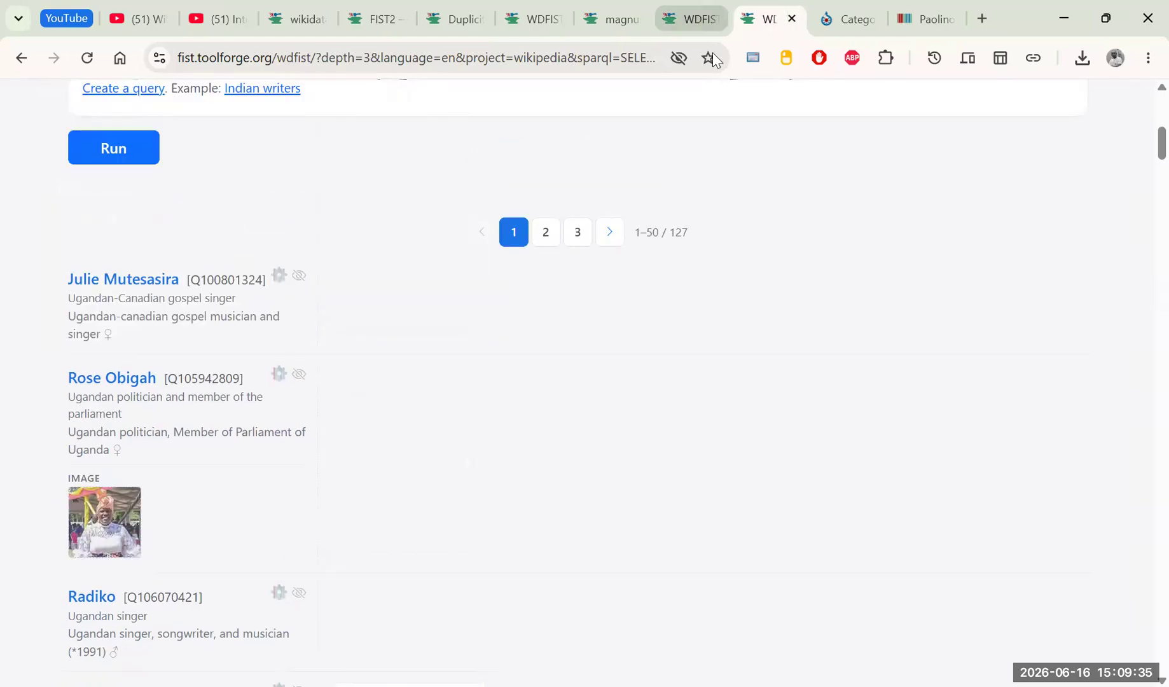
pyautogui.click(852, 5)
pyautogui.click(872, 19)
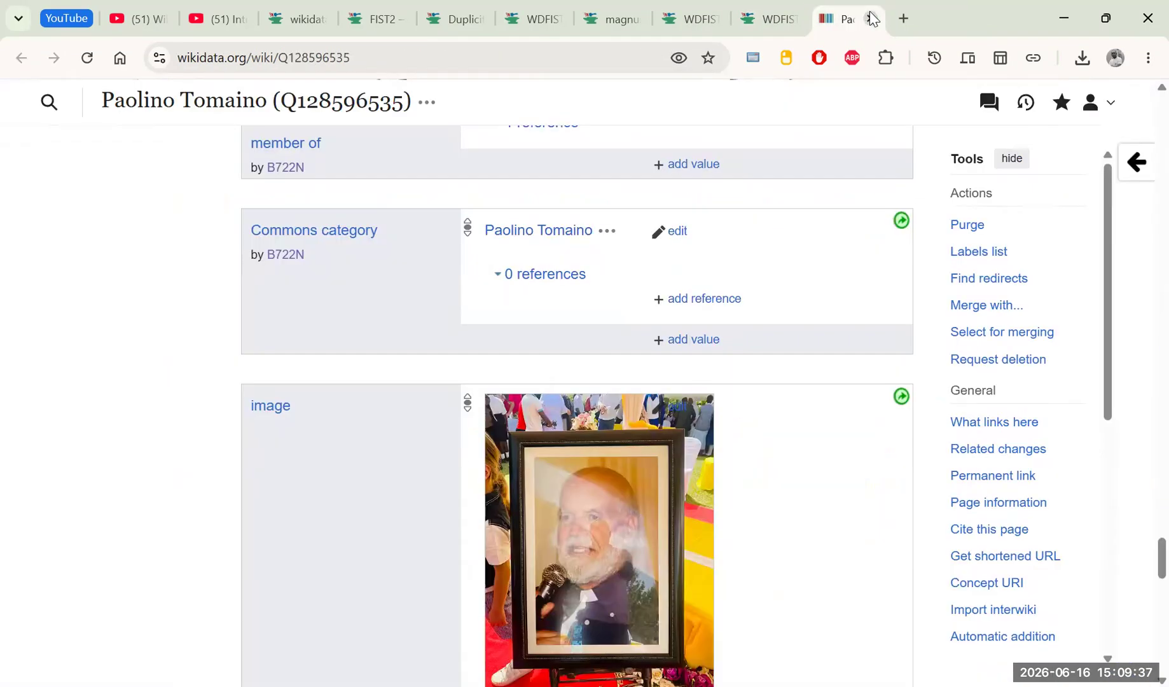
pyautogui.click(872, 19)
# Examine the image candidates listed for the SELECT DISTINCT query in the other WDFIST tab.
pyautogui.click(654, 25)
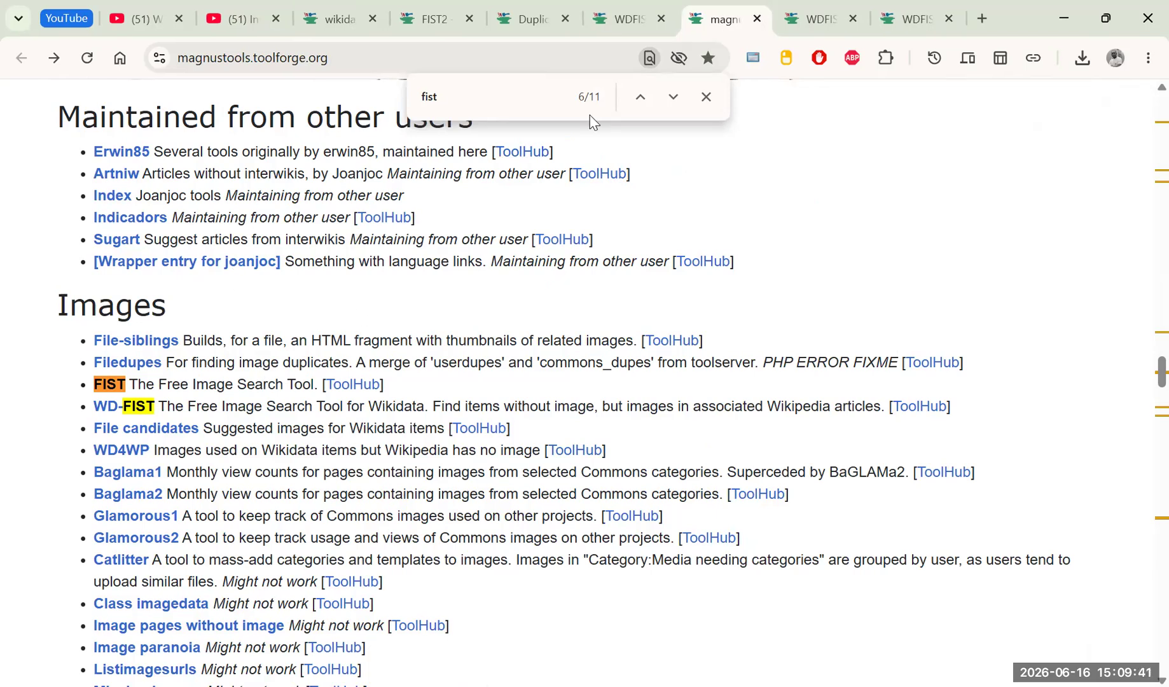
pyautogui.click(805, 12)
pyautogui.moveTo(449, 248)
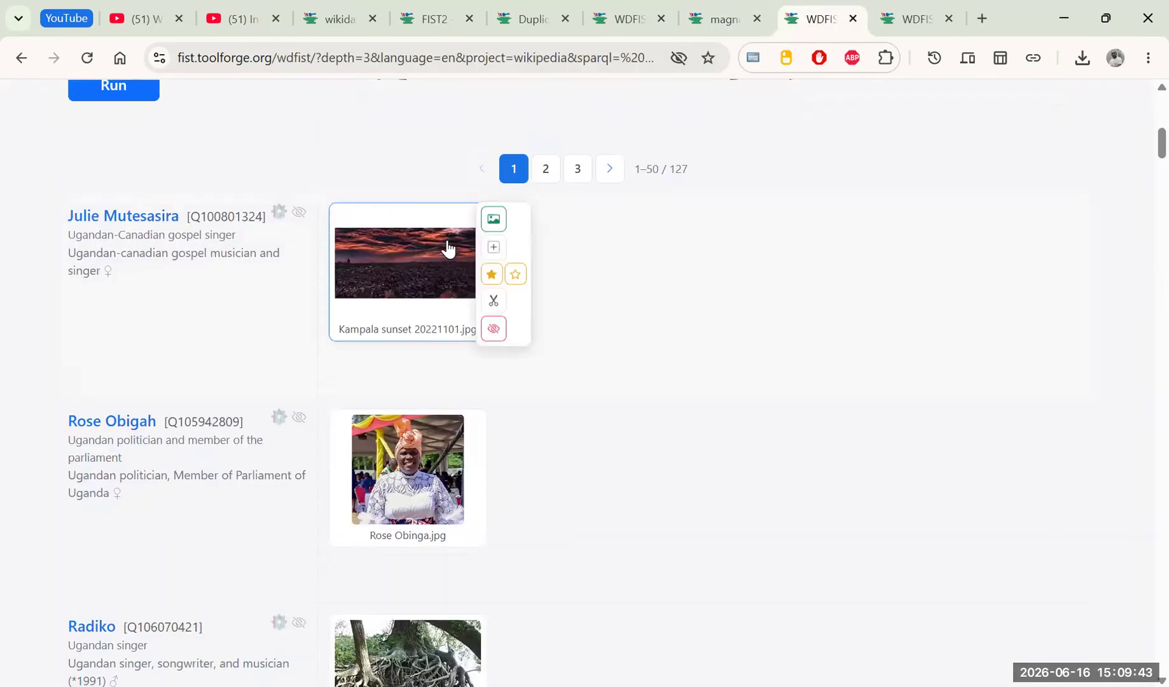
pyautogui.scroll(6, 449, 248)
pyautogui.scroll(-18, 386, 288)
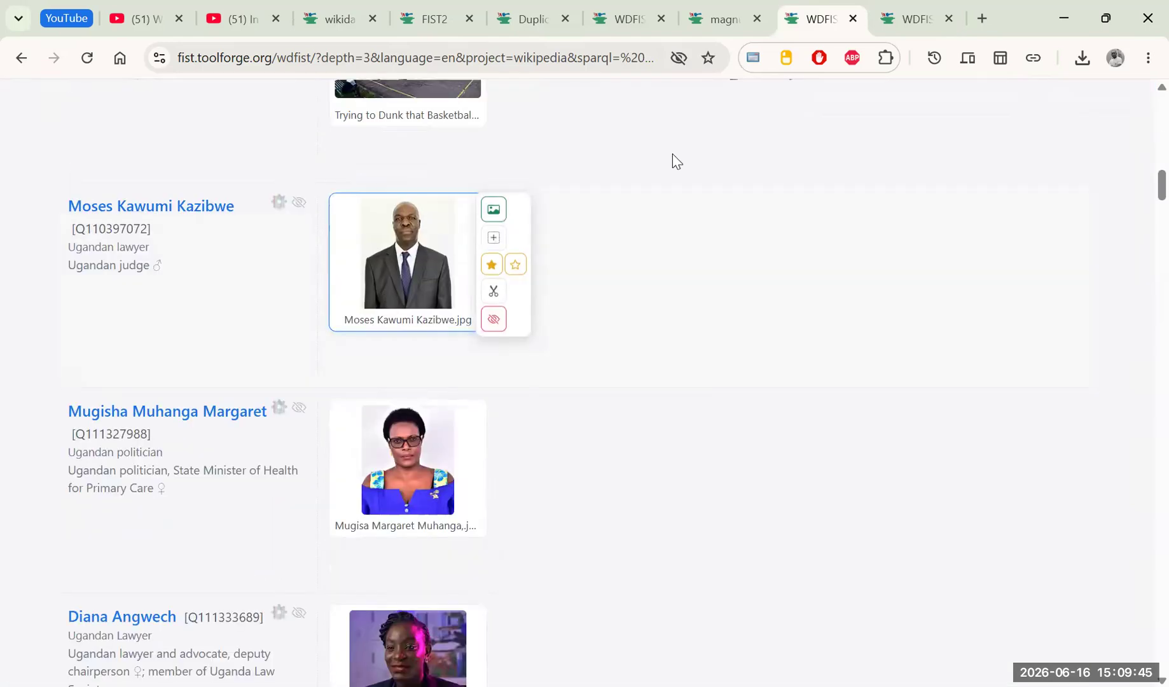
pyautogui.scroll(-10, 576, 298)
pyautogui.scroll(-20, 577, 298)
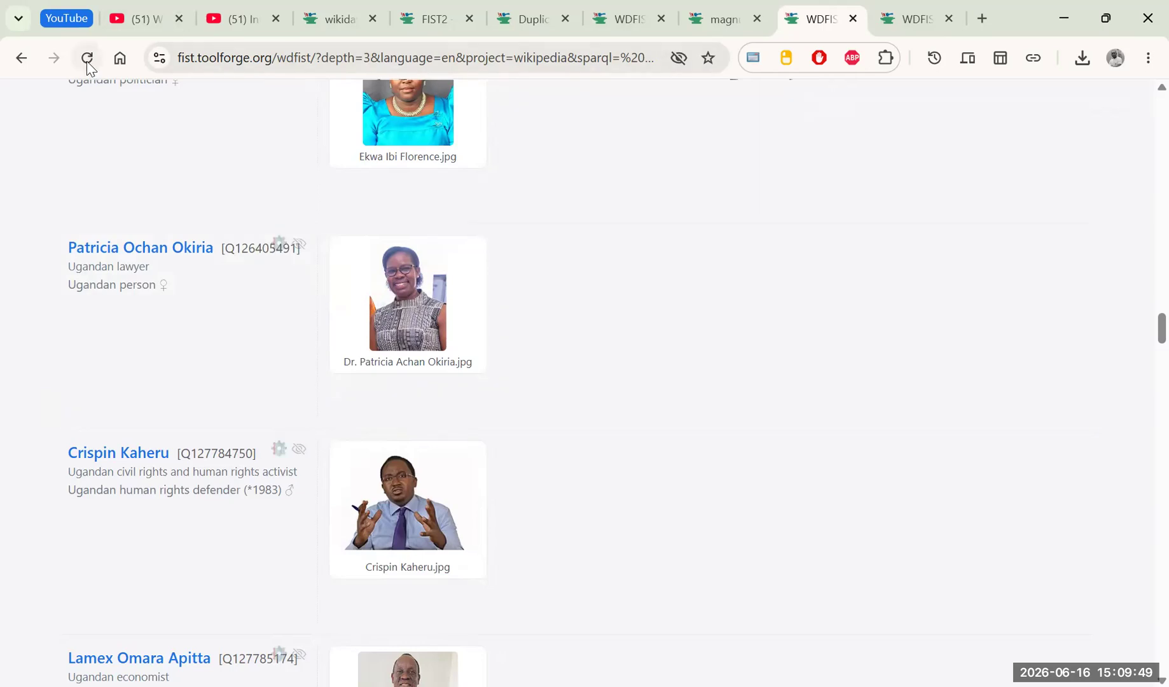
# Return to the WDFIST search that includes Commons and check its loading progress.
pyautogui.click(532, 19)
pyautogui.click(626, 14)
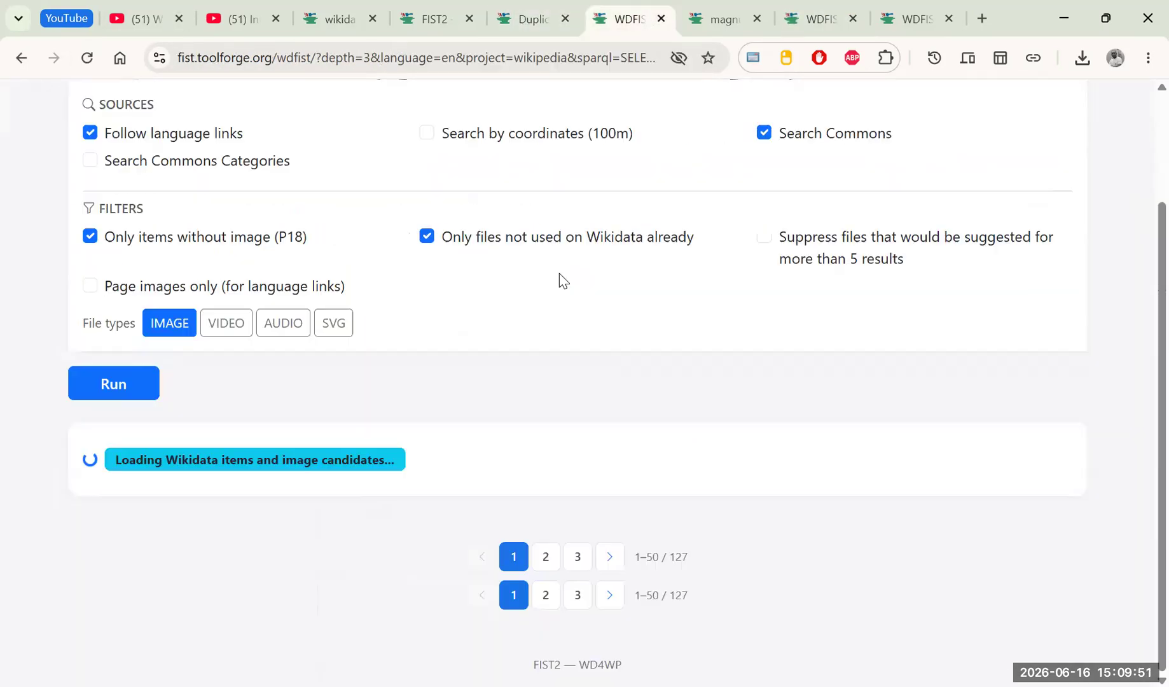
pyautogui.moveTo(398, 459); pyautogui.dragTo(220, 460)
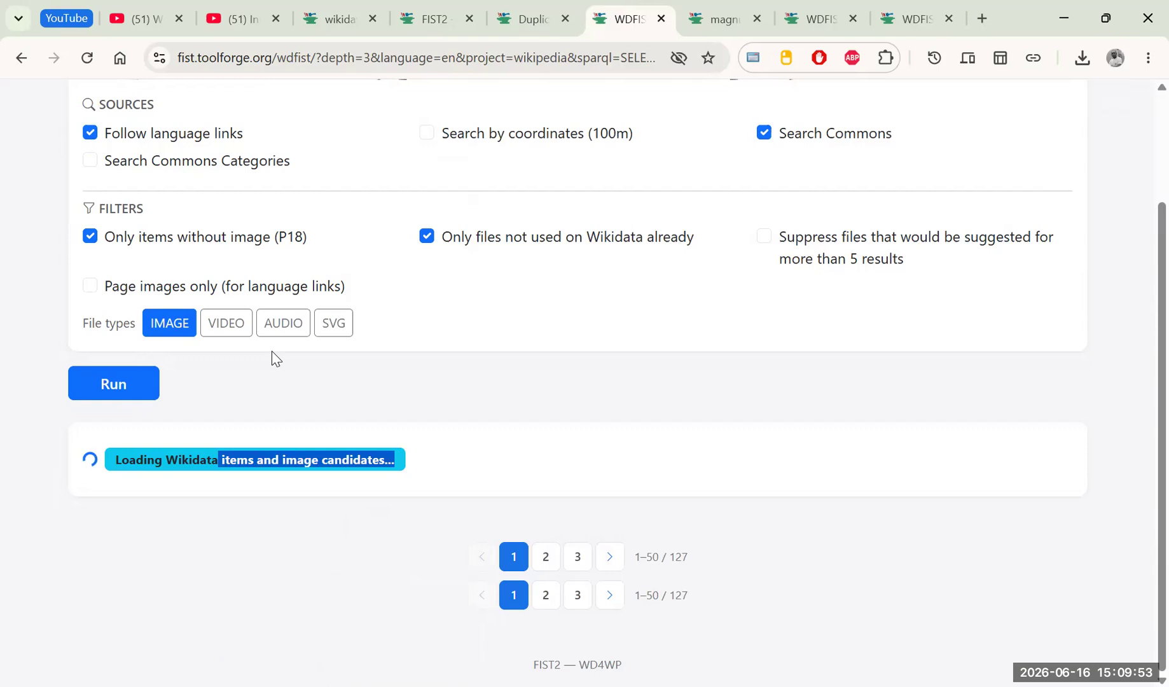
pyautogui.scroll(2, 548, 307)
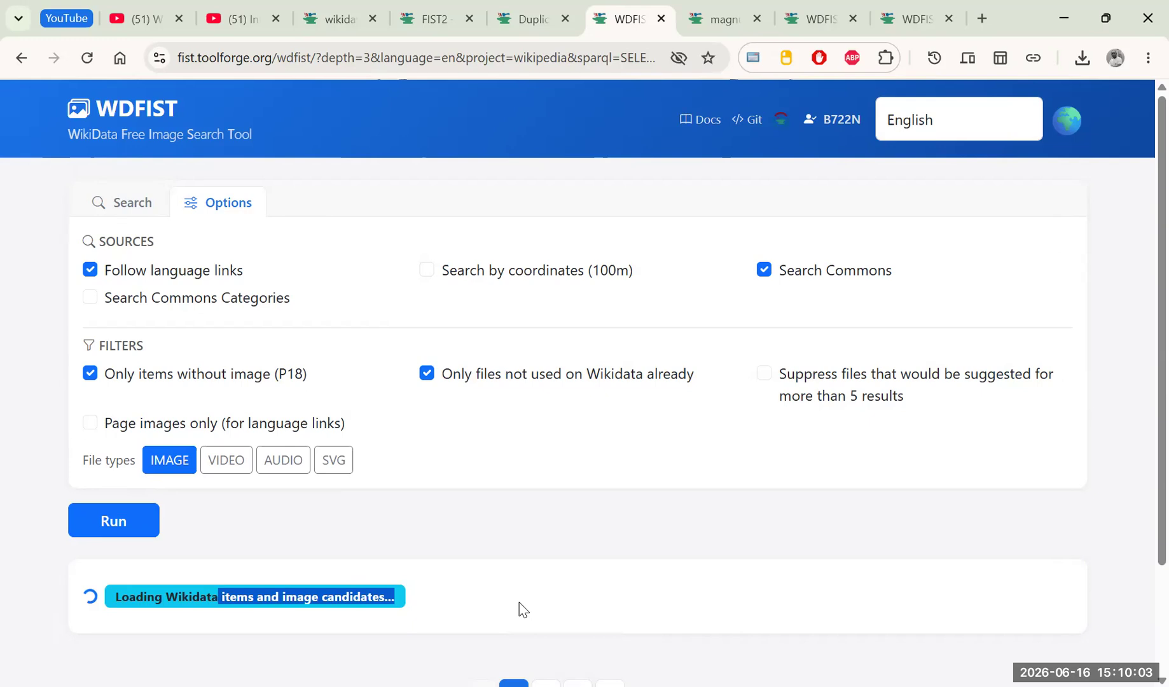
# Switch to the already open Duplicity tool and examine its list of available wikis with articles lacking items.
pyautogui.hotkey('alt', 'Tab')
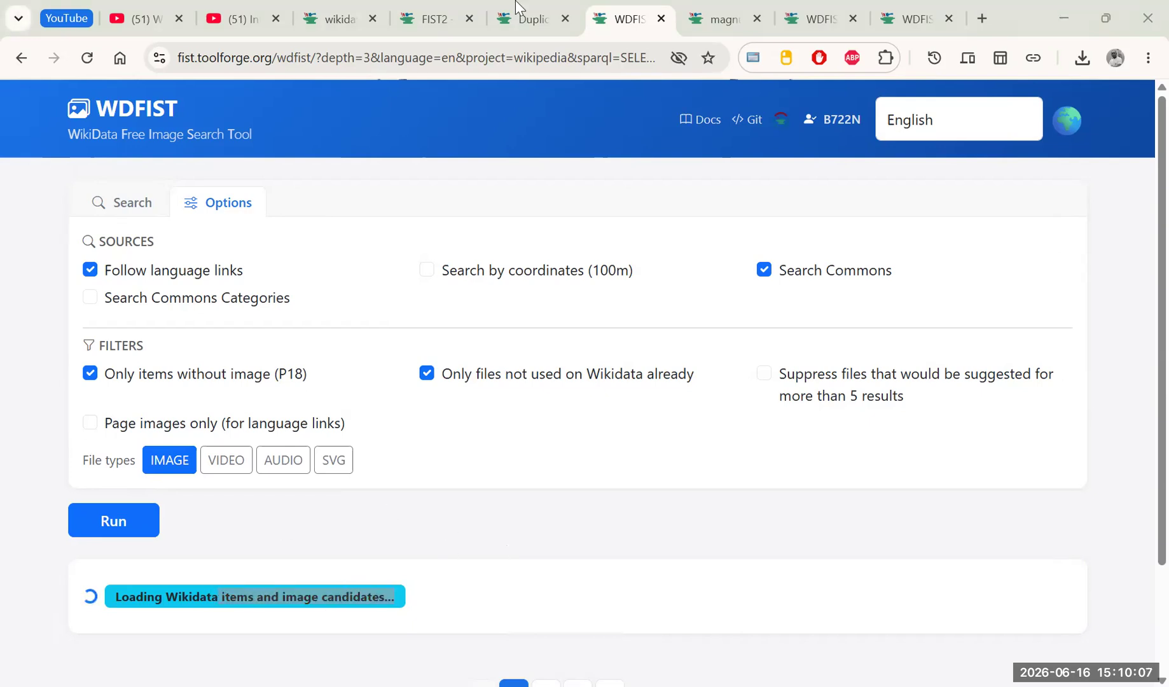
pyautogui.click(520, 22)
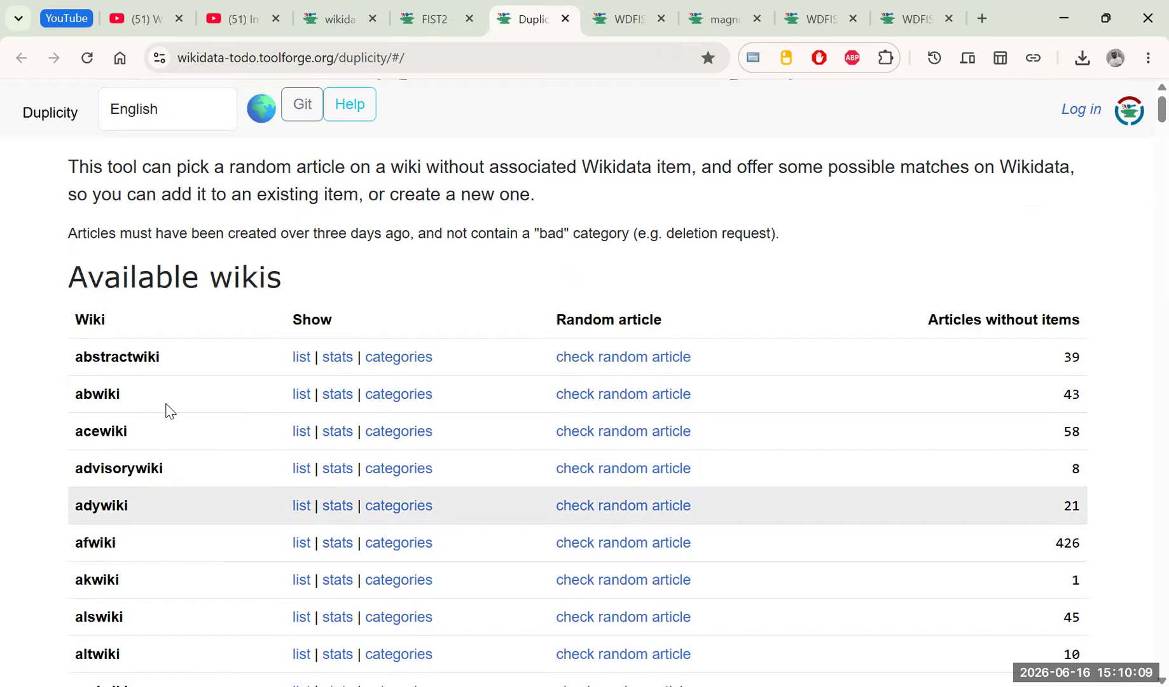
pyautogui.scroll(-20, 189, 435)
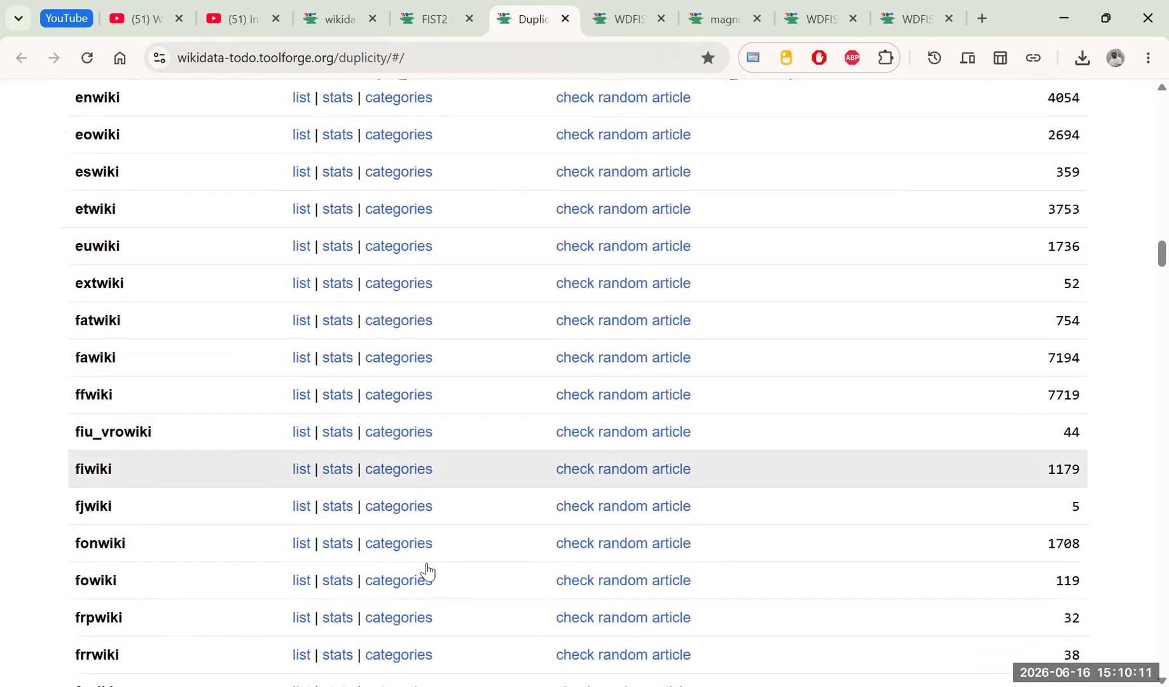